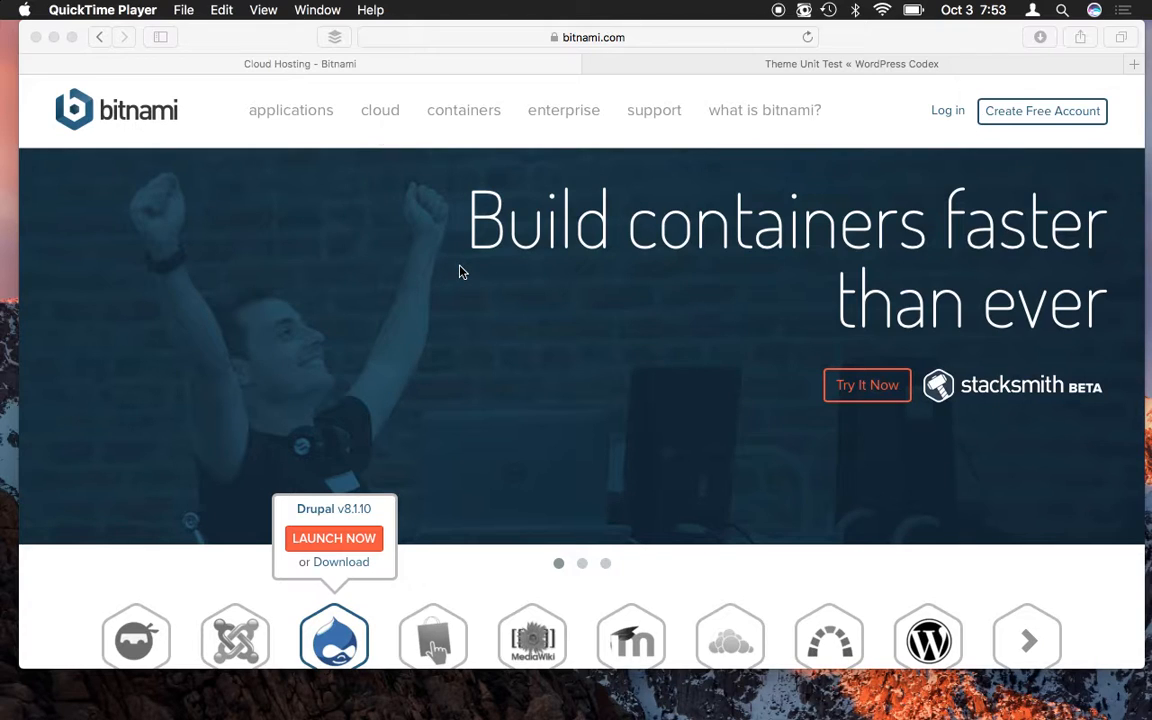
- Scroll the Bitnami home page to the app row with the WordPress v4.6.1 preview
{"action": "scroll", "coordinate": [460, 271], "scroll_direction": "down", "scroll_amount": 2}
{"action": "scroll", "coordinate": [462, 272], "scroll_direction": "down", "scroll_amount": 1}
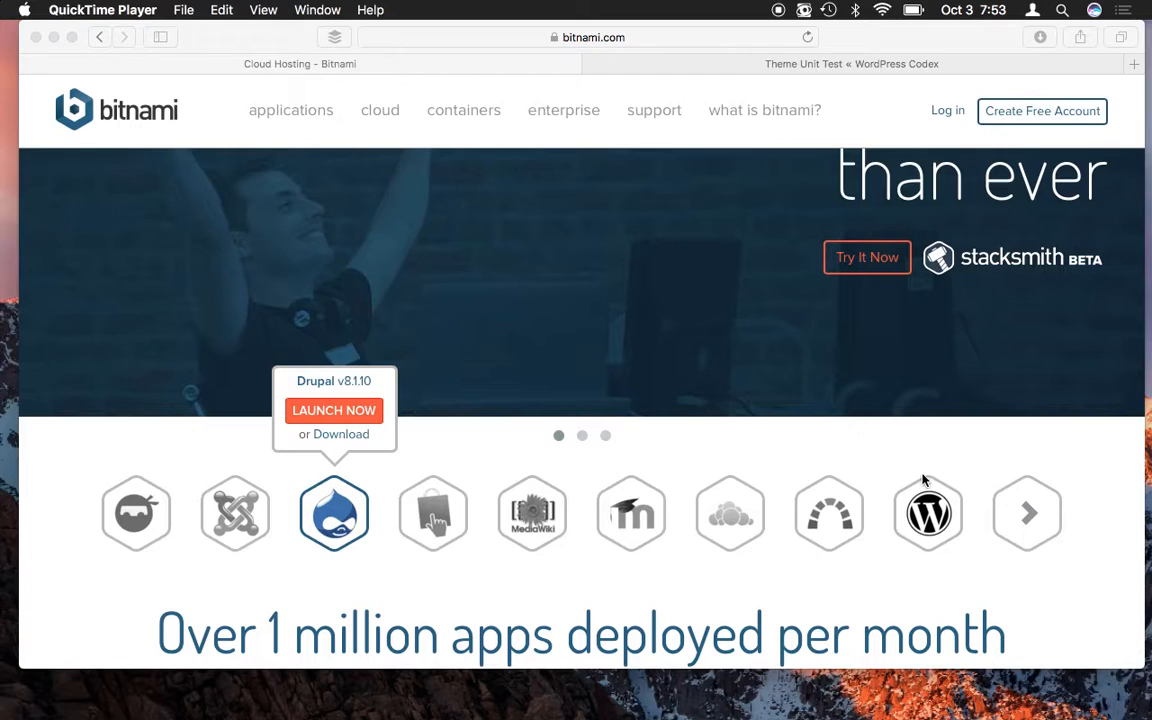
{"action": "left_click", "coordinate": [986, 452]}
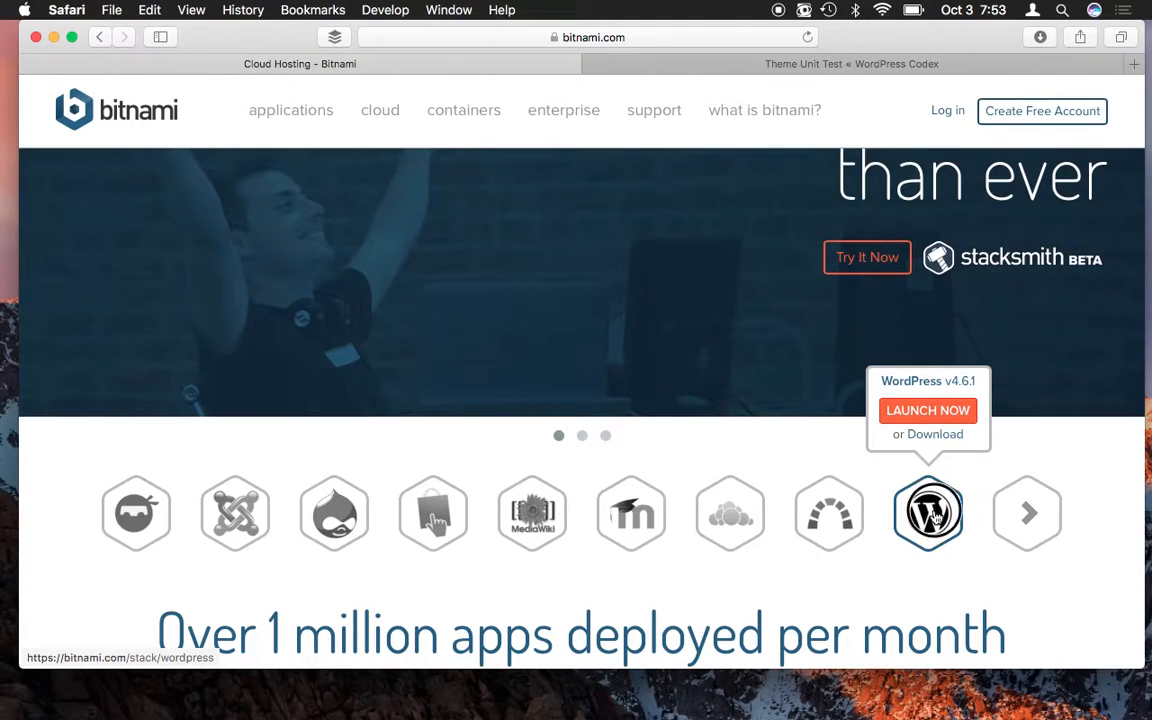
- Open Bitnami's WordPress stack page and scroll down to the macOS 4.6.1 installer downloads
{"action": "left_click", "coordinate": [937, 516]}
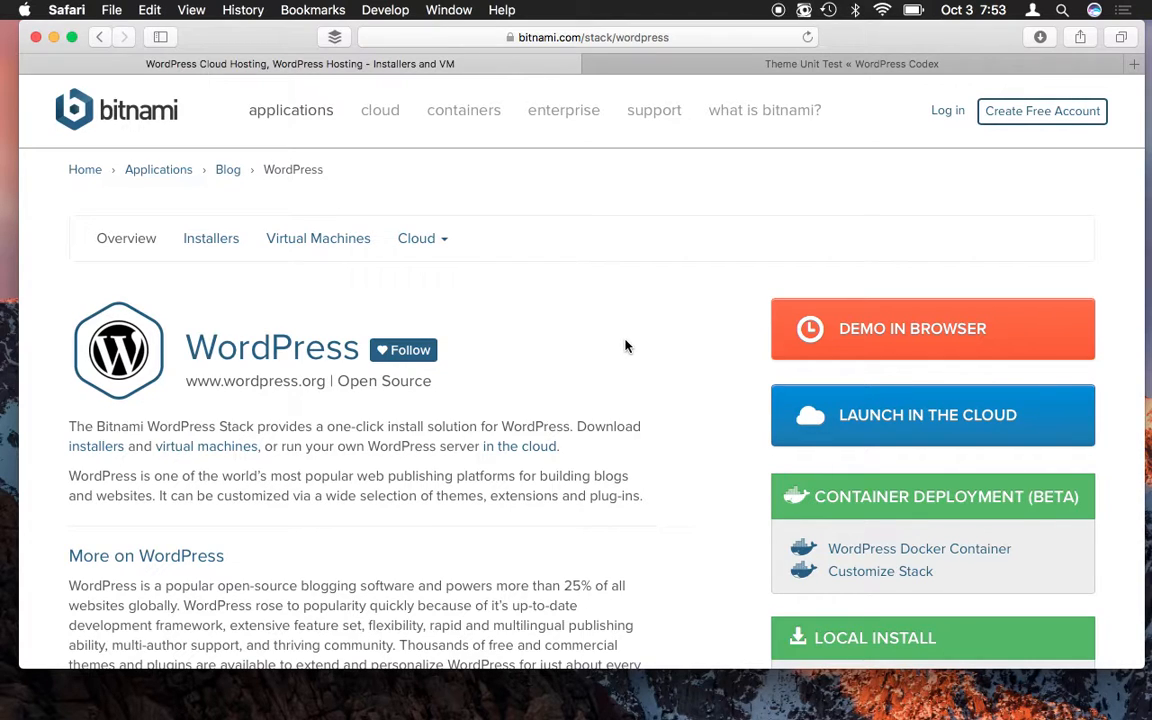
{"action": "scroll", "coordinate": [625, 346], "scroll_direction": "down", "scroll_amount": 2}
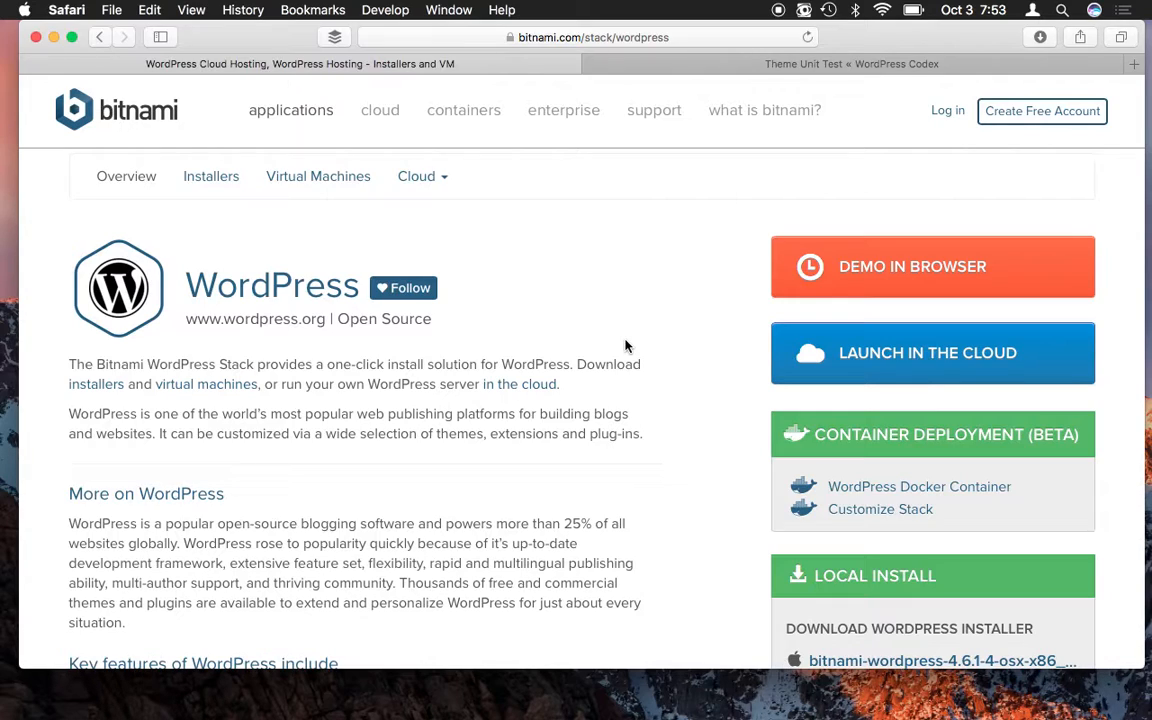
{"action": "scroll", "coordinate": [625, 346], "scroll_direction": "down", "scroll_amount": 1}
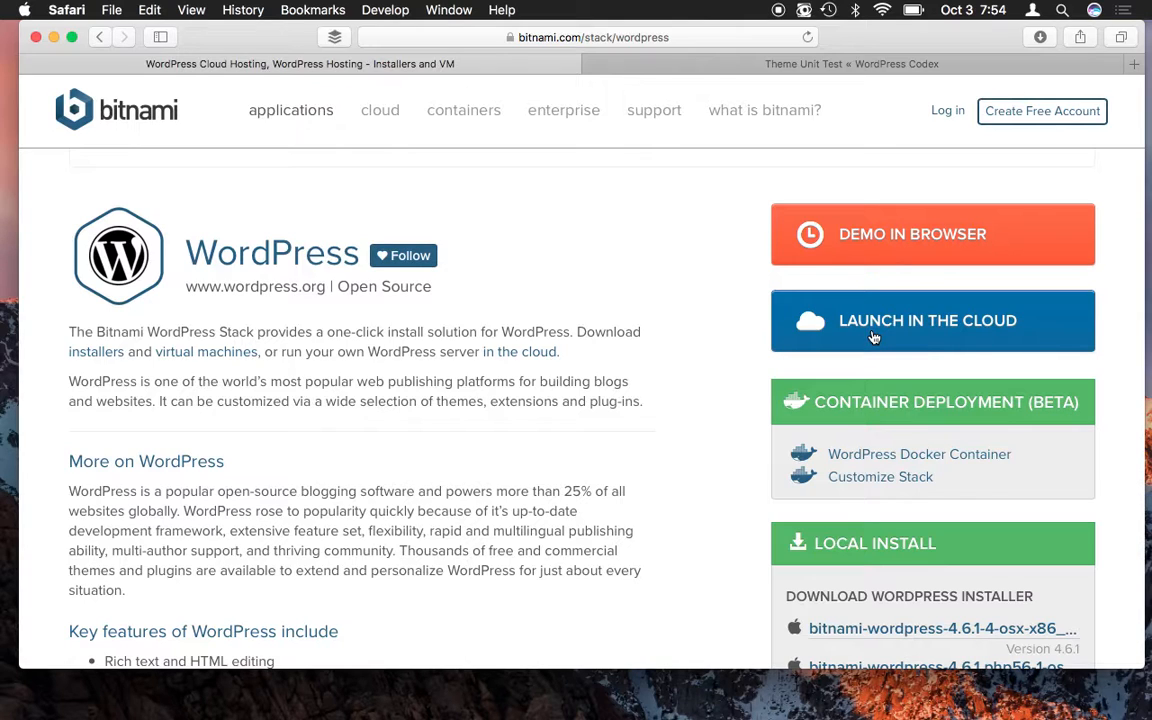
{"action": "scroll", "coordinate": [873, 338], "scroll_direction": "down", "scroll_amount": 5}
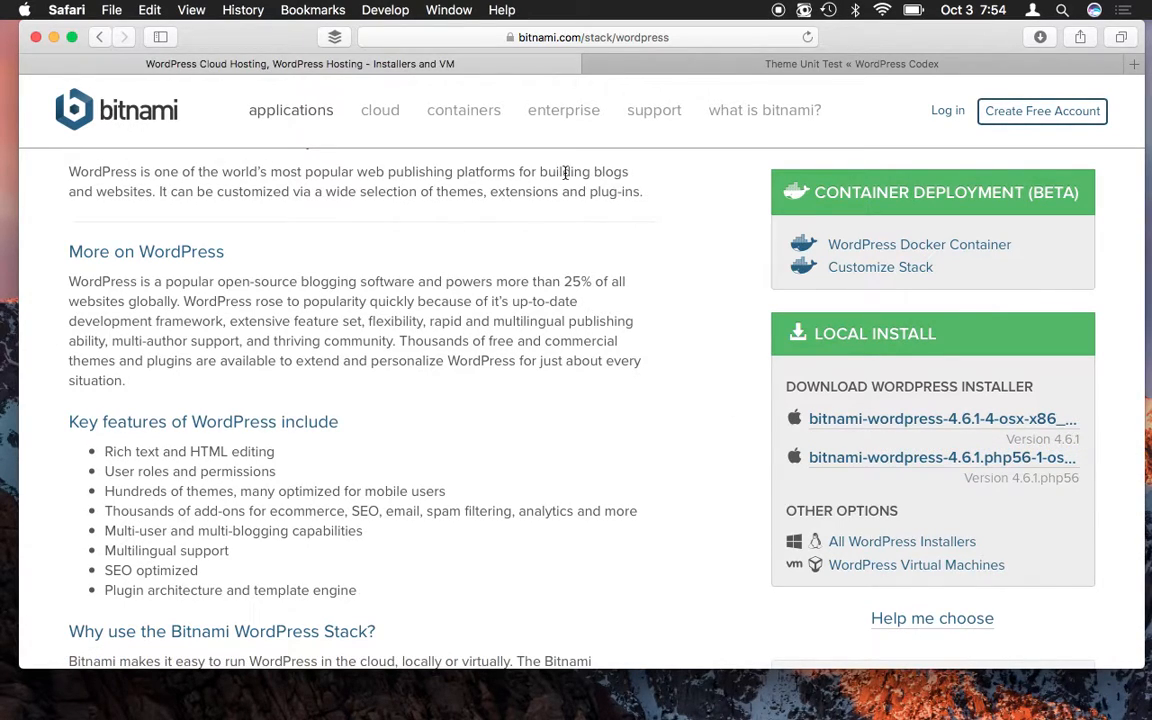
- Switch to the WordPress Codex tab and clear the highlighted test-data link text
{"action": "left_click", "coordinate": [725, 68]}
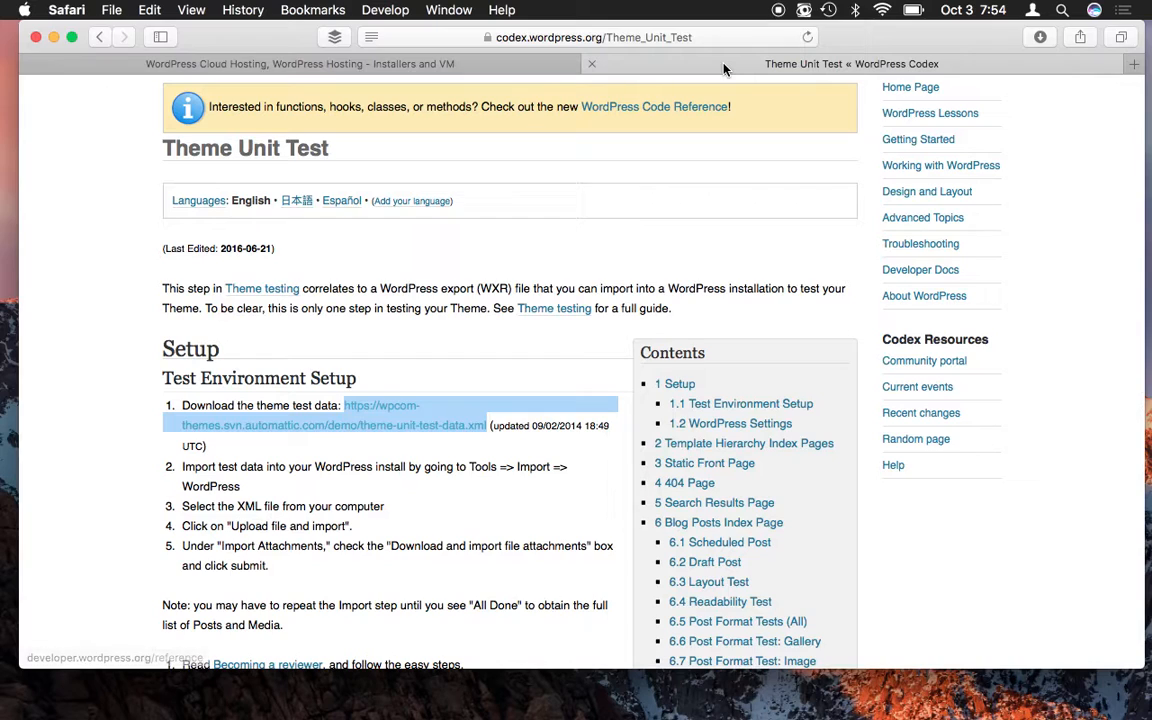
{"action": "scroll", "coordinate": [455, 180], "scroll_direction": "up", "scroll_amount": 5}
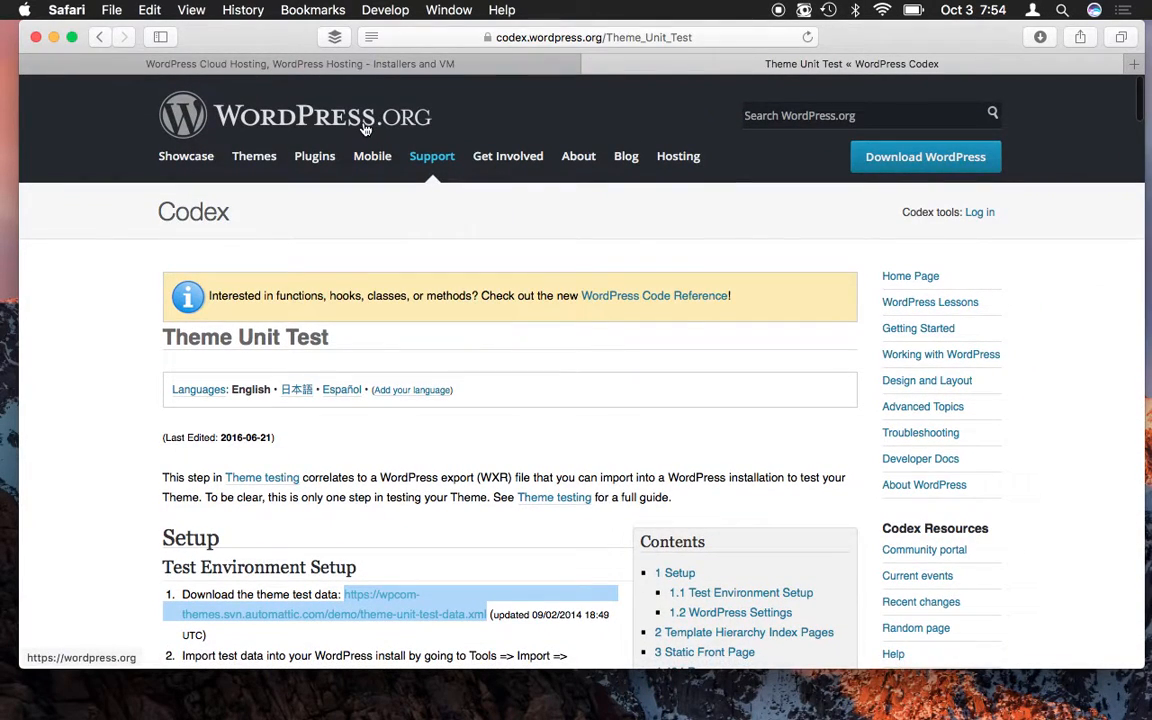
{"action": "scroll", "coordinate": [440, 320], "scroll_direction": "down", "scroll_amount": 3}
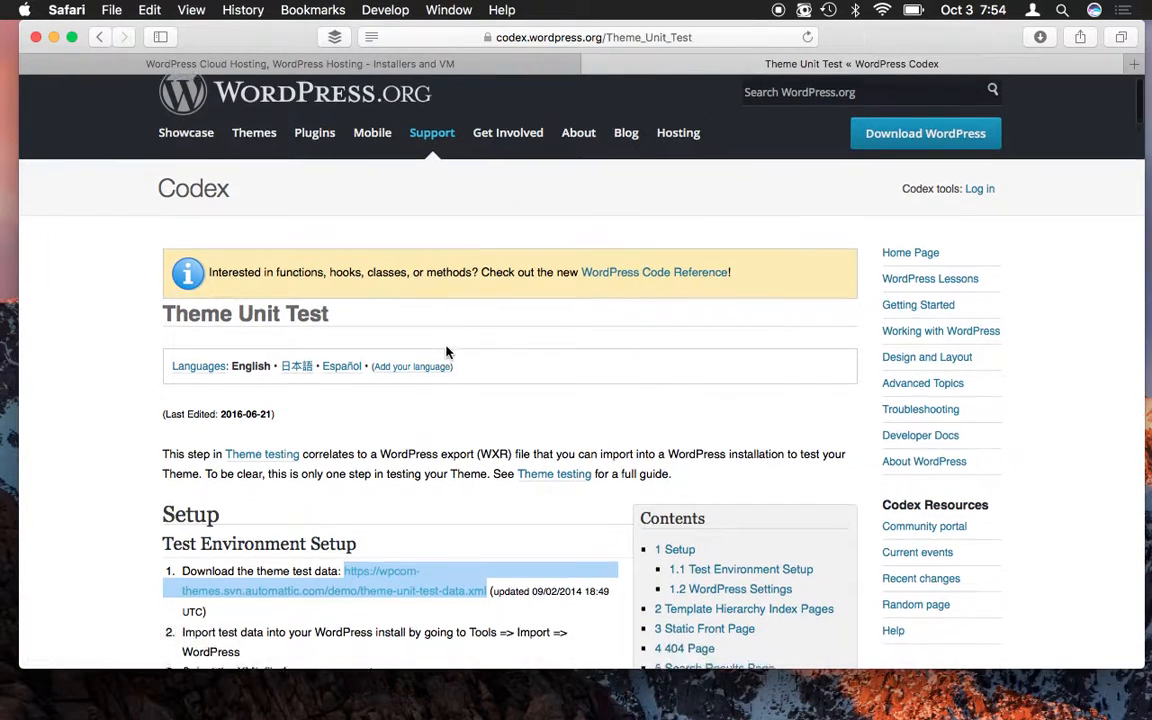
{"action": "left_click", "coordinate": [433, 428]}
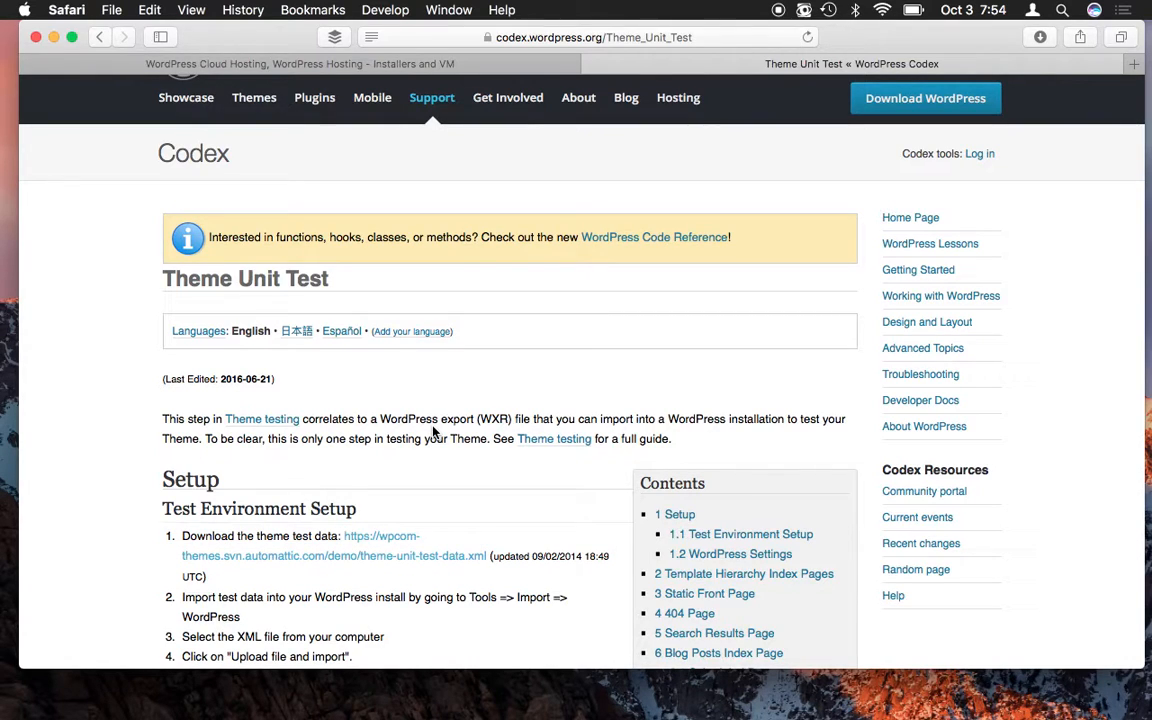
{"action": "scroll", "coordinate": [433, 430], "scroll_direction": "up", "scroll_amount": 3}
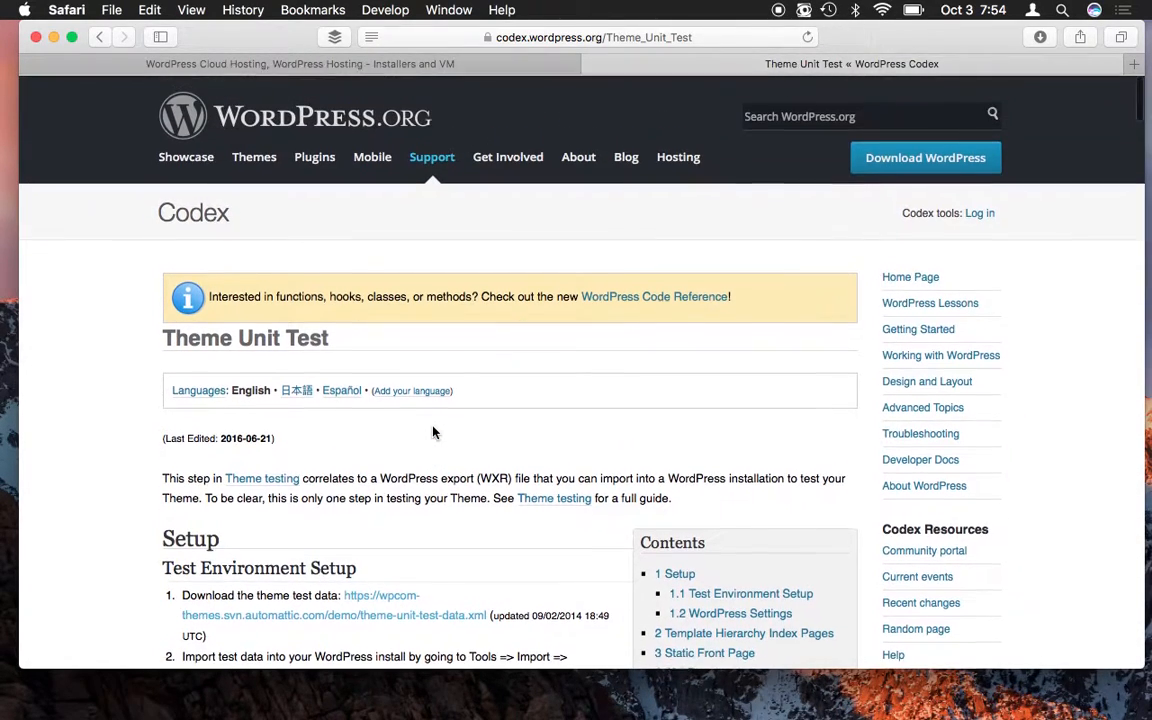
- Search wordpress.org for 'theme unit test' and open the Theme Unit Test Codex result
{"action": "left_click", "coordinate": [885, 118]}
{"action": "type", "text": "theme "}
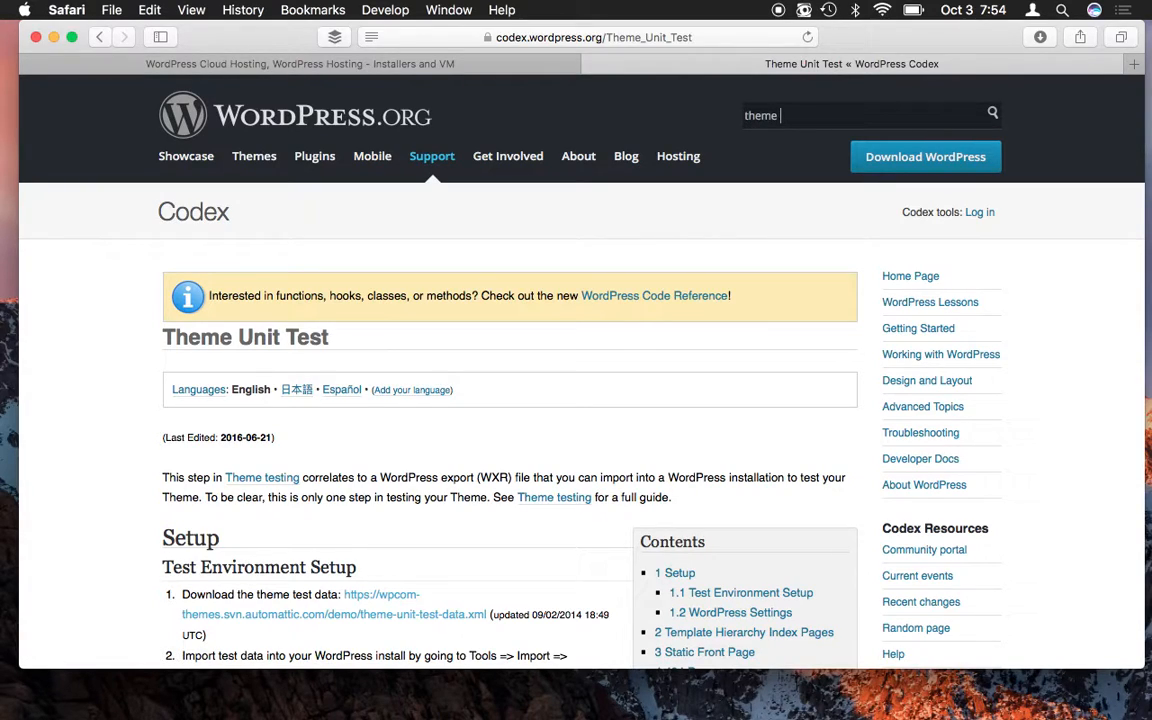
{"action": "type", "text": "unit test"}
{"action": "key", "text": "Return"}
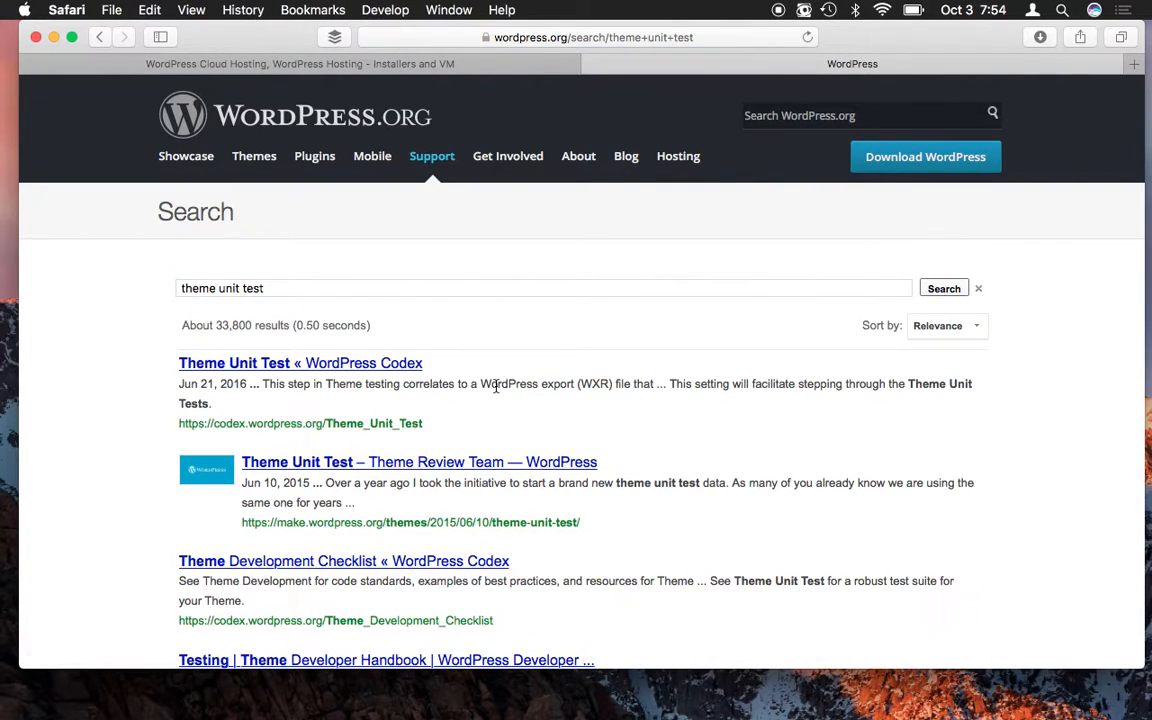
{"action": "scroll", "coordinate": [496, 386], "scroll_direction": "down", "scroll_amount": 2}
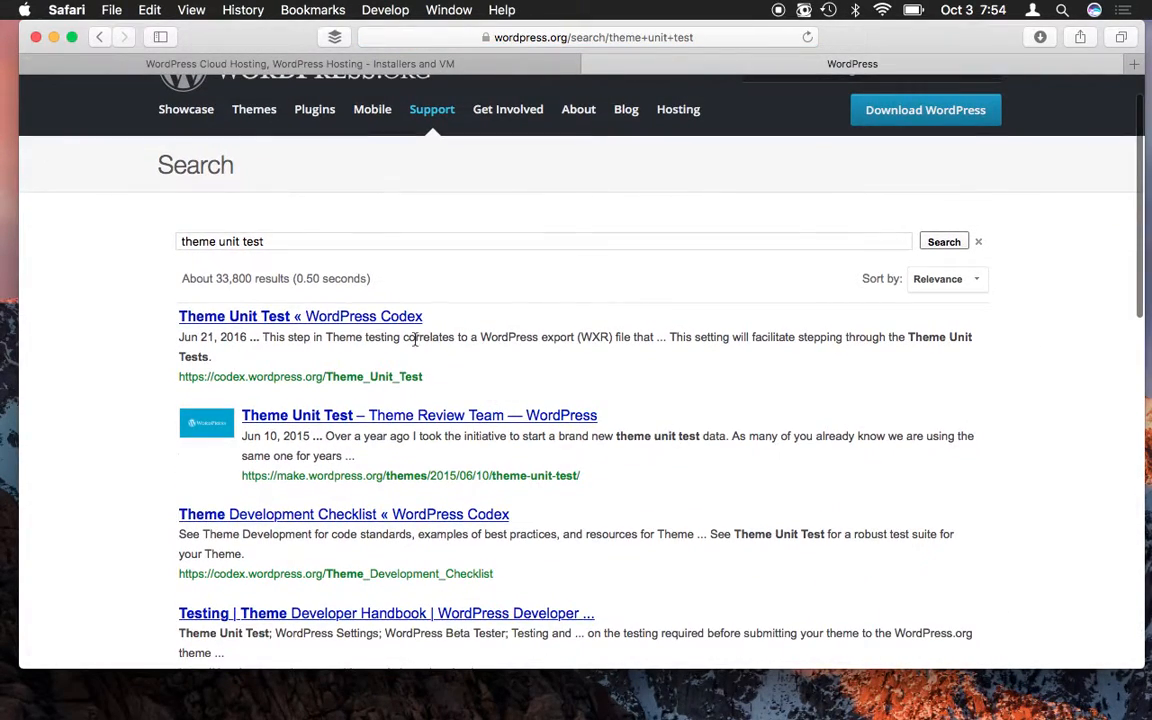
{"action": "left_click", "coordinate": [313, 318]}
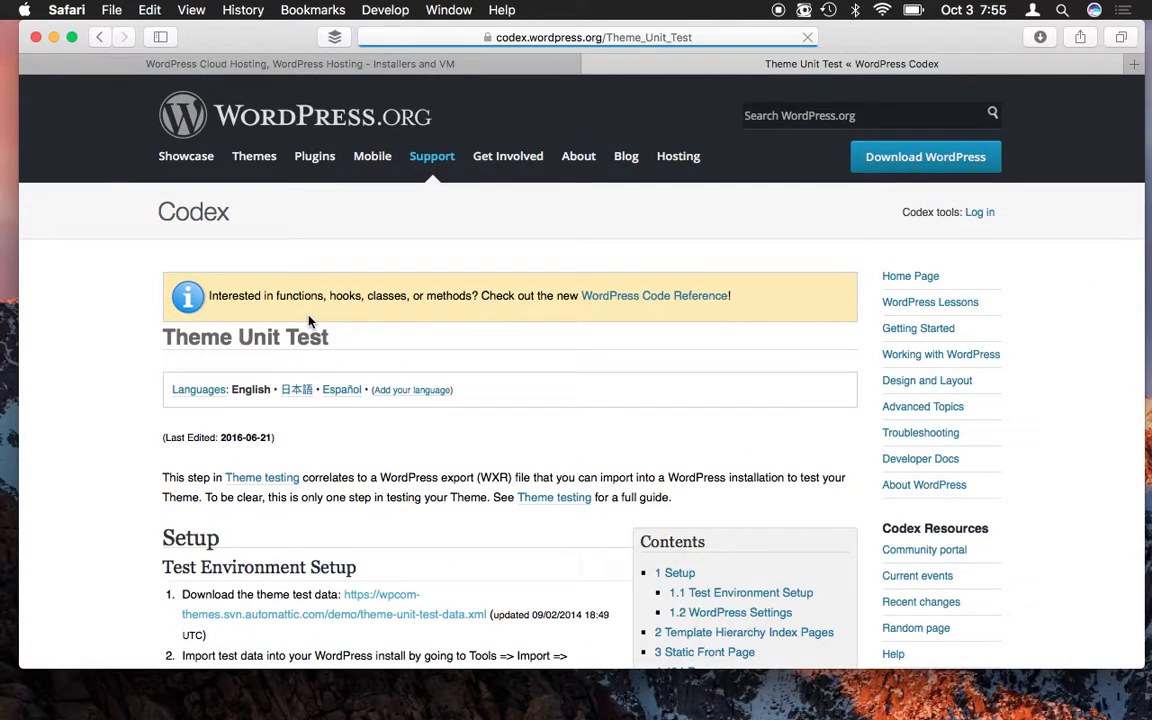
{"action": "scroll", "coordinate": [385, 388], "scroll_direction": "down", "scroll_amount": 7}
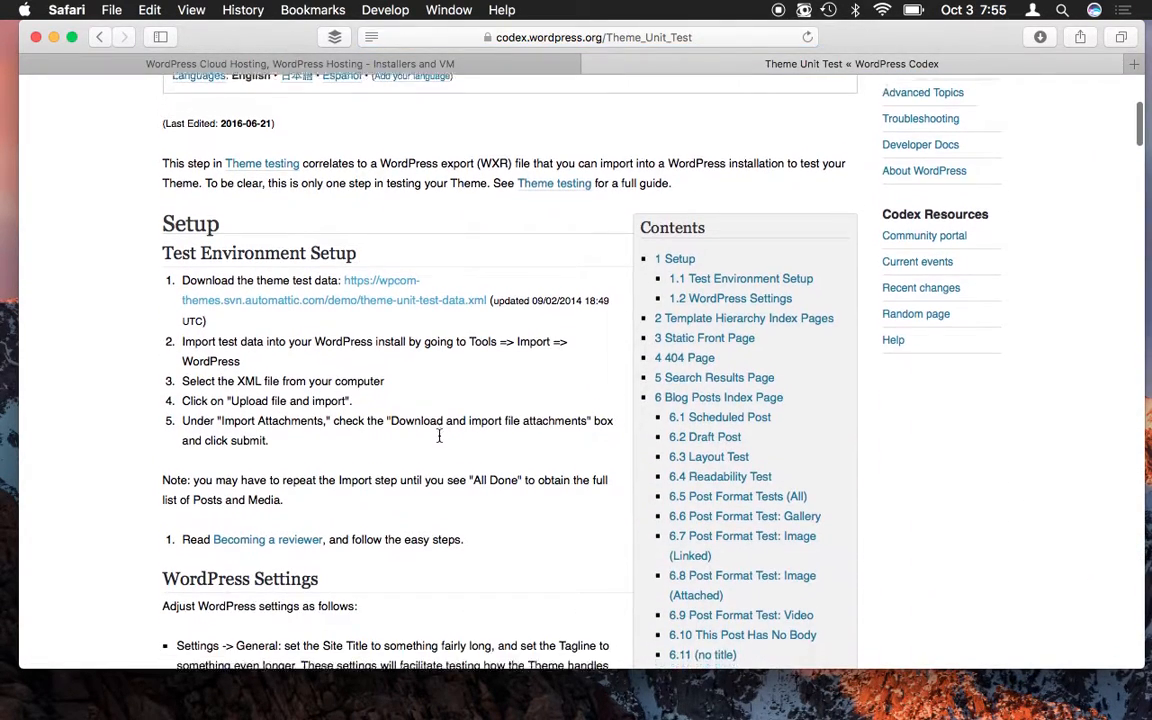
{"action": "scroll", "coordinate": [438, 437], "scroll_direction": "down", "scroll_amount": 3}
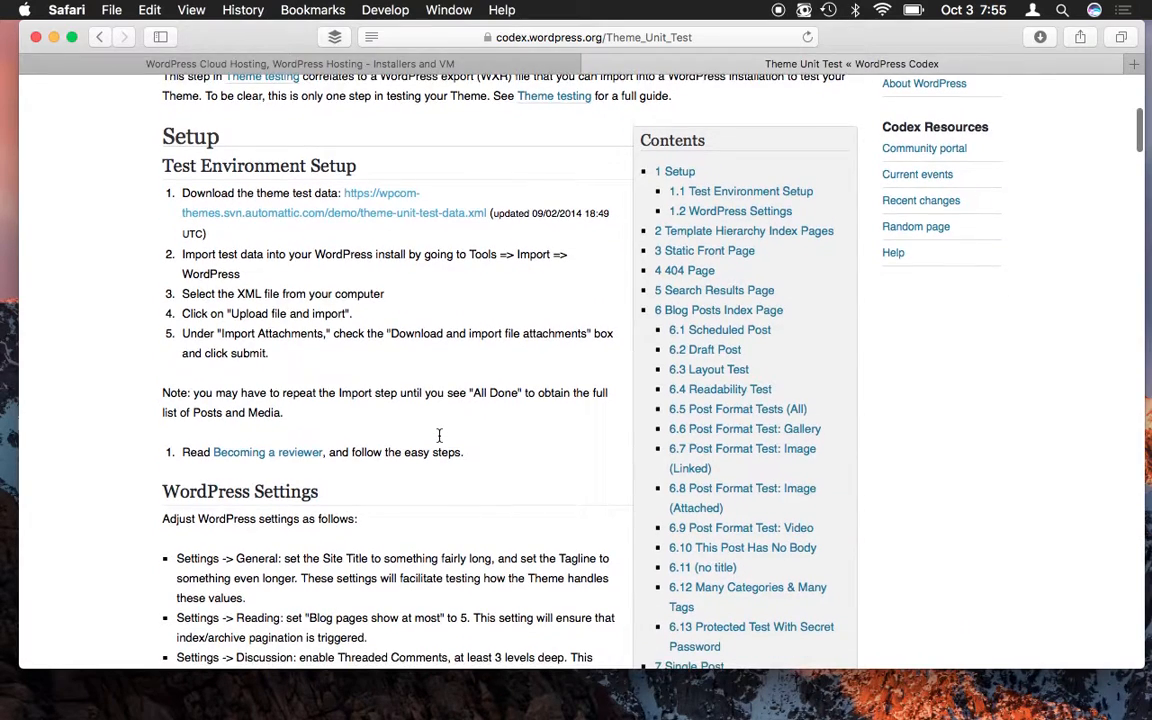
{"action": "scroll", "coordinate": [438, 441], "scroll_direction": "down", "scroll_amount": 1}
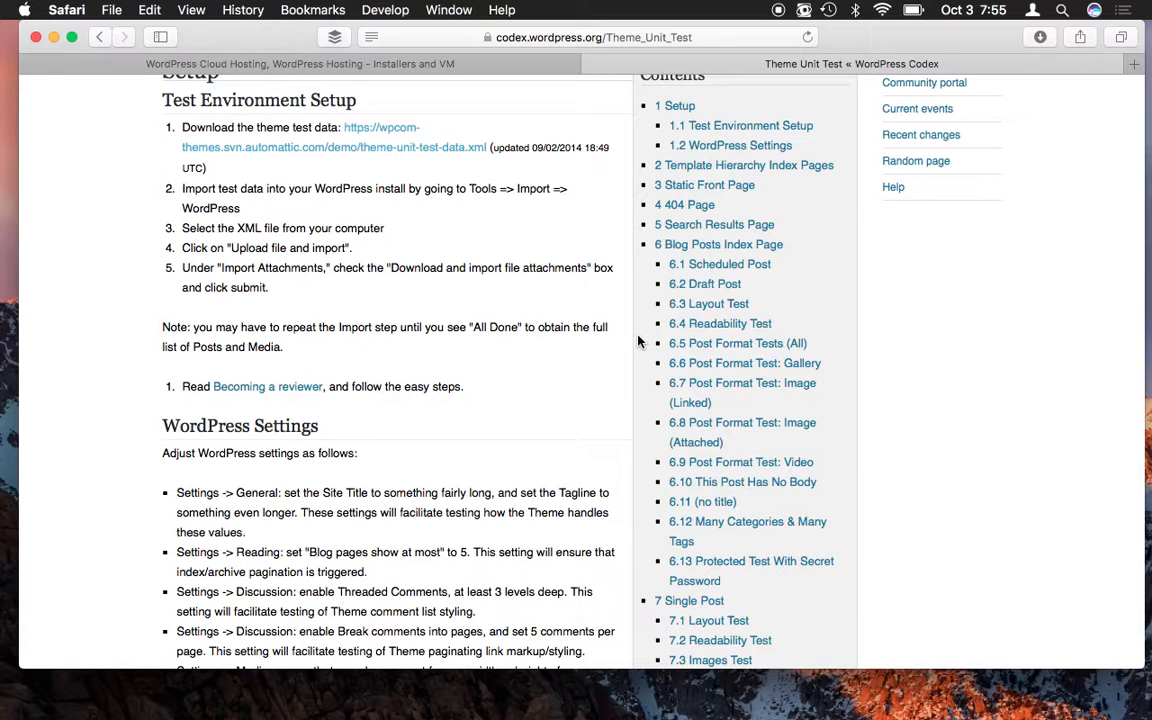
{"action": "scroll", "coordinate": [730, 386], "scroll_direction": "down", "scroll_amount": 2}
{"action": "scroll", "coordinate": [730, 386], "scroll_direction": "down", "scroll_amount": 5}
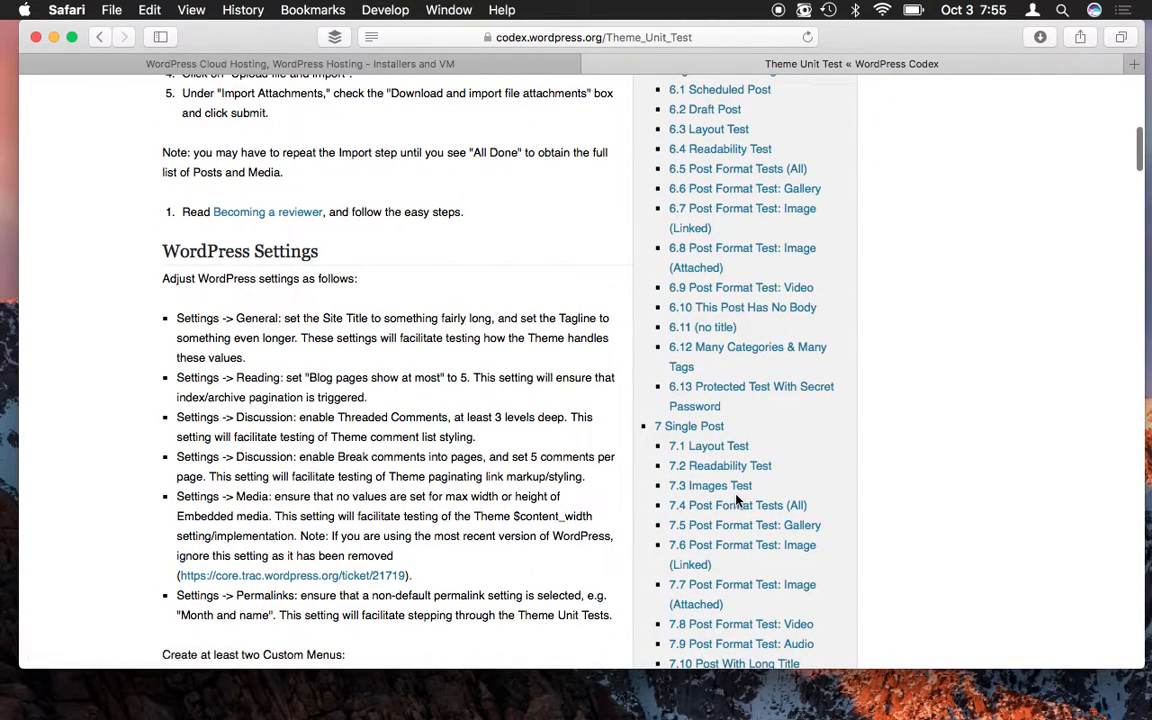
{"action": "scroll", "coordinate": [737, 500], "scroll_direction": "down", "scroll_amount": 10}
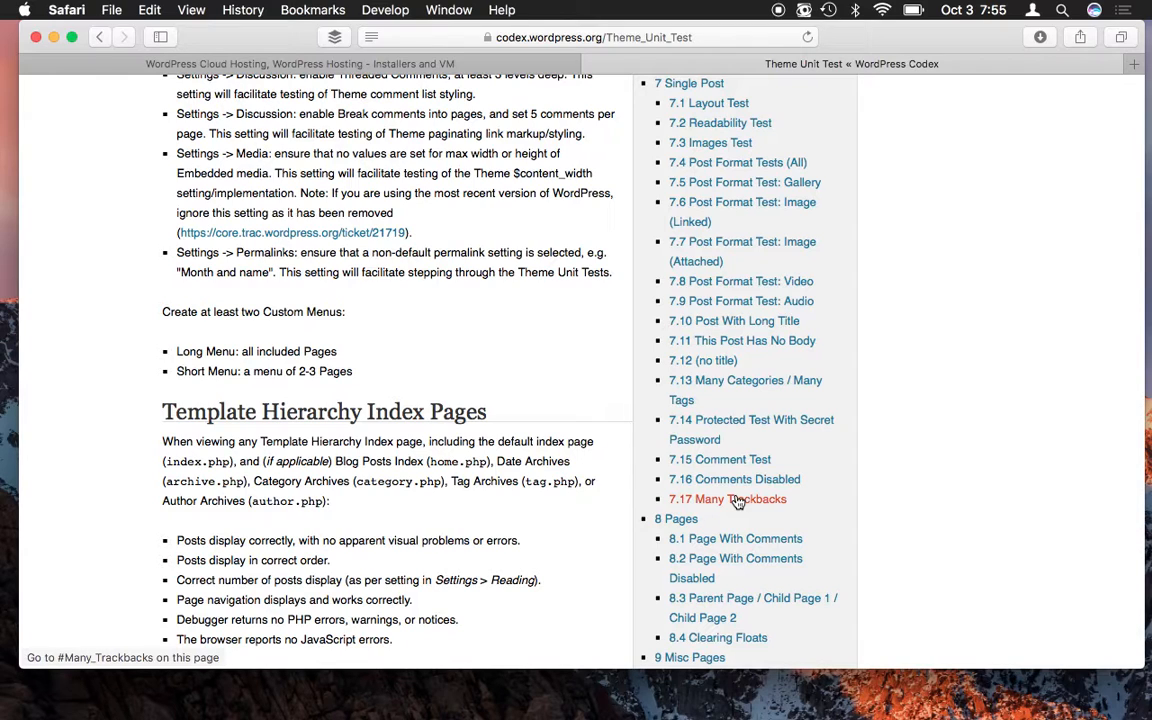
{"action": "scroll", "coordinate": [737, 502], "scroll_direction": "down", "scroll_amount": 5}
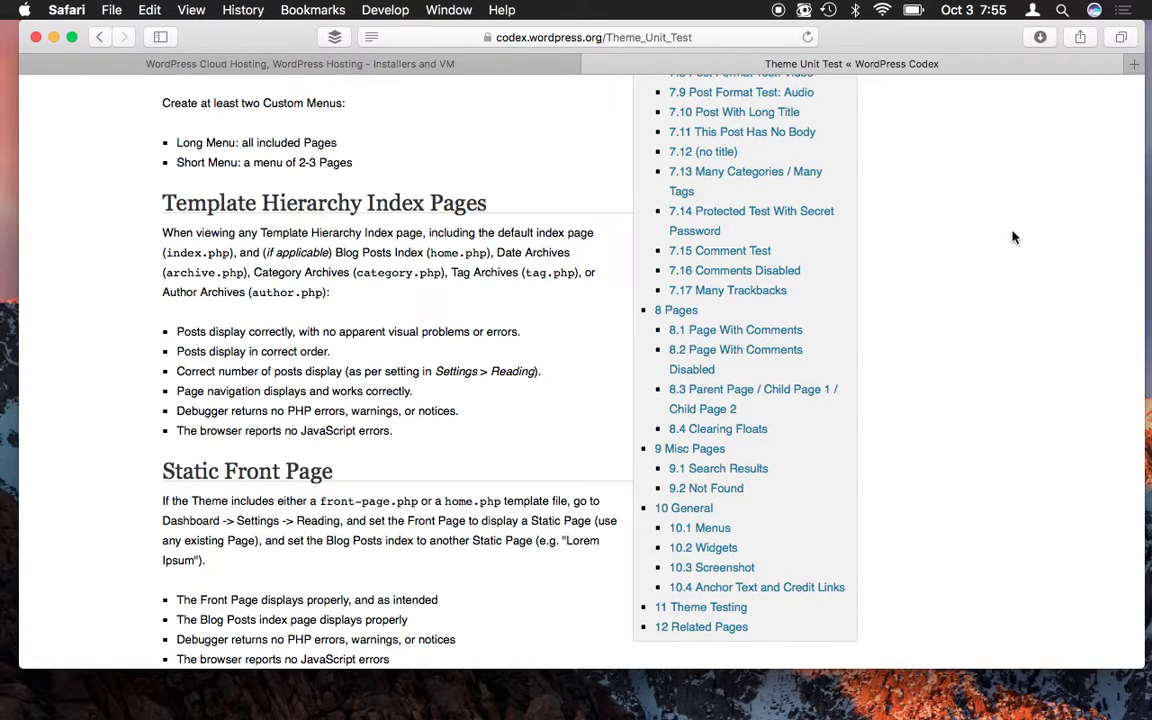
{"action": "scroll", "coordinate": [1007, 255], "scroll_direction": "up", "scroll_amount": 8}
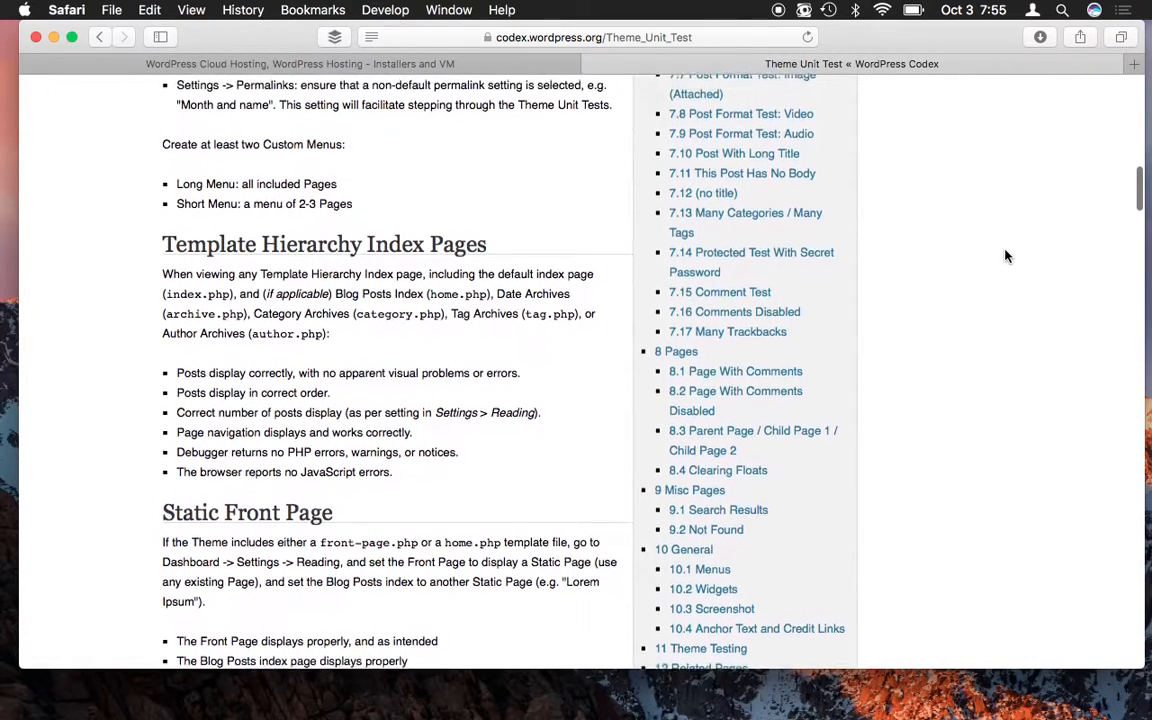
{"action": "scroll", "coordinate": [1007, 256], "scroll_direction": "up", "scroll_amount": 6}
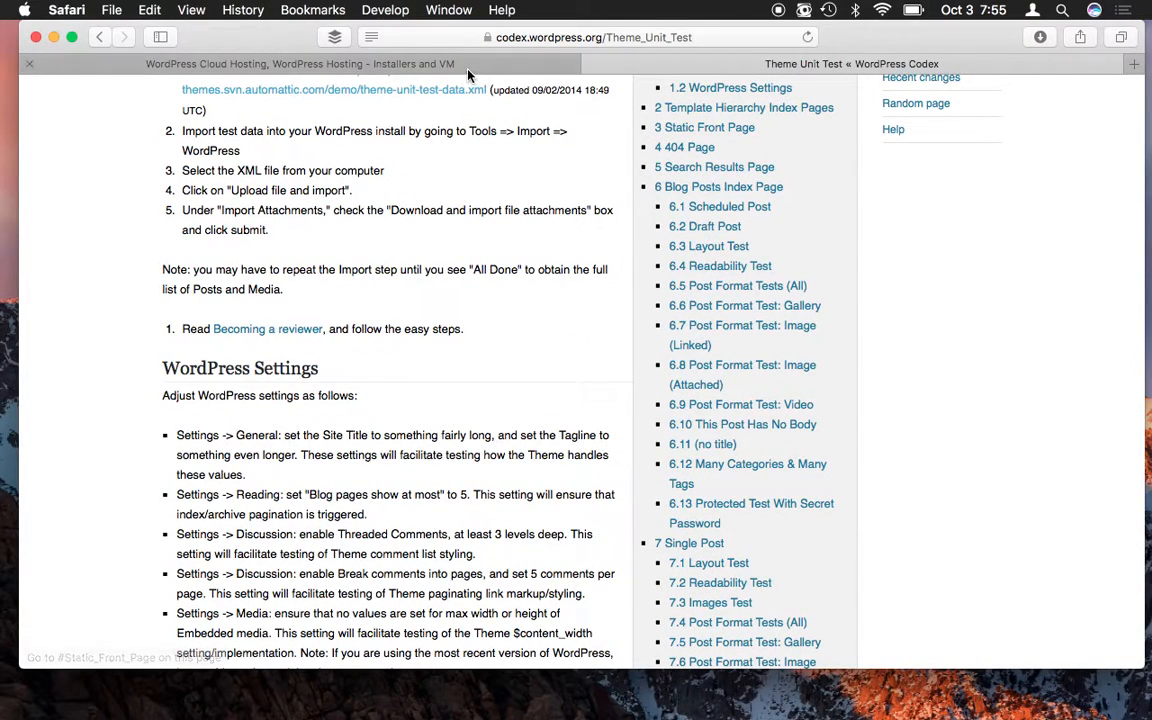
- Flip from the Bitnami WordPress tab back to the Theme Unit Test Codex page
{"action": "left_click", "coordinate": [420, 62]}
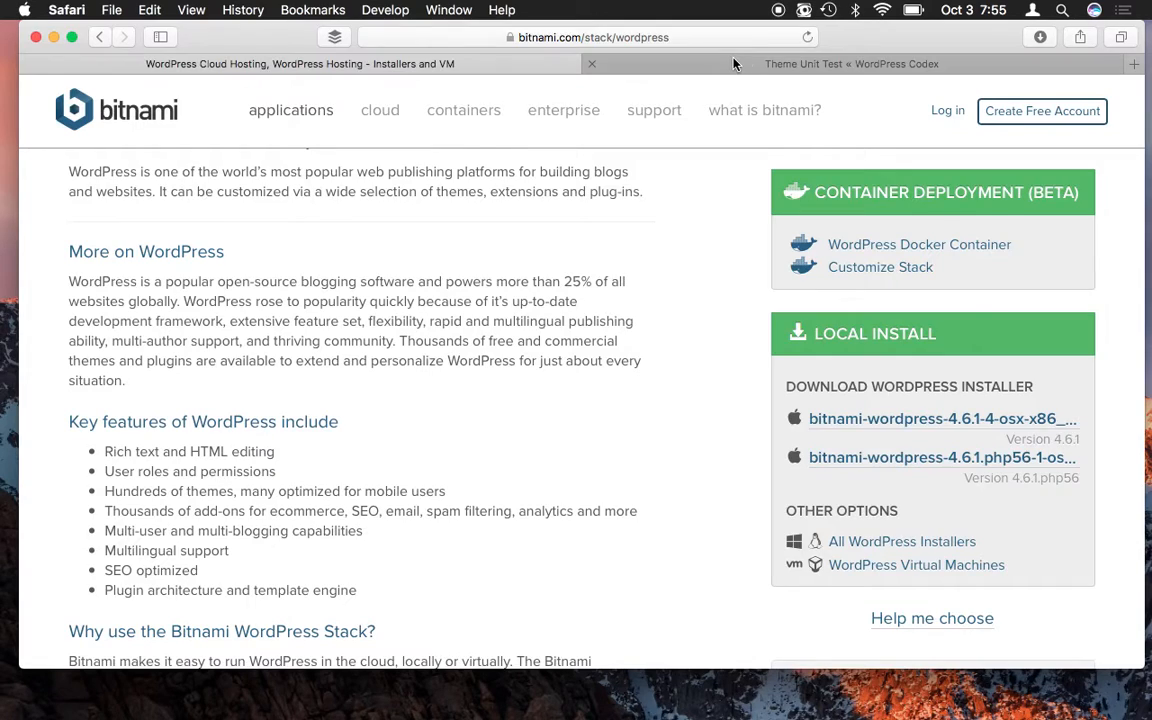
{"action": "left_click", "coordinate": [660, 60]}
{"action": "scroll", "coordinate": [512, 290], "scroll_direction": "up", "scroll_amount": 6}
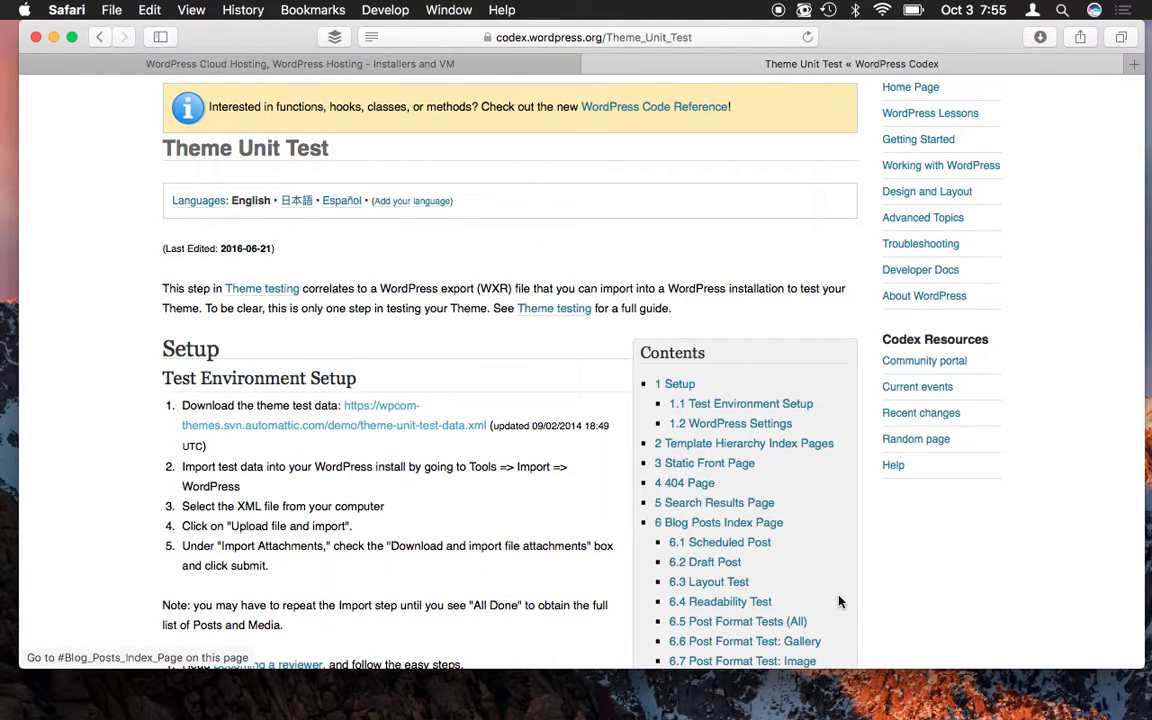
- Open the downloaded bitnami-wordpress .dmg from Downloads and select the WordPress installer package
{"action": "left_click", "coordinate": [840, 700]}
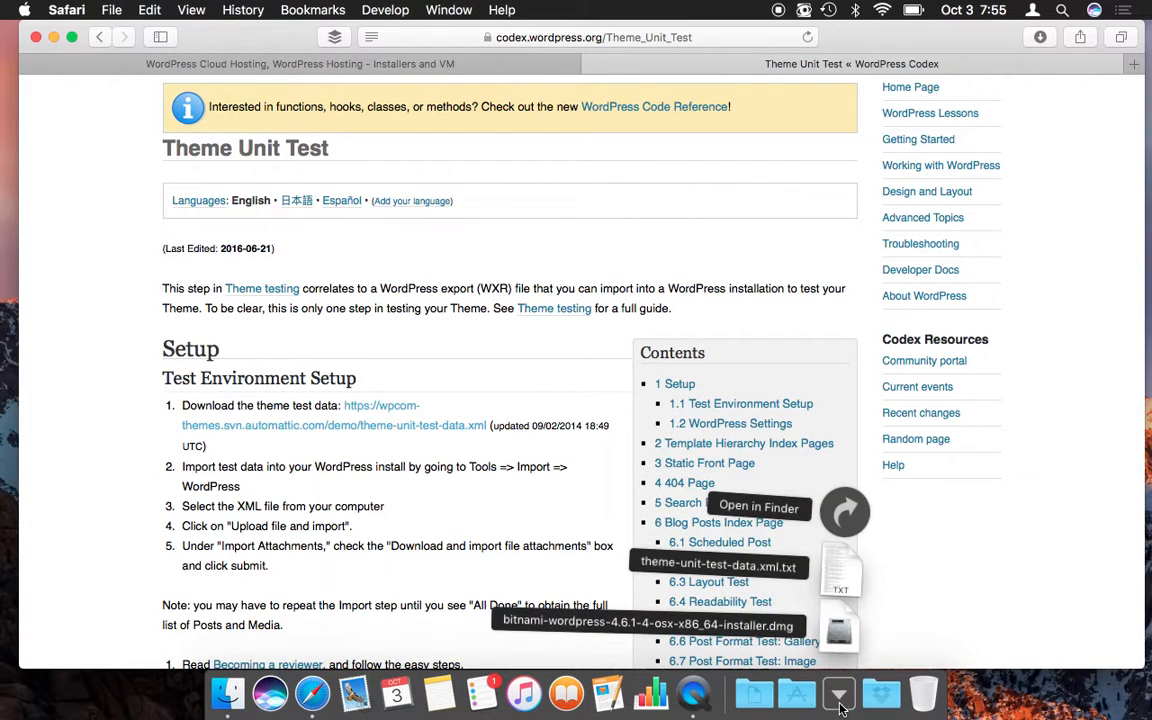
{"action": "left_click", "coordinate": [840, 640]}
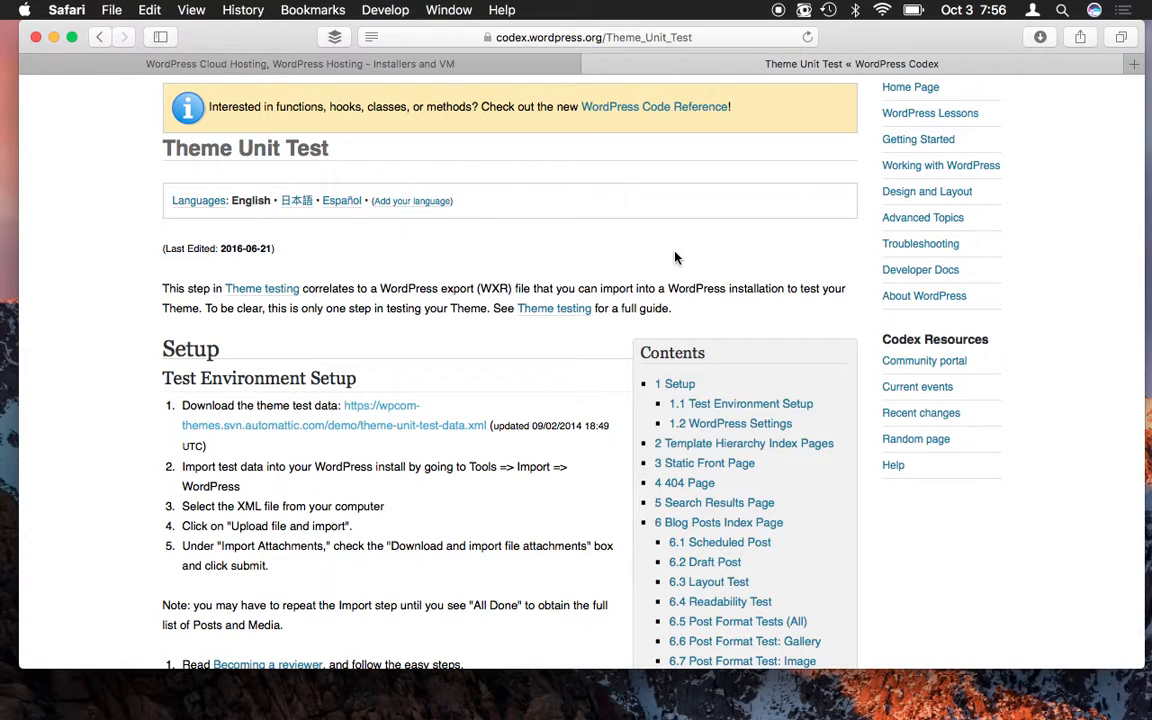
{"action": "left_click_drag", "start_coordinate": [335, 264], "coordinate": [627, 144]}
{"action": "left_click", "coordinate": [611, 331]}
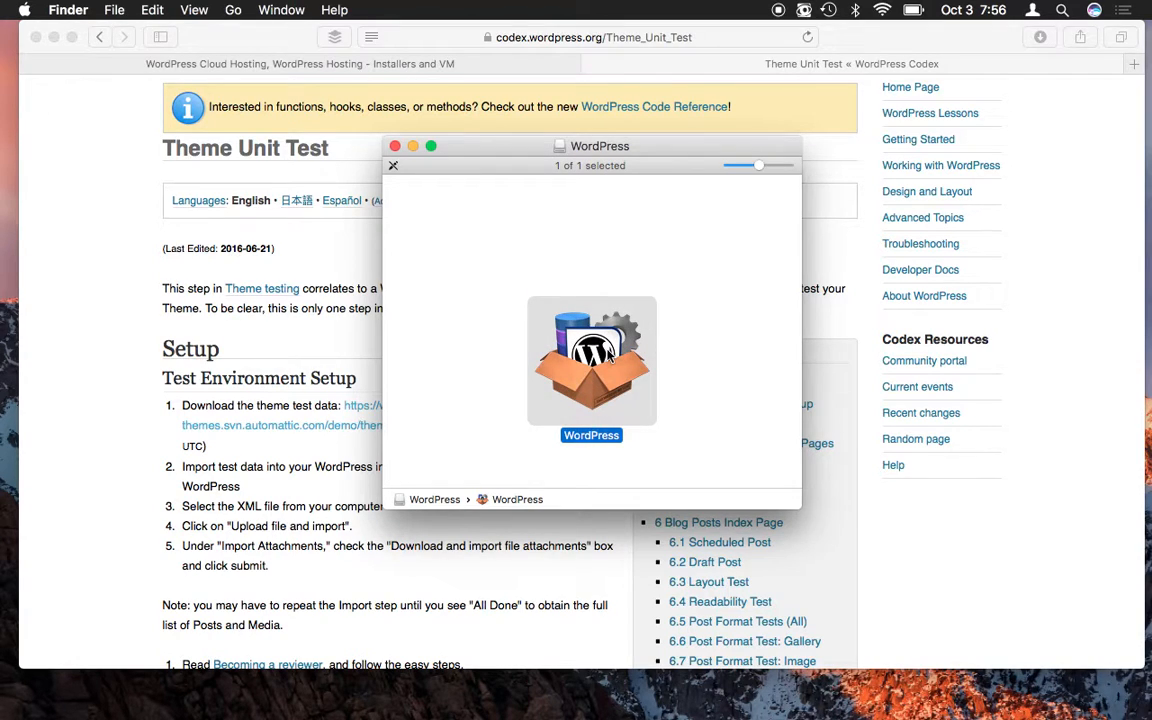
- Launch the WordPress installer and allow it through the Gatekeeper security warning
{"action": "double_click", "coordinate": [609, 357]}
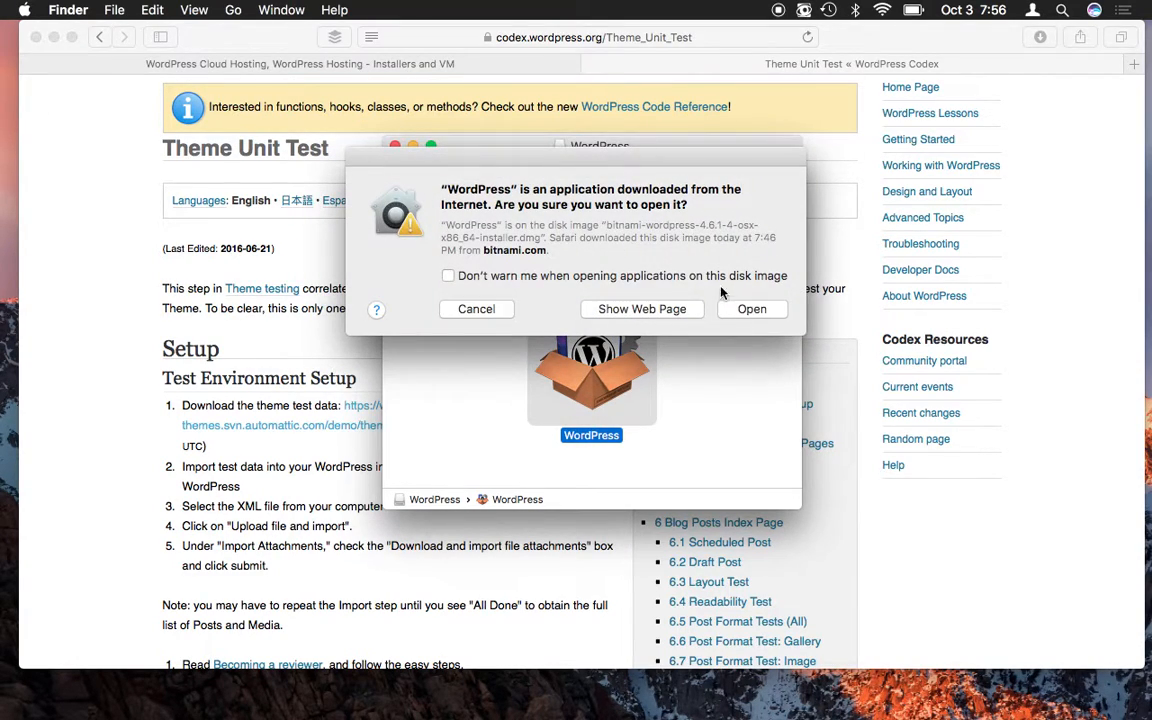
{"action": "left_click", "coordinate": [748, 309]}
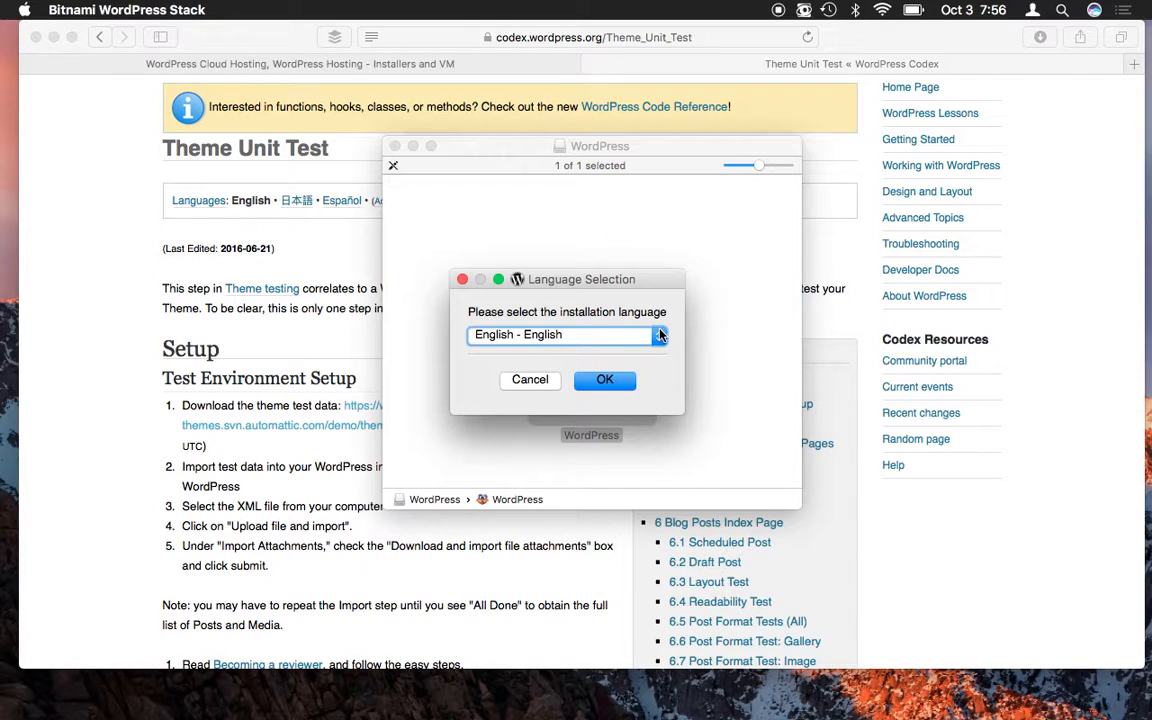
- Confirm English as the installation language and continue past the Welcome page
{"action": "left_click", "coordinate": [659, 337]}
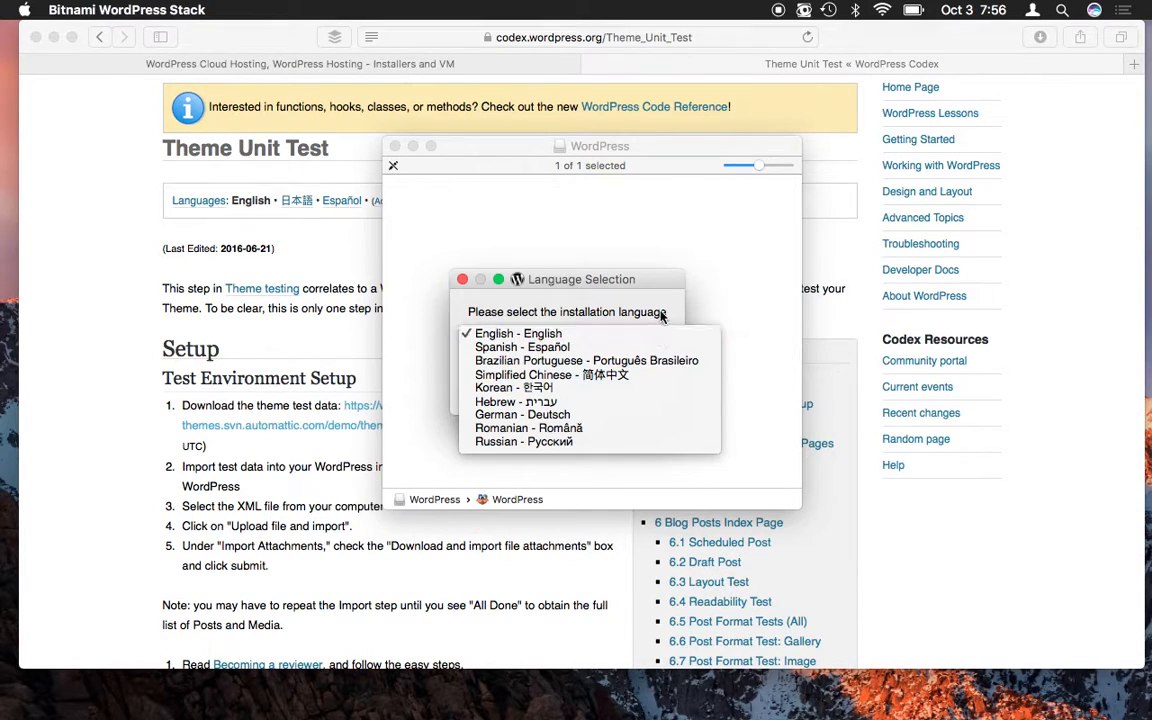
{"action": "left_click", "coordinate": [640, 334]}
{"action": "left_click", "coordinate": [599, 380]}
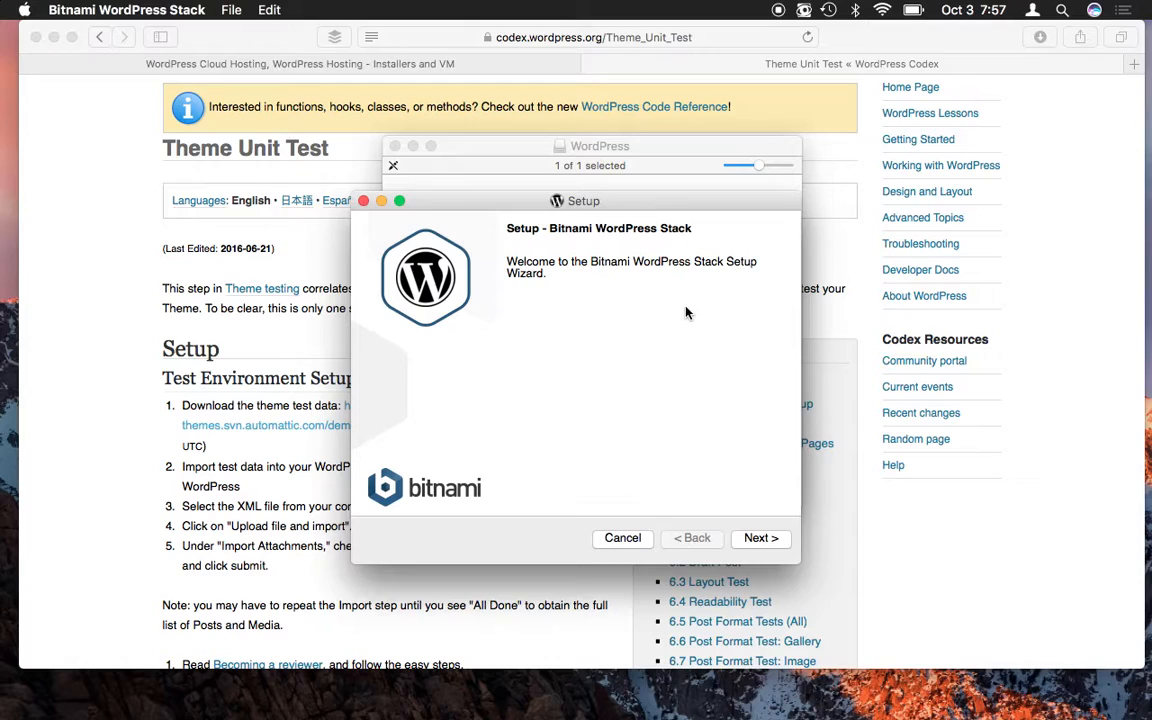
{"action": "left_click", "coordinate": [755, 538]}
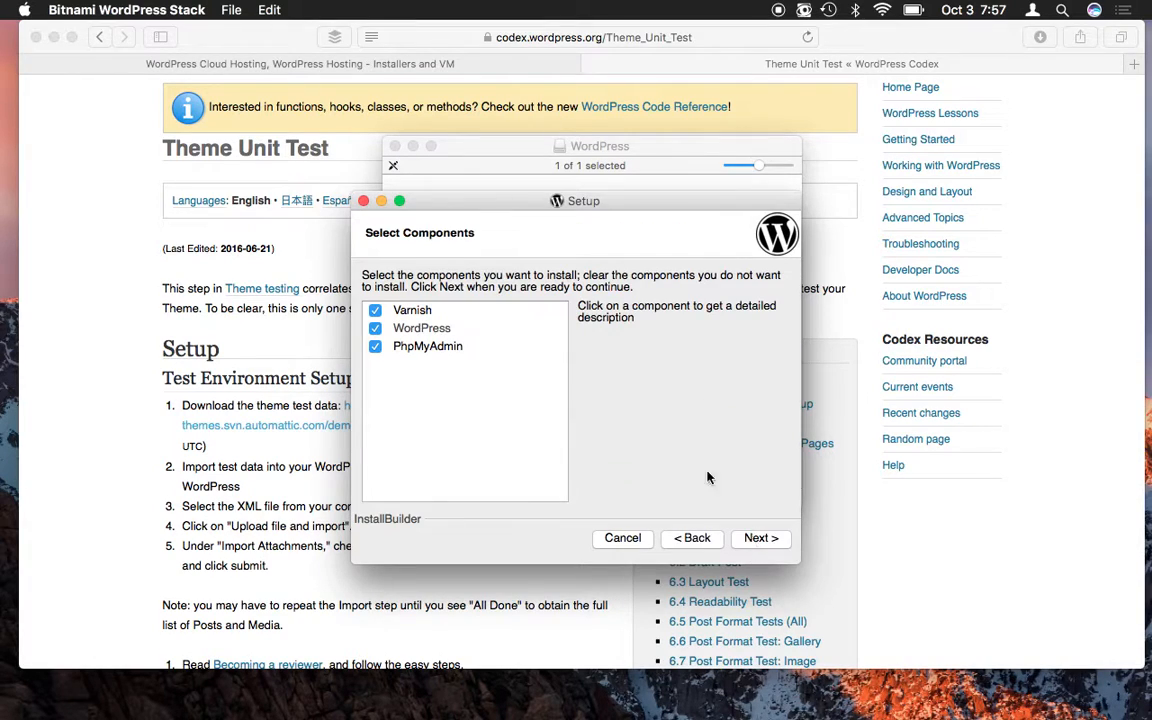
- Review the Varnish, WordPress and PhpMyAdmin components, keep all three ticked, and continue
{"action": "left_click", "coordinate": [427, 312]}
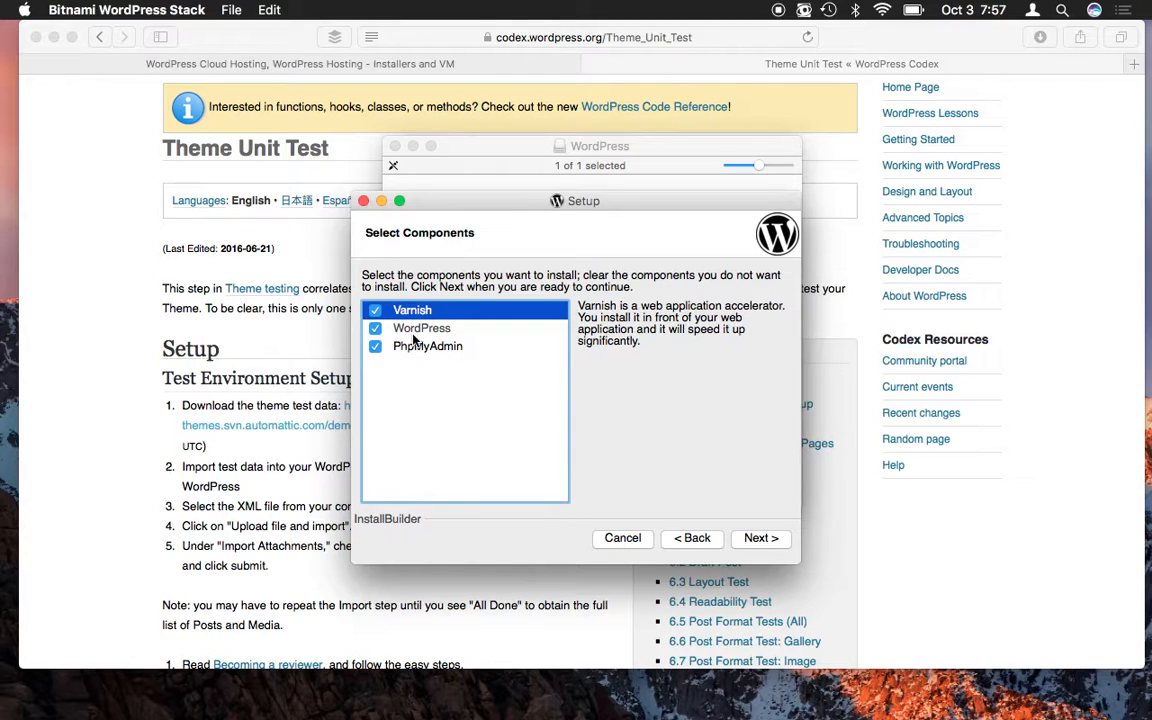
{"action": "left_click", "coordinate": [427, 330]}
{"action": "left_click", "coordinate": [427, 330]}
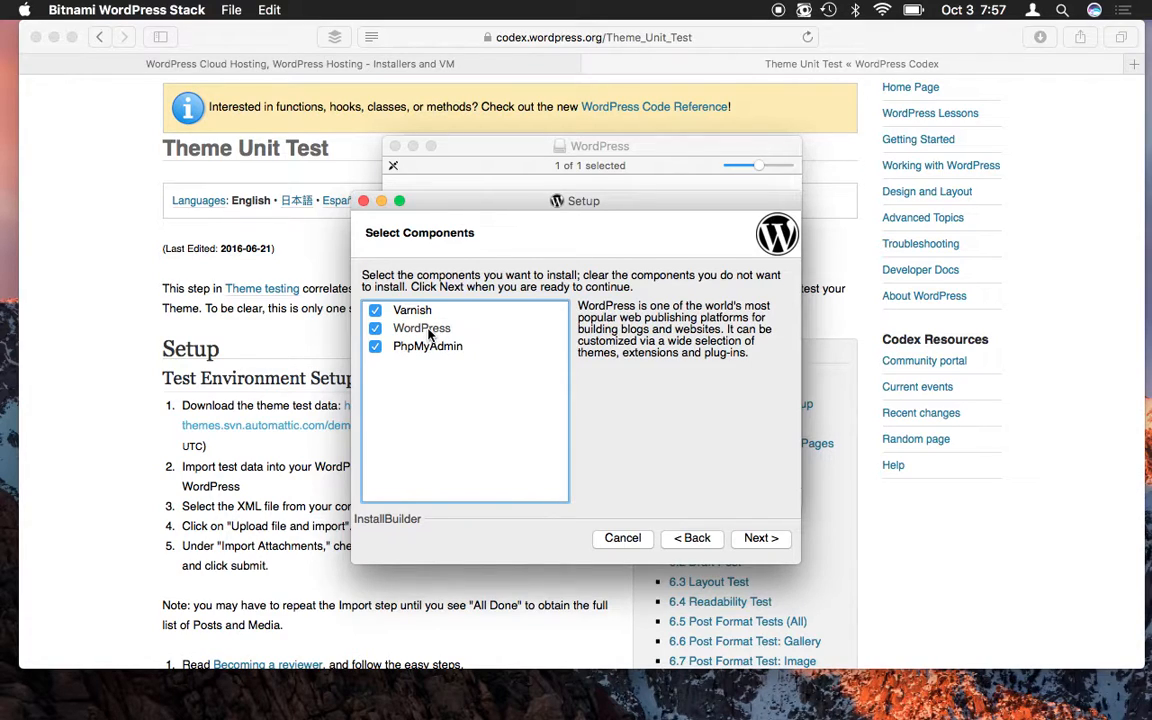
{"action": "left_click", "coordinate": [441, 348]}
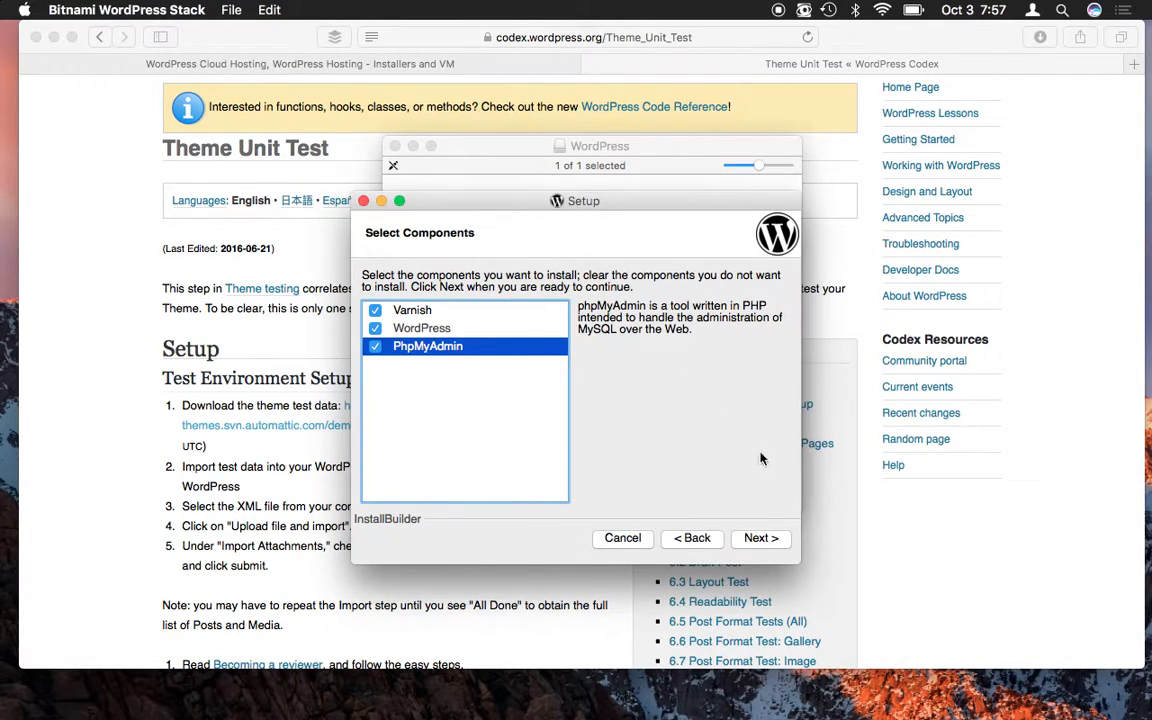
{"action": "left_click", "coordinate": [763, 531]}
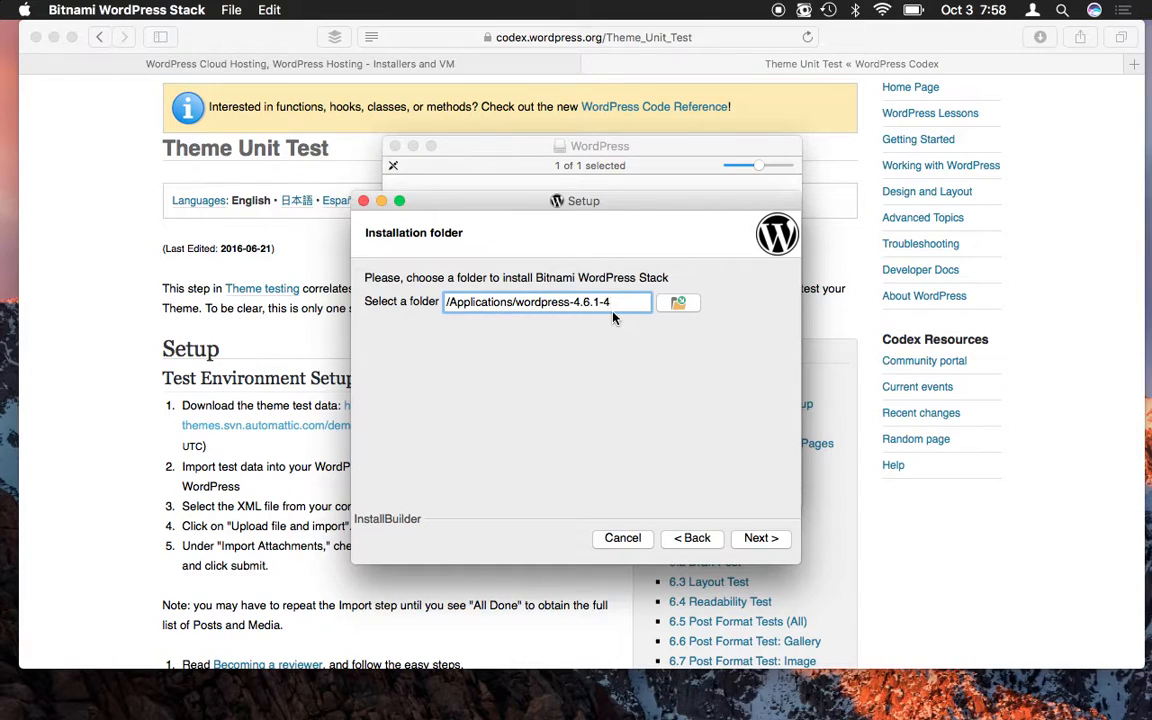
- Accept /Applications/wordpress-4.6.1-4 and create admin login 'admin' with a matching password
{"action": "left_click", "coordinate": [761, 537]}
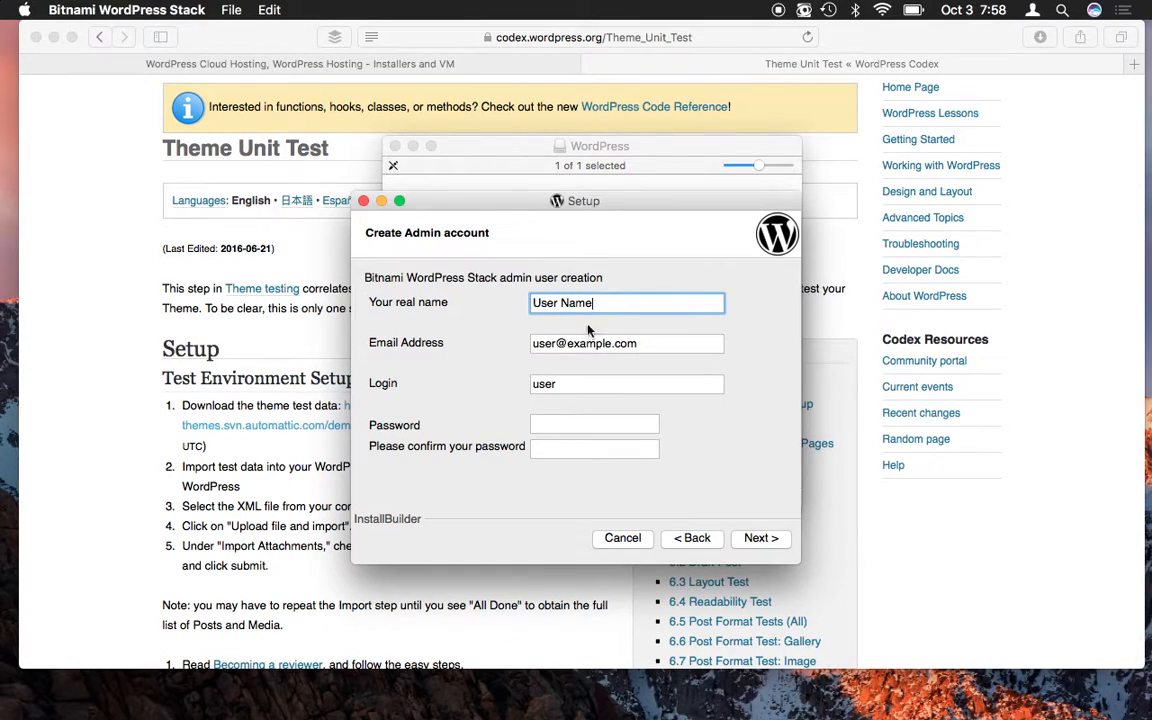
{"action": "left_click", "coordinate": [614, 392]}
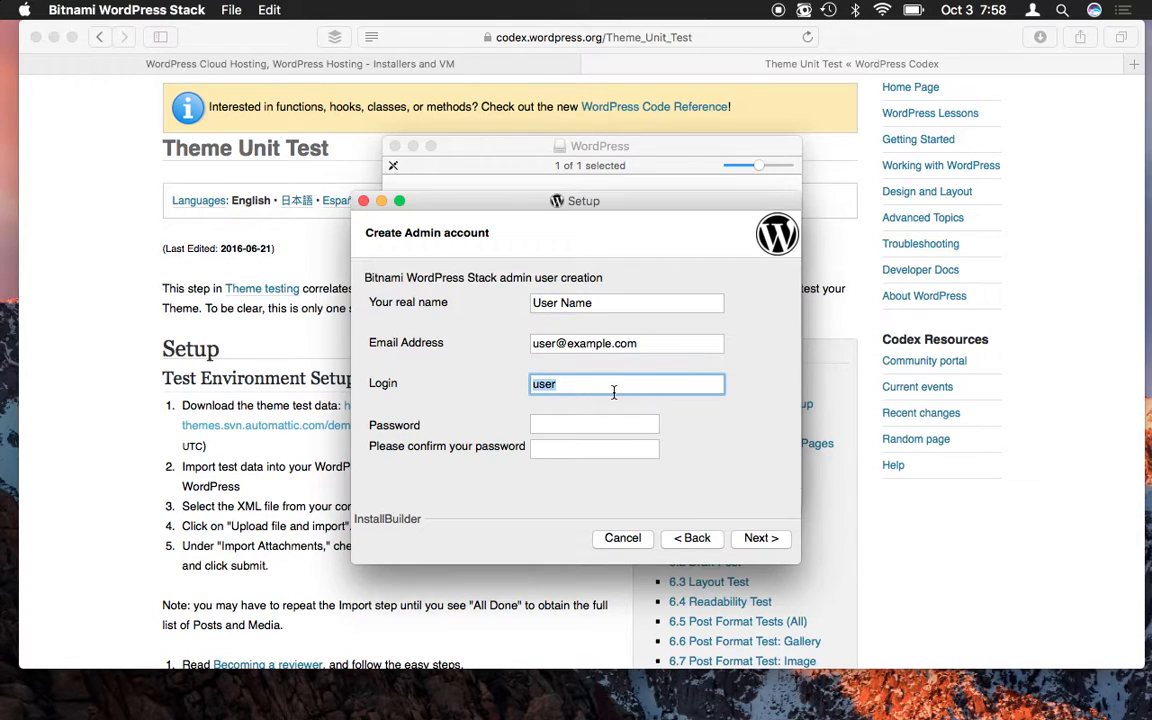
{"action": "type", "text": "admin"}
{"action": "left_click", "coordinate": [598, 423]}
{"action": "type", "text": "pass"}
{"action": "left_click", "coordinate": [585, 453]}
{"action": "type", "text": "pass"}
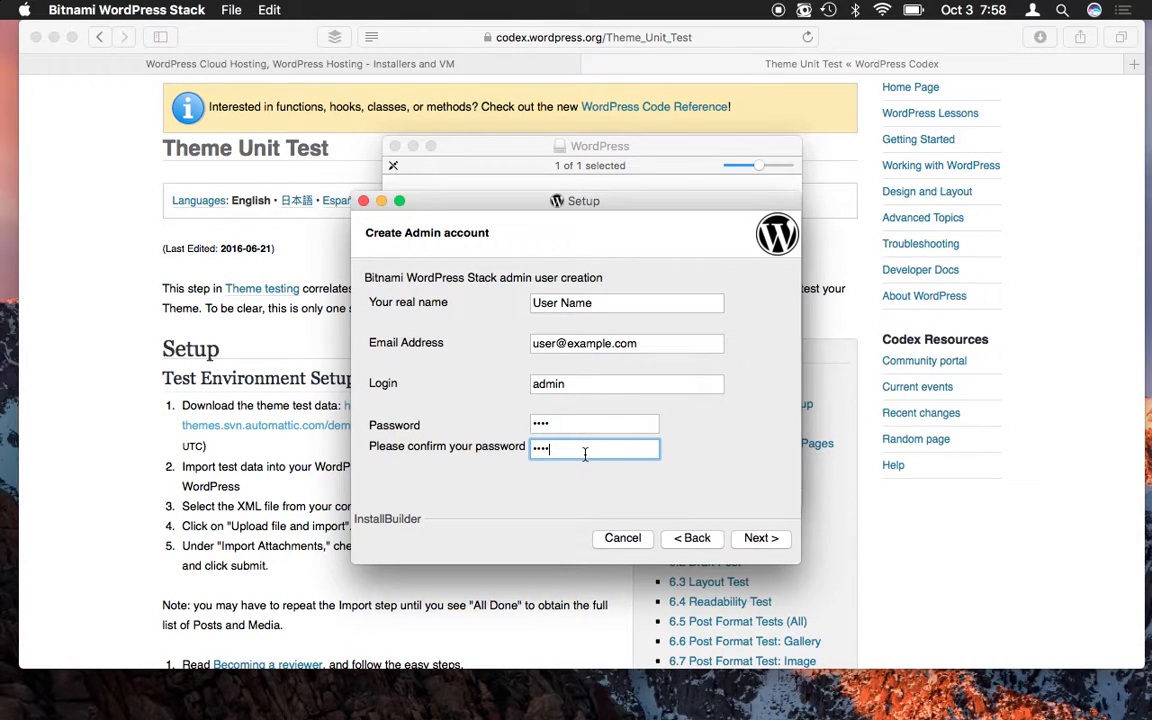
{"action": "left_click", "coordinate": [605, 404]}
- Replace the default blog name 'admin's Blog!' with 'WordPress Testing'
{"action": "left_click", "coordinate": [755, 538]}
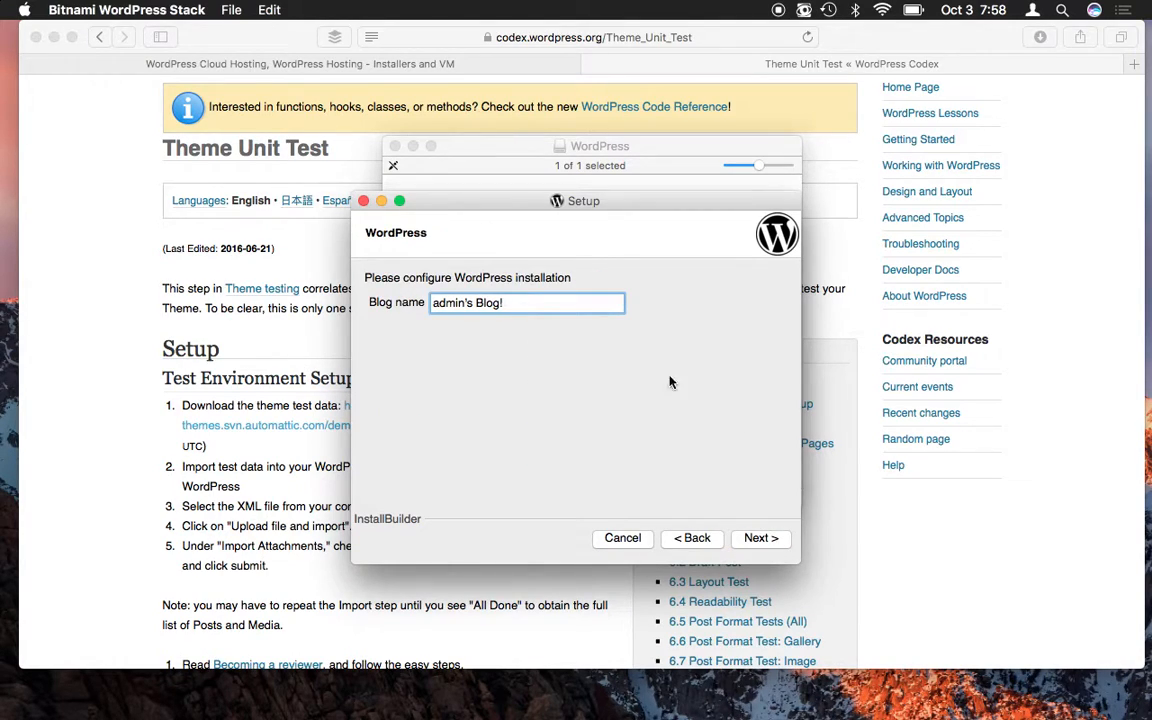
{"action": "left_click", "coordinate": [513, 305]}
{"action": "left_click_drag", "start_coordinate": [513, 305], "coordinate": [366, 302]}
{"action": "type", "text": "We"}
{"action": "key", "text": "BackSpace"}
{"action": "type", "text": "ordPress Testing"}
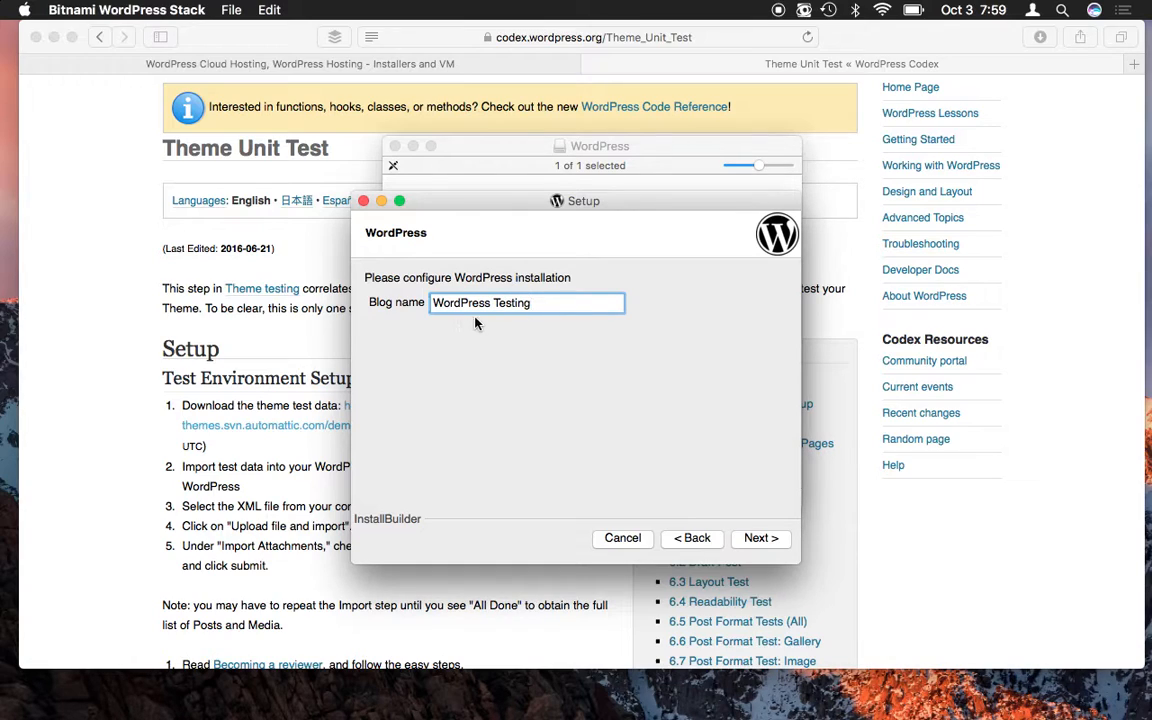
- Continue past the Blog name, SMTP Settings and Deploy to the Cloud pages, leaving cloud unticked
{"action": "left_click", "coordinate": [760, 539]}
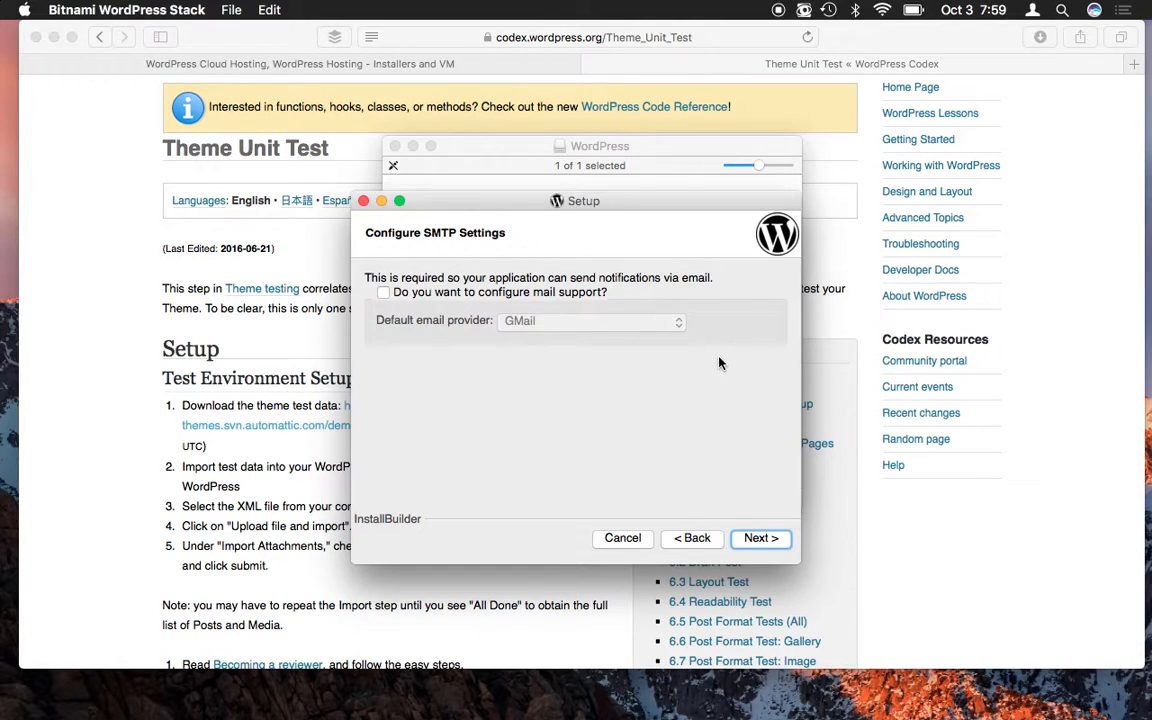
{"action": "left_click", "coordinate": [758, 539]}
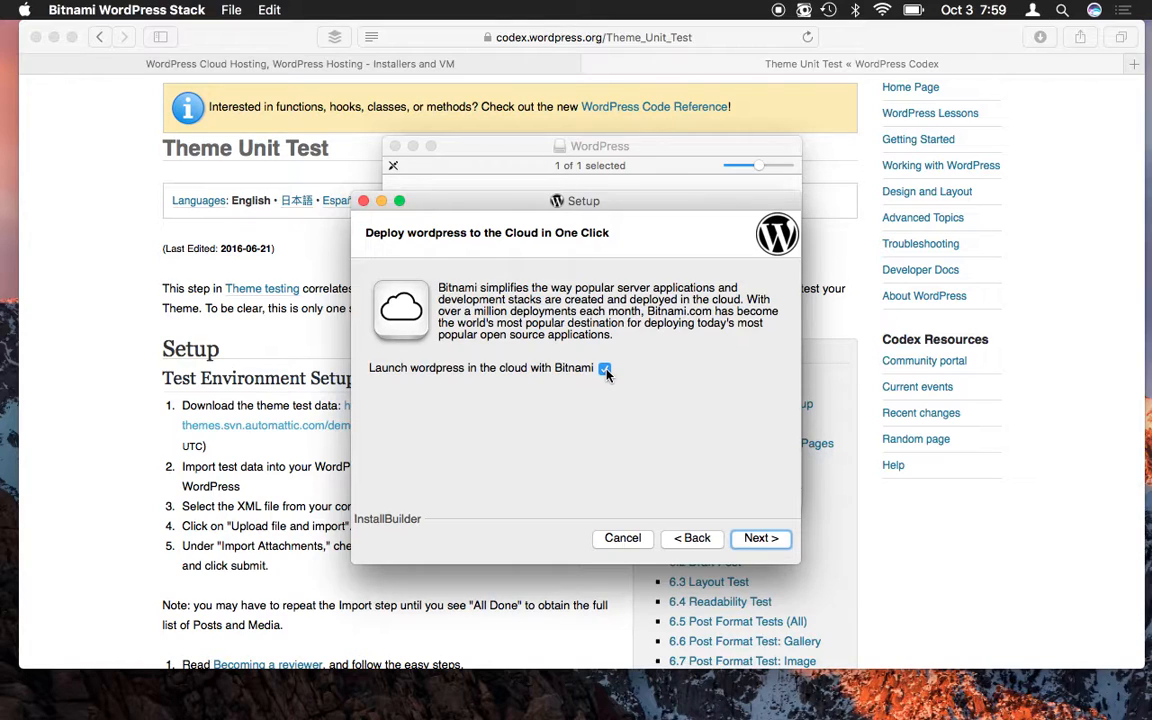
{"action": "left_click", "coordinate": [605, 370]}
{"action": "left_click", "coordinate": [761, 540]}
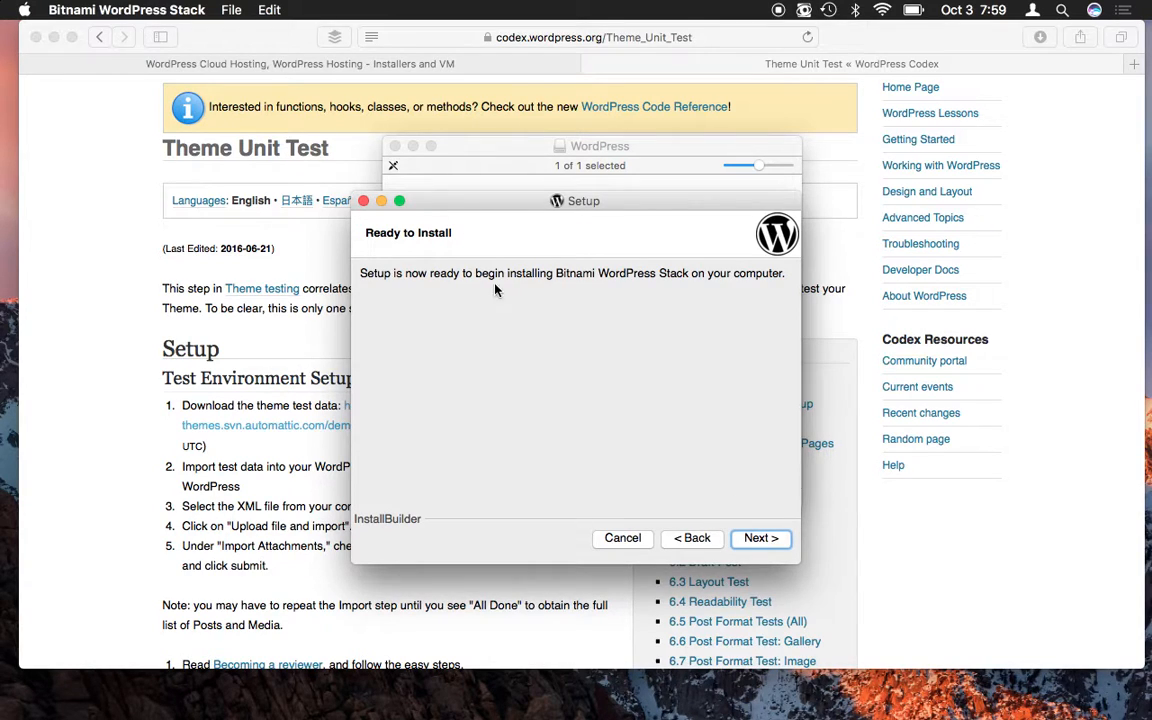
- Start installing the WordPress Stack and open Bitnami's partner themes page from the banner
{"action": "left_click", "coordinate": [762, 539]}
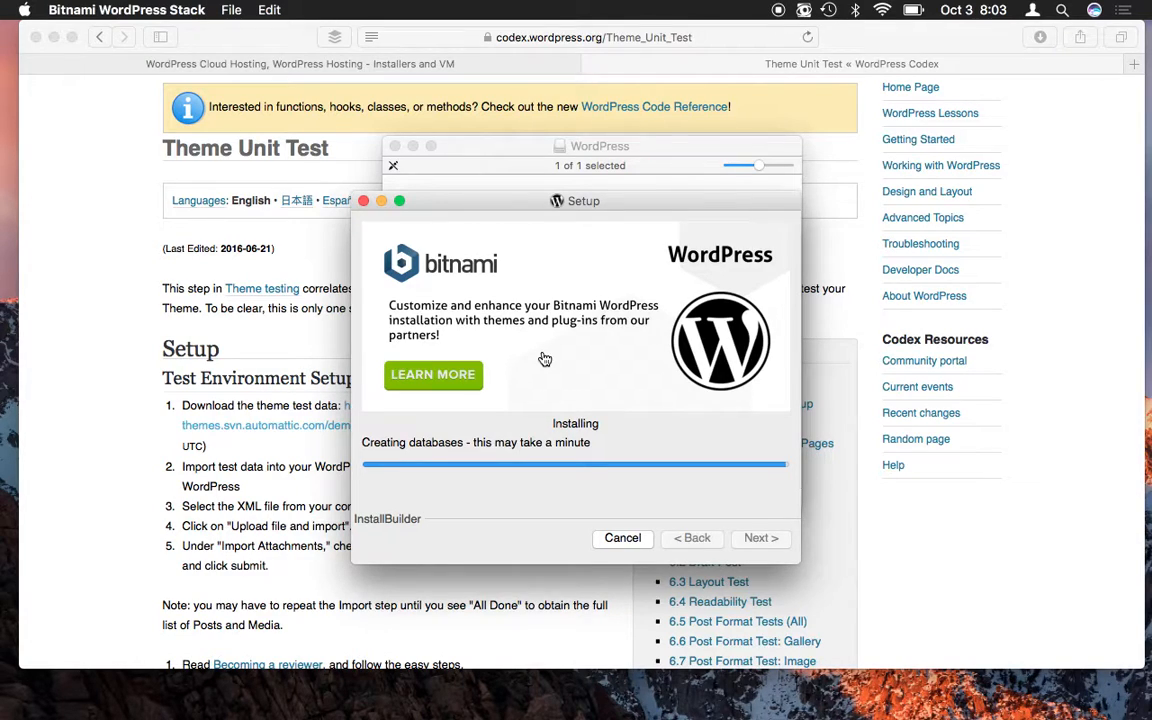
{"action": "left_click", "coordinate": [545, 359]}
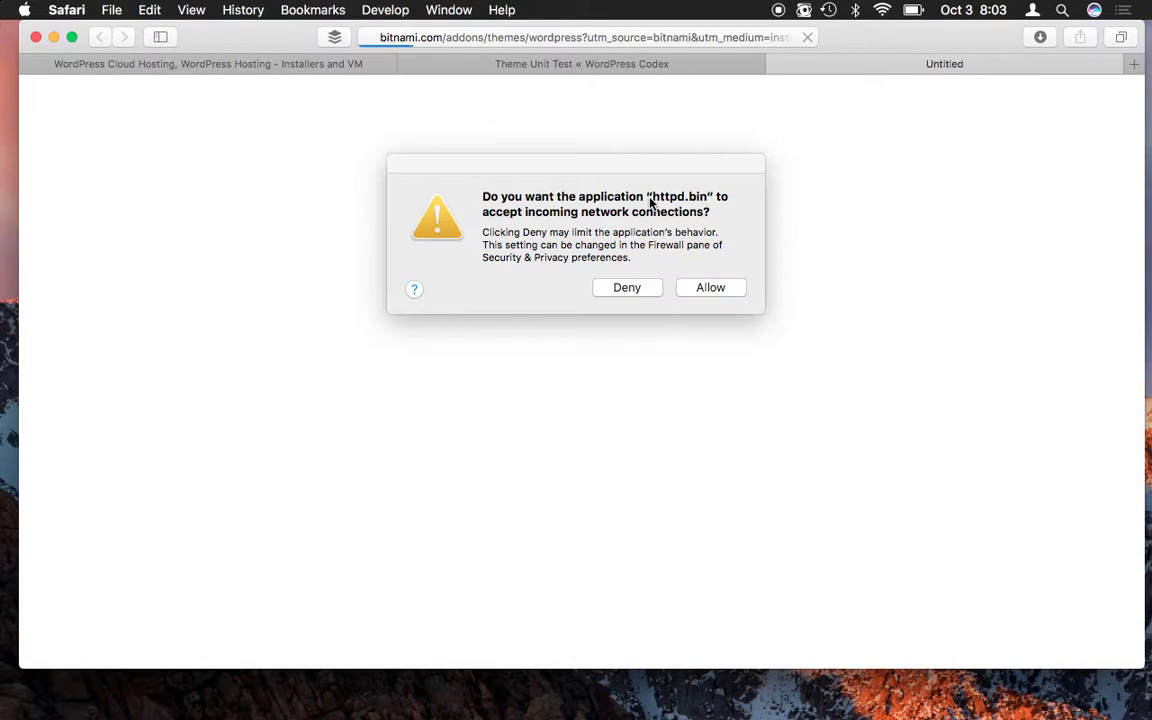
- Allow httpd.bin incoming connections, then return to the installer until installation completes
{"action": "left_click", "coordinate": [714, 291]}
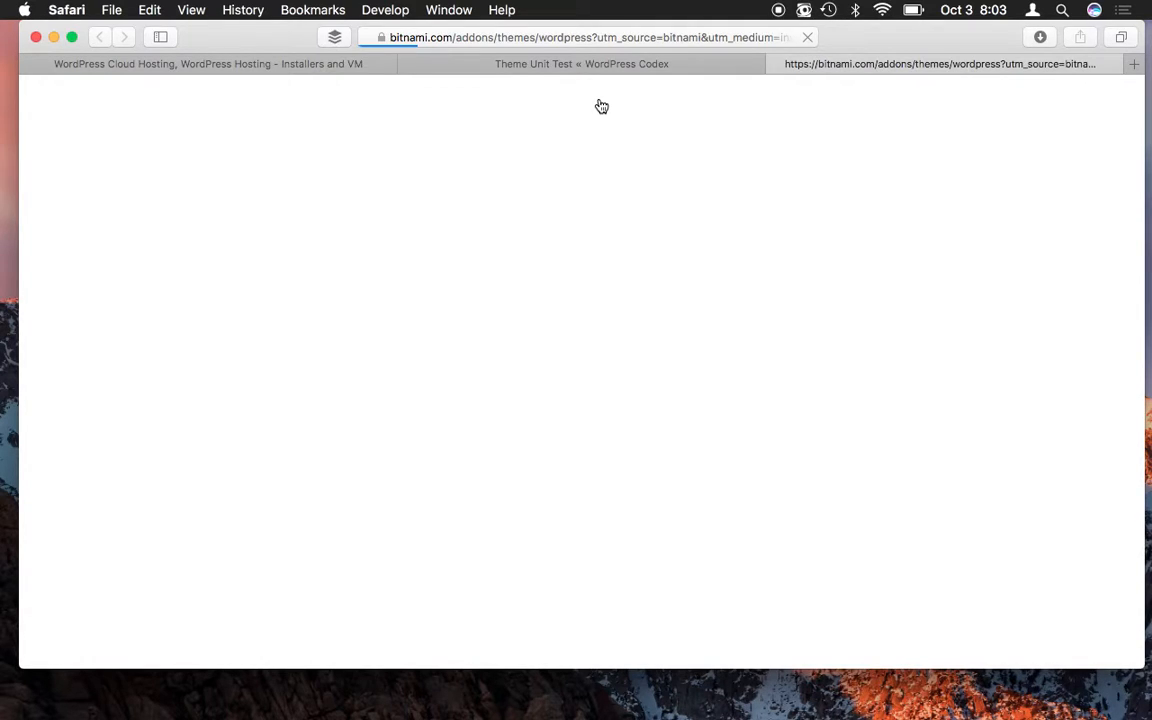
{"action": "key", "text": "super+Tab"}
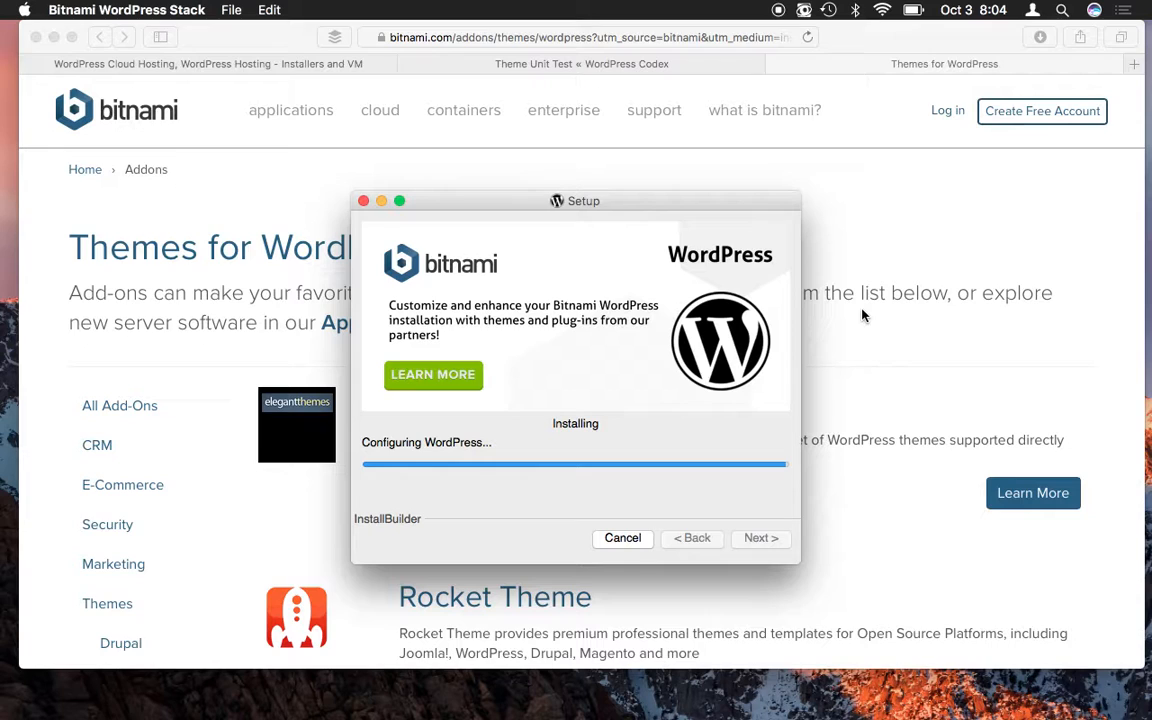
{"action": "scroll", "coordinate": [863, 316], "scroll_direction": "down", "scroll_amount": 10}
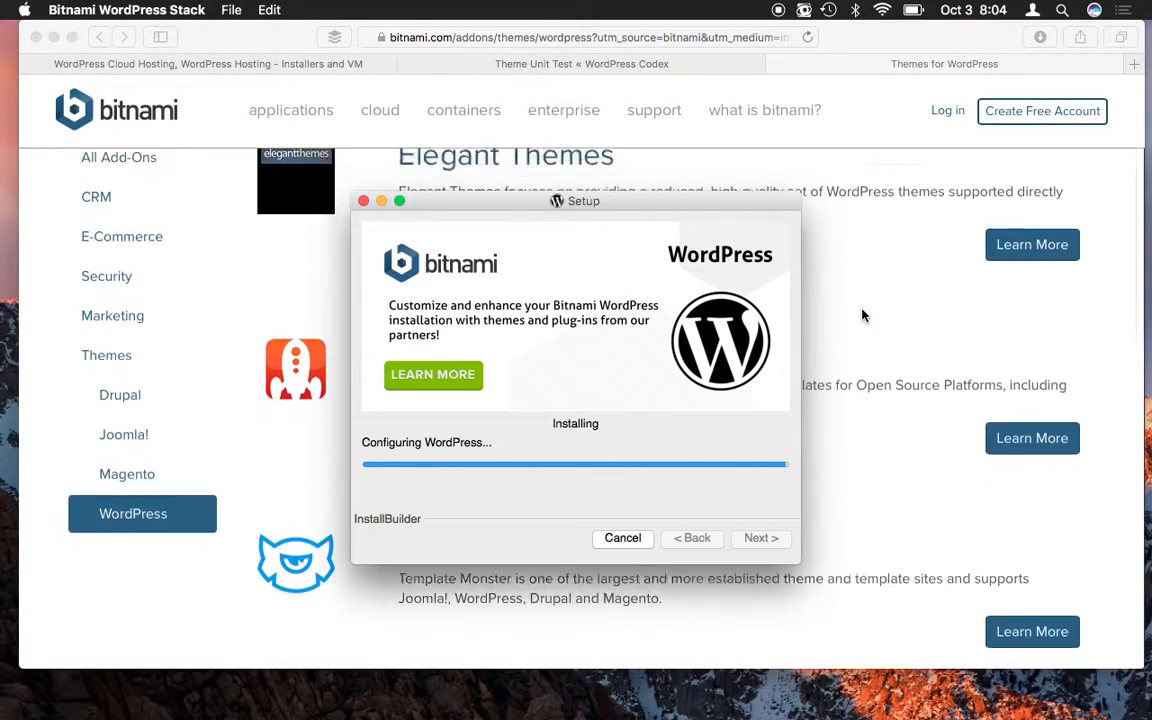
{"action": "scroll", "coordinate": [863, 316], "scroll_direction": "down", "scroll_amount": 5}
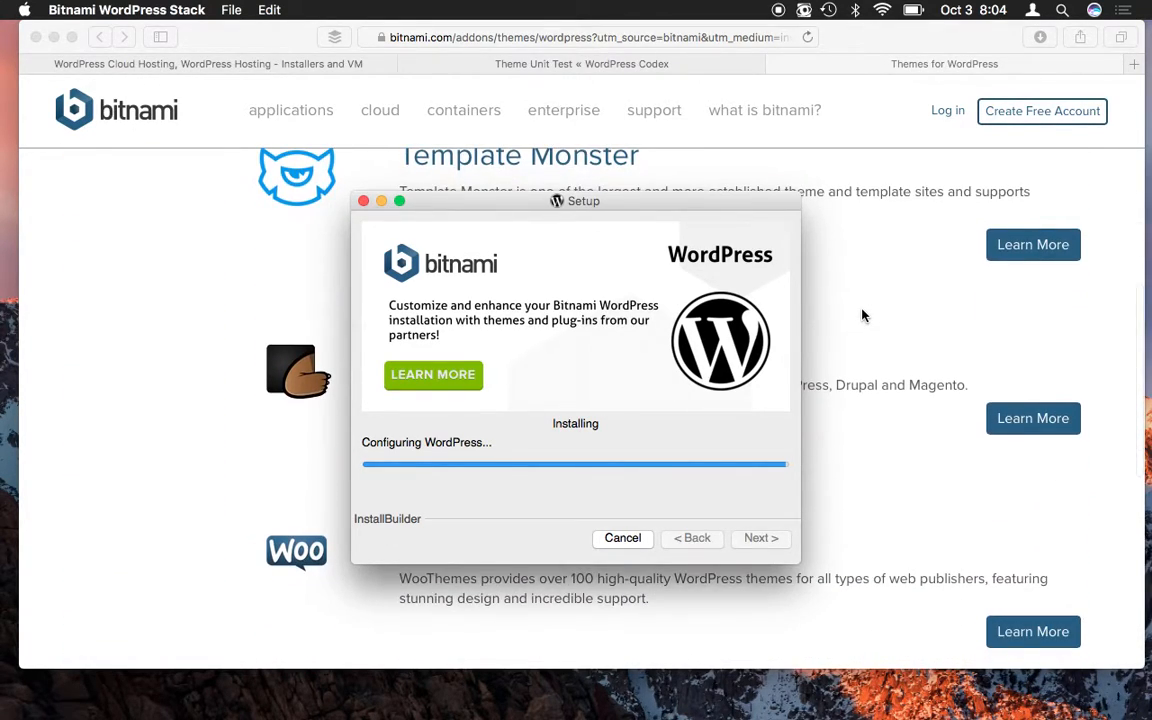
{"action": "scroll", "coordinate": [863, 316], "scroll_direction": "down", "scroll_amount": 5}
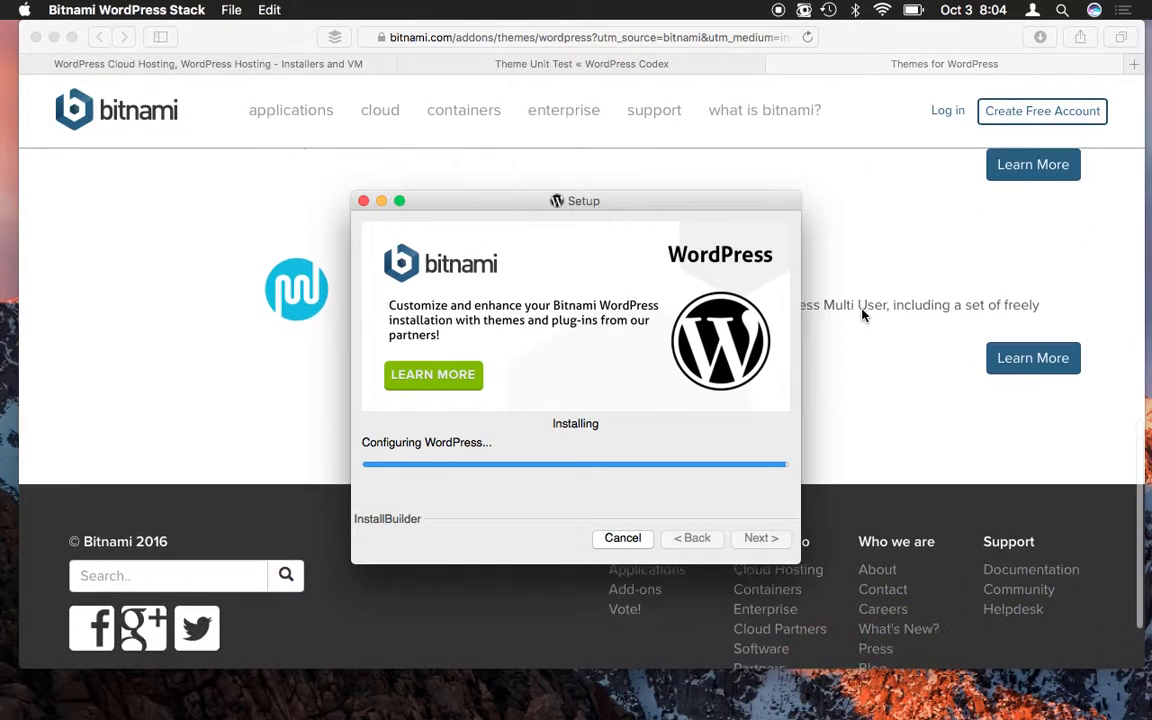
{"action": "scroll", "coordinate": [863, 316], "scroll_direction": "up", "scroll_amount": 6}
{"action": "scroll", "coordinate": [863, 316], "scroll_direction": "up", "scroll_amount": 10}
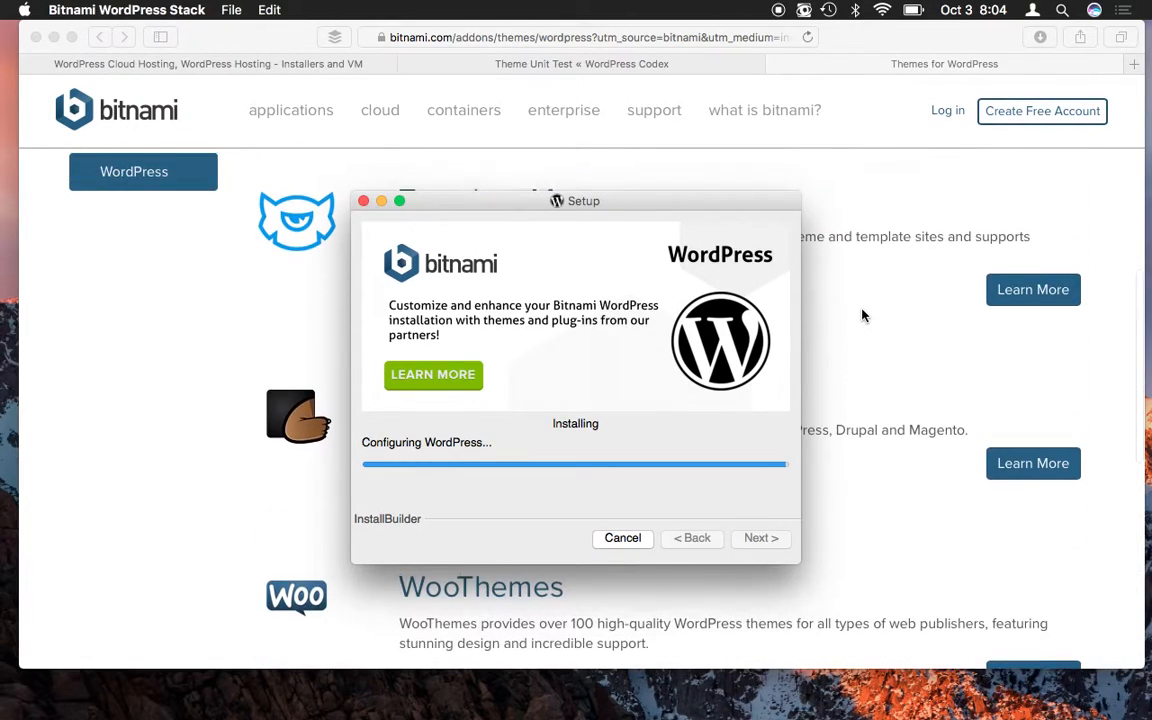
{"action": "scroll", "coordinate": [863, 316], "scroll_direction": "up", "scroll_amount": 4}
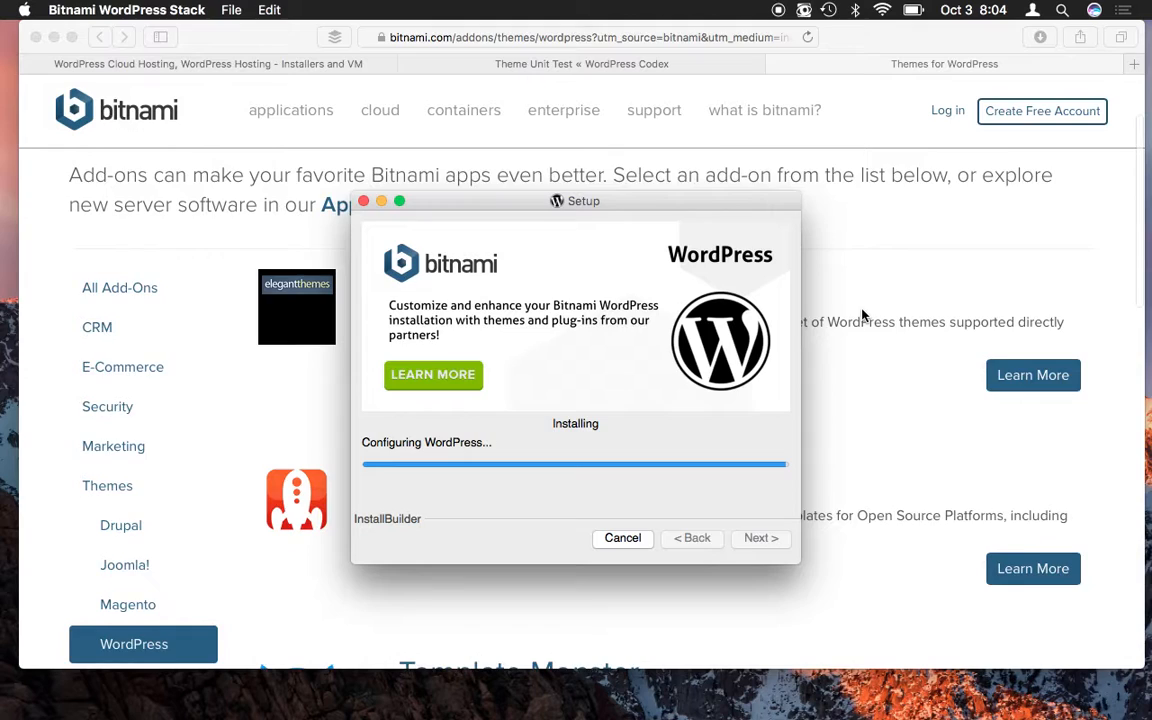
{"action": "scroll", "coordinate": [863, 316], "scroll_direction": "up", "scroll_amount": 1}
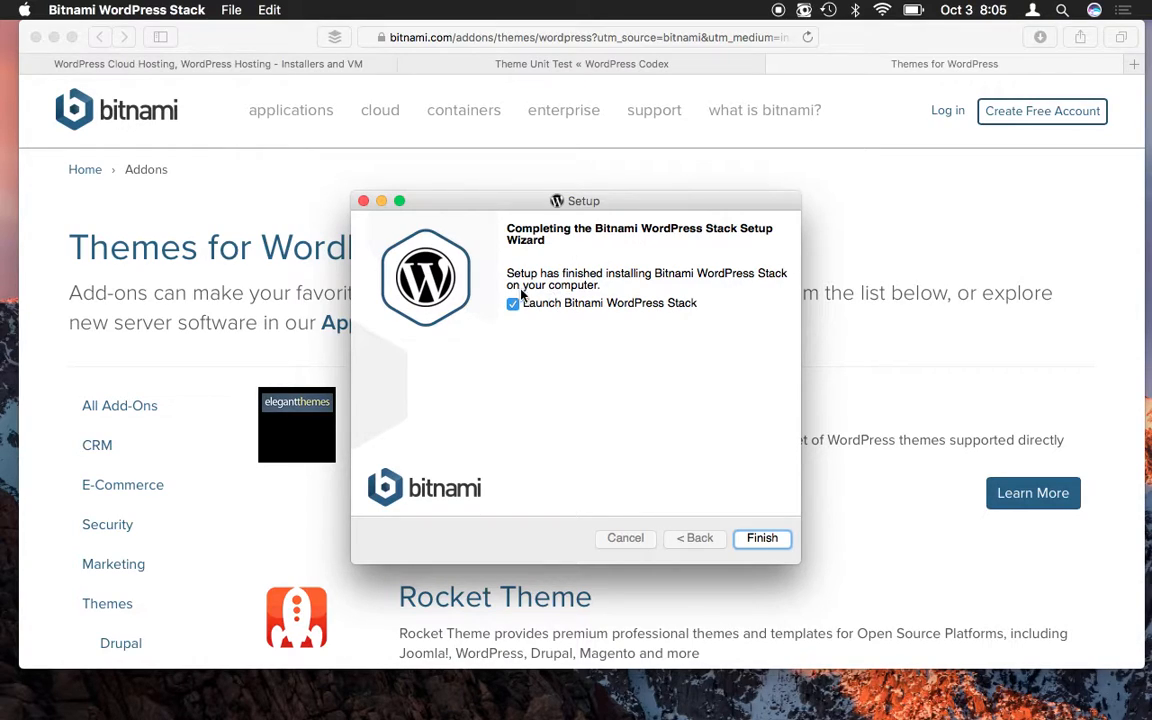
- Finish setup with Launch Bitnami WordPress Stack ticked, opening the 127.0.0.1:8080 welcome page
{"action": "left_click", "coordinate": [770, 544]}
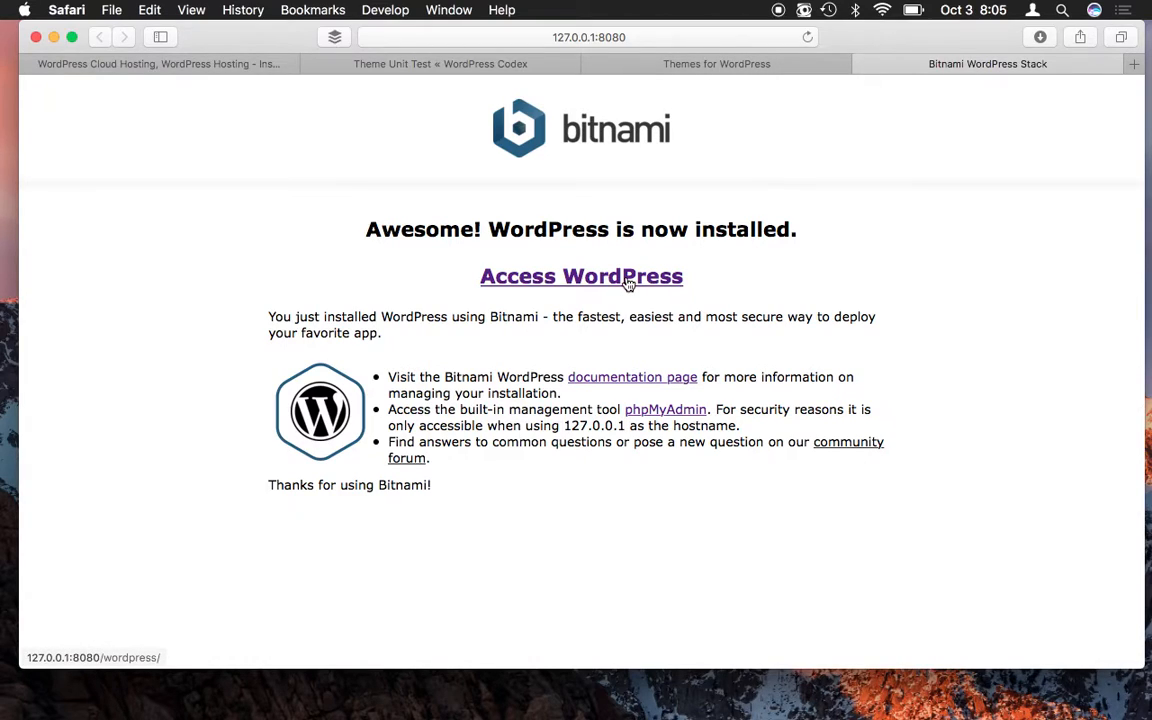
- Open the new WordPress Testing site at 127.0.0.1:8080/wordpress/ and browse its Hello world! post
{"action": "left_click", "coordinate": [564, 284]}
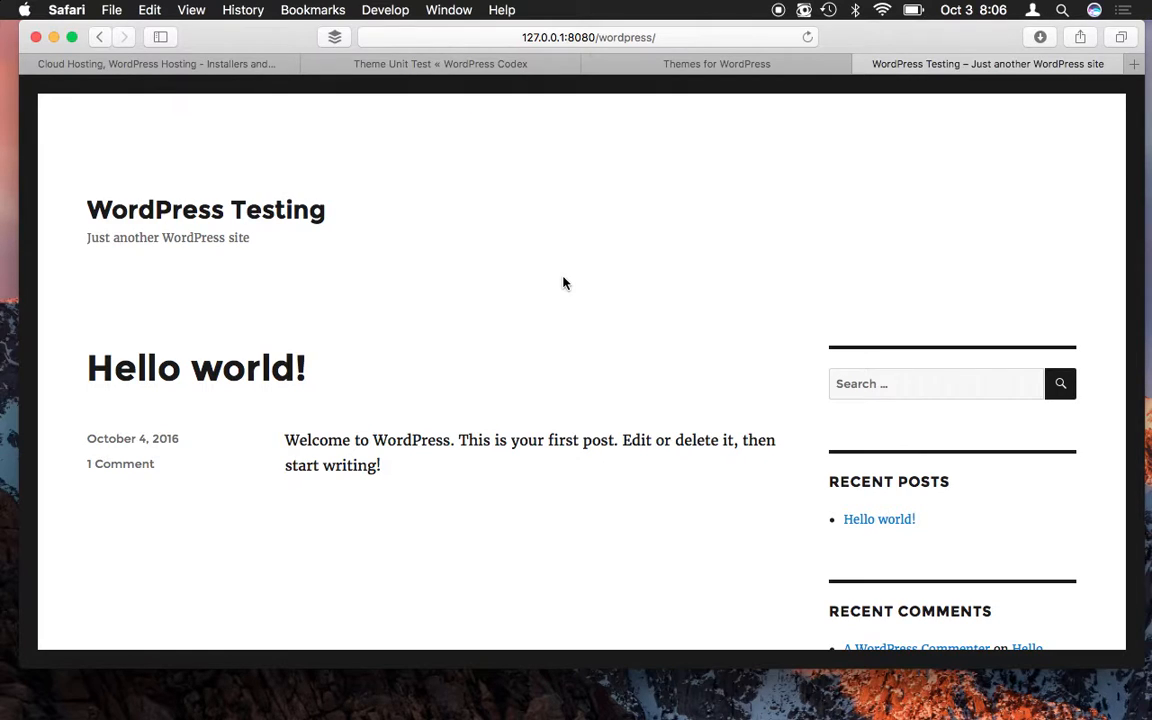
{"action": "scroll", "coordinate": [563, 283], "scroll_direction": "down", "scroll_amount": 10}
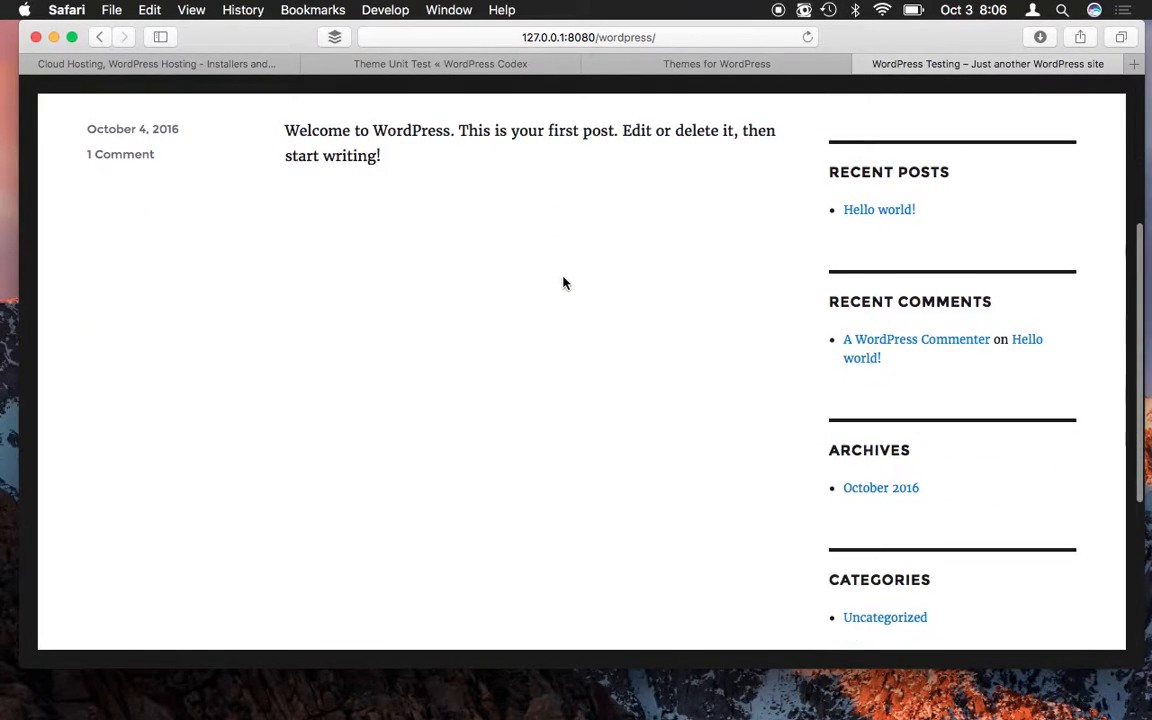
{"action": "scroll", "coordinate": [563, 283], "scroll_direction": "down", "scroll_amount": 2}
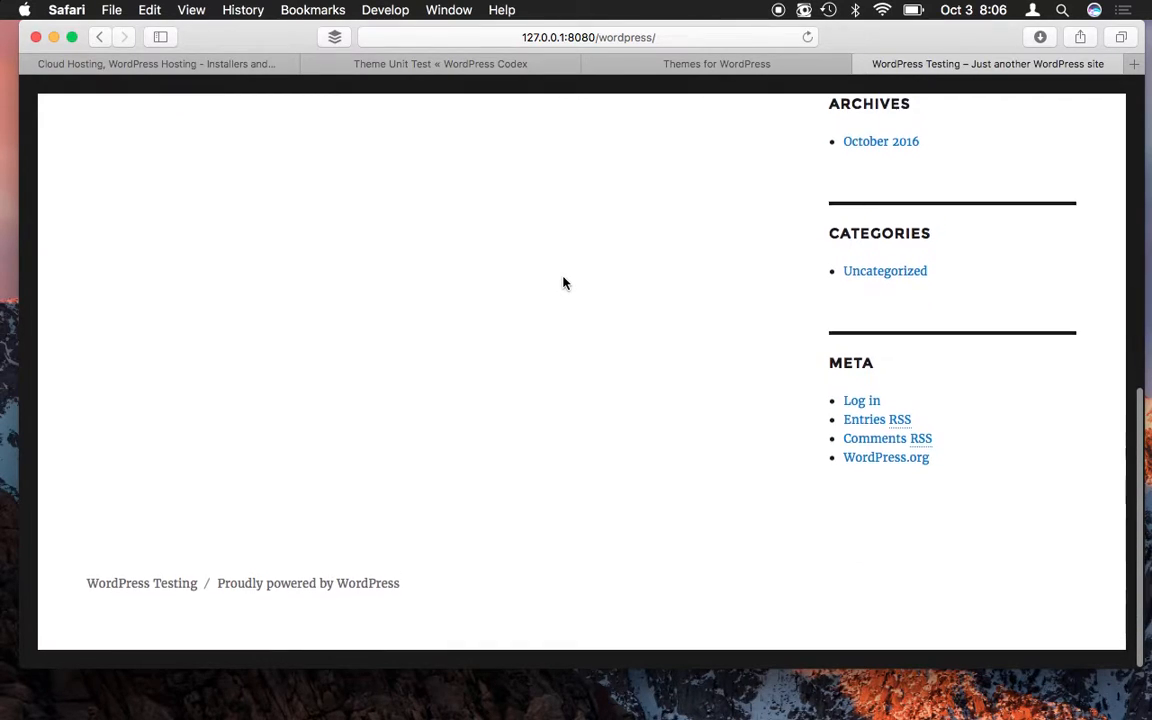
{"action": "scroll", "coordinate": [563, 283], "scroll_direction": "up", "scroll_amount": 2}
{"action": "scroll", "coordinate": [563, 283], "scroll_direction": "up", "scroll_amount": 10}
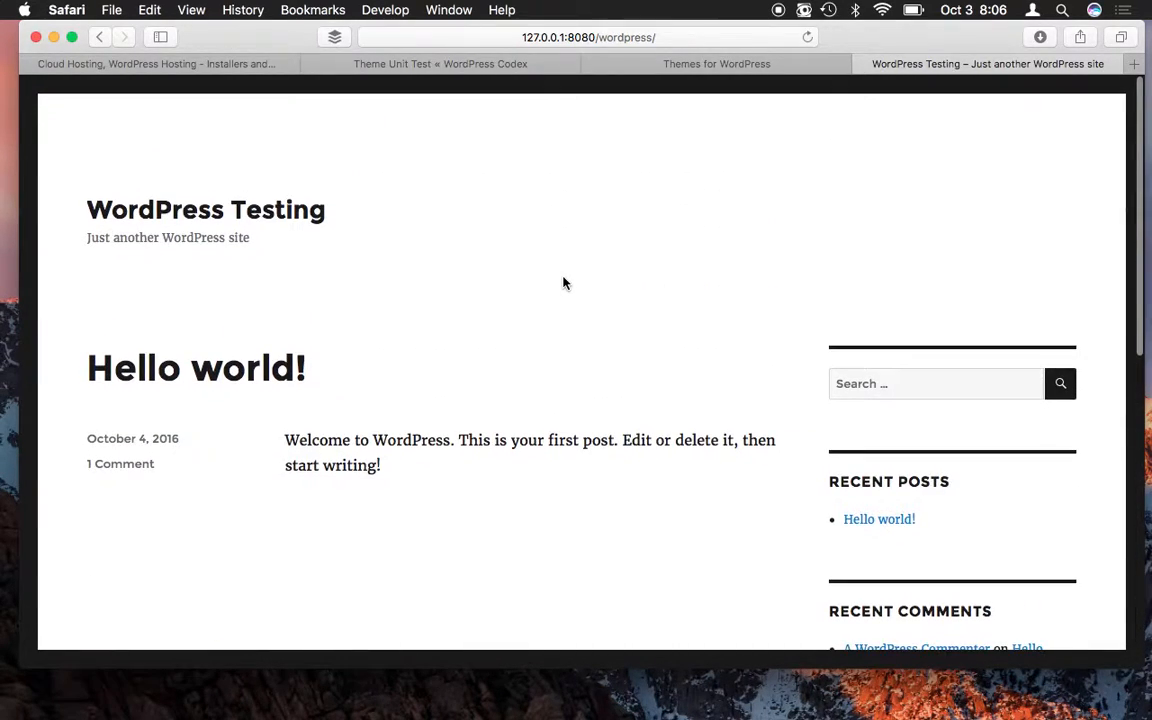
{"action": "scroll", "coordinate": [563, 283], "scroll_direction": "down", "scroll_amount": 2}
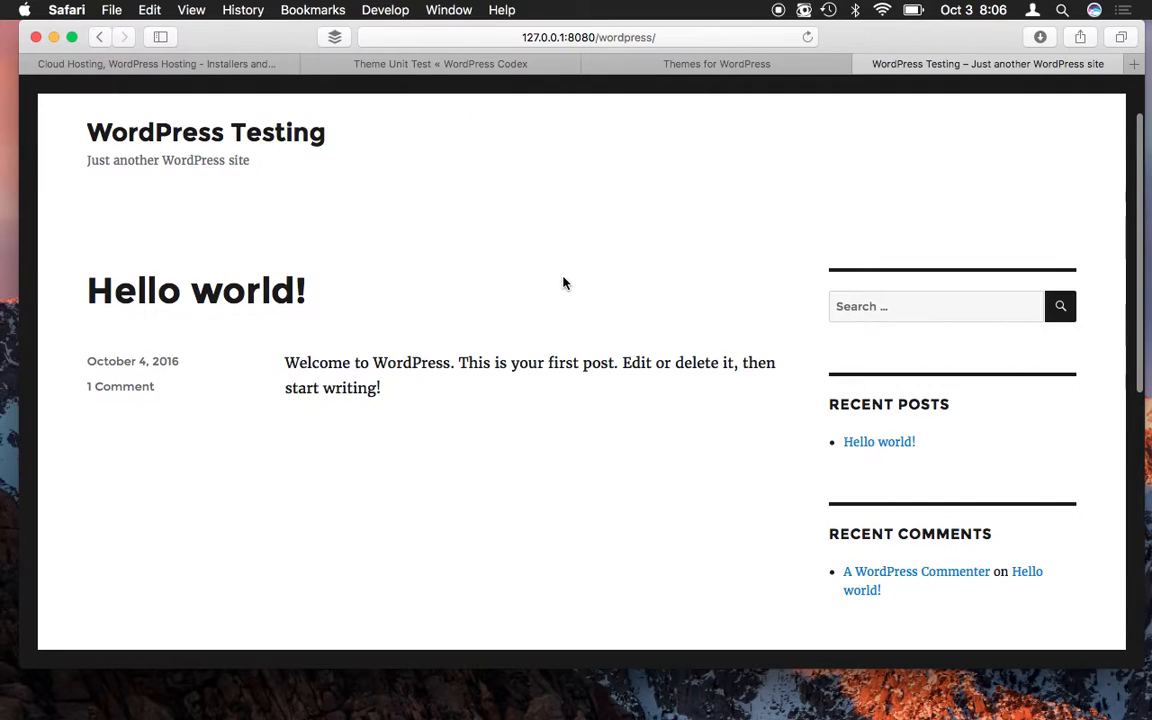
{"action": "scroll", "coordinate": [563, 283], "scroll_direction": "down", "scroll_amount": 2}
{"action": "scroll", "coordinate": [563, 283], "scroll_direction": "up", "scroll_amount": 4}
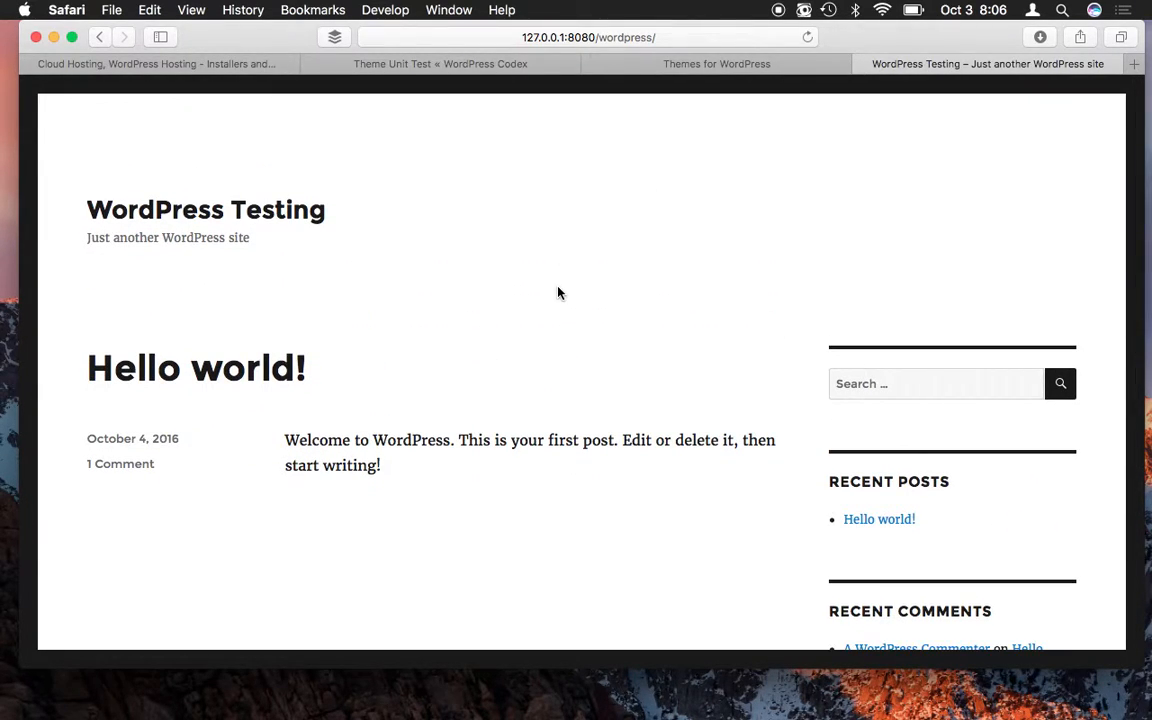
- Check the Theme Unit Test instructions in the Codex tab, then return to the site's sidebar widgets
{"action": "left_click", "coordinate": [462, 64]}
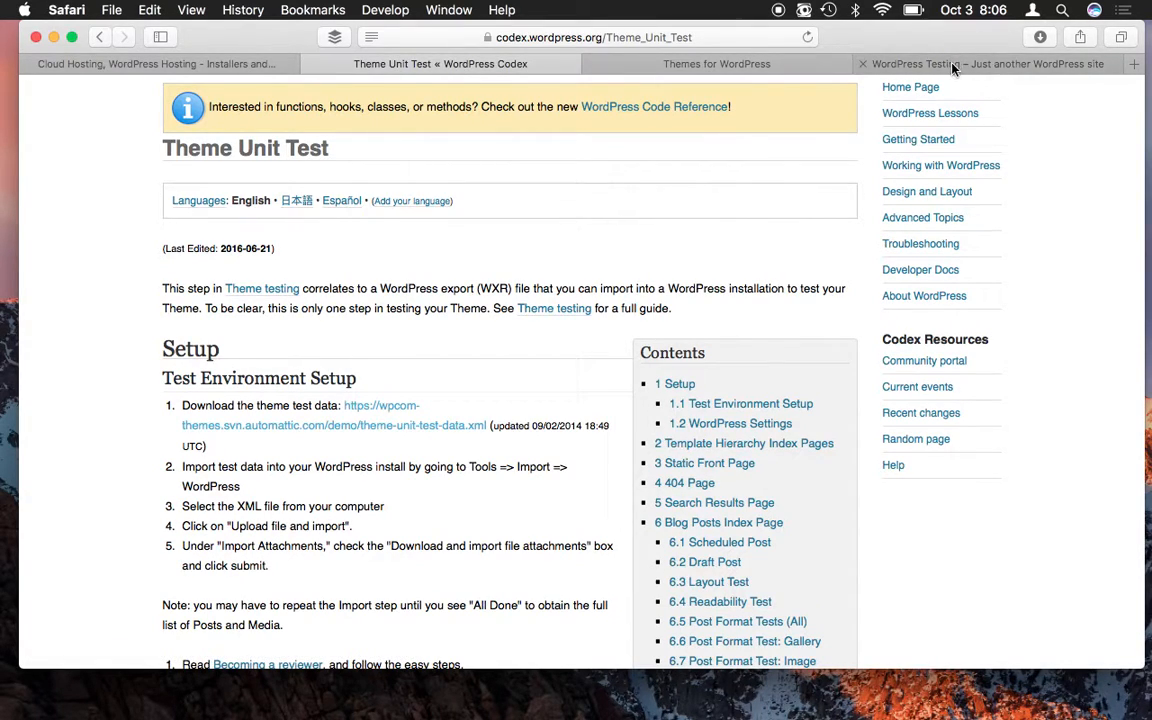
{"action": "left_click", "coordinate": [858, 60]}
{"action": "scroll", "coordinate": [530, 436], "scroll_direction": "down", "scroll_amount": 2}
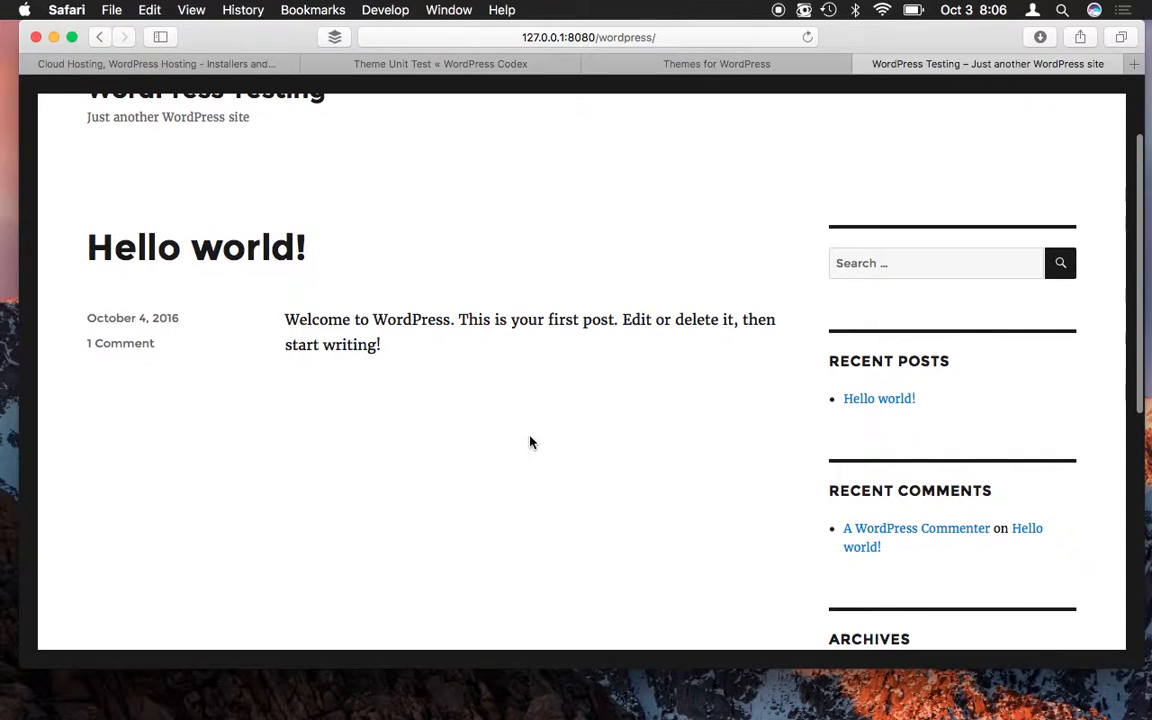
{"action": "scroll", "coordinate": [530, 436], "scroll_direction": "up", "scroll_amount": 3}
{"action": "scroll", "coordinate": [530, 442], "scroll_direction": "down", "scroll_amount": 10}
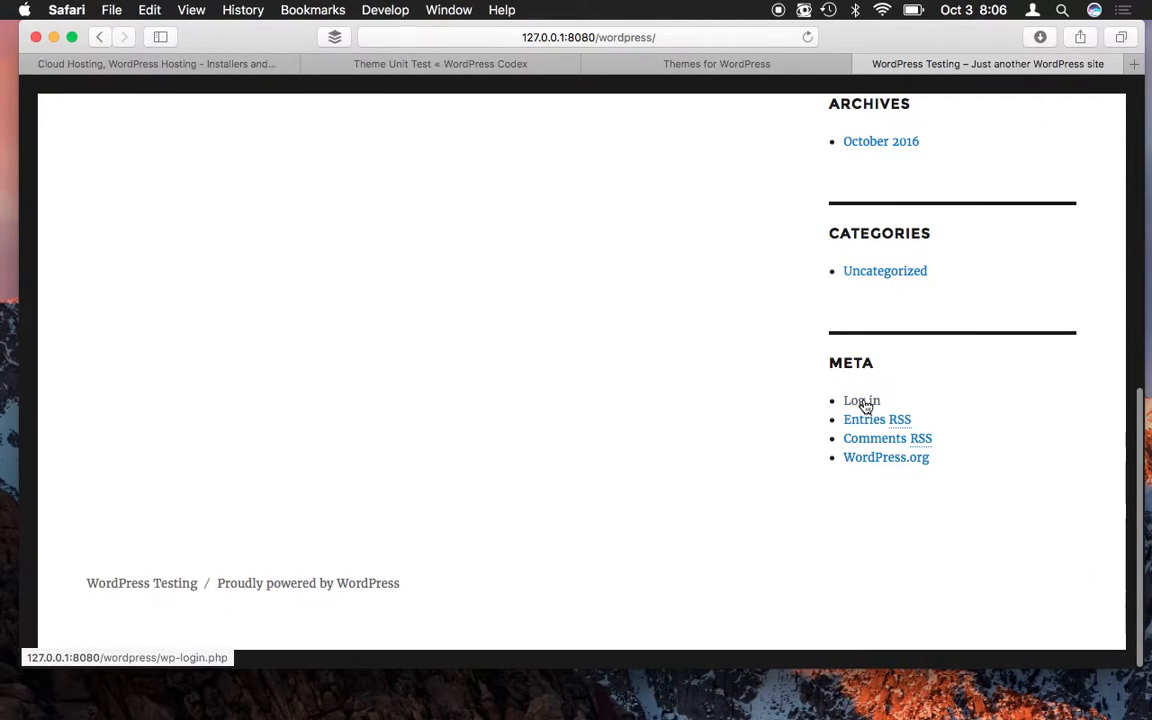
- Log in as admin with the account password, declining Safari's offer to save it
{"action": "left_click", "coordinate": [863, 402]}
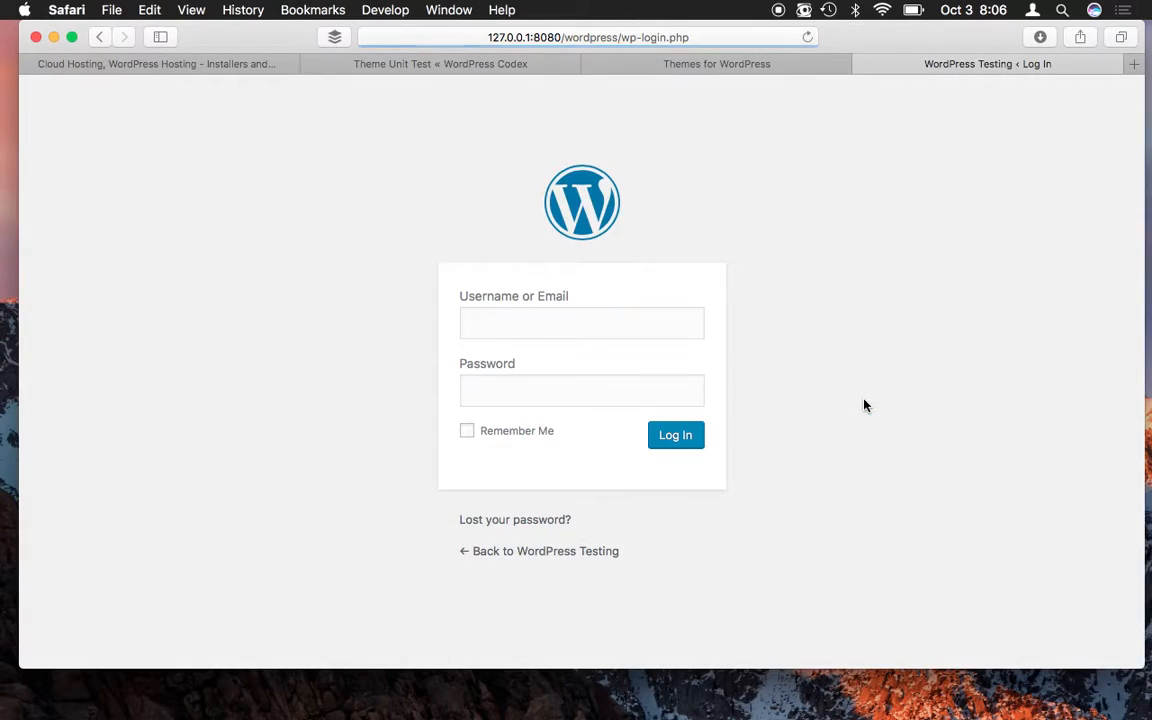
{"action": "type", "text": "admin"}
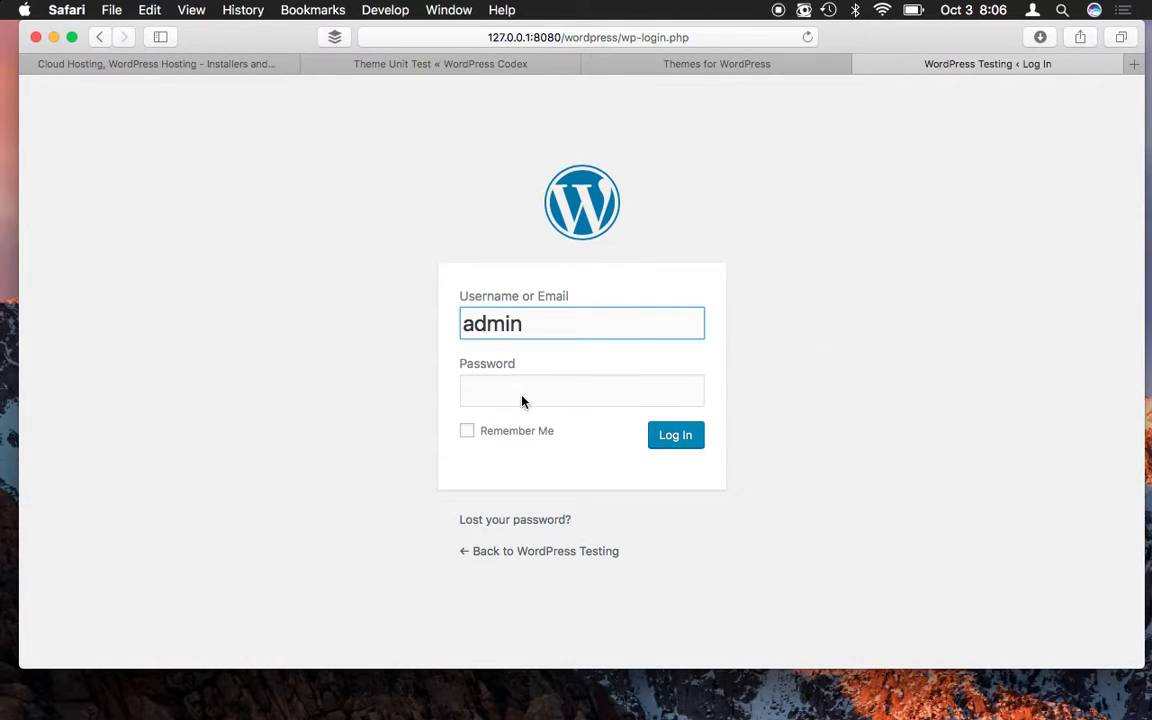
{"action": "left_click", "coordinate": [483, 398]}
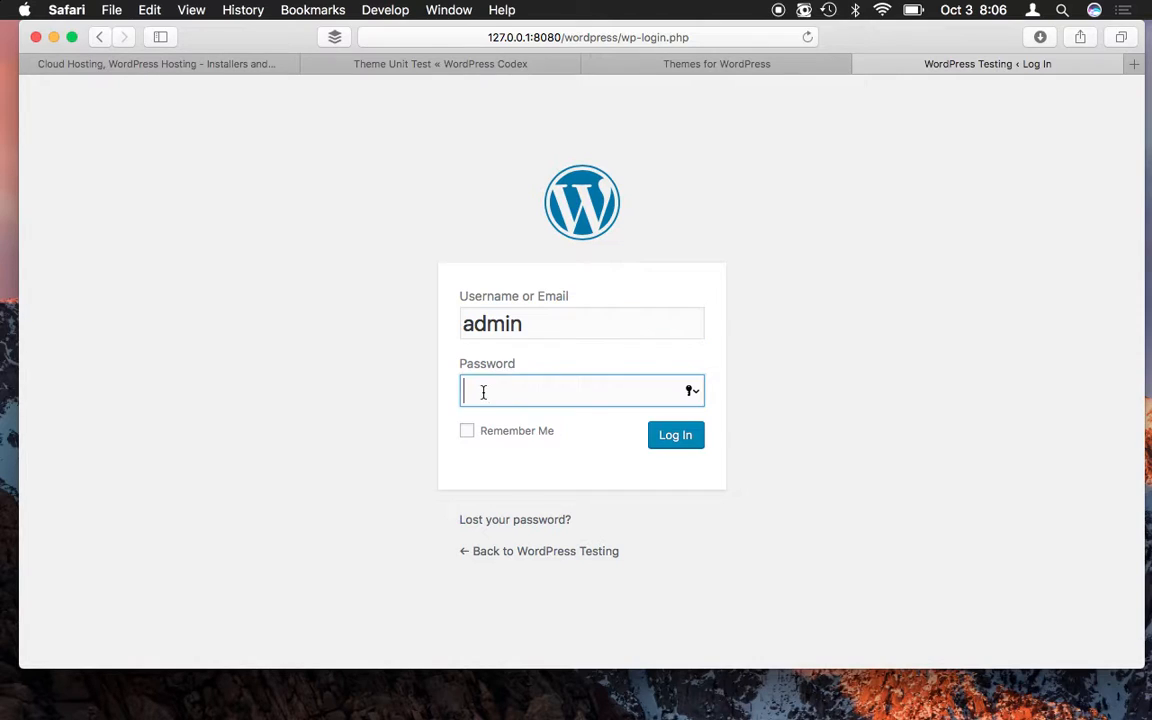
{"action": "type", "text": "pass"}
{"action": "left_click", "coordinate": [677, 437]}
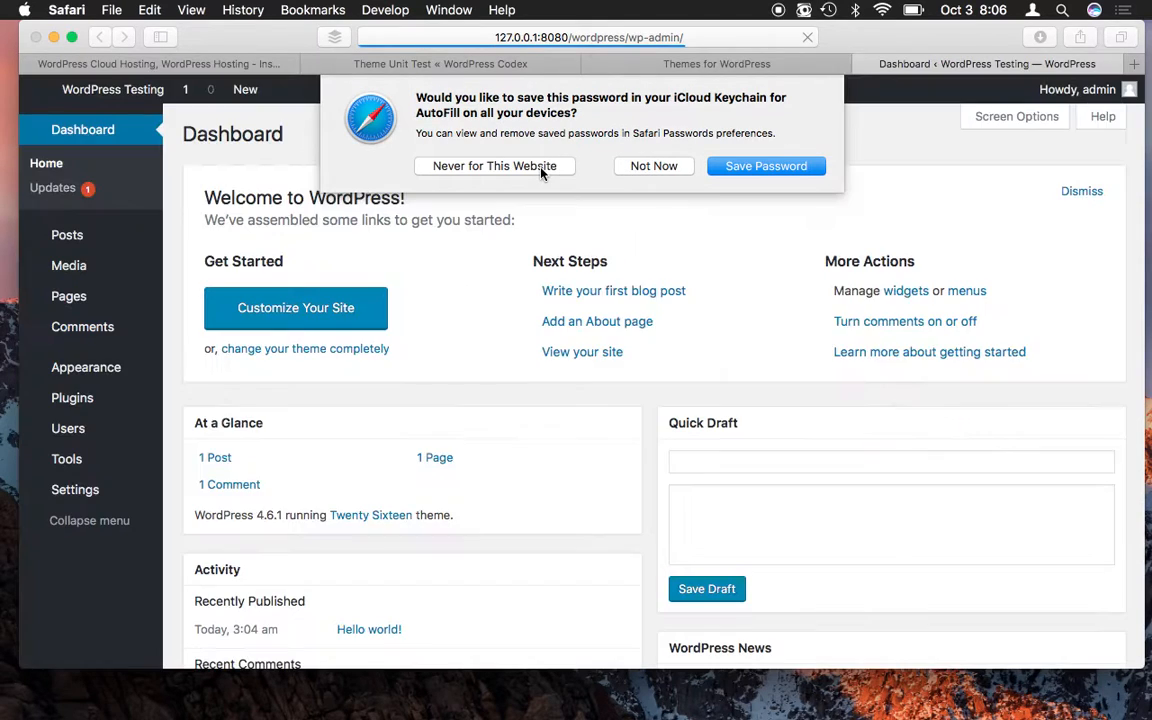
{"action": "left_click", "coordinate": [541, 170]}
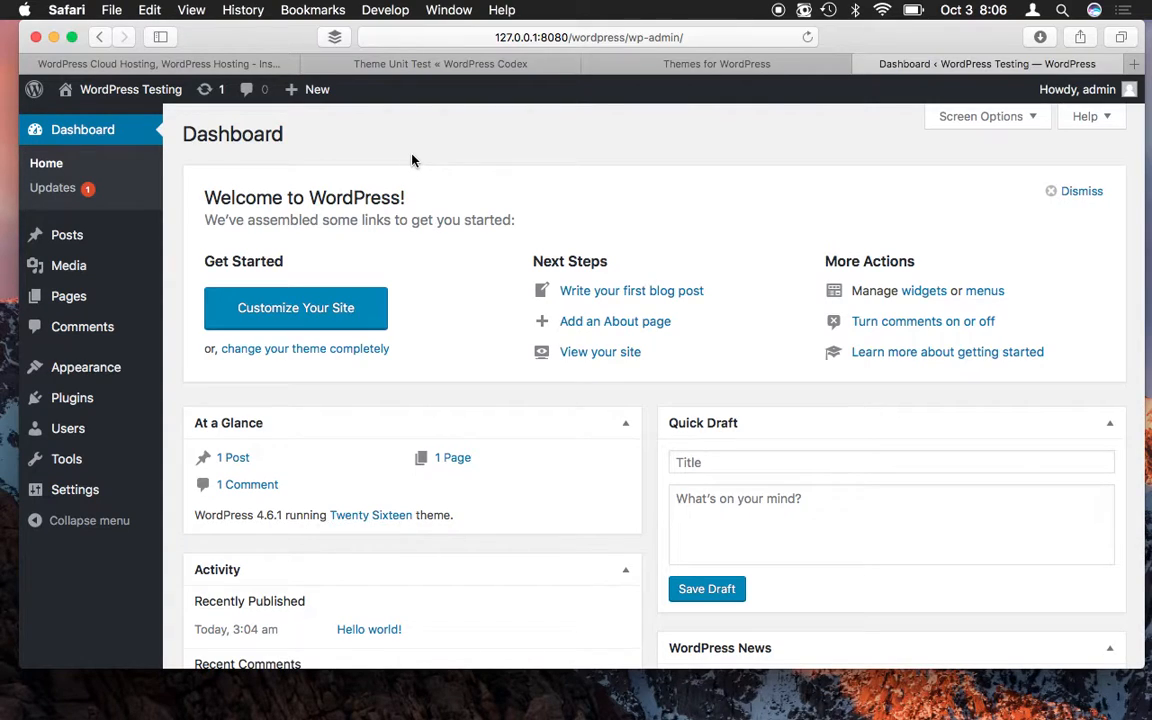
- Install the WordPress importer under Tools > Import and run it
{"action": "mouse_move", "coordinate": [66, 467]}
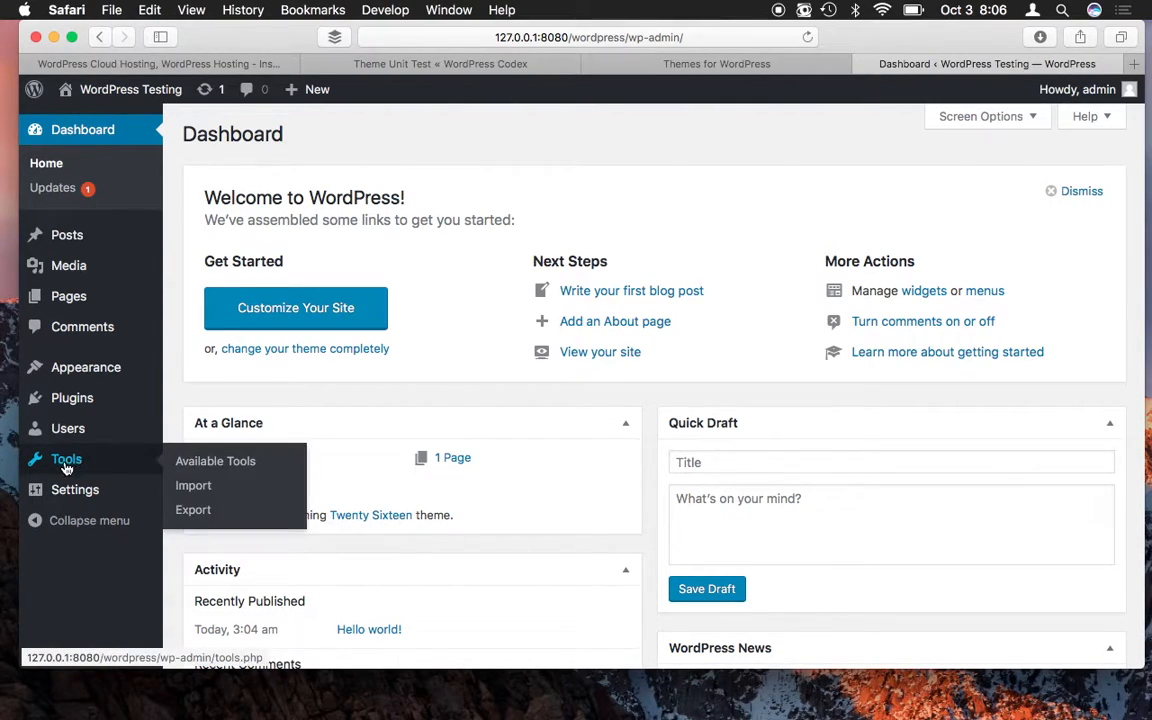
{"action": "left_click", "coordinate": [191, 488]}
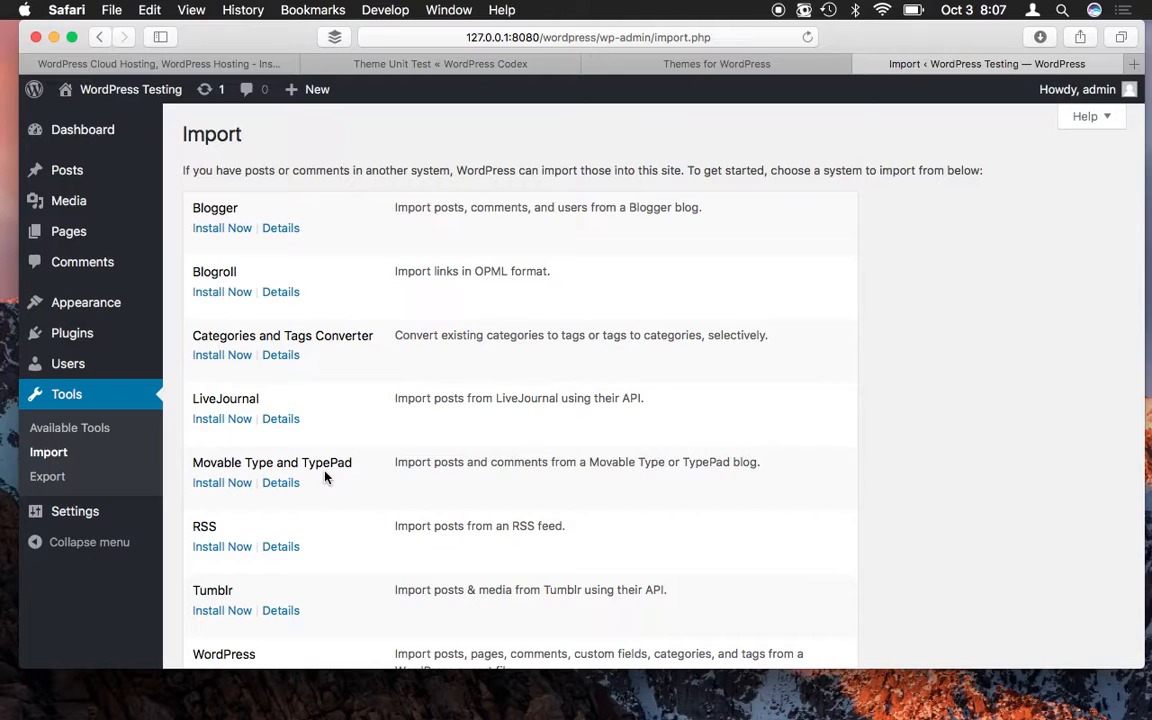
{"action": "scroll", "coordinate": [325, 477], "scroll_direction": "down", "scroll_amount": 3}
{"action": "left_click", "coordinate": [206, 541]}
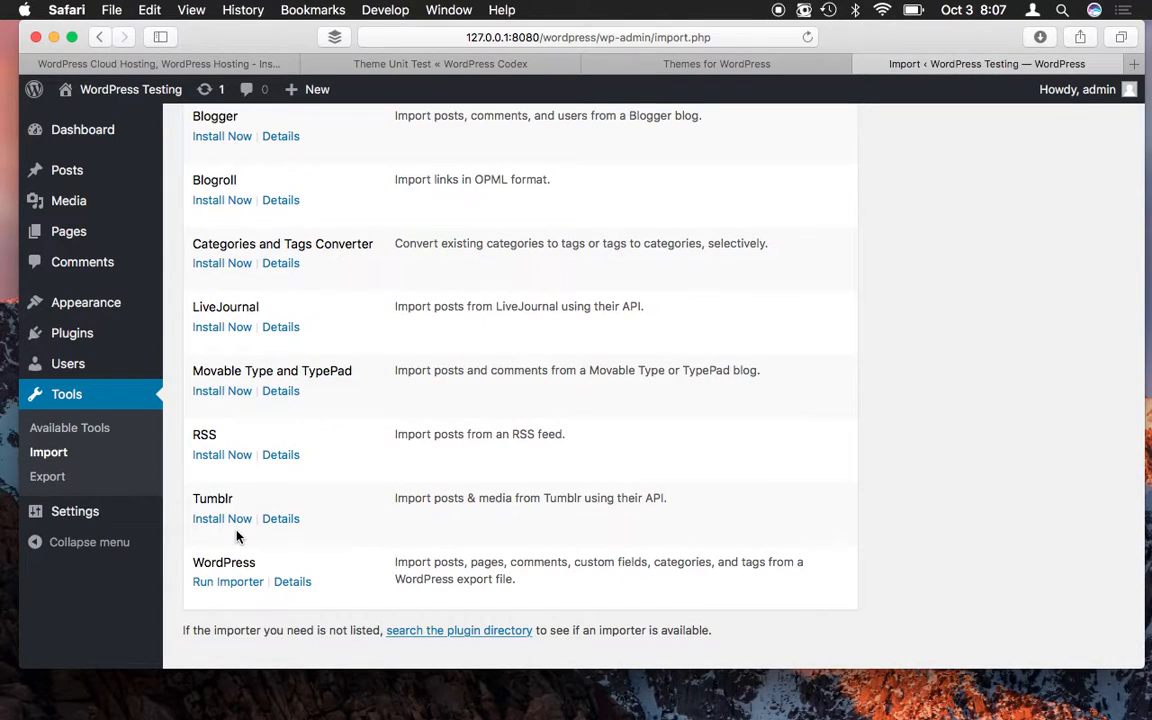
{"action": "scroll", "coordinate": [240, 538], "scroll_direction": "down", "scroll_amount": 2}
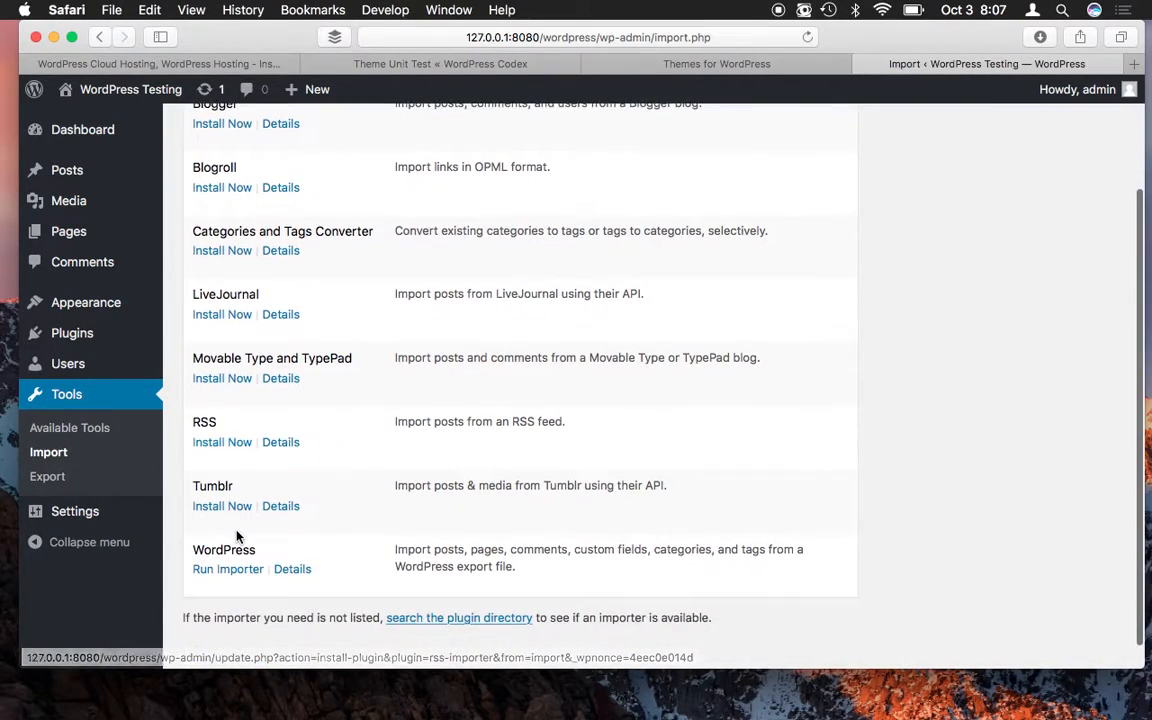
{"action": "left_click", "coordinate": [230, 570]}
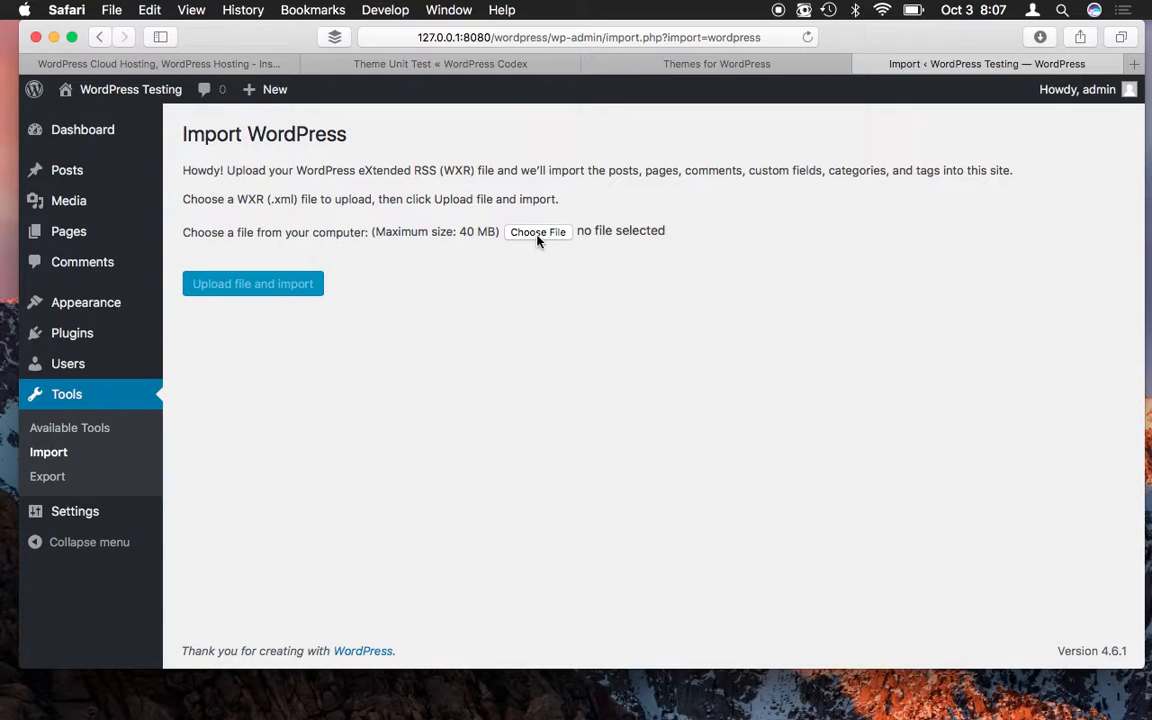
- Reread the Theme Unit Test import steps in the Codex tab and return to the import page
{"action": "left_click", "coordinate": [455, 63]}
{"action": "scroll", "coordinate": [447, 224], "scroll_direction": "up", "scroll_amount": 2}
{"action": "scroll", "coordinate": [447, 224], "scroll_direction": "down", "scroll_amount": 1}
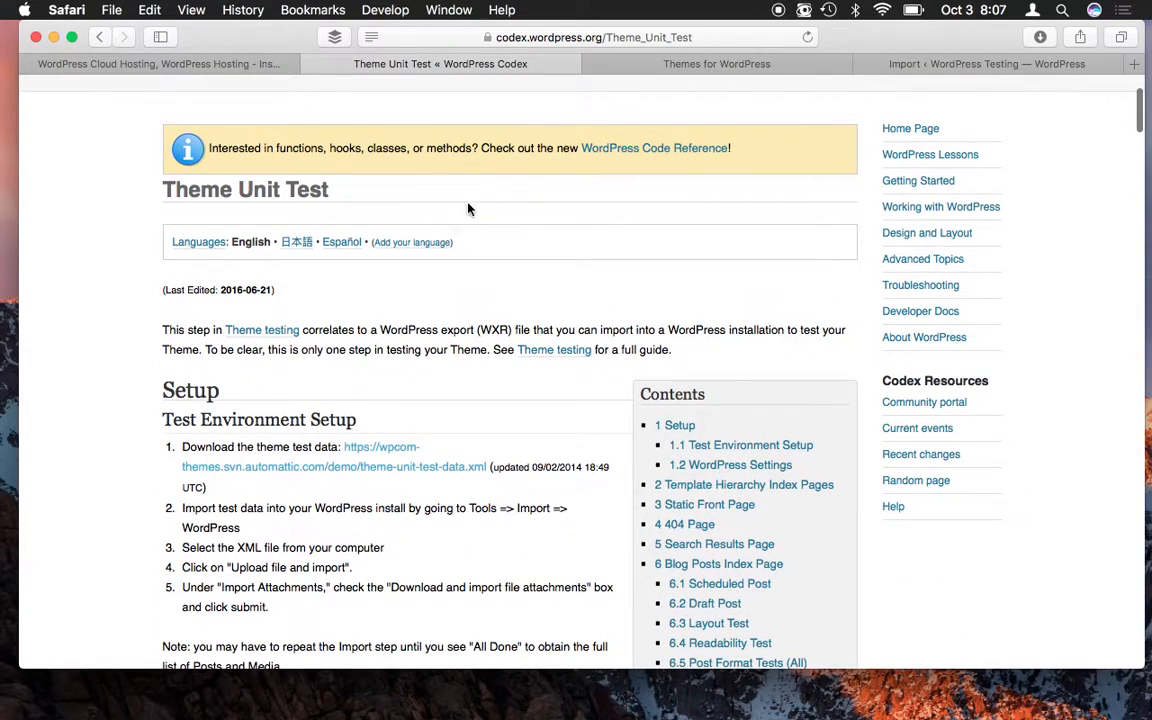
{"action": "left_click", "coordinate": [910, 63]}
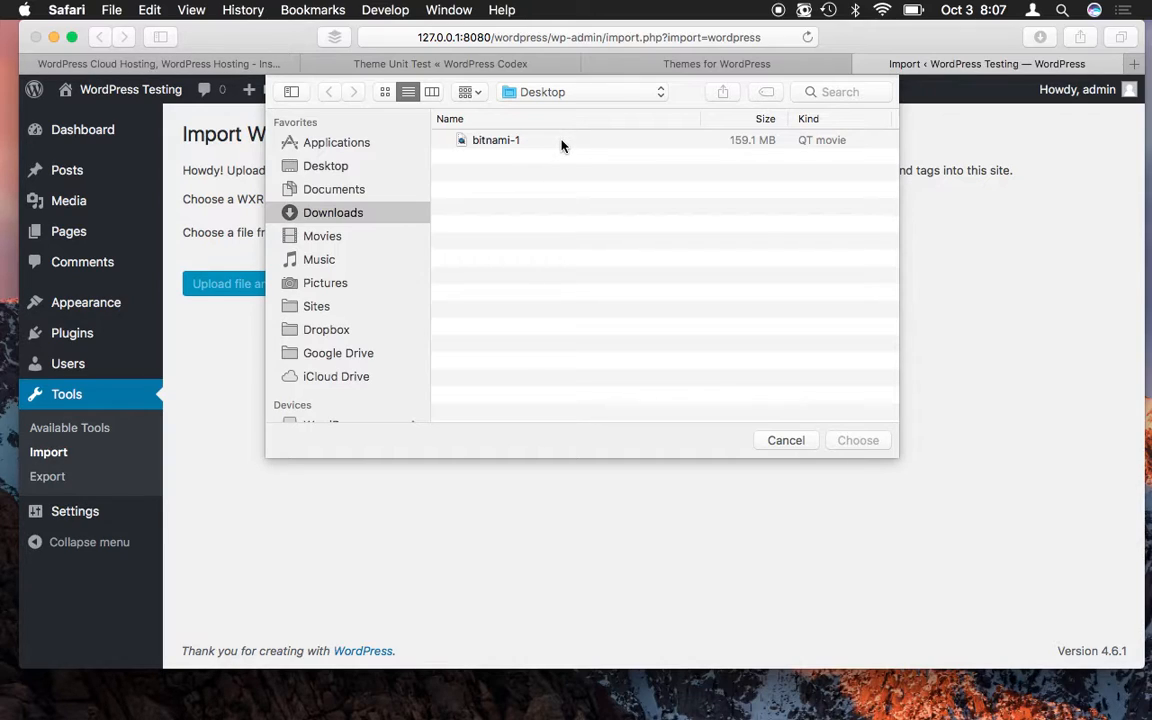
- Upload theme-unit-test-data.xml.txt from Downloads and begin the import
{"action": "left_click", "coordinate": [548, 163]}
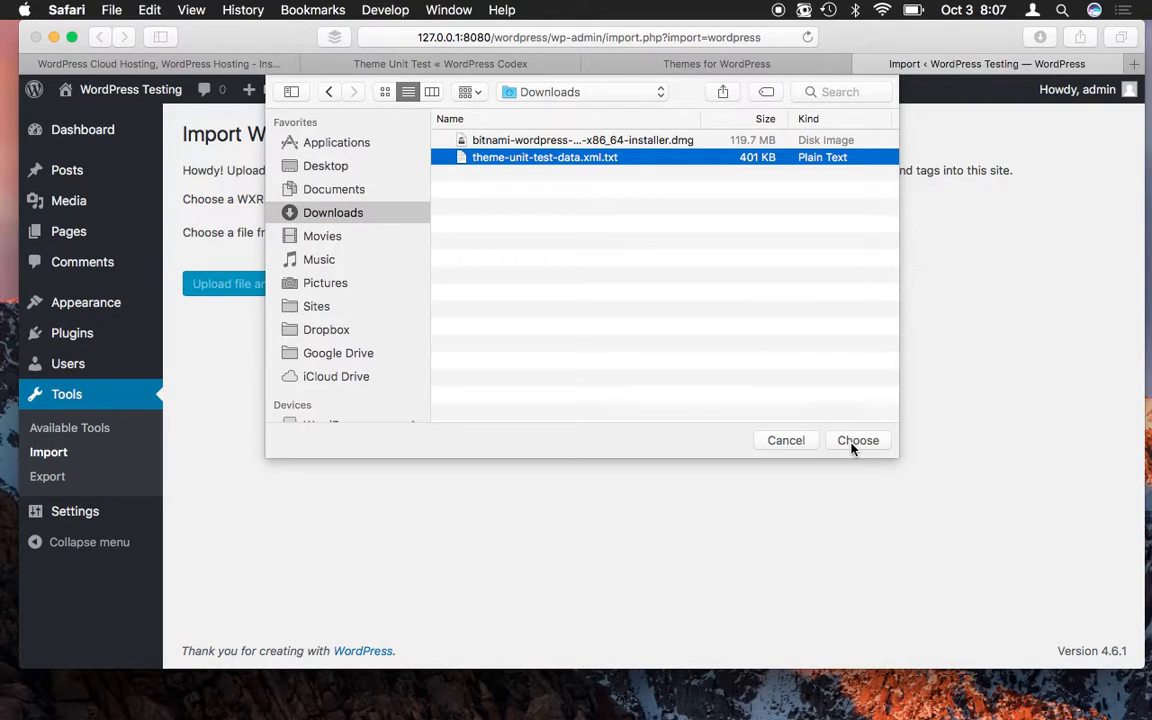
{"action": "left_click", "coordinate": [857, 440]}
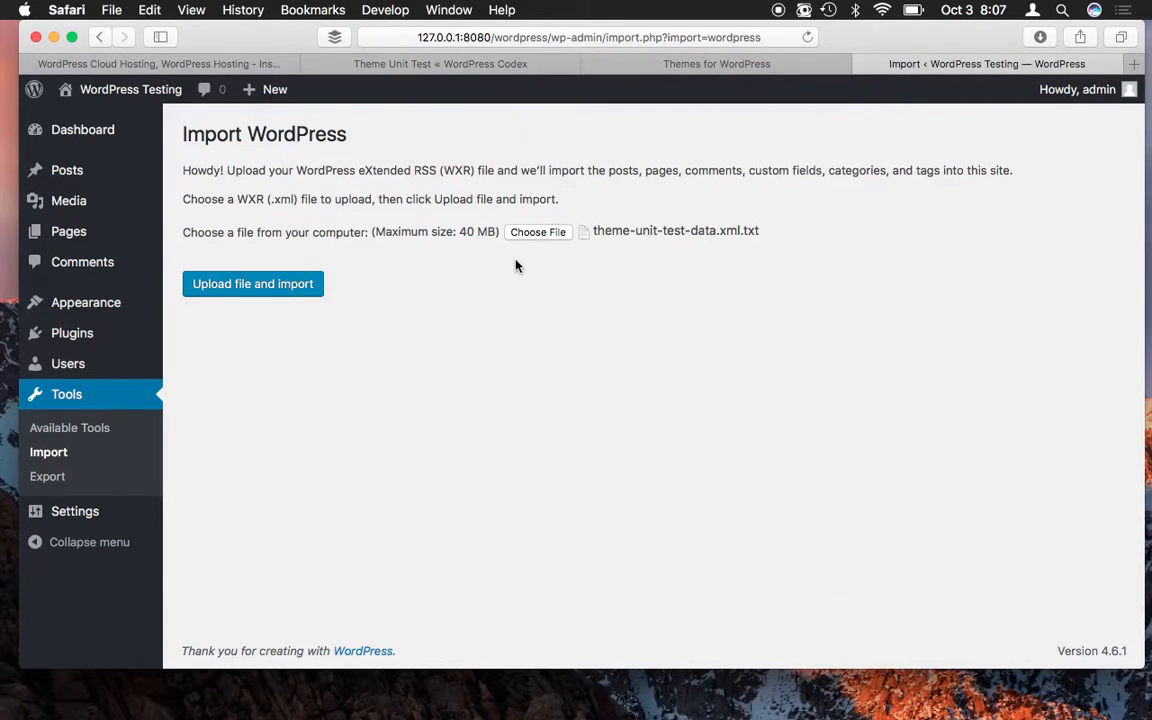
{"action": "left_click", "coordinate": [272, 286]}
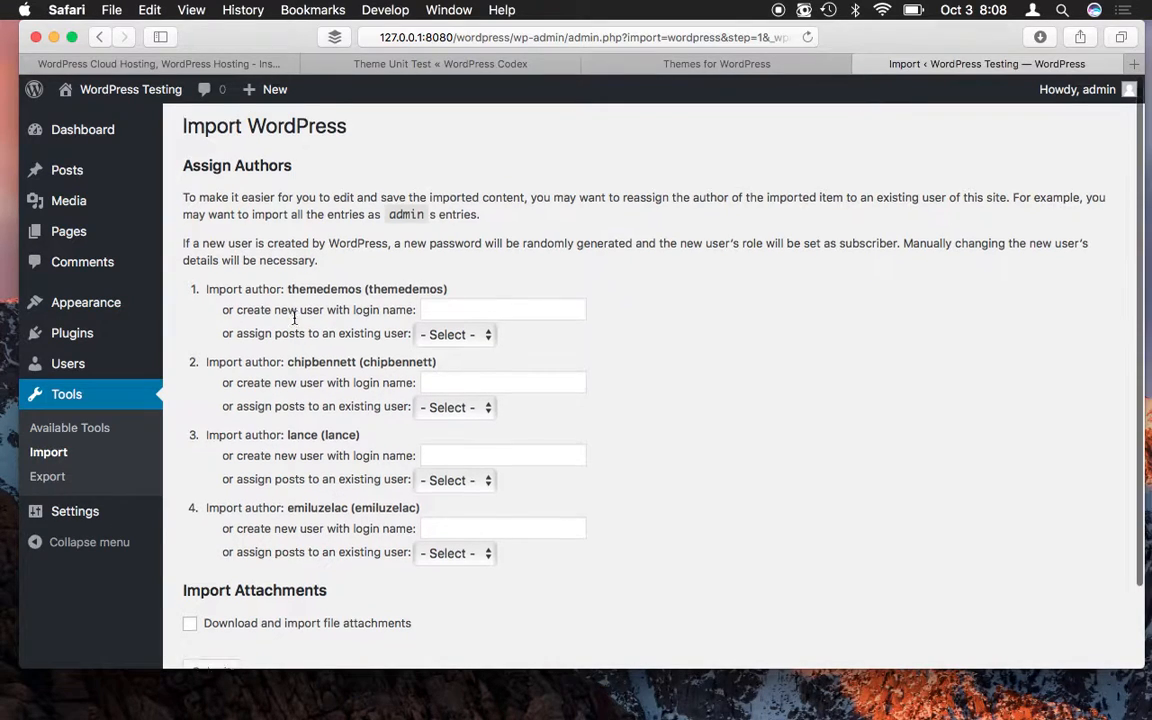
- Tick 'Download and import file attachments' and submit the import
{"action": "scroll", "coordinate": [260, 220], "scroll_direction": "down", "scroll_amount": 2}
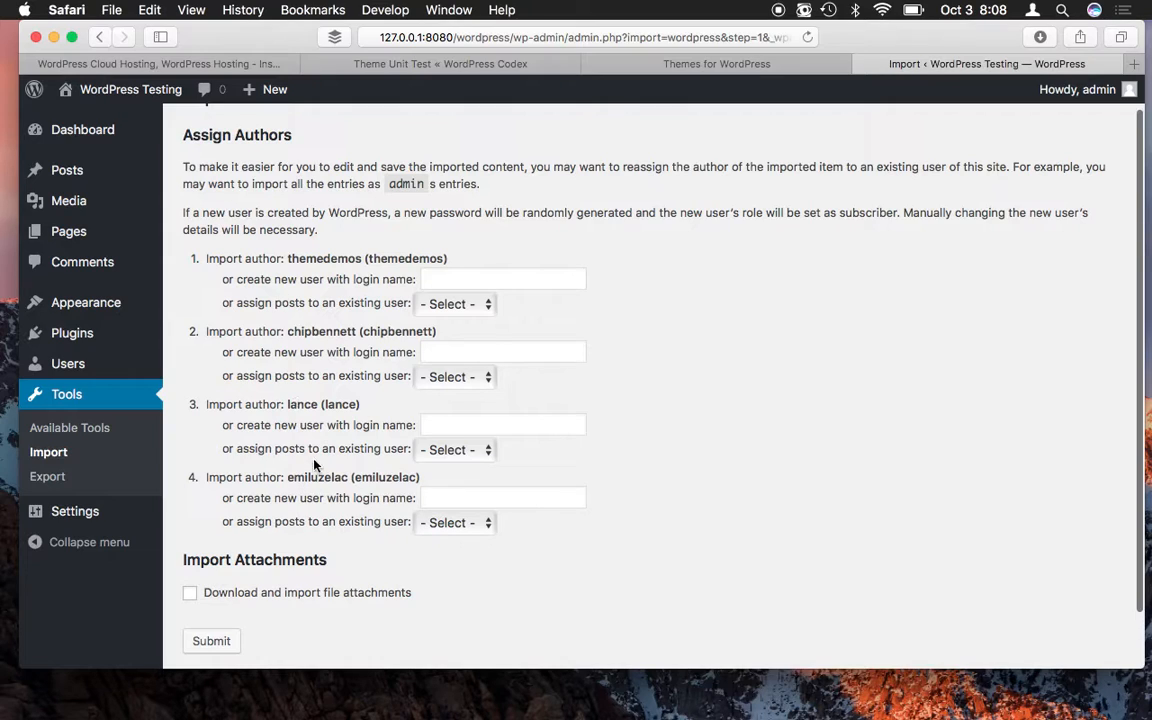
{"action": "scroll", "coordinate": [322, 493], "scroll_direction": "down", "scroll_amount": 2}
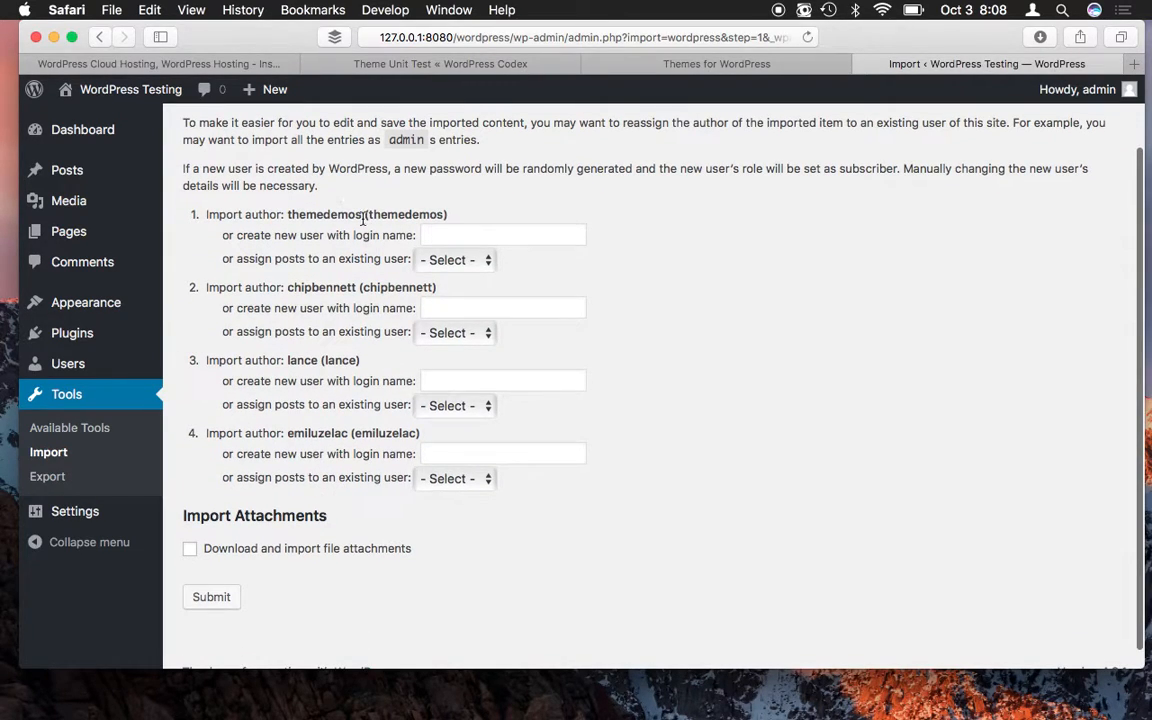
{"action": "scroll", "coordinate": [333, 476], "scroll_direction": "down", "scroll_amount": 1}
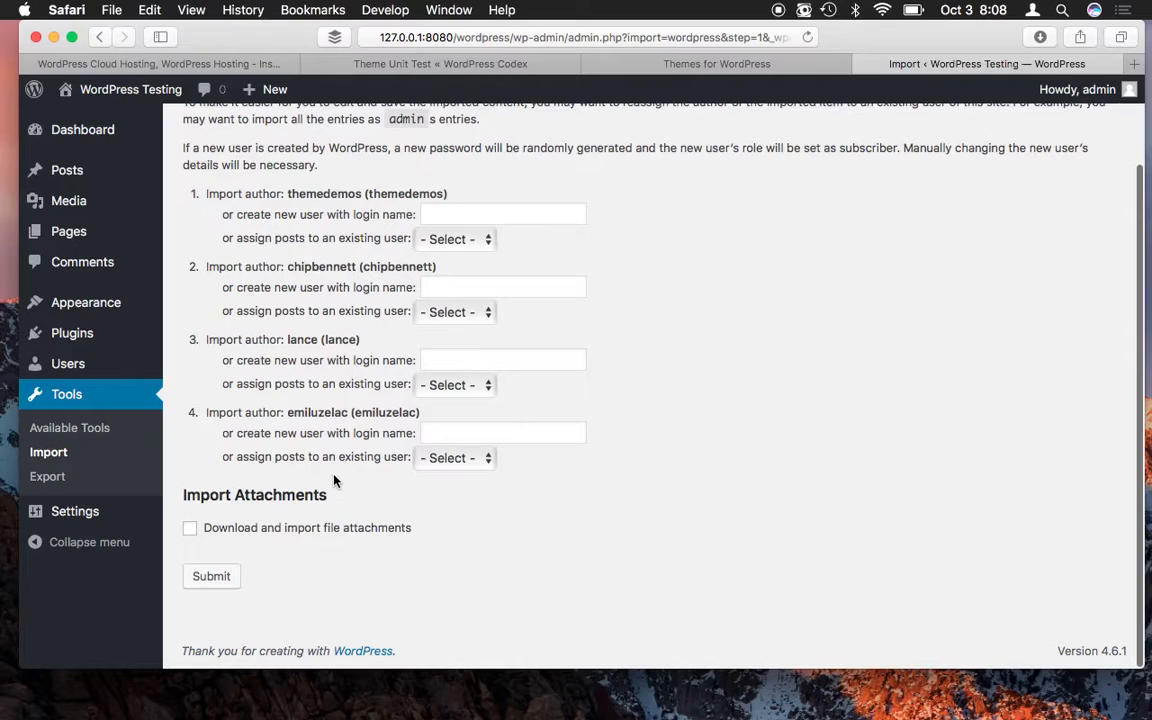
{"action": "left_click", "coordinate": [190, 536]}
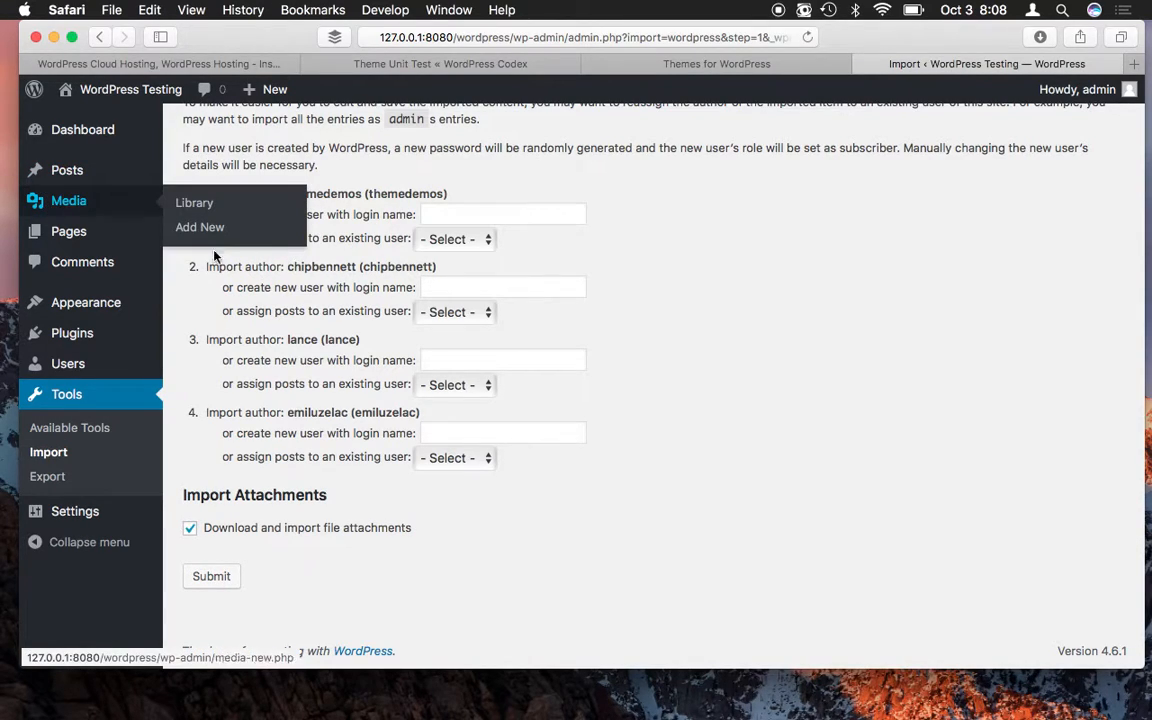
{"action": "left_click", "coordinate": [222, 579]}
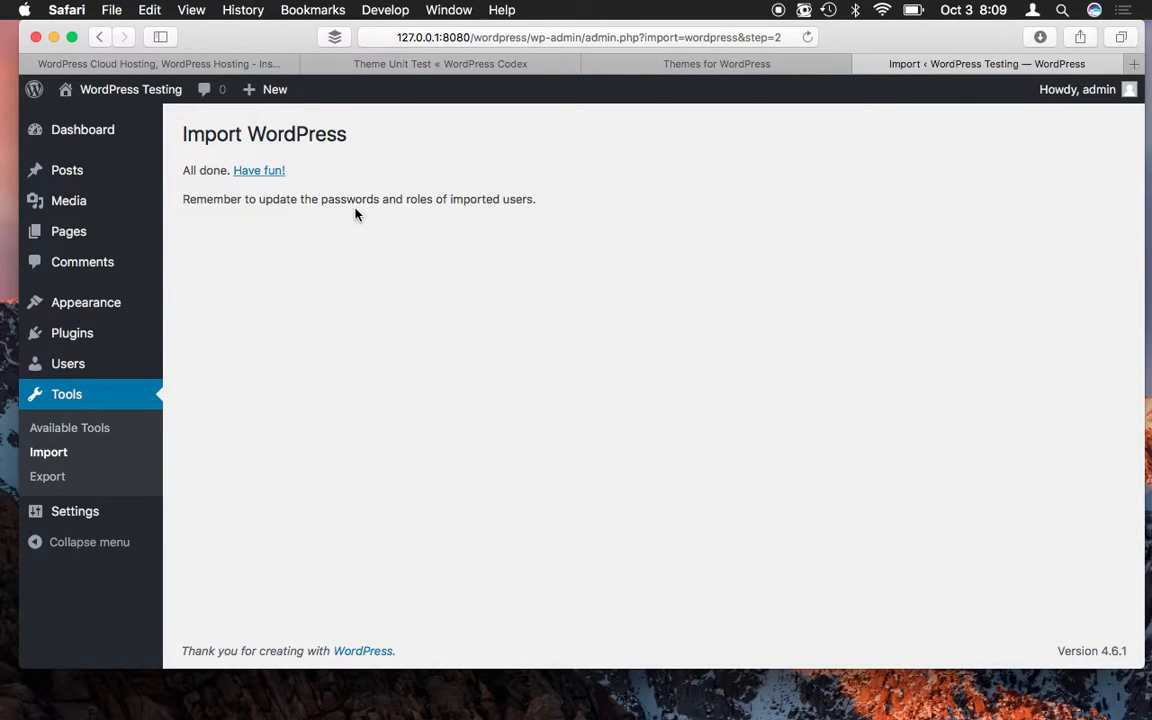
- Wait for the theme unit test import to finish with the 'All done' message
{"action": "mouse_move", "coordinate": [128, 93]}
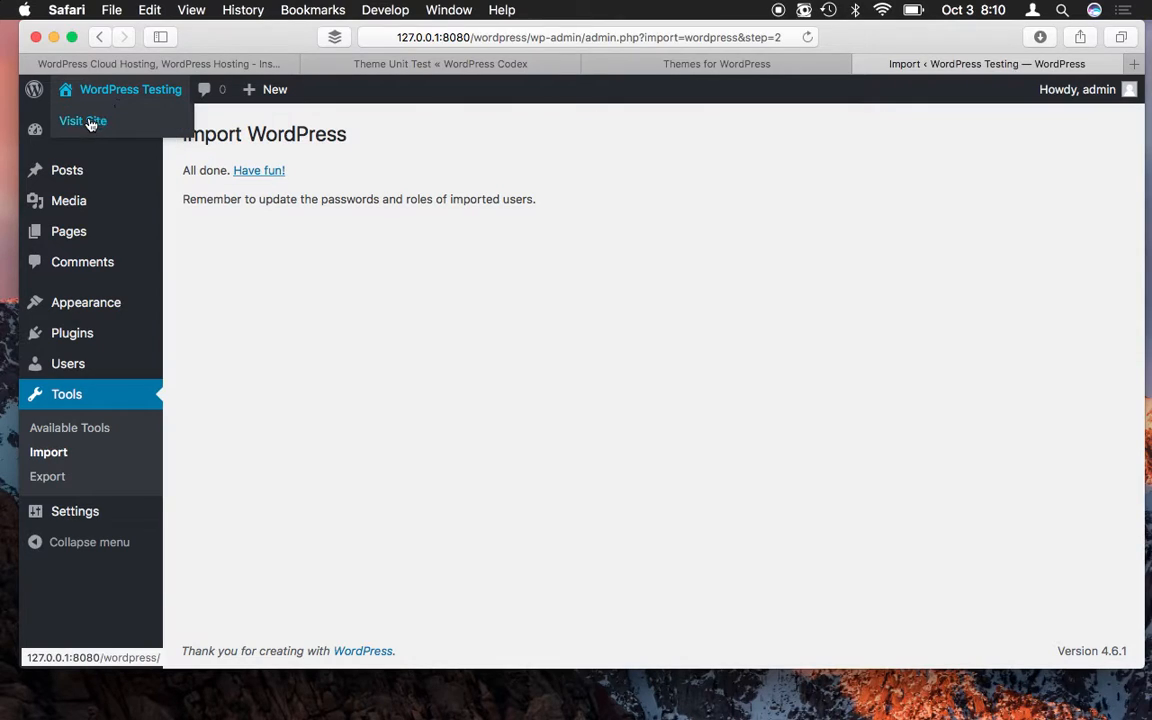
{"action": "left_click", "coordinate": [88, 122]}
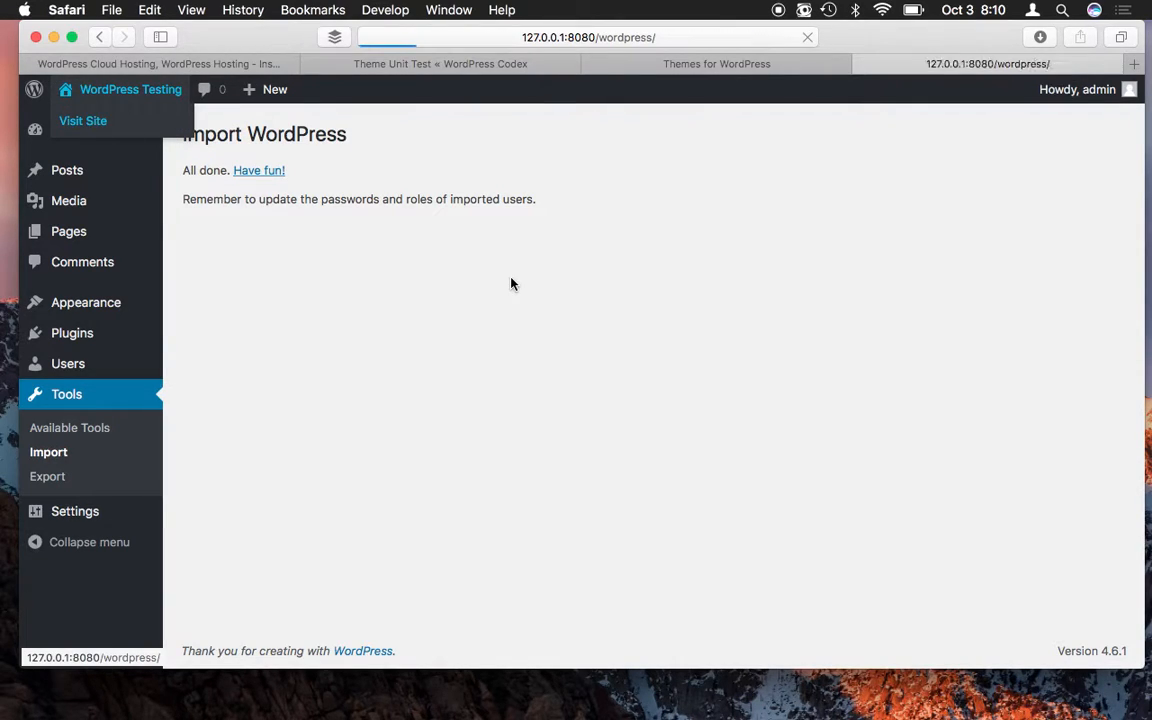
{"action": "scroll", "coordinate": [511, 284], "scroll_direction": "down", "scroll_amount": 5}
{"action": "scroll", "coordinate": [511, 284], "scroll_direction": "down", "scroll_amount": 8}
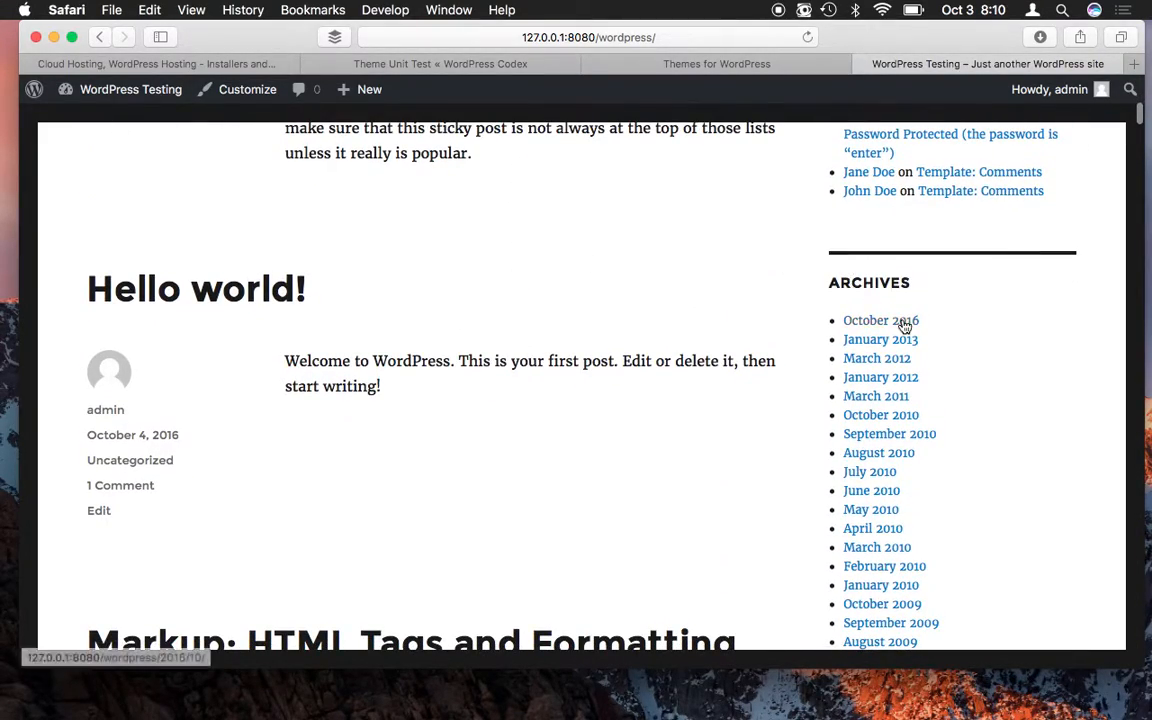
{"action": "scroll", "coordinate": [905, 390], "scroll_direction": "down", "scroll_amount": 3}
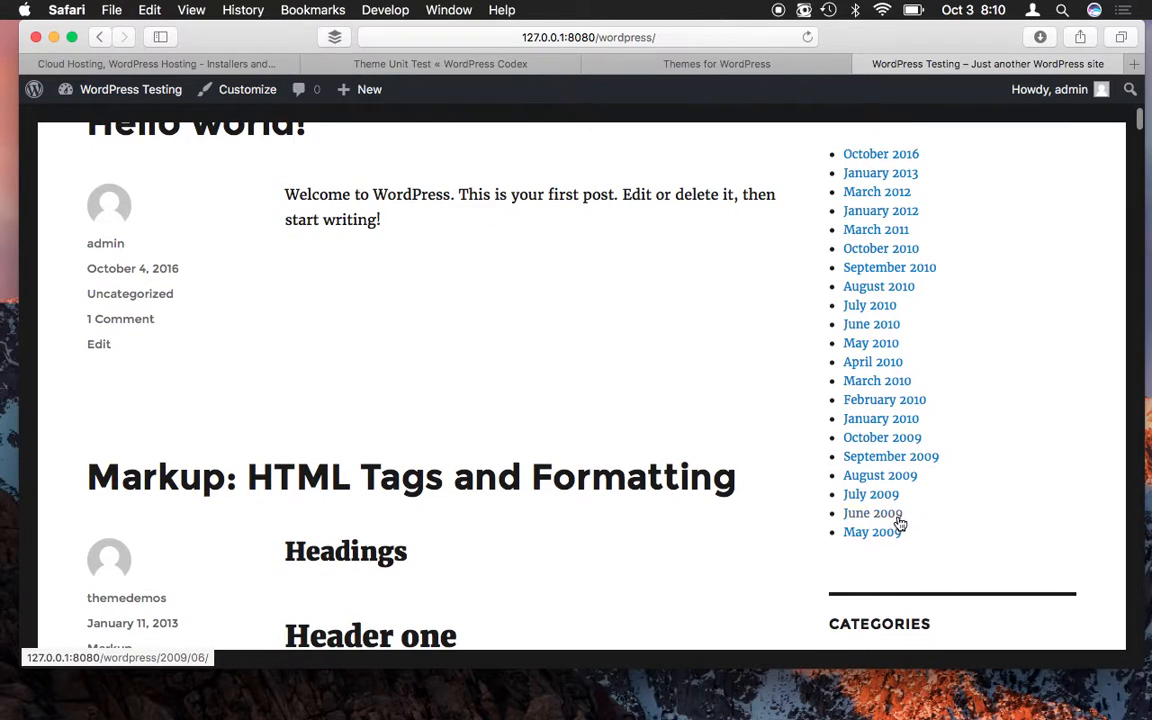
{"action": "scroll", "coordinate": [900, 522], "scroll_direction": "down", "scroll_amount": 8}
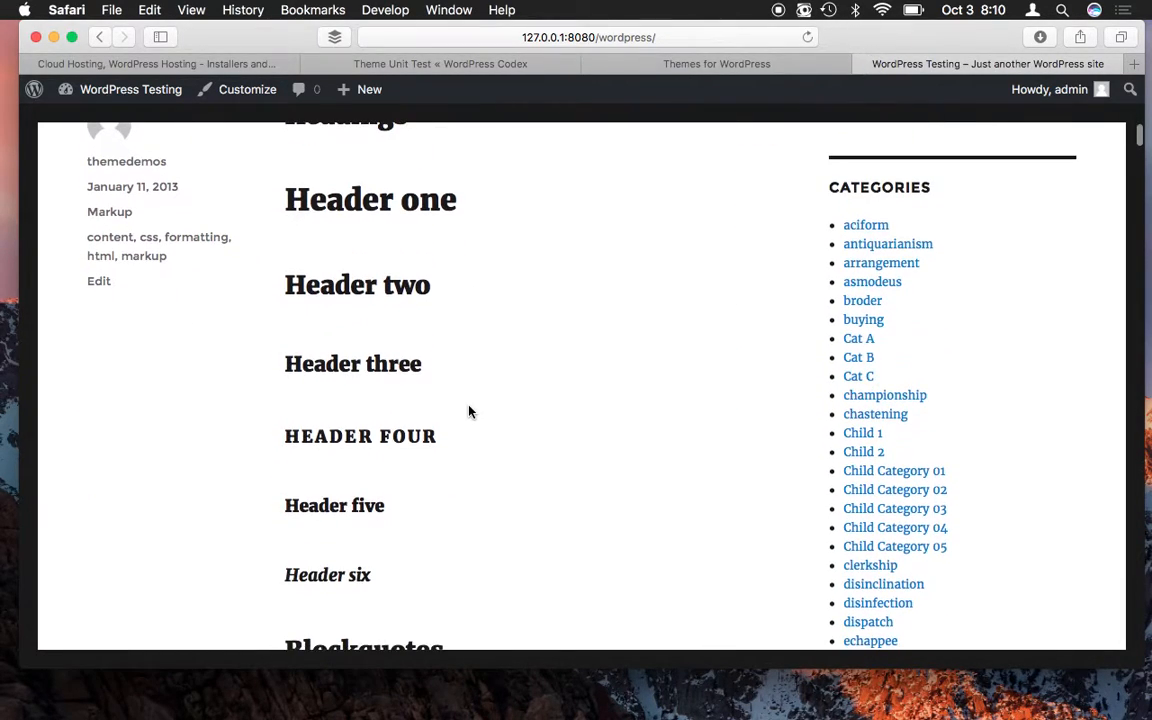
{"action": "scroll", "coordinate": [850, 482], "scroll_direction": "down", "scroll_amount": 4}
{"action": "scroll", "coordinate": [540, 380], "scroll_direction": "up", "scroll_amount": 8}
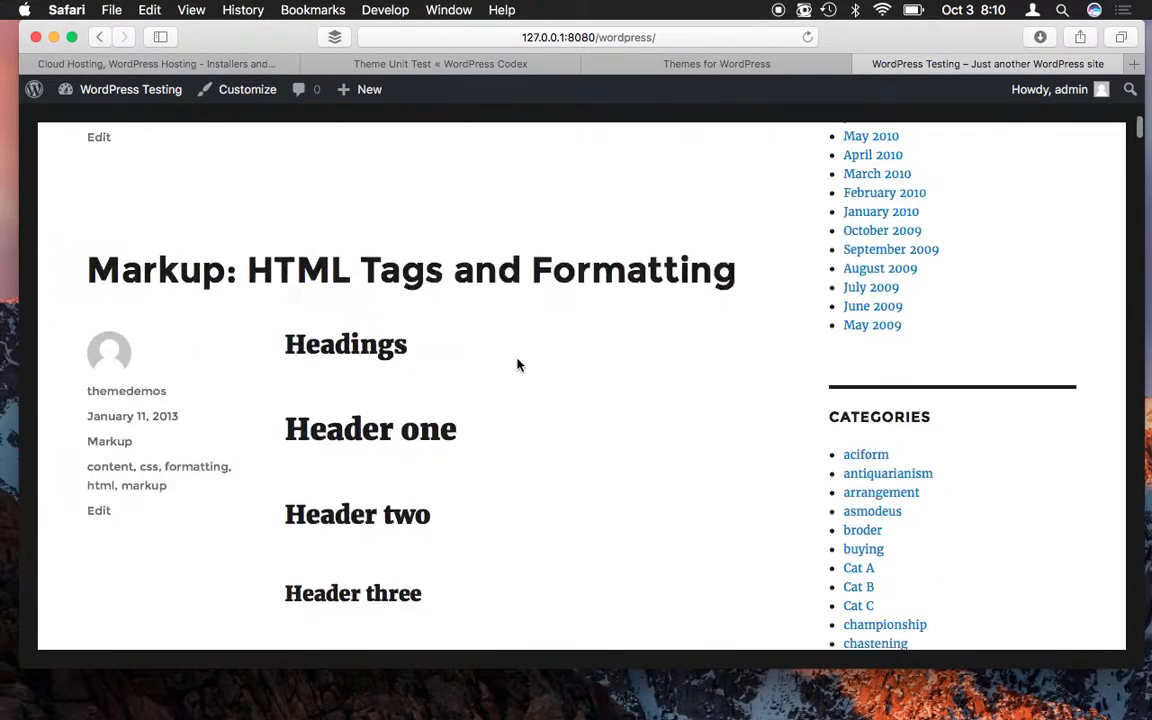
{"action": "scroll", "coordinate": [517, 364], "scroll_direction": "up", "scroll_amount": 1}
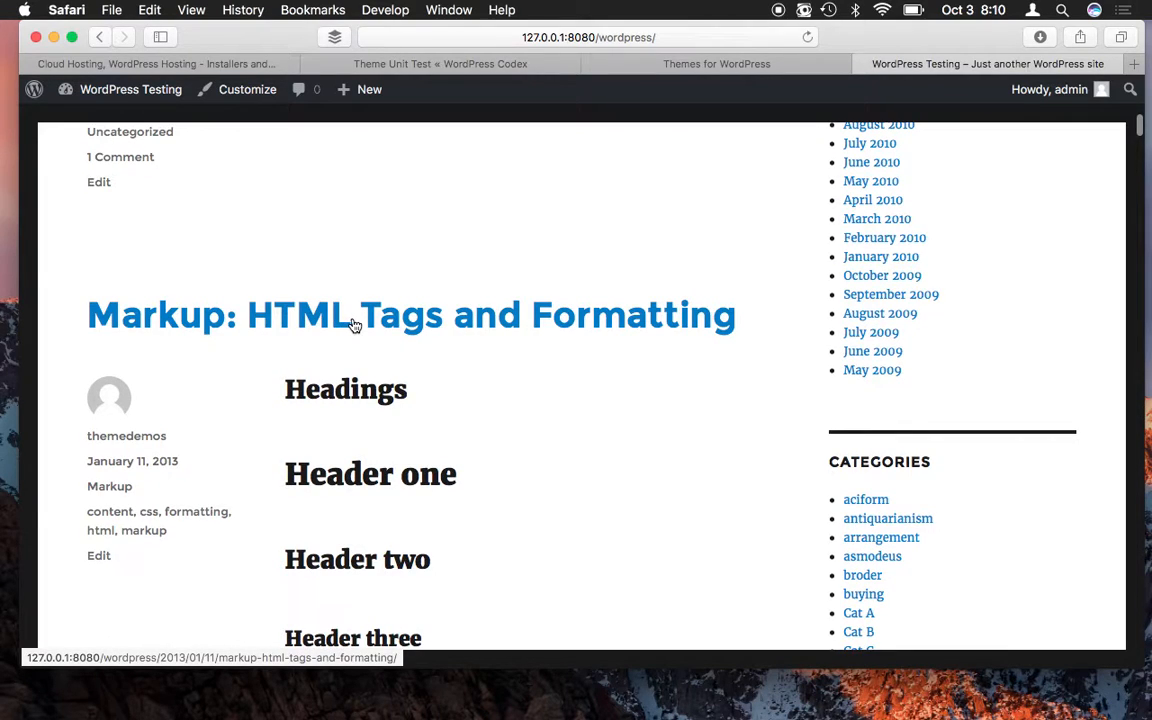
{"action": "scroll", "coordinate": [390, 404], "scroll_direction": "down", "scroll_amount": 8}
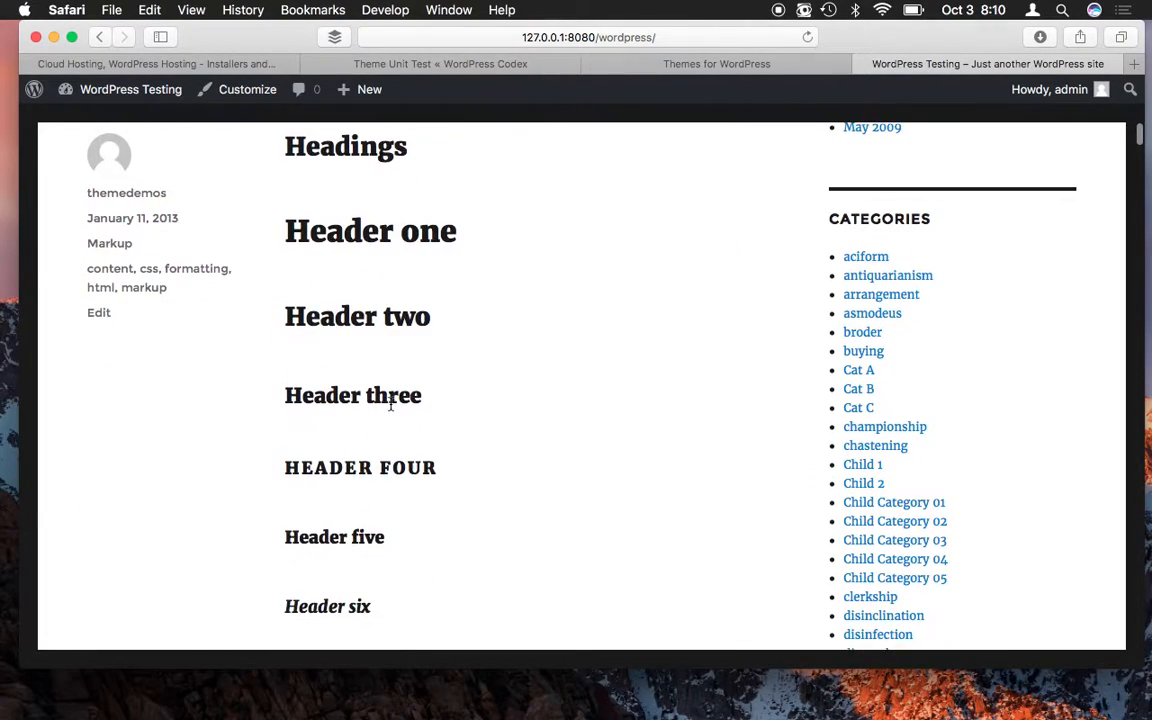
{"action": "scroll", "coordinate": [390, 404], "scroll_direction": "down", "scroll_amount": 6}
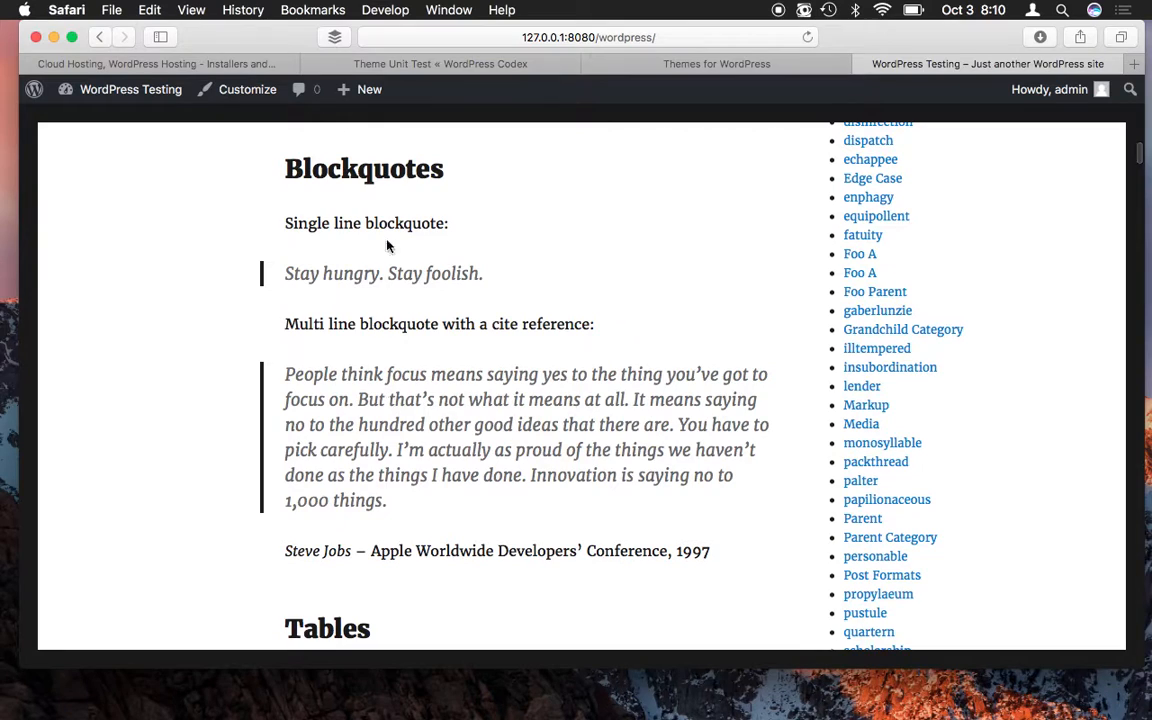
{"action": "scroll", "coordinate": [388, 219], "scroll_direction": "down", "scroll_amount": 6}
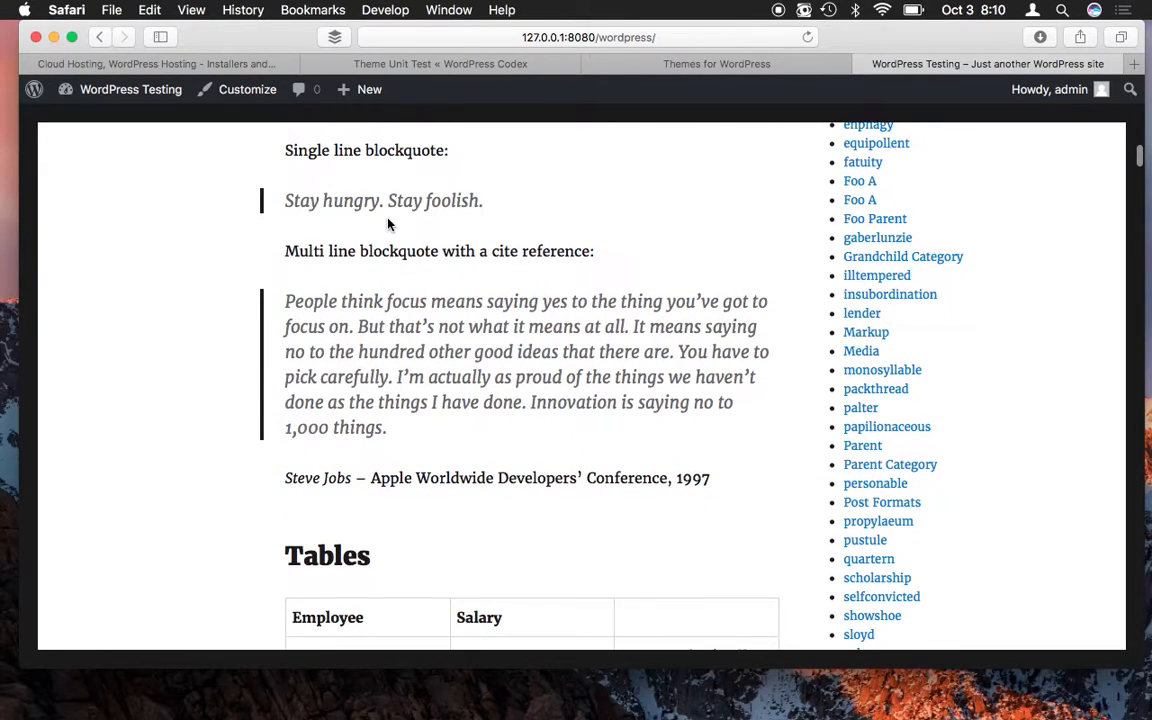
{"action": "scroll", "coordinate": [470, 490], "scroll_direction": "down", "scroll_amount": 20}
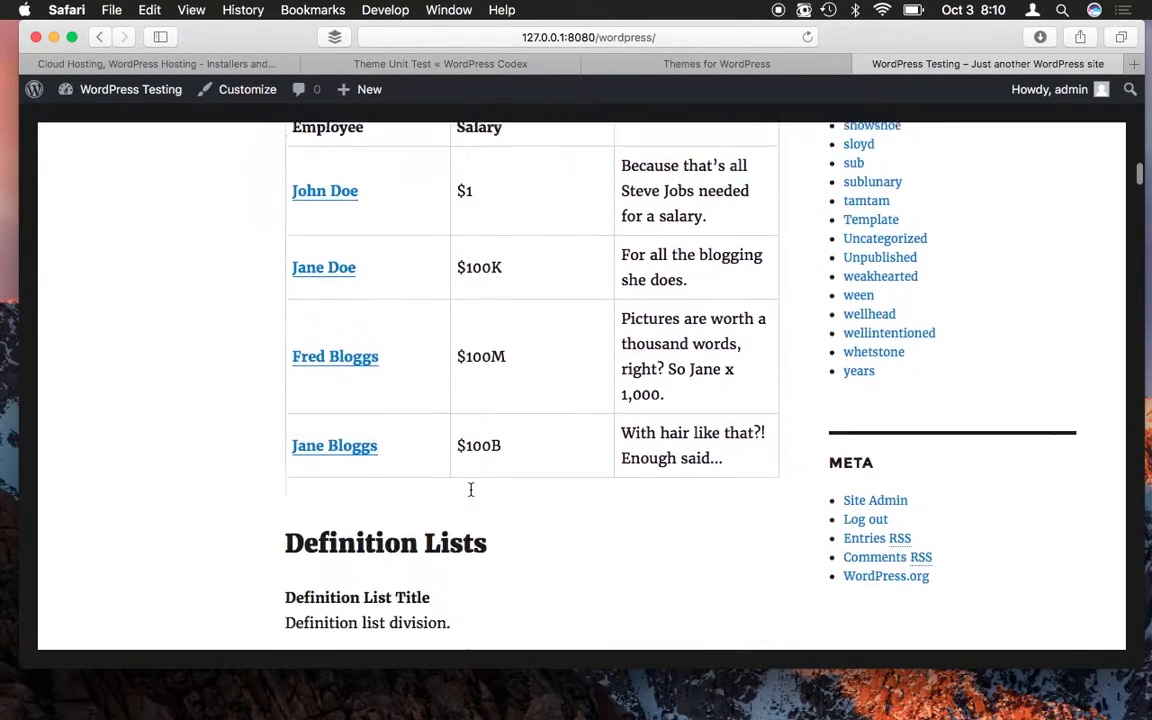
{"action": "scroll", "coordinate": [470, 489], "scroll_direction": "down", "scroll_amount": 20}
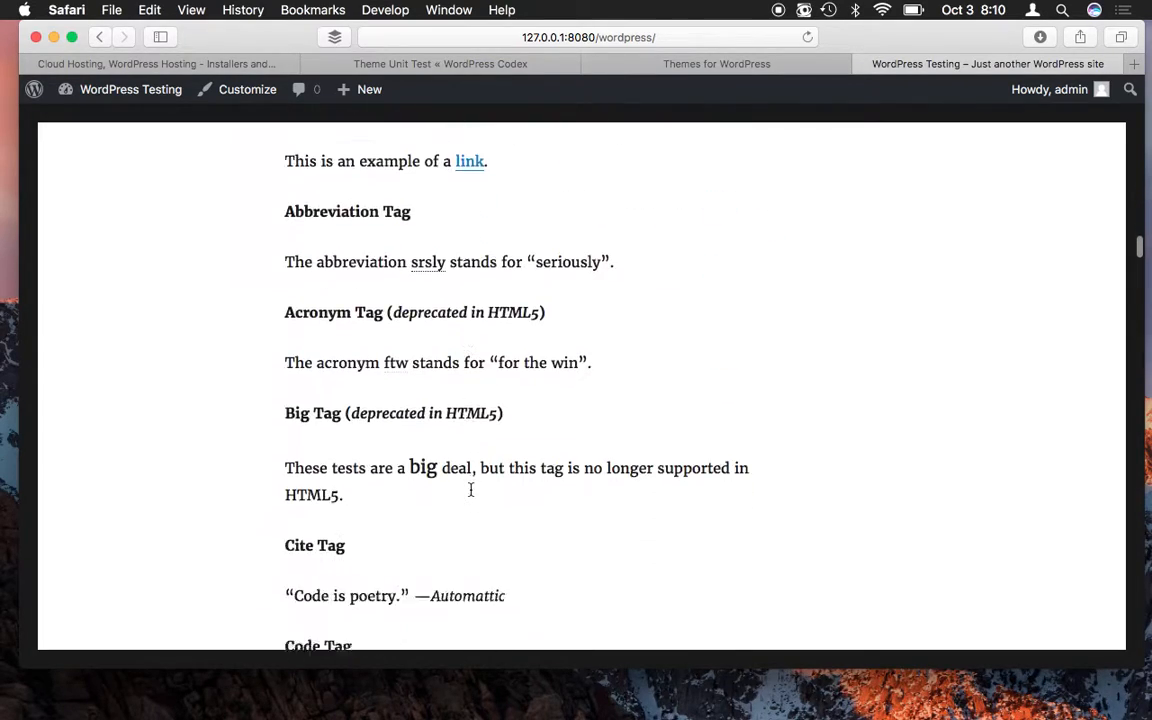
{"action": "scroll", "coordinate": [470, 489], "scroll_direction": "down", "scroll_amount": 15}
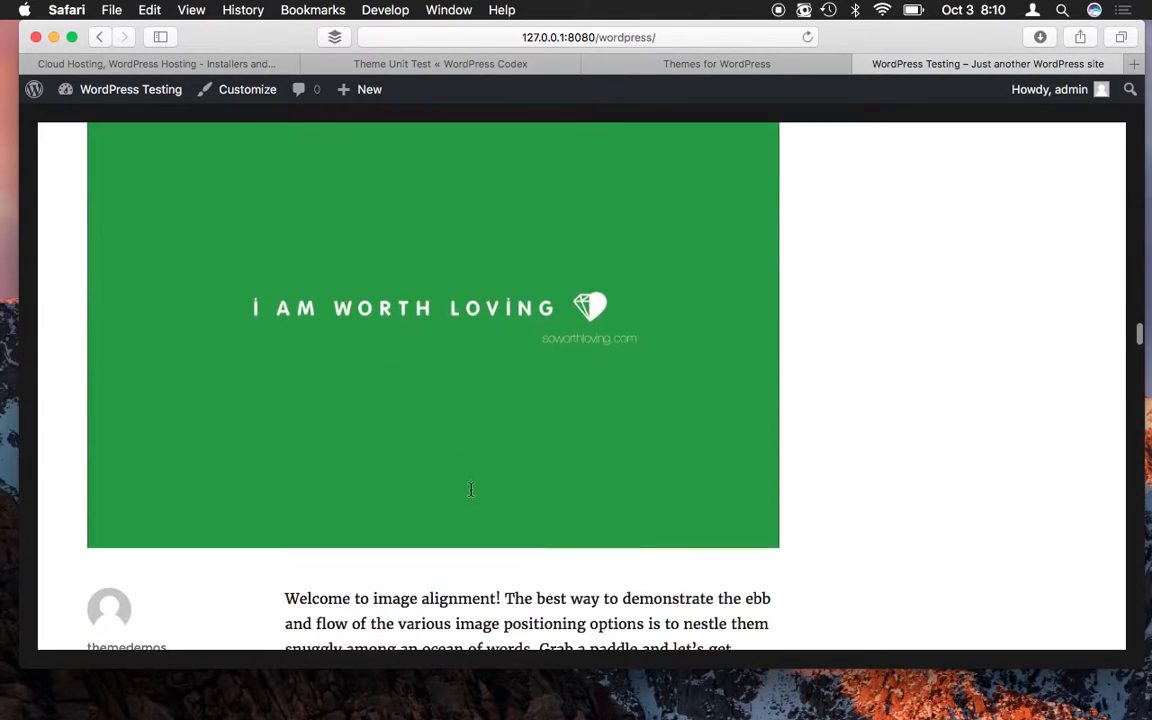
{"action": "scroll", "coordinate": [470, 490], "scroll_direction": "up", "scroll_amount": 4}
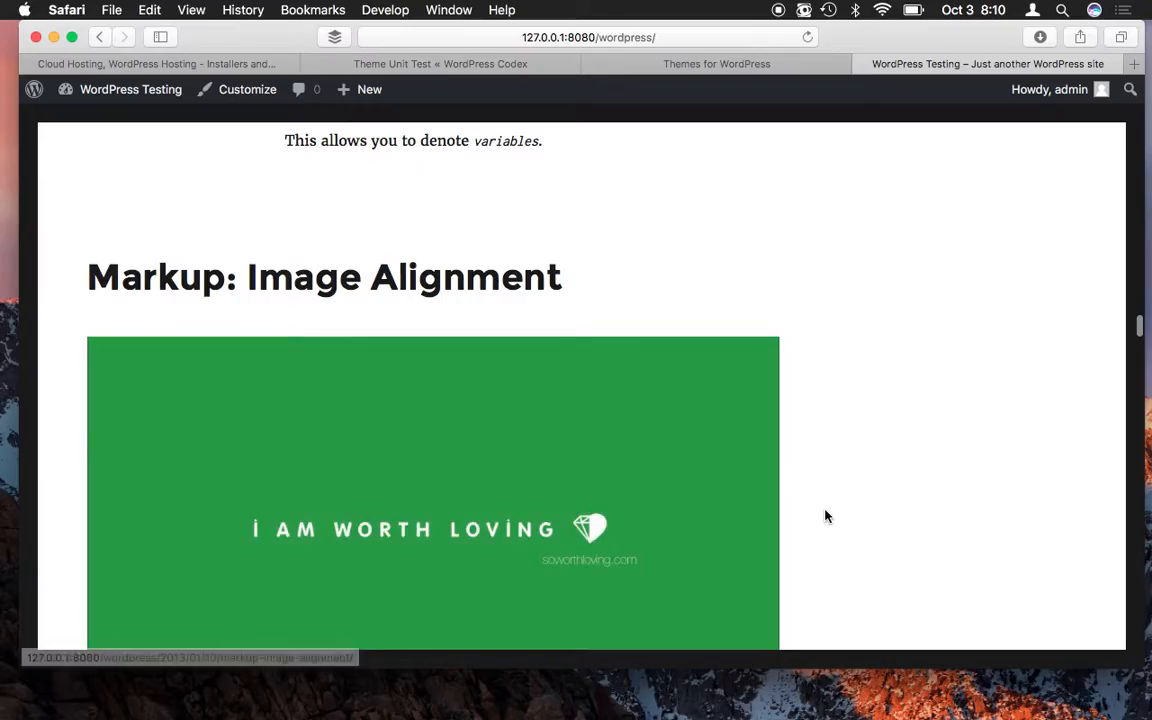
{"action": "scroll", "coordinate": [825, 514], "scroll_direction": "down", "scroll_amount": 10}
{"action": "scroll", "coordinate": [825, 516], "scroll_direction": "down", "scroll_amount": 20}
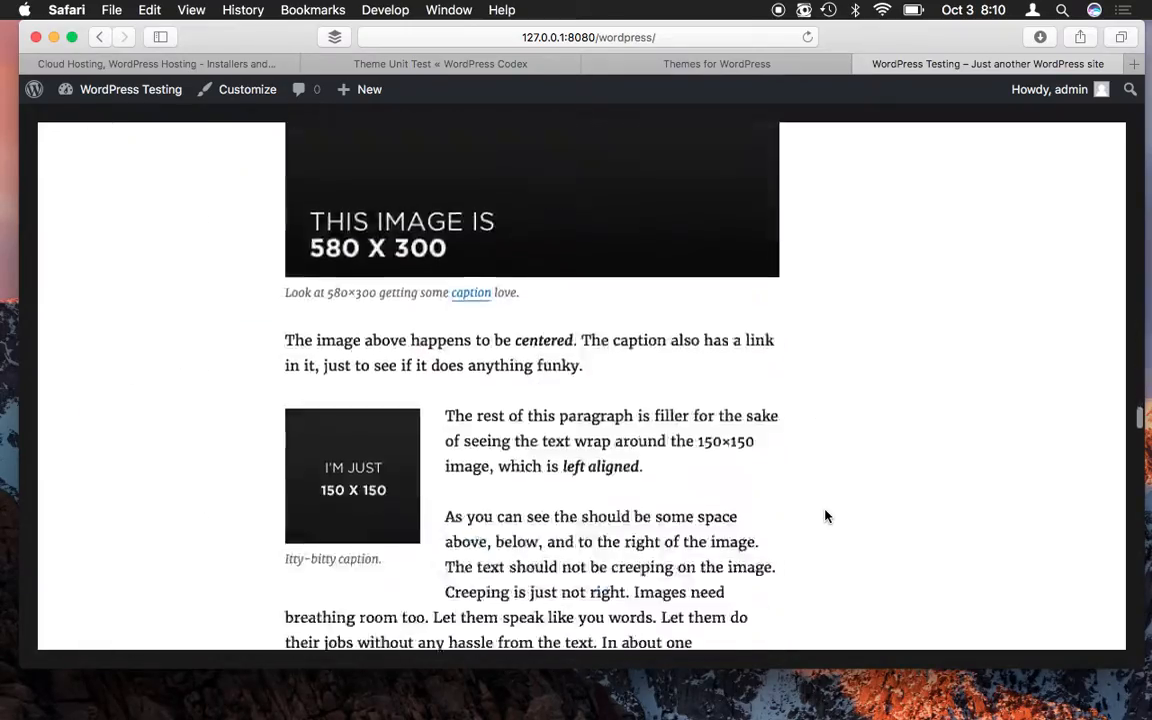
{"action": "scroll", "coordinate": [545, 303], "scroll_direction": "up", "scroll_amount": 20}
{"action": "scroll", "coordinate": [545, 300], "scroll_direction": "up", "scroll_amount": 15}
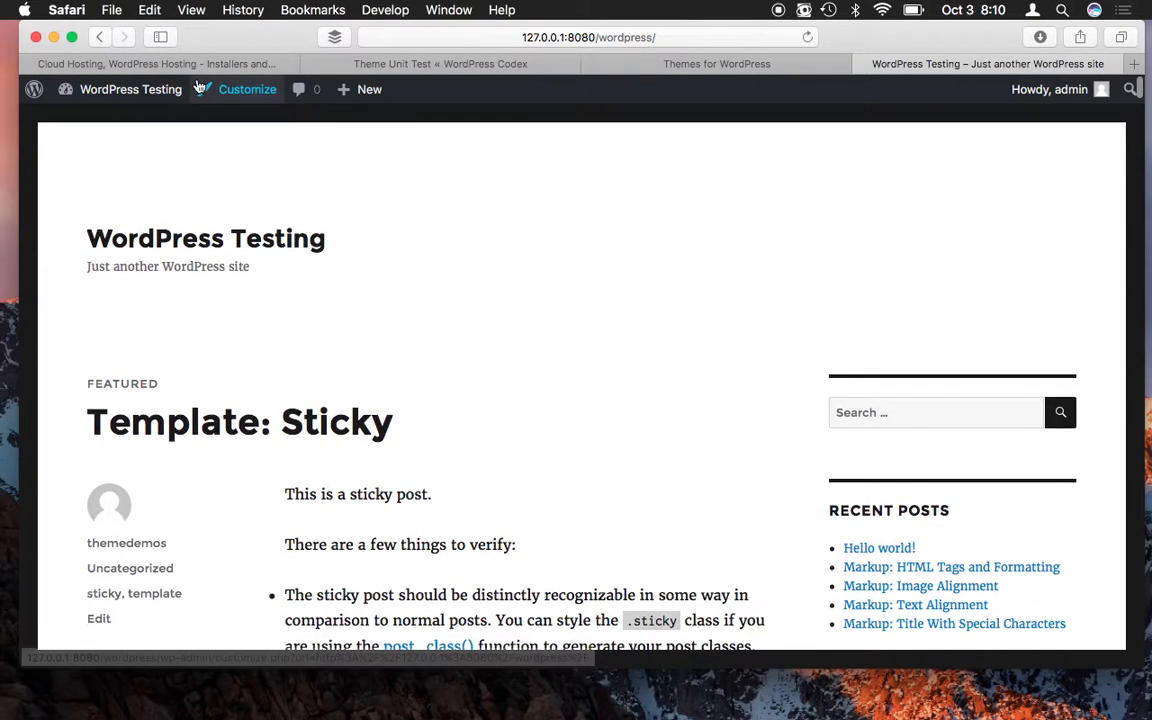
{"action": "mouse_move", "coordinate": [122, 99]}
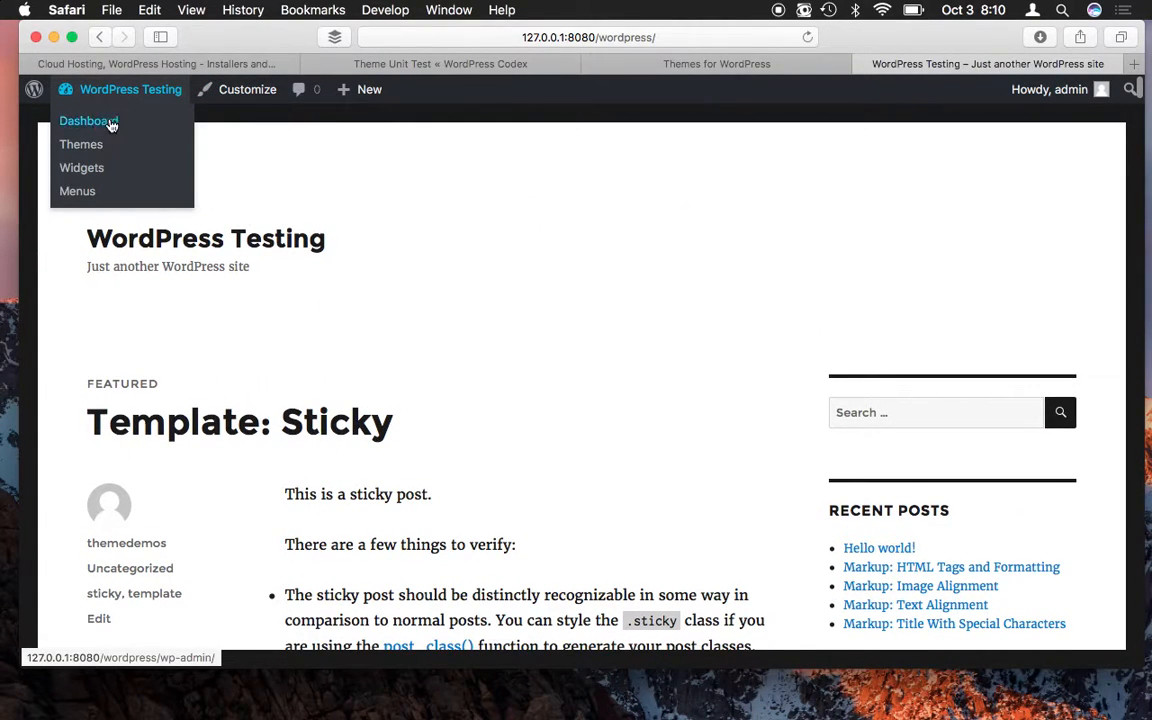
- Go to Themes from the admin bar and open Add New, scrolling through the listed themes
{"action": "left_click", "coordinate": [100, 148]}
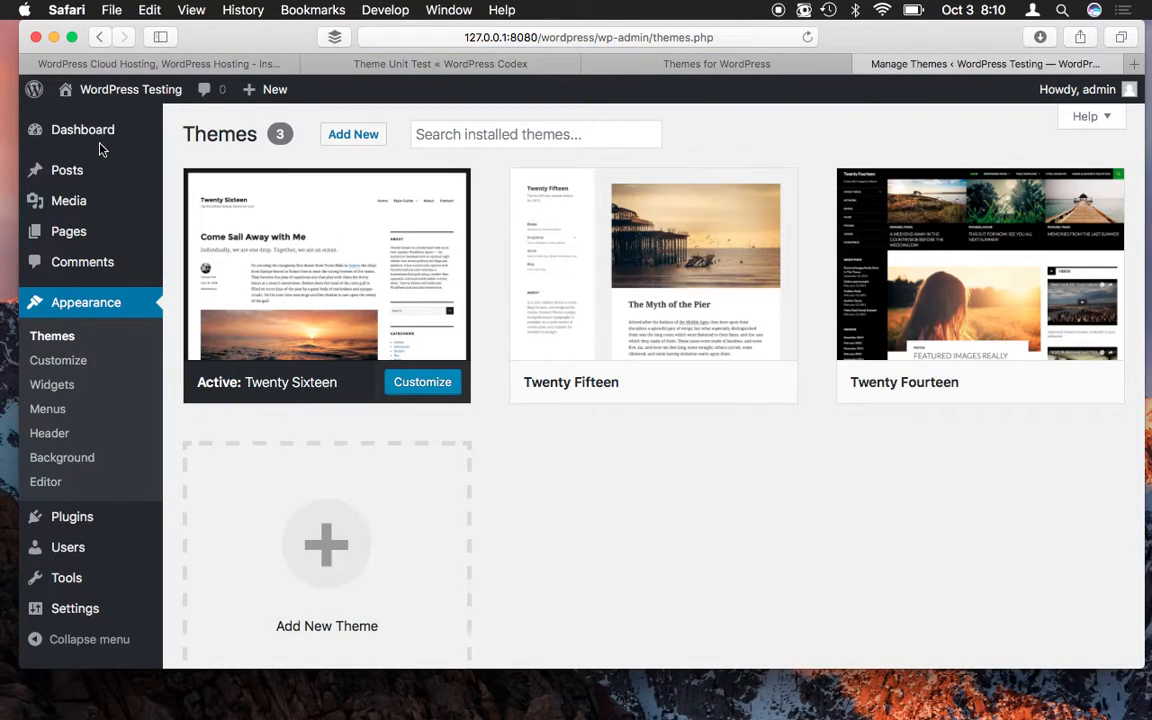
{"action": "mouse_move", "coordinate": [609, 272]}
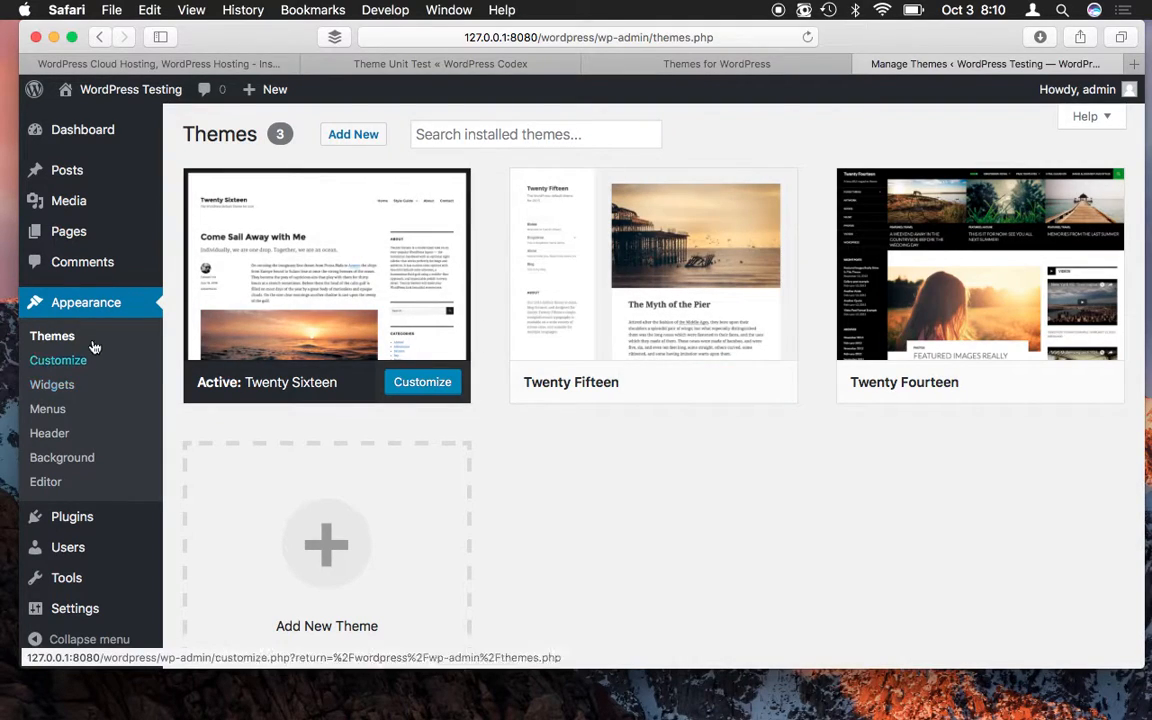
{"action": "left_click", "coordinate": [354, 135]}
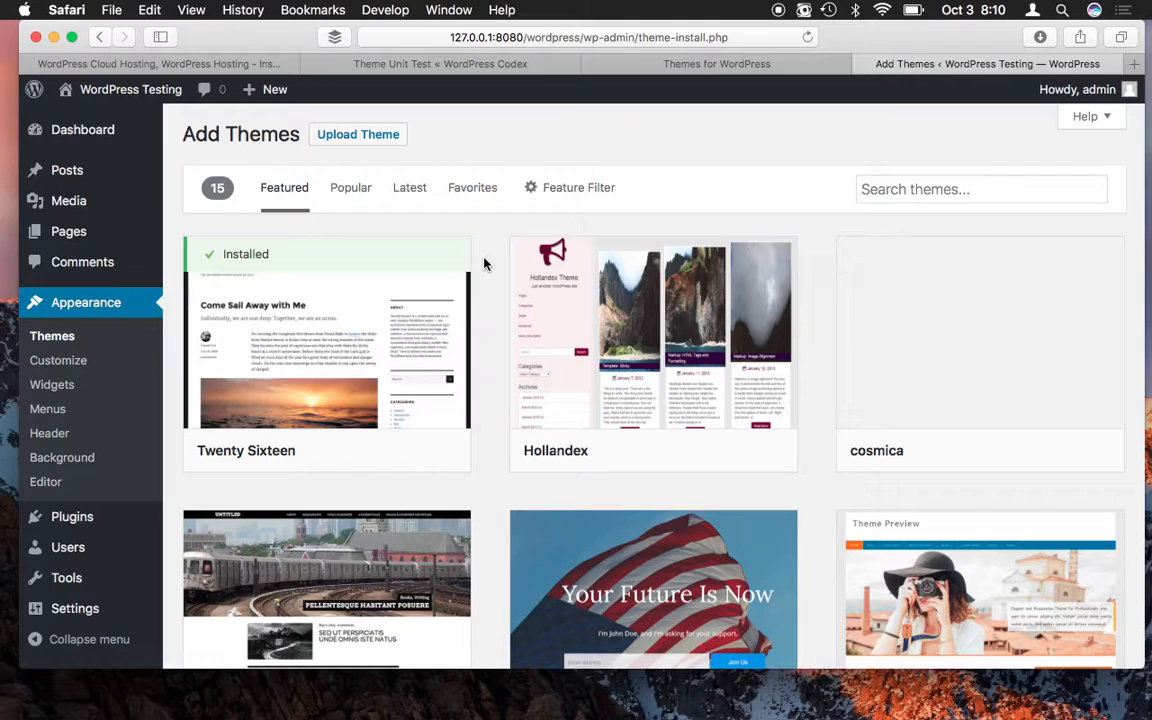
{"action": "scroll", "coordinate": [479, 297], "scroll_direction": "down", "scroll_amount": 3}
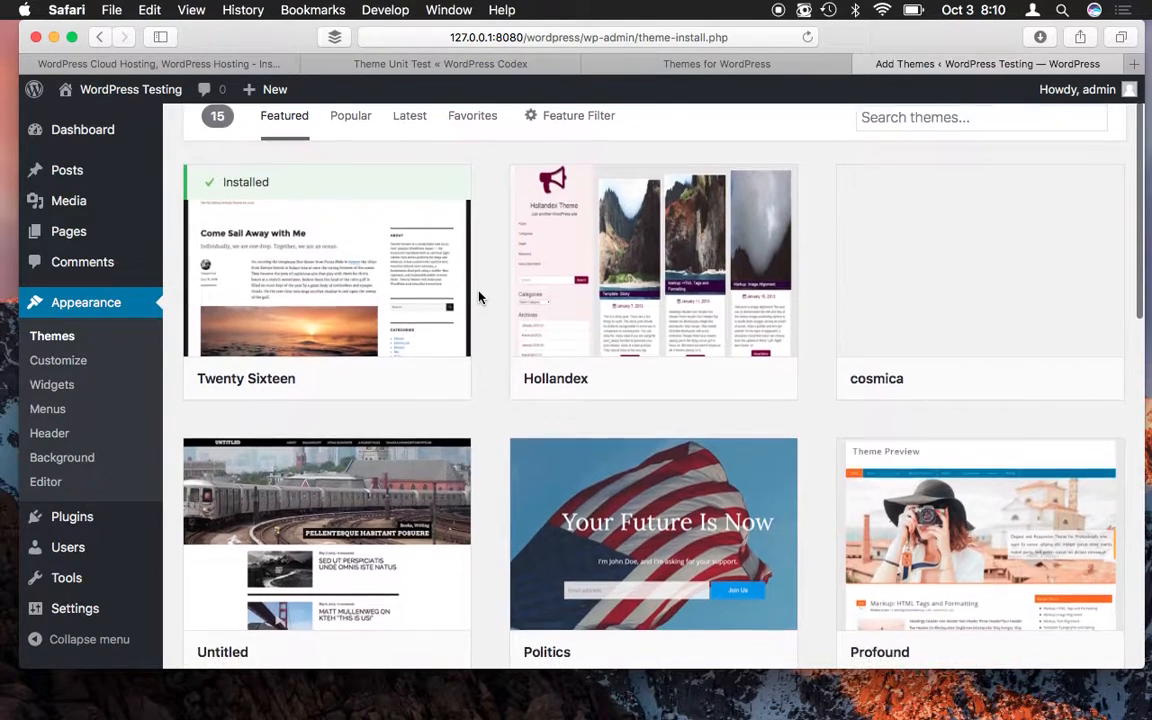
{"action": "scroll", "coordinate": [479, 297], "scroll_direction": "up", "scroll_amount": 1}
{"action": "scroll", "coordinate": [479, 297], "scroll_direction": "down", "scroll_amount": 3}
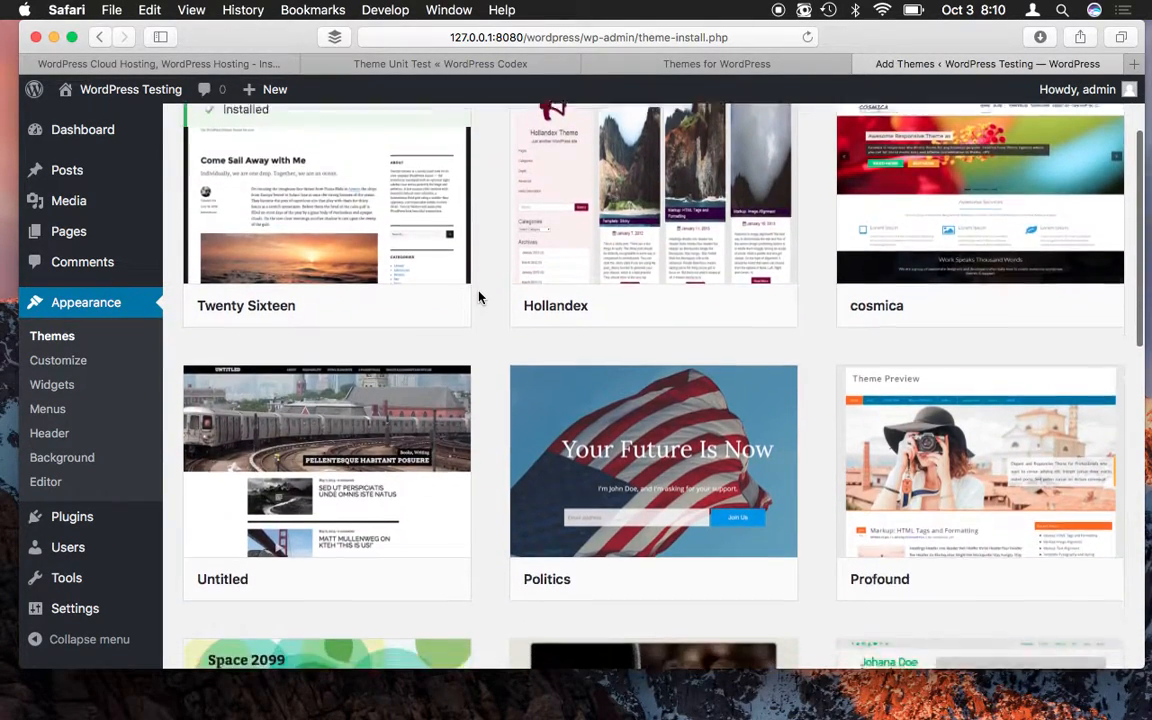
{"action": "scroll", "coordinate": [479, 297], "scroll_direction": "down", "scroll_amount": 5}
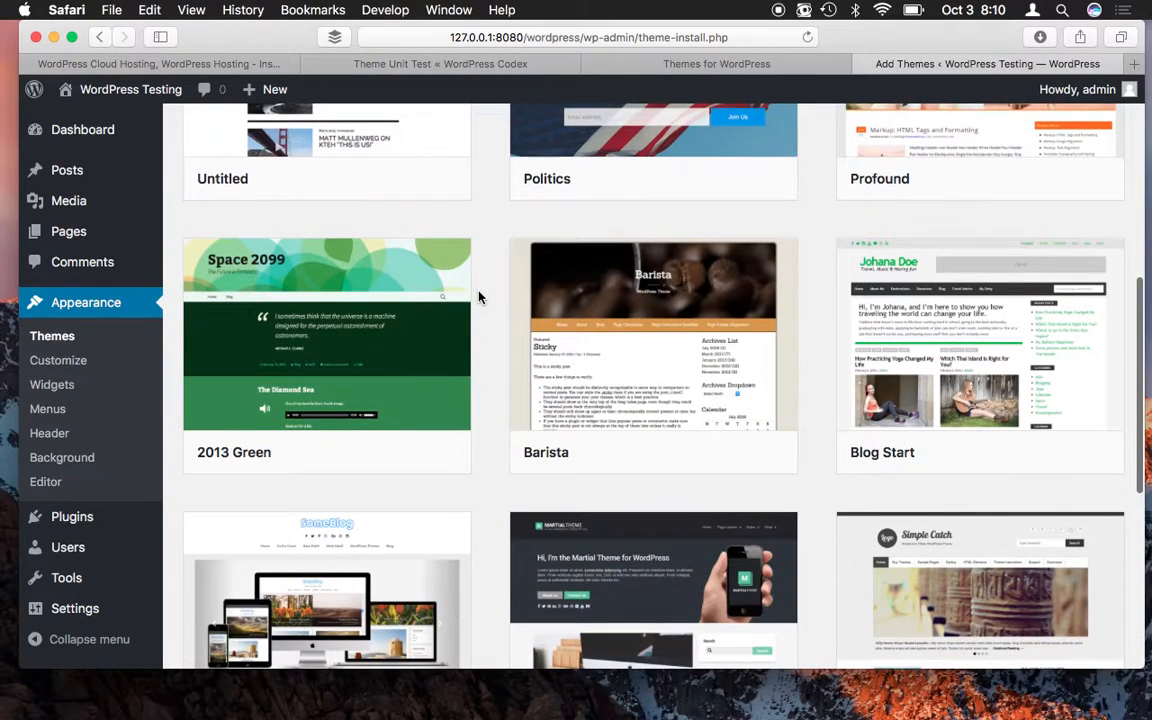
{"action": "scroll", "coordinate": [479, 297], "scroll_direction": "down", "scroll_amount": 4}
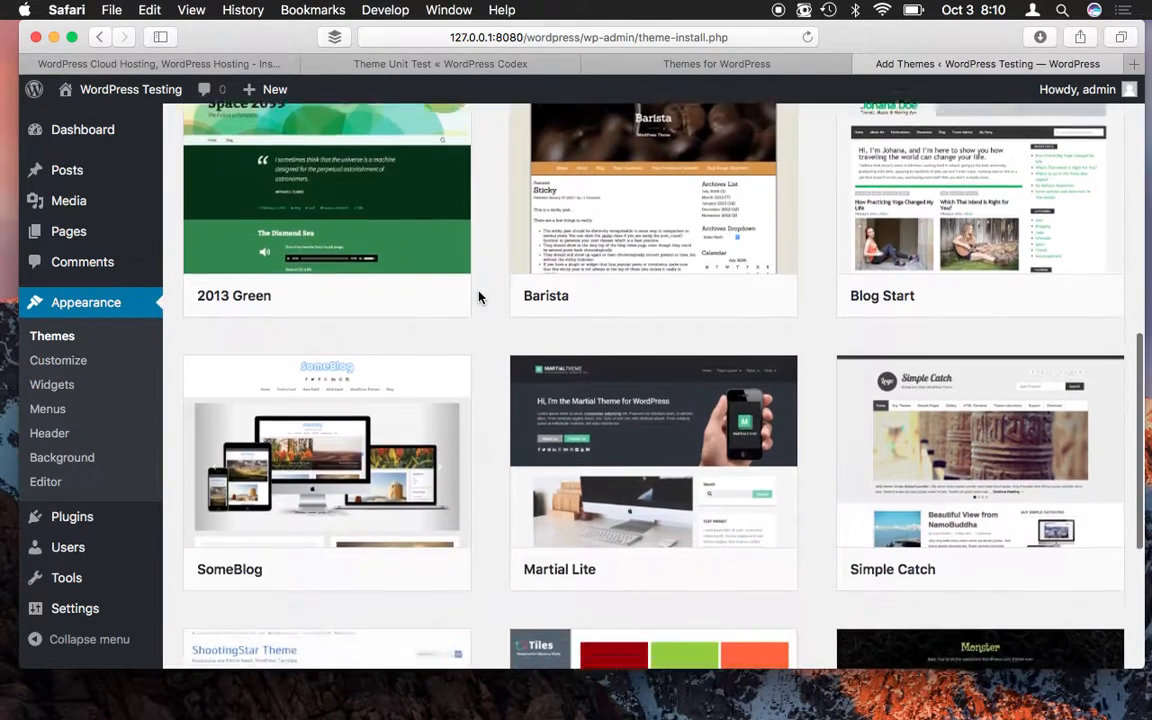
{"action": "scroll", "coordinate": [479, 297], "scroll_direction": "down", "scroll_amount": 2}
{"action": "scroll", "coordinate": [479, 297], "scroll_direction": "up", "scroll_amount": 15}
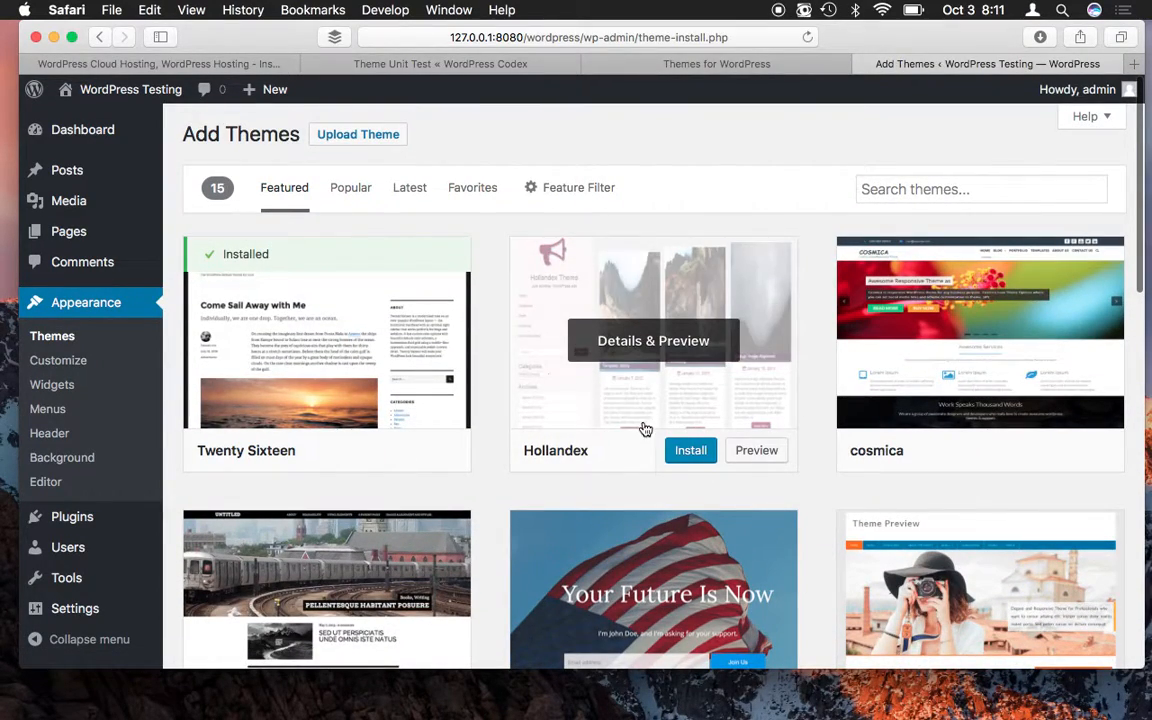
{"action": "scroll", "coordinate": [506, 281], "scroll_direction": "down", "scroll_amount": 20}
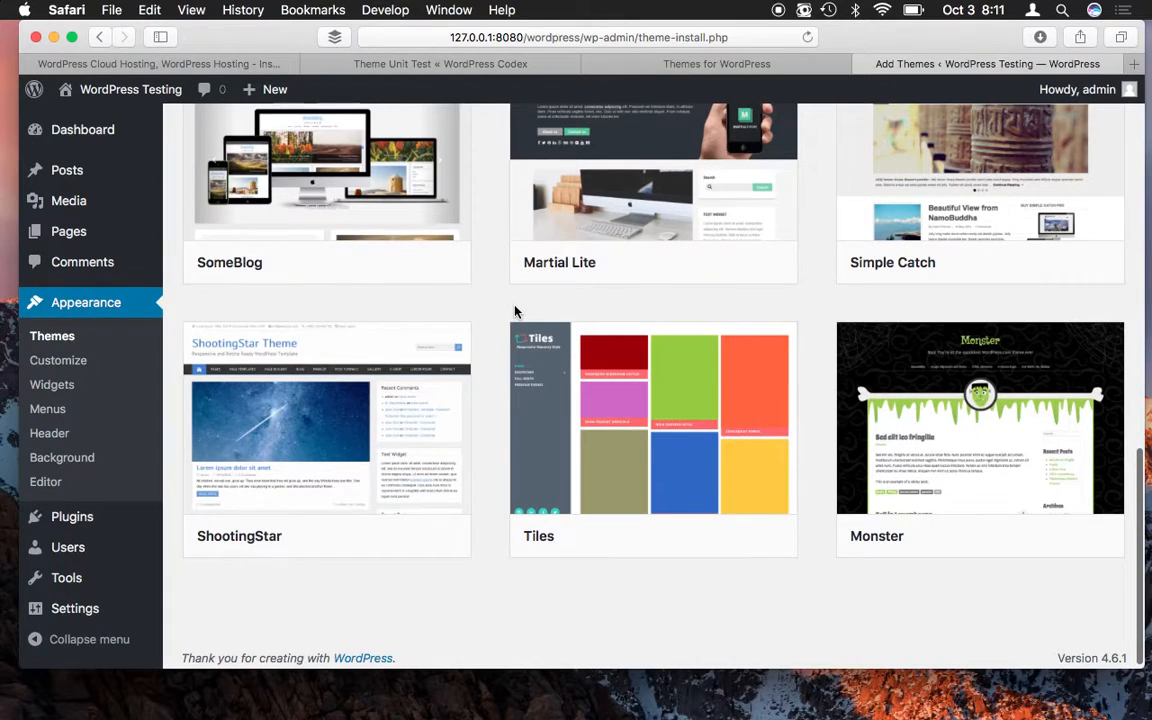
{"action": "scroll", "coordinate": [515, 312], "scroll_direction": "up", "scroll_amount": 5}
{"action": "scroll", "coordinate": [515, 312], "scroll_direction": "up", "scroll_amount": 10}
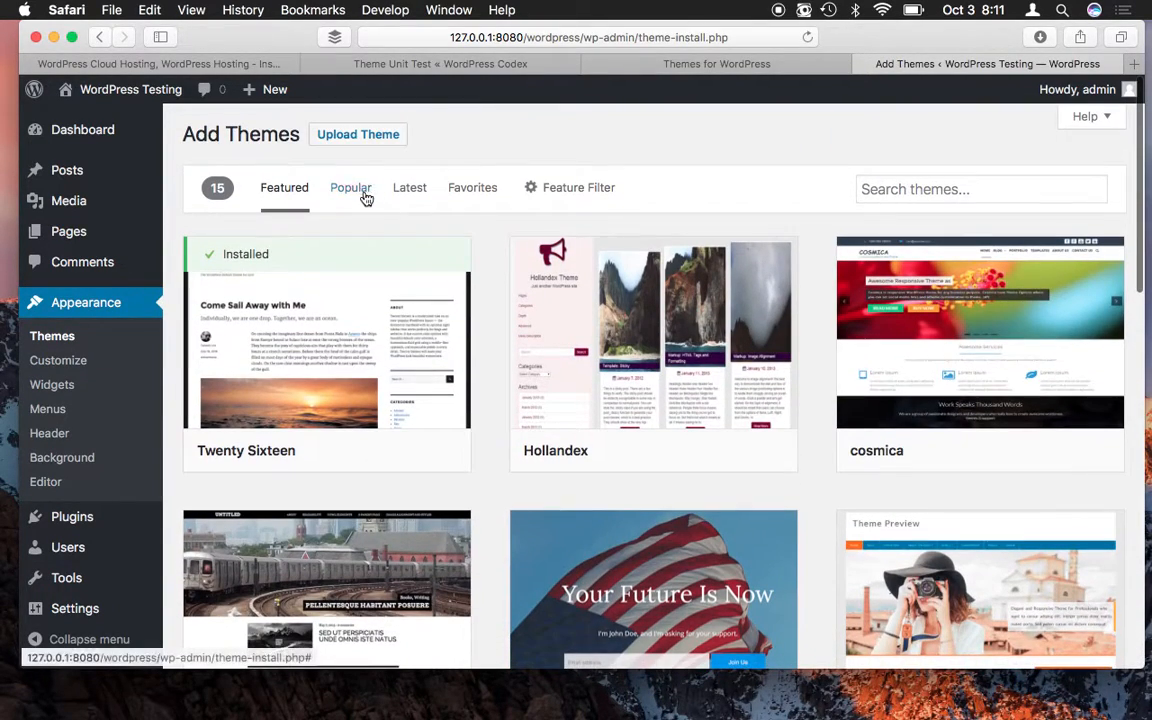
- Switch to Popular themes and scroll the grid past Twenty Sixteen, Fifteen, Fourteen and Spacious
{"action": "left_click", "coordinate": [358, 198]}
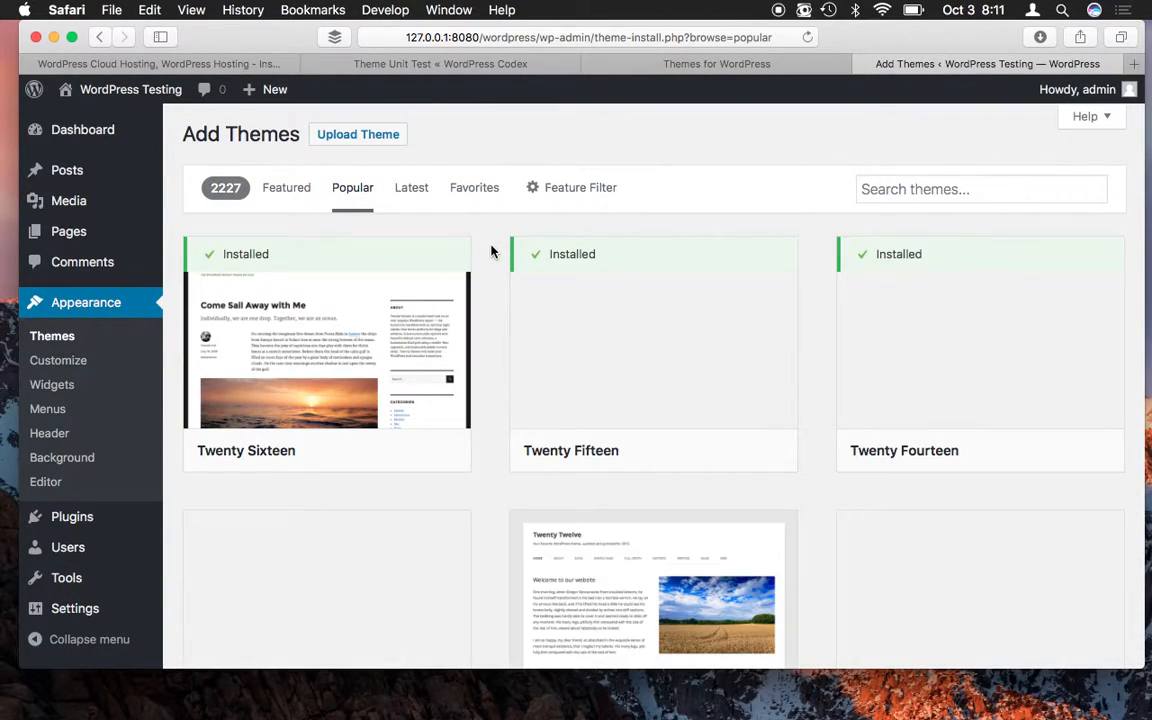
{"action": "scroll", "coordinate": [483, 284], "scroll_direction": "down", "scroll_amount": 5}
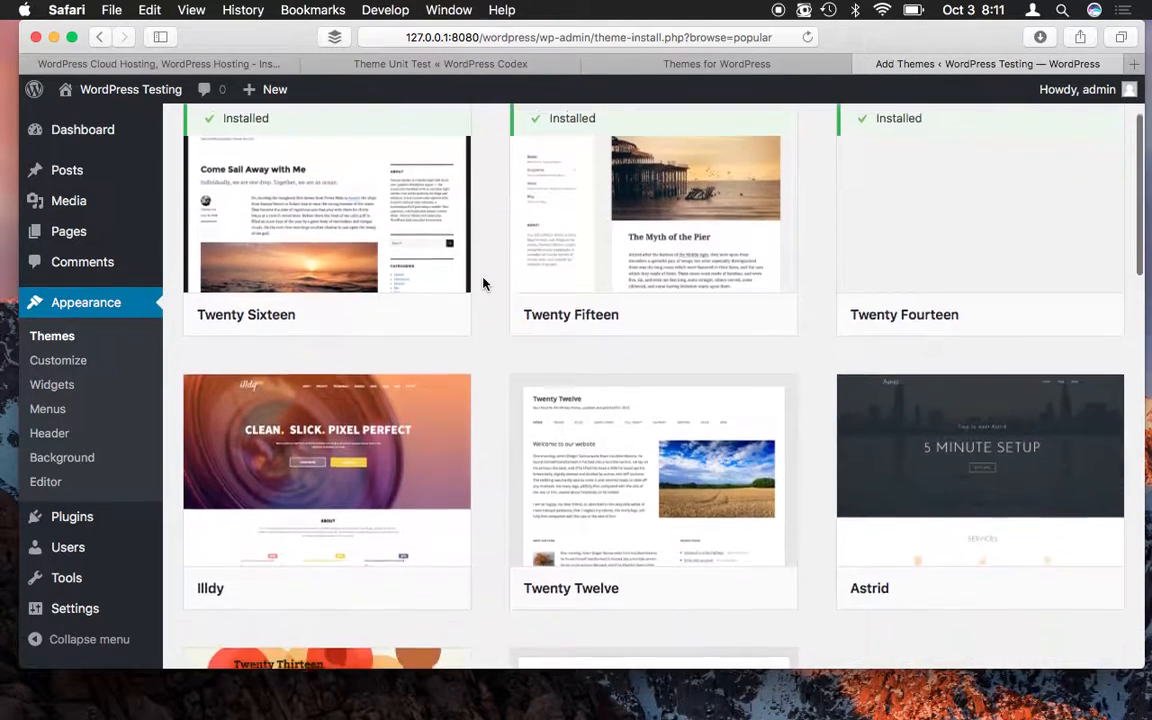
{"action": "scroll", "coordinate": [483, 284], "scroll_direction": "down", "scroll_amount": 5}
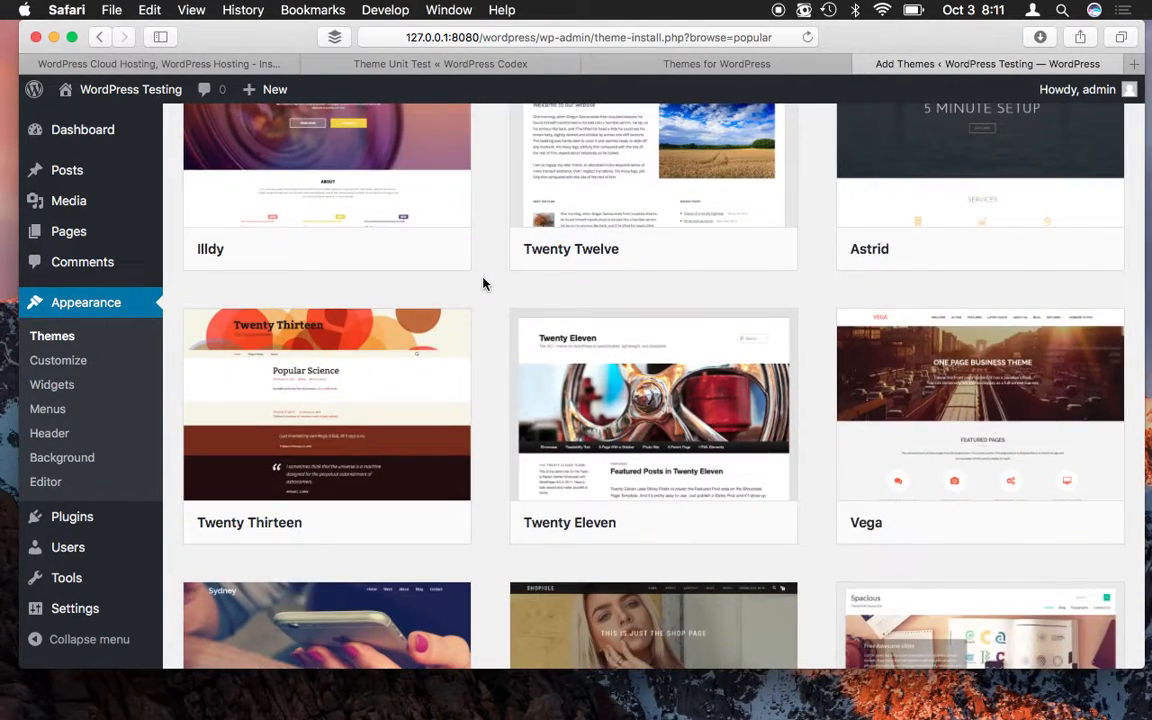
{"action": "scroll", "coordinate": [483, 284], "scroll_direction": "down", "scroll_amount": 4}
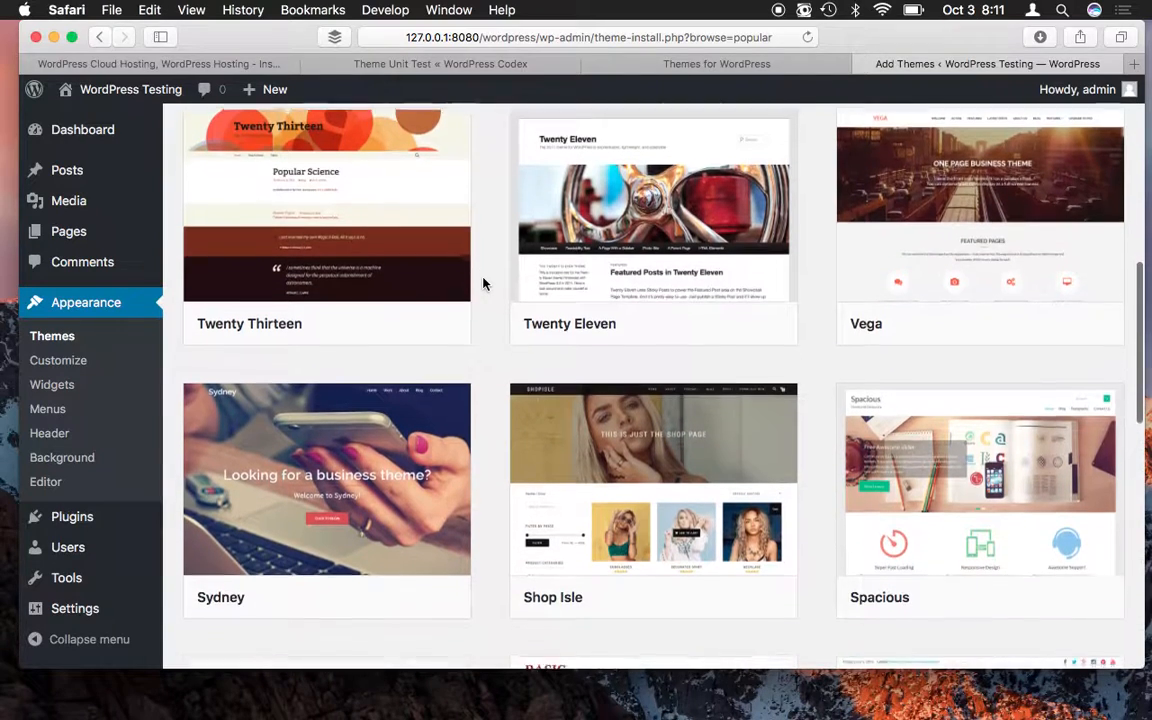
{"action": "scroll", "coordinate": [483, 284], "scroll_direction": "down", "scroll_amount": 4}
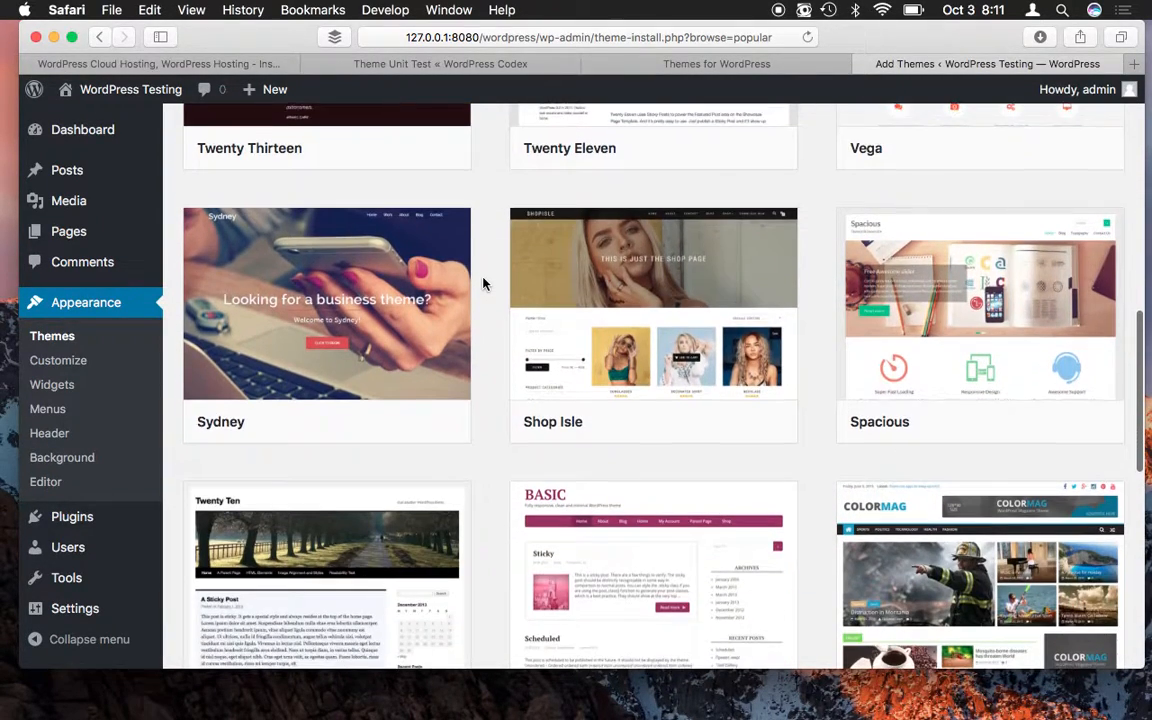
{"action": "mouse_move", "coordinate": [997, 313]}
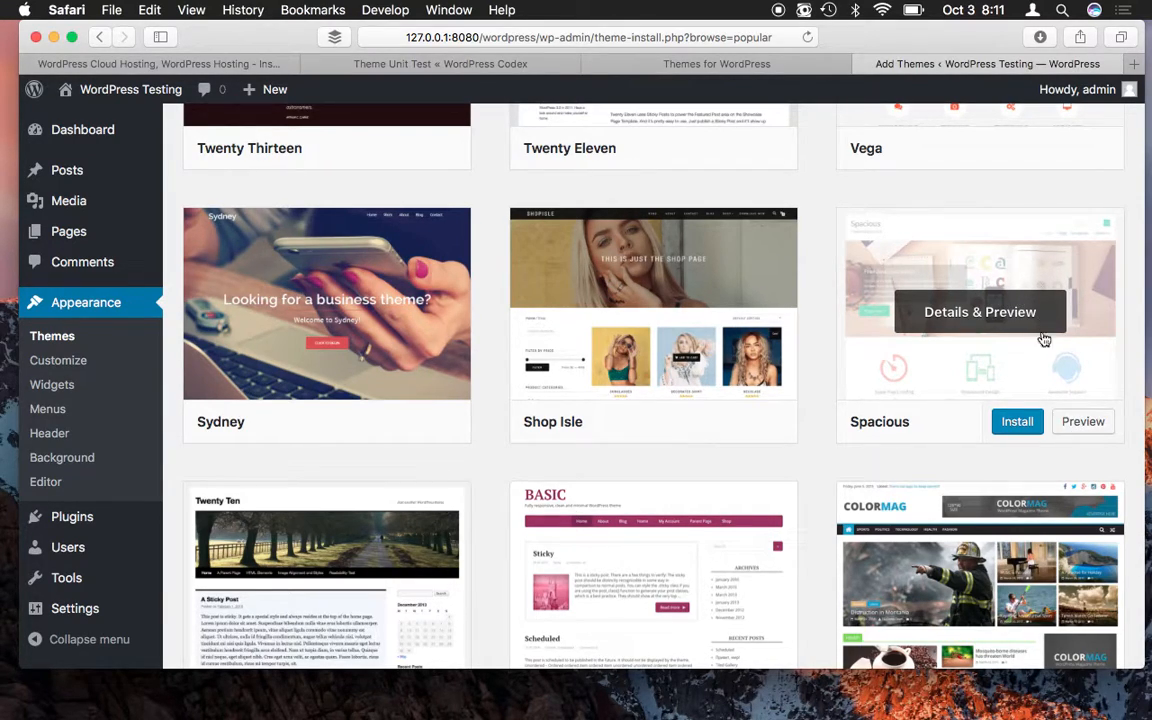
- Preview the Spacious theme (version 1.4.1) and scroll through the imported test posts it renders
{"action": "left_click", "coordinate": [1094, 430]}
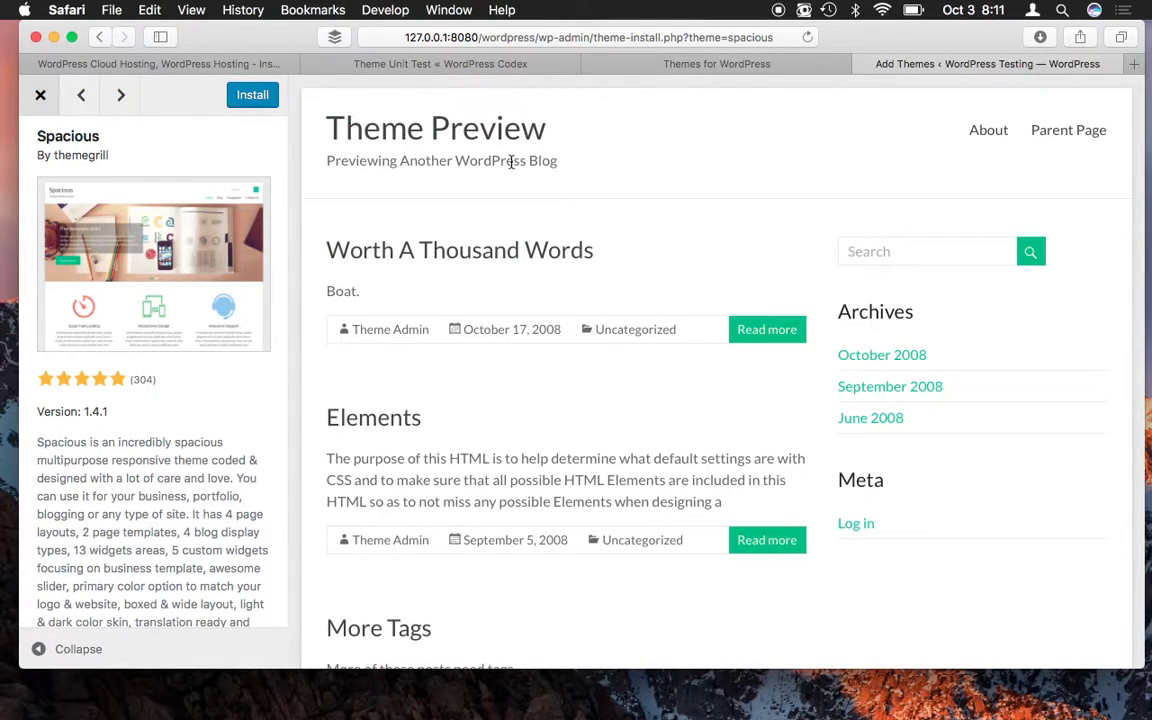
{"action": "scroll", "coordinate": [636, 343], "scroll_direction": "down", "scroll_amount": 1}
{"action": "scroll", "coordinate": [636, 343], "scroll_direction": "down", "scroll_amount": 8}
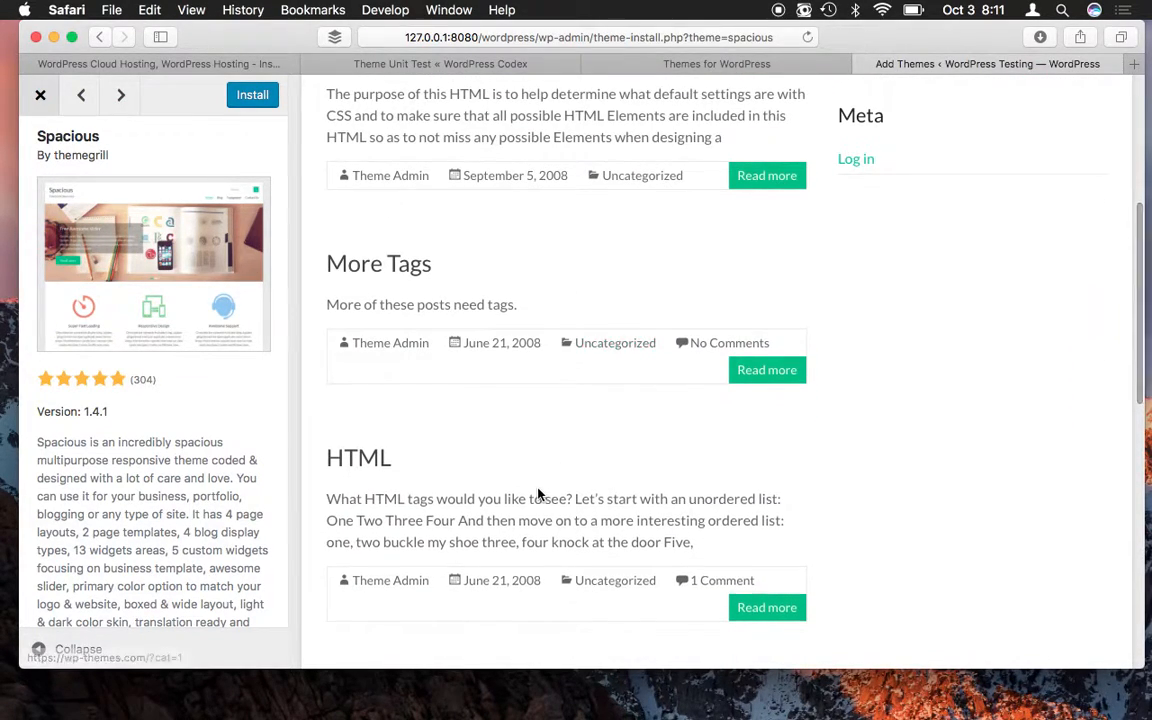
{"action": "scroll", "coordinate": [540, 489], "scroll_direction": "down", "scroll_amount": 15}
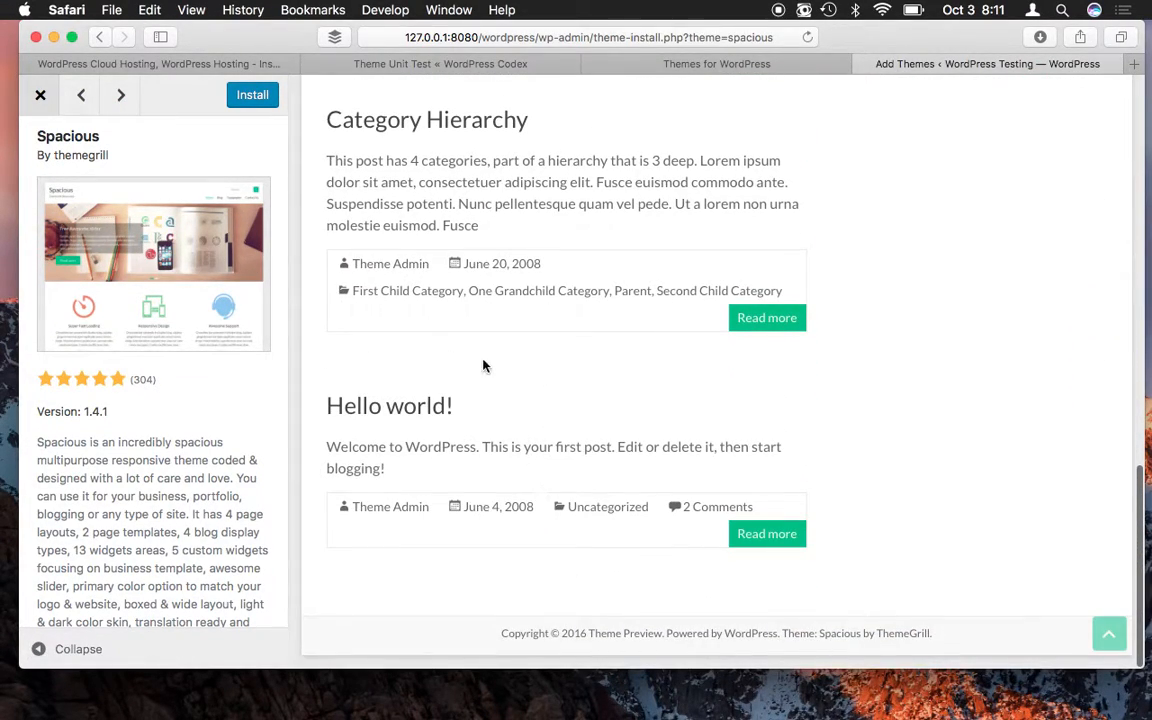
{"action": "scroll", "coordinate": [440, 405], "scroll_direction": "up", "scroll_amount": 15}
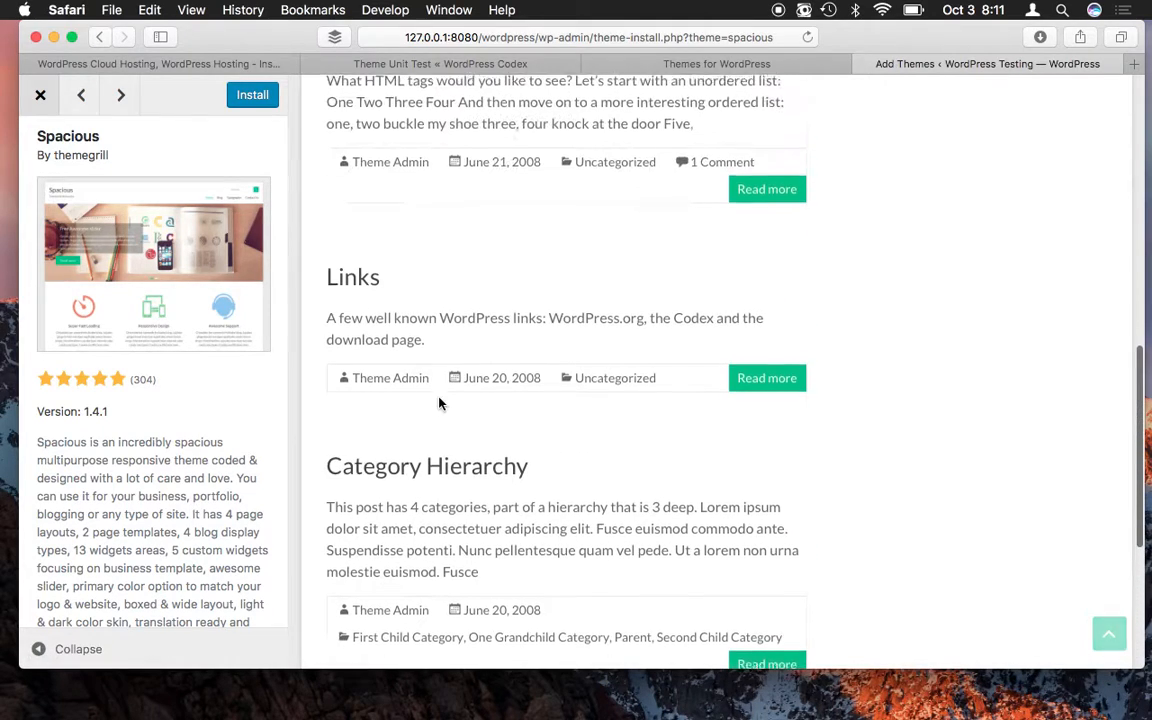
{"action": "scroll", "coordinate": [440, 385], "scroll_direction": "up", "scroll_amount": 6}
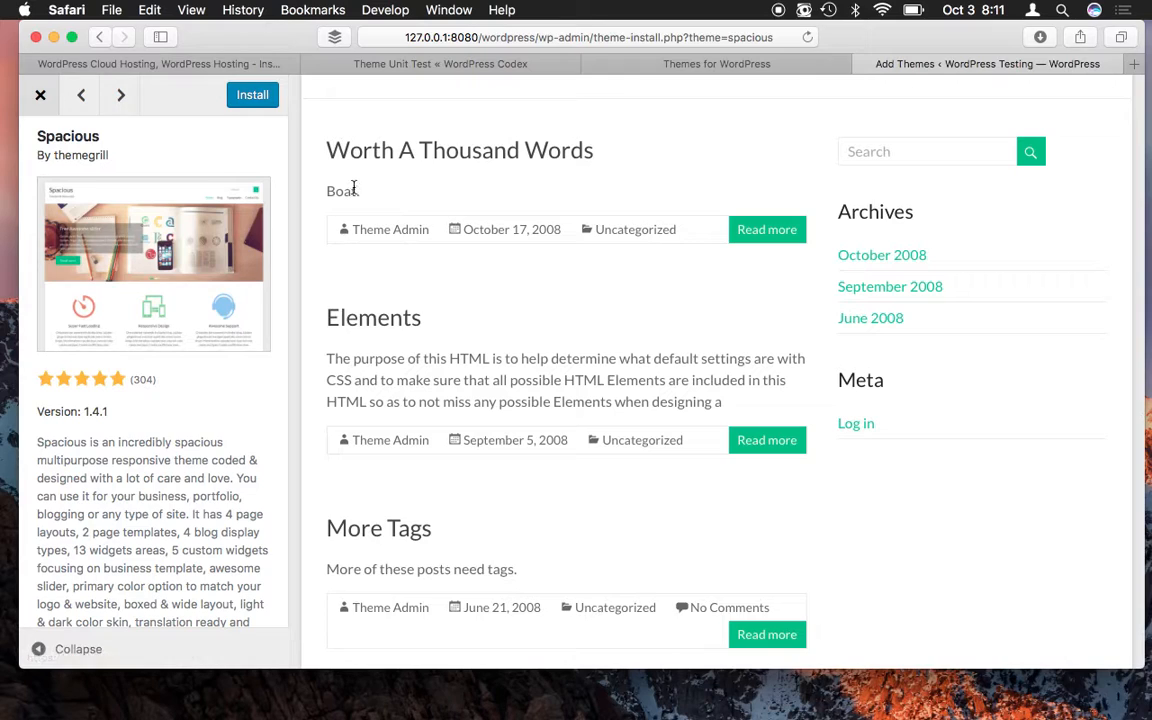
{"action": "scroll", "coordinate": [423, 320], "scroll_direction": "down", "scroll_amount": 20}
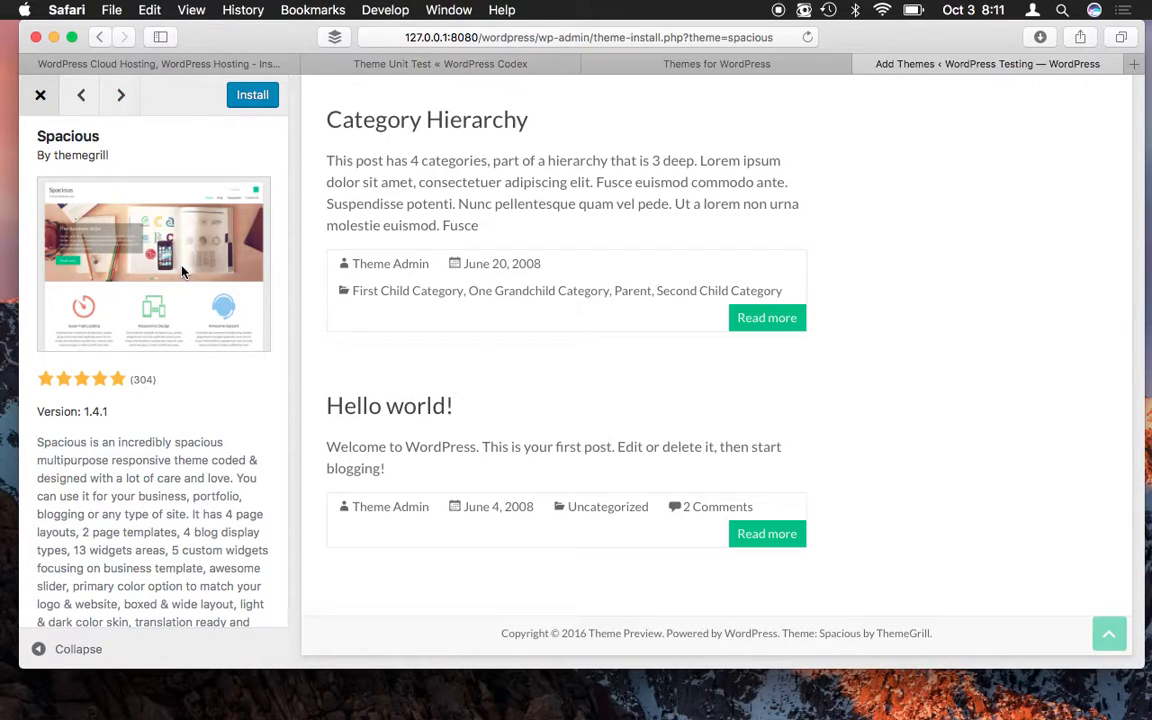
{"action": "scroll", "coordinate": [438, 197], "scroll_direction": "left", "scroll_amount": 1}
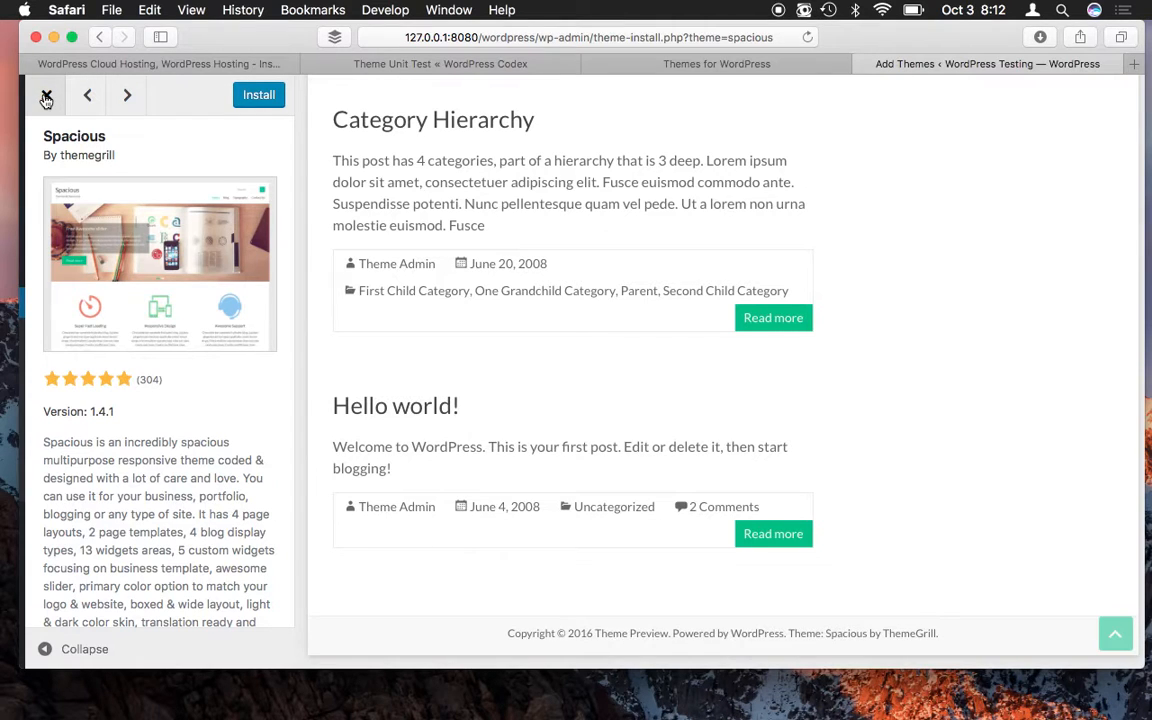
{"action": "scroll", "coordinate": [250, 207], "scroll_direction": "right", "scroll_amount": 1}
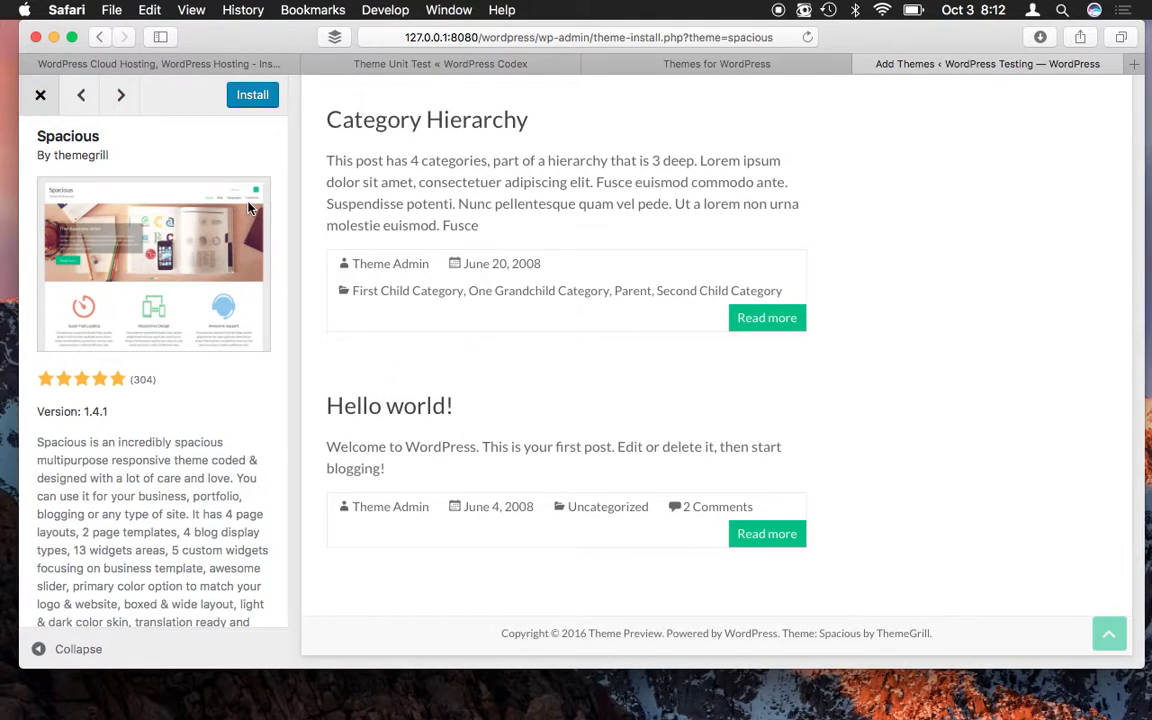
- Exit the Spacious preview, find Vantage in the Add Themes grid, and install it
{"action": "left_click", "coordinate": [41, 97]}
{"action": "scroll", "coordinate": [491, 315], "scroll_direction": "down", "scroll_amount": 3}
{"action": "scroll", "coordinate": [491, 315], "scroll_direction": "down", "scroll_amount": 3}
{"action": "scroll", "coordinate": [491, 315], "scroll_direction": "down", "scroll_amount": 10}
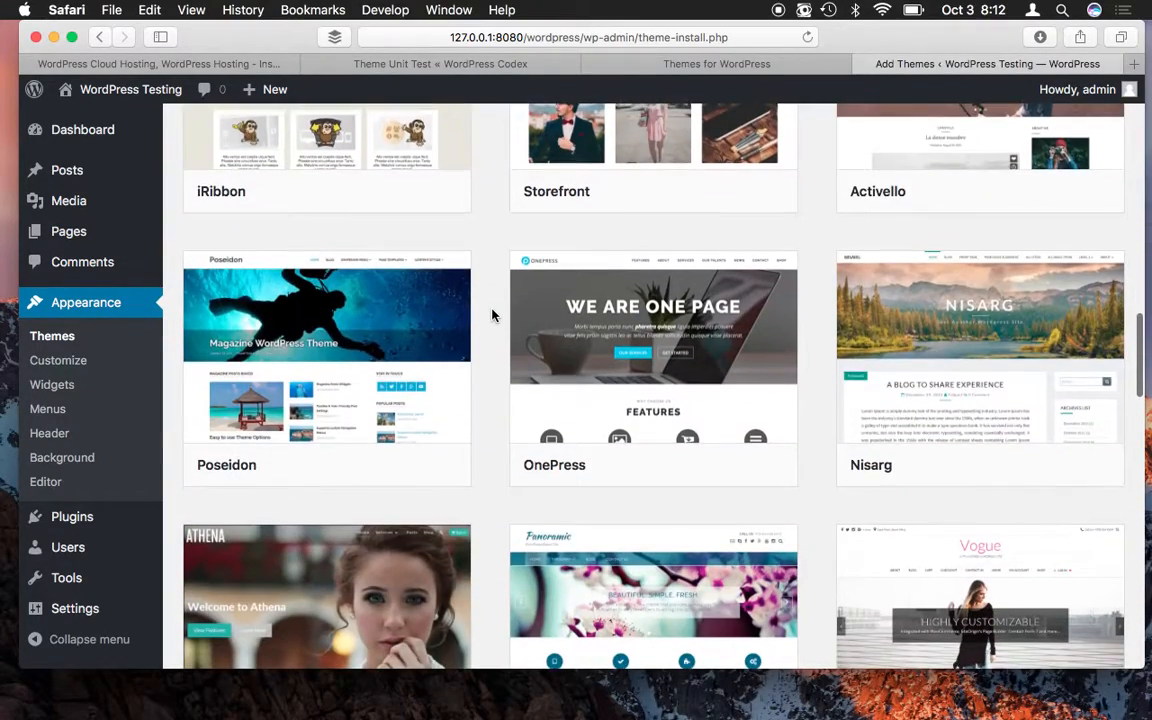
{"action": "scroll", "coordinate": [491, 315], "scroll_direction": "down", "scroll_amount": 5}
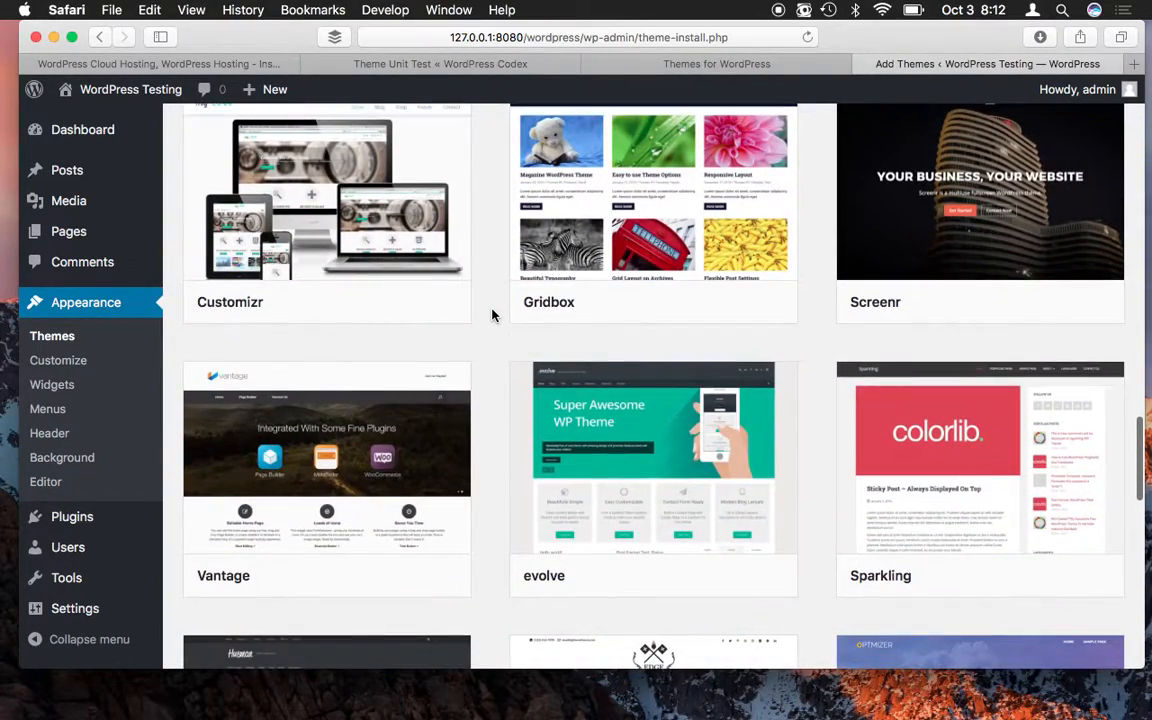
{"action": "scroll", "coordinate": [491, 315], "scroll_direction": "down", "scroll_amount": 2}
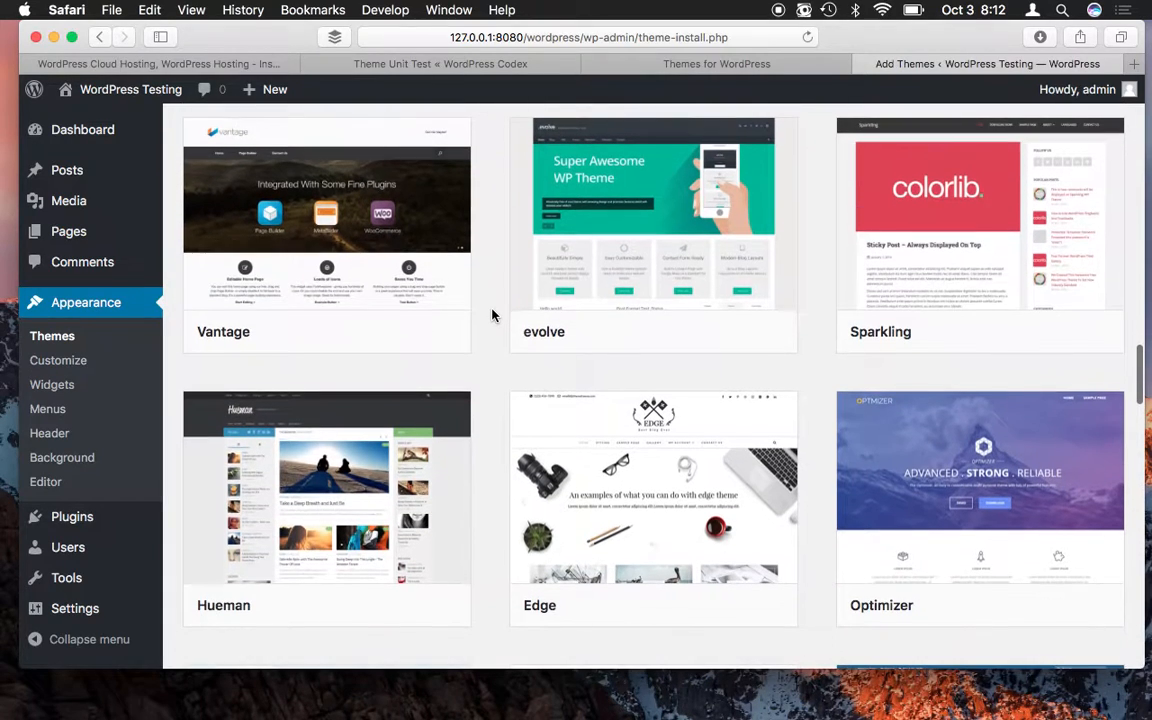
{"action": "scroll", "coordinate": [491, 315], "scroll_direction": "down", "scroll_amount": 1}
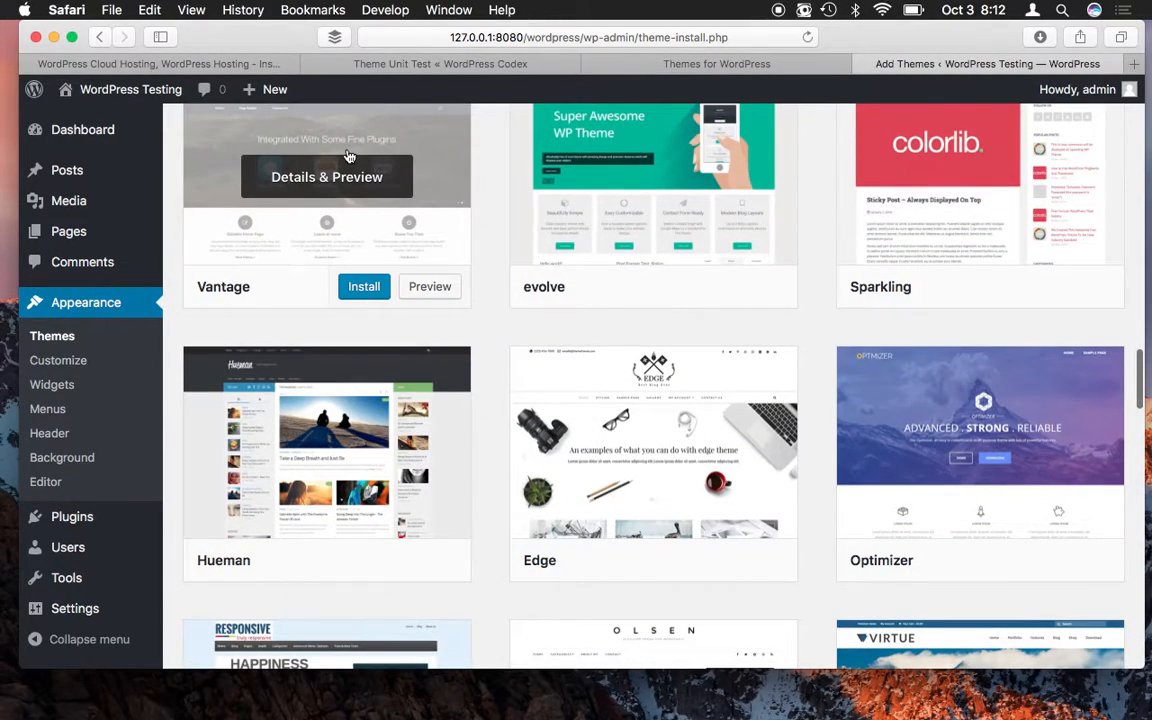
{"action": "left_click", "coordinate": [374, 286]}
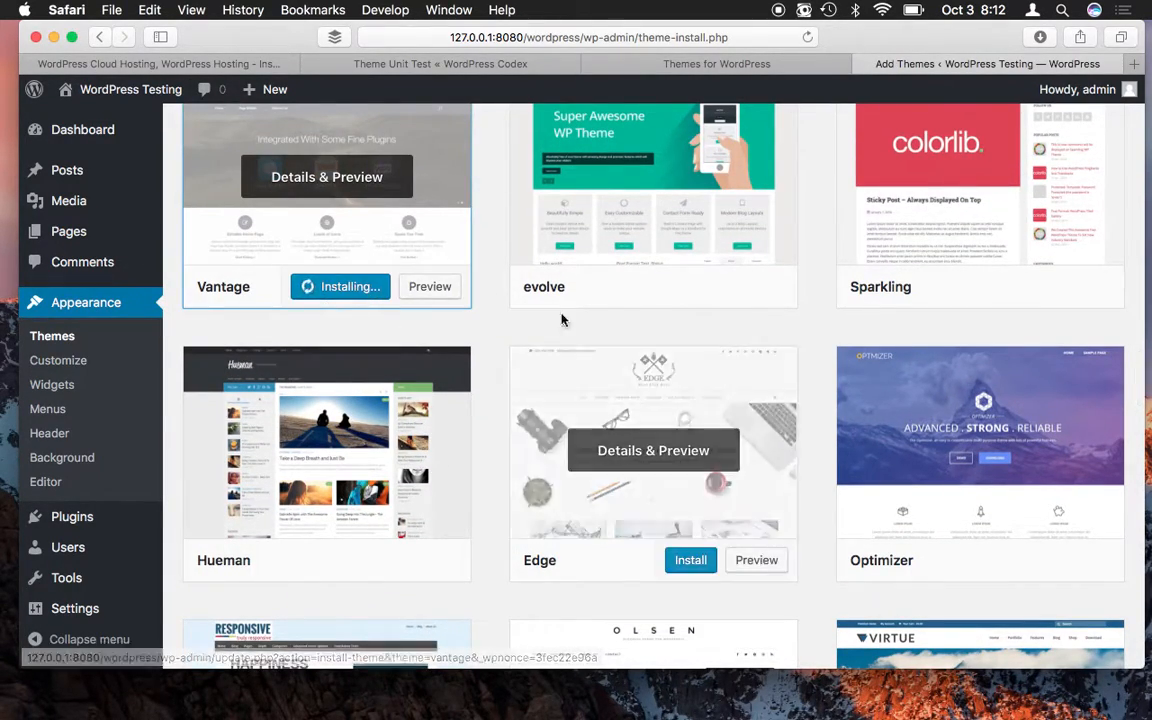
{"action": "scroll", "coordinate": [498, 240], "scroll_direction": "up", "scroll_amount": 4}
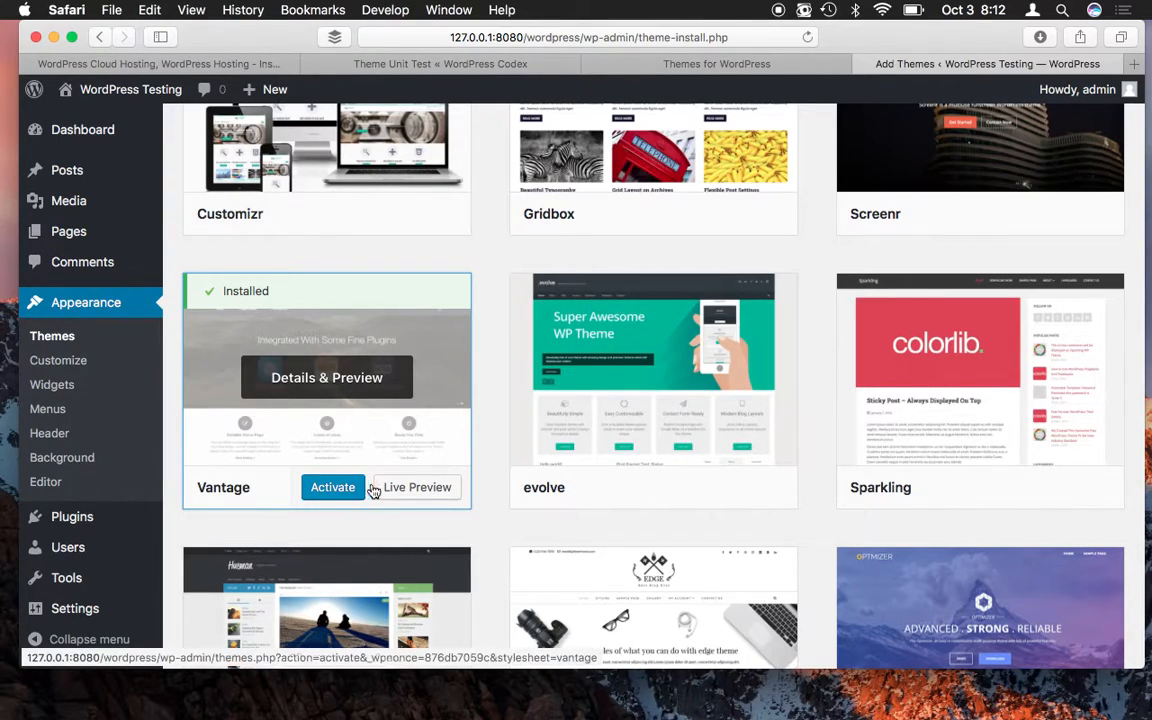
- Live-preview Vantage on the WordPress Testing front page, then save and activate it
{"action": "left_click", "coordinate": [409, 489]}
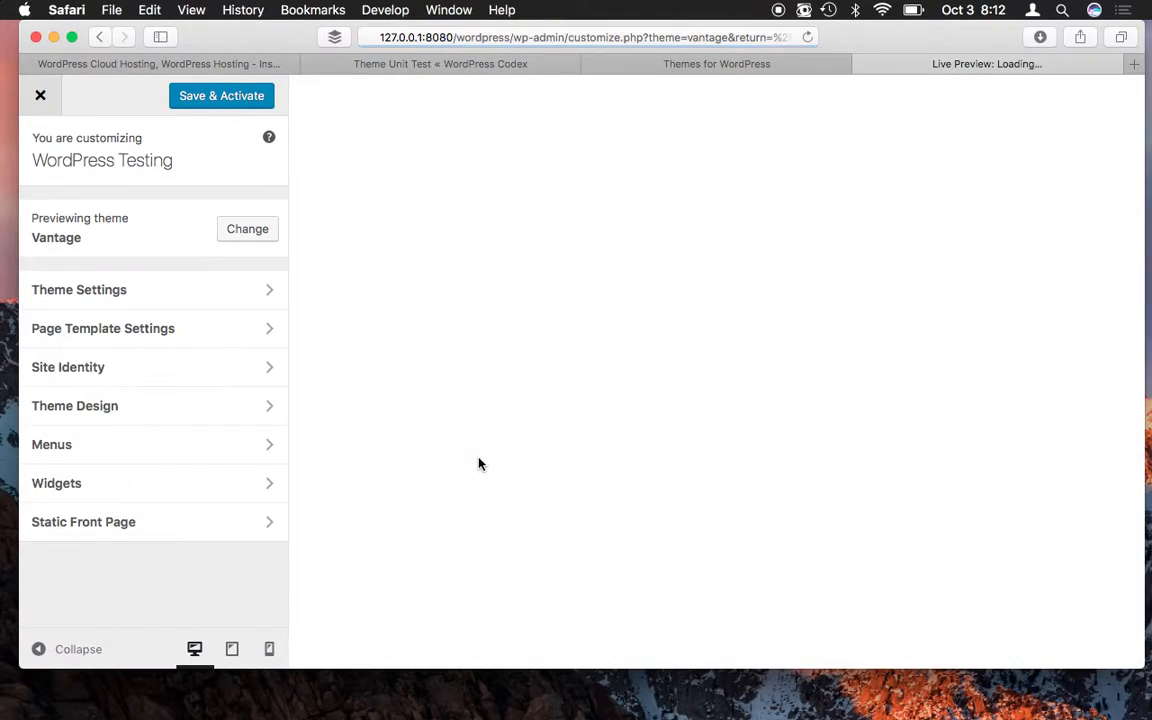
{"action": "scroll", "coordinate": [478, 461], "scroll_direction": "down", "scroll_amount": 10}
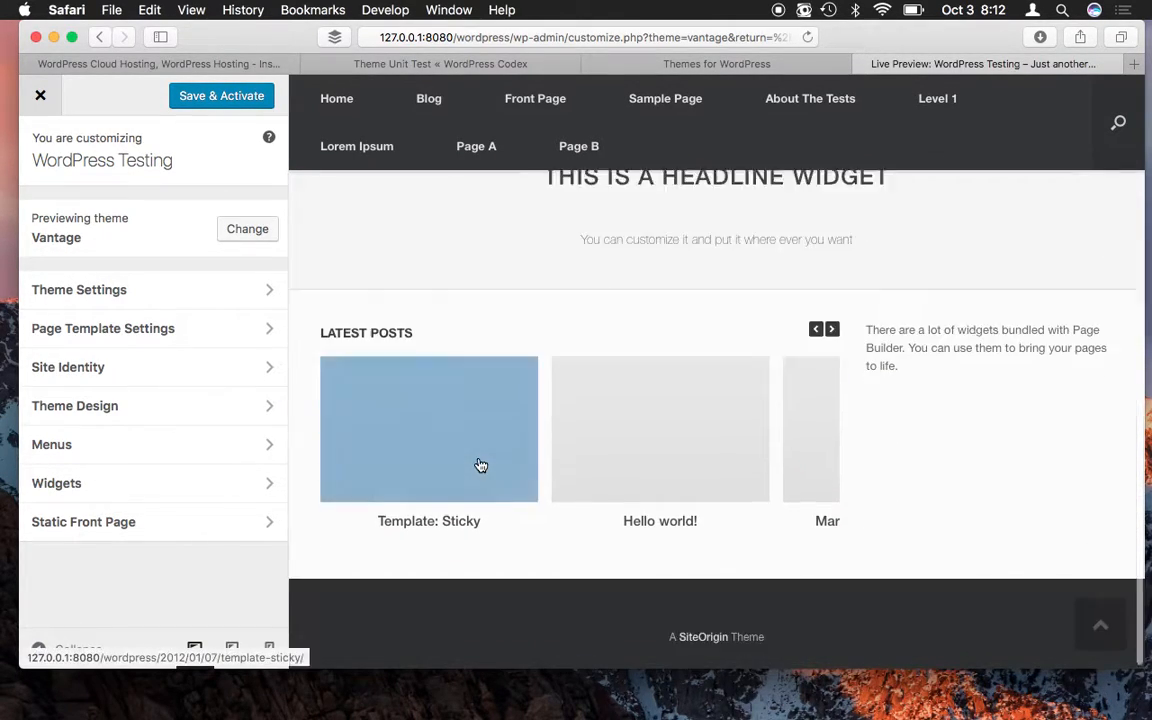
{"action": "scroll", "coordinate": [480, 465], "scroll_direction": "up", "scroll_amount": 10}
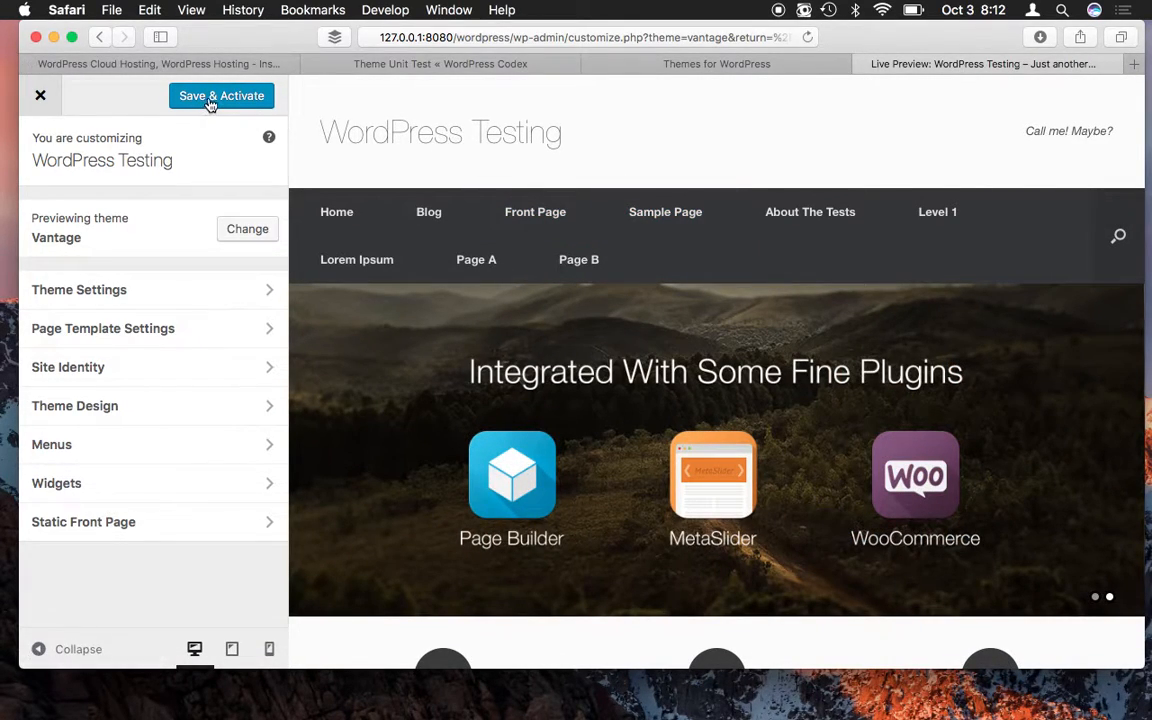
{"action": "left_click", "coordinate": [211, 100]}
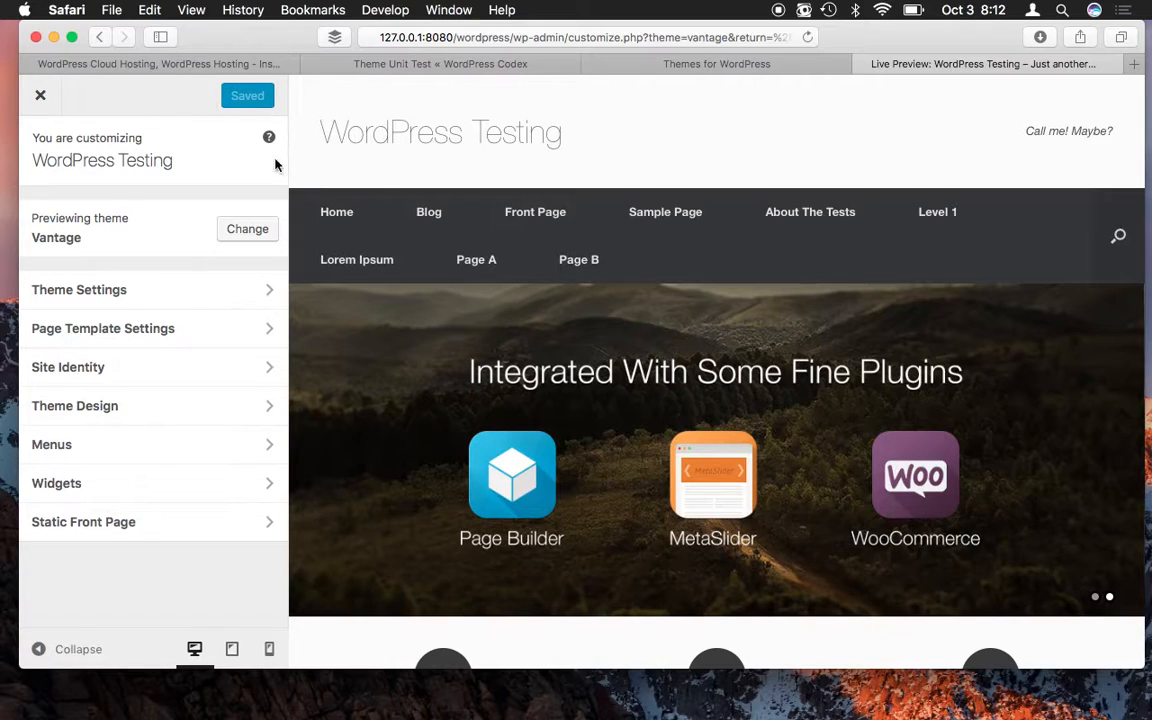
- Close the Vantage Customizer, browse the Featured themes, and preview Martial Lite 1.0.7.1
{"action": "left_click", "coordinate": [41, 96]}
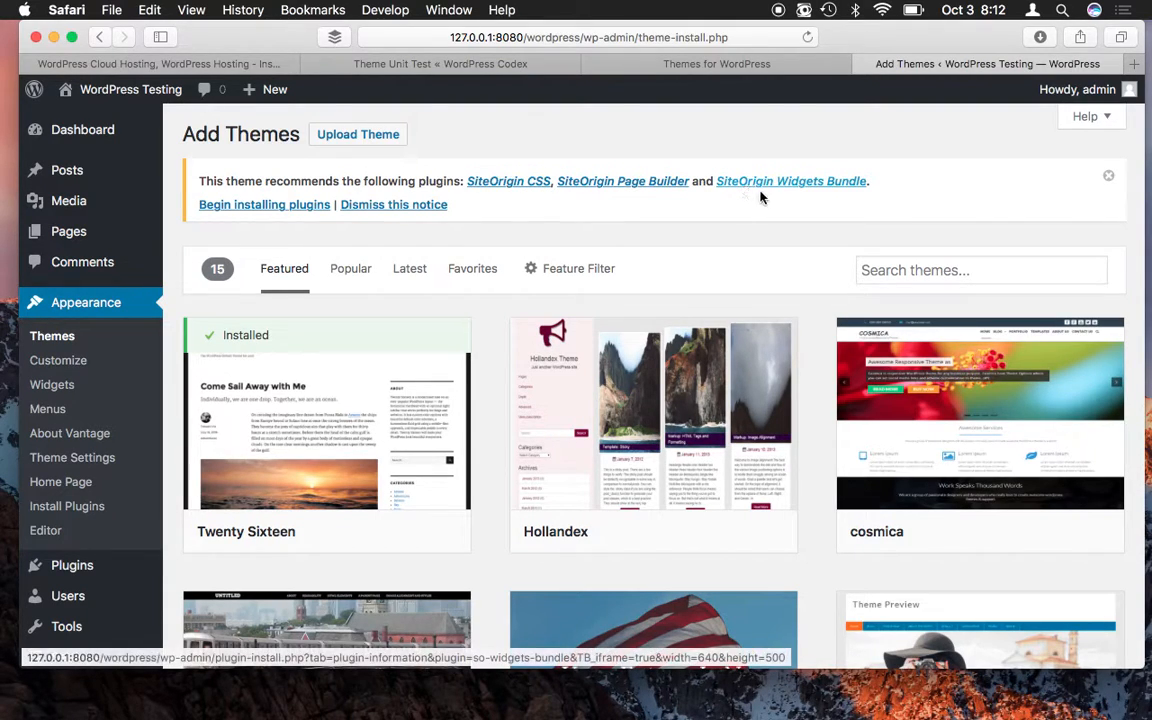
{"action": "scroll", "coordinate": [493, 325], "scroll_direction": "down", "scroll_amount": 2}
{"action": "scroll", "coordinate": [493, 325], "scroll_direction": "down", "scroll_amount": 2}
{"action": "scroll", "coordinate": [493, 325], "scroll_direction": "up", "scroll_amount": 2}
{"action": "scroll", "coordinate": [493, 325], "scroll_direction": "down", "scroll_amount": 4}
{"action": "scroll", "coordinate": [493, 325], "scroll_direction": "down", "scroll_amount": 6}
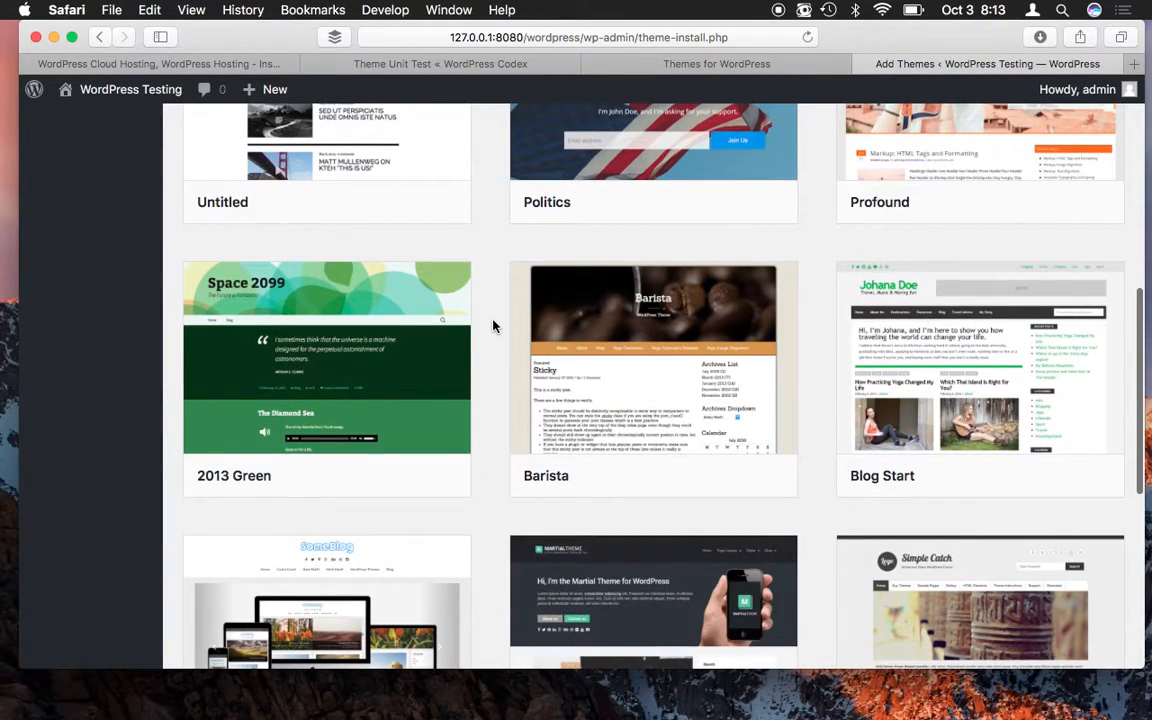
{"action": "scroll", "coordinate": [492, 326], "scroll_direction": "up", "scroll_amount": 1}
{"action": "scroll", "coordinate": [492, 326], "scroll_direction": "down", "scroll_amount": 9}
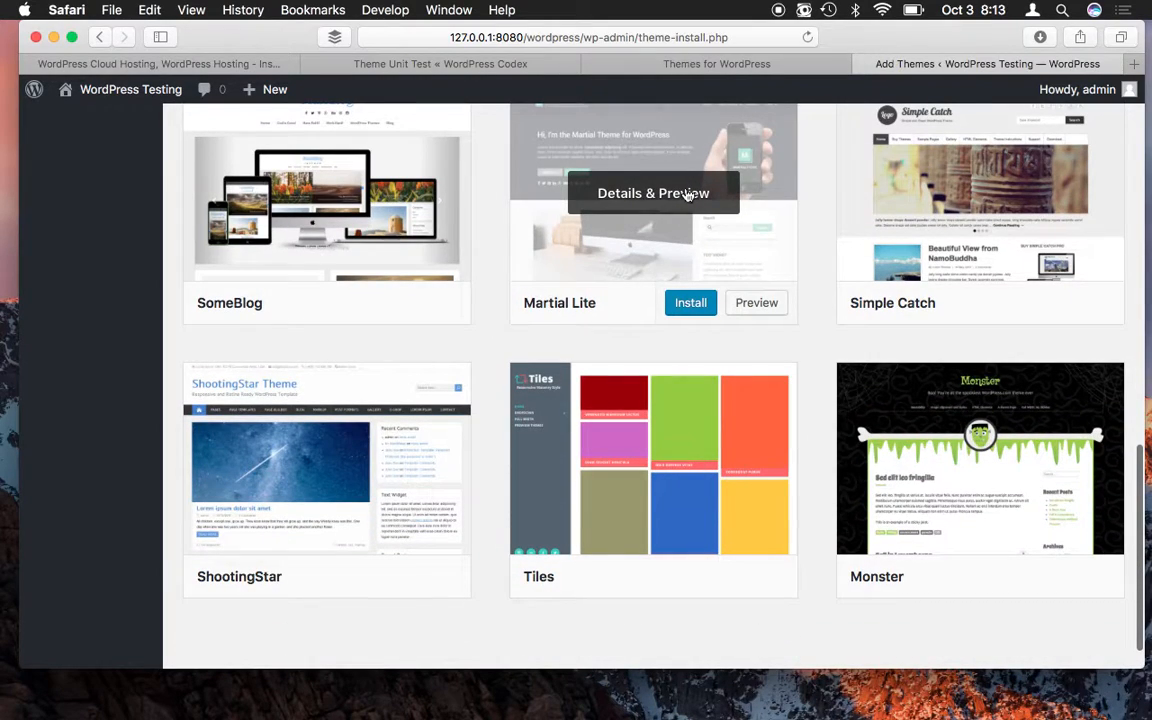
{"action": "left_click", "coordinate": [756, 303]}
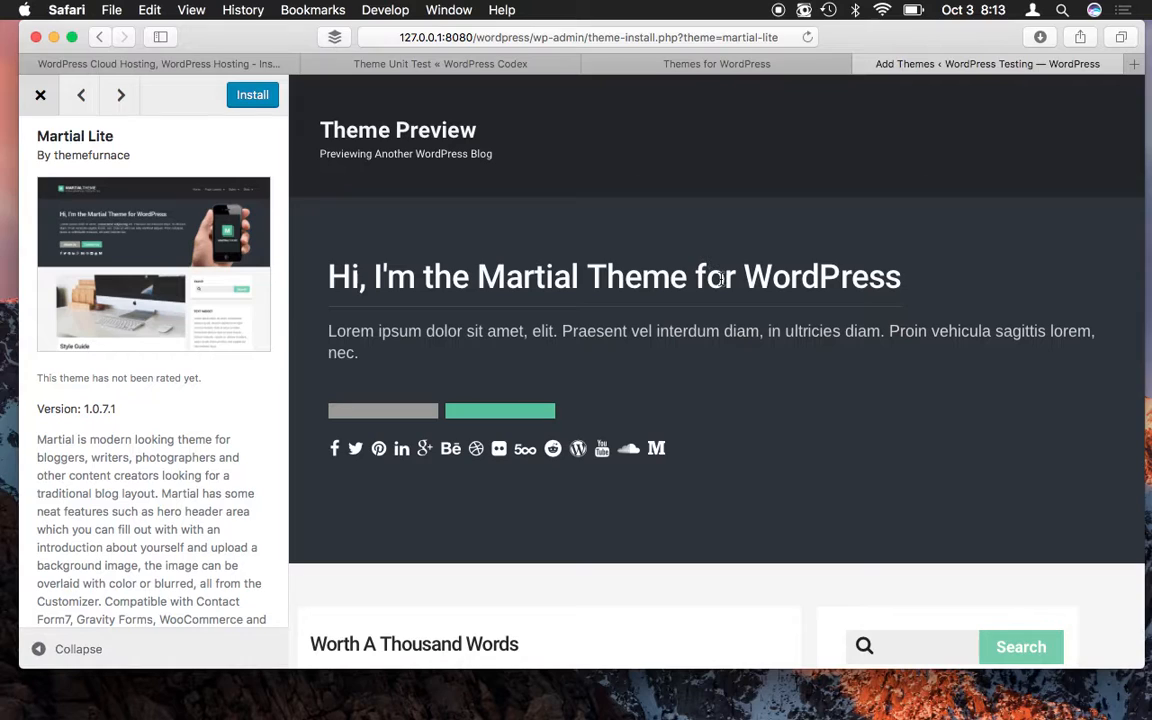
- Scroll through the Martial Lite 1.0.7.1 preview of the sample posts, then install it
{"action": "scroll", "coordinate": [720, 279], "scroll_direction": "down", "scroll_amount": 5}
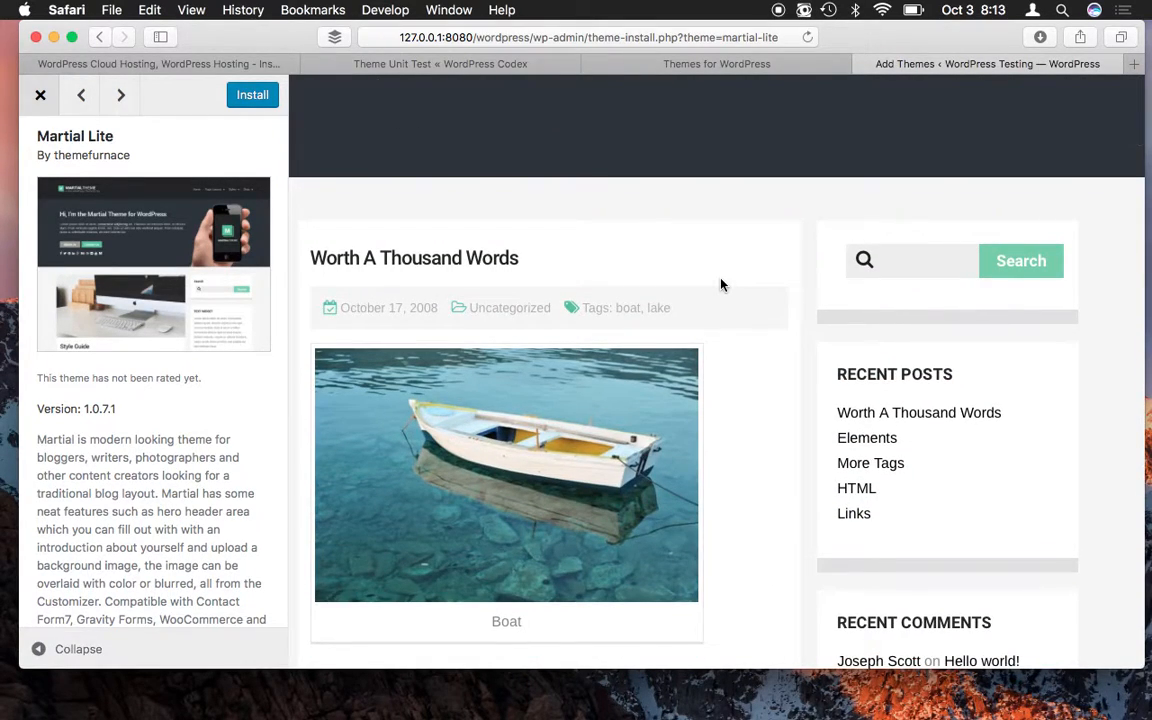
{"action": "scroll", "coordinate": [720, 285], "scroll_direction": "up", "scroll_amount": 5}
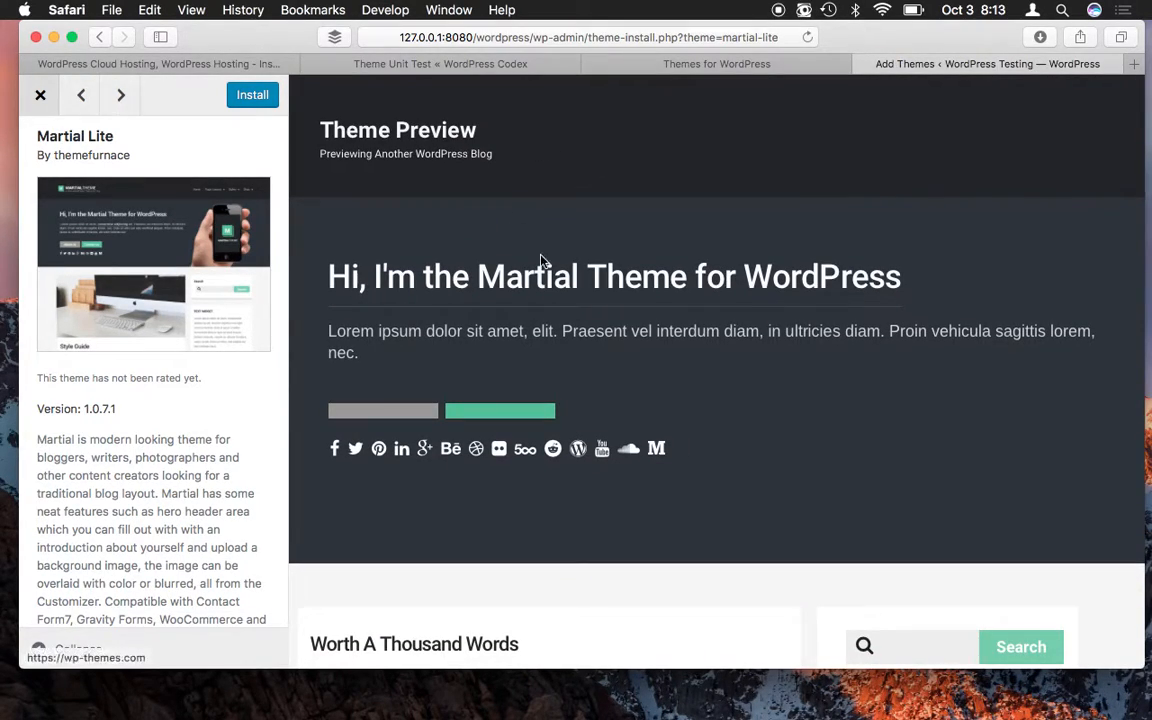
{"action": "scroll", "coordinate": [540, 256], "scroll_direction": "down", "scroll_amount": 1}
{"action": "scroll", "coordinate": [668, 251], "scroll_direction": "up", "scroll_amount": 1}
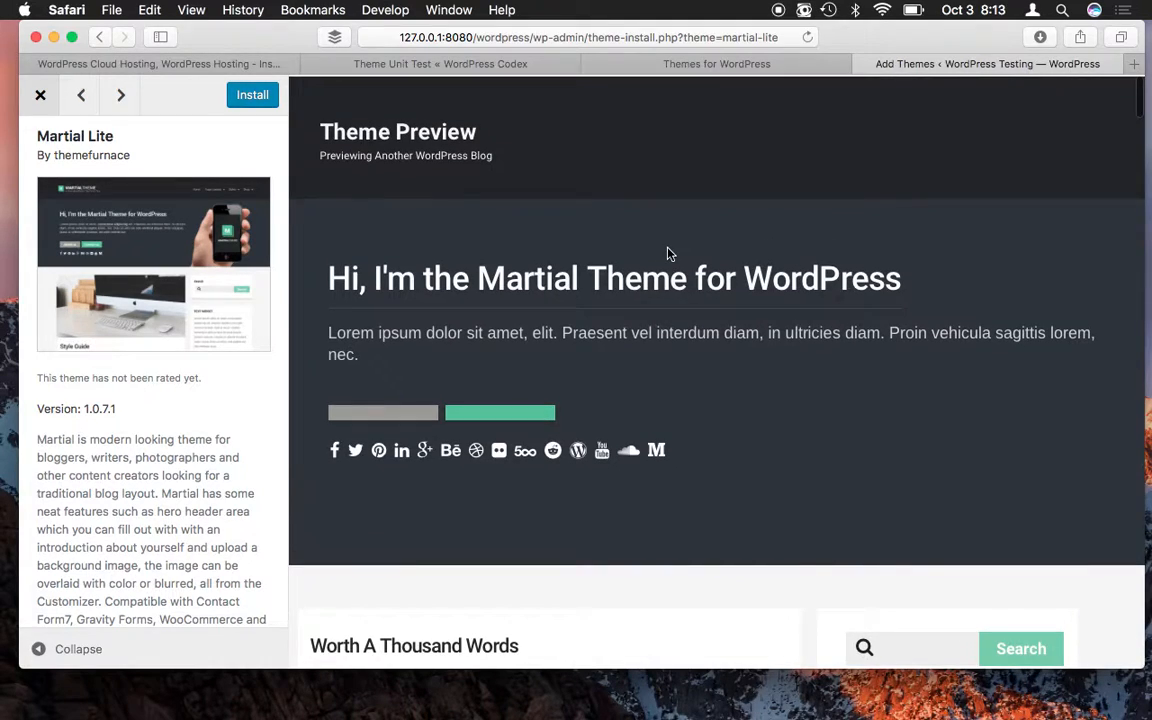
{"action": "scroll", "coordinate": [669, 252], "scroll_direction": "down", "scroll_amount": 6}
{"action": "scroll", "coordinate": [669, 254], "scroll_direction": "down", "scroll_amount": 20}
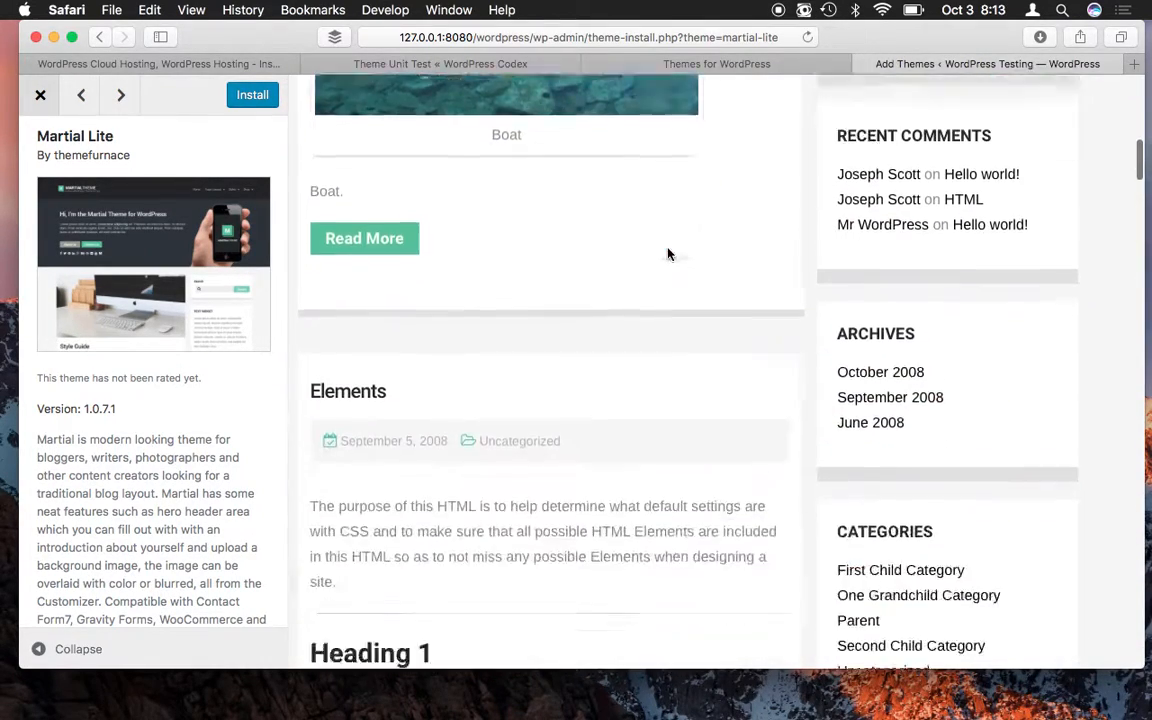
{"action": "scroll", "coordinate": [669, 254], "scroll_direction": "down", "scroll_amount": 20}
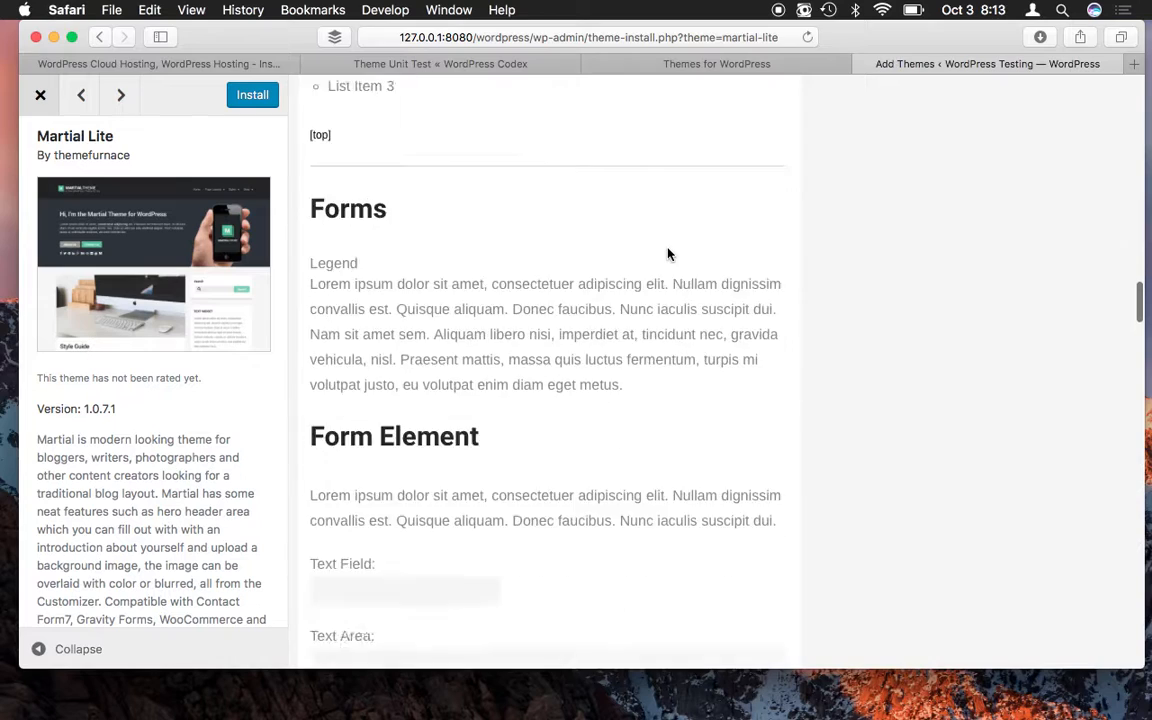
{"action": "scroll", "coordinate": [668, 253], "scroll_direction": "down", "scroll_amount": 20}
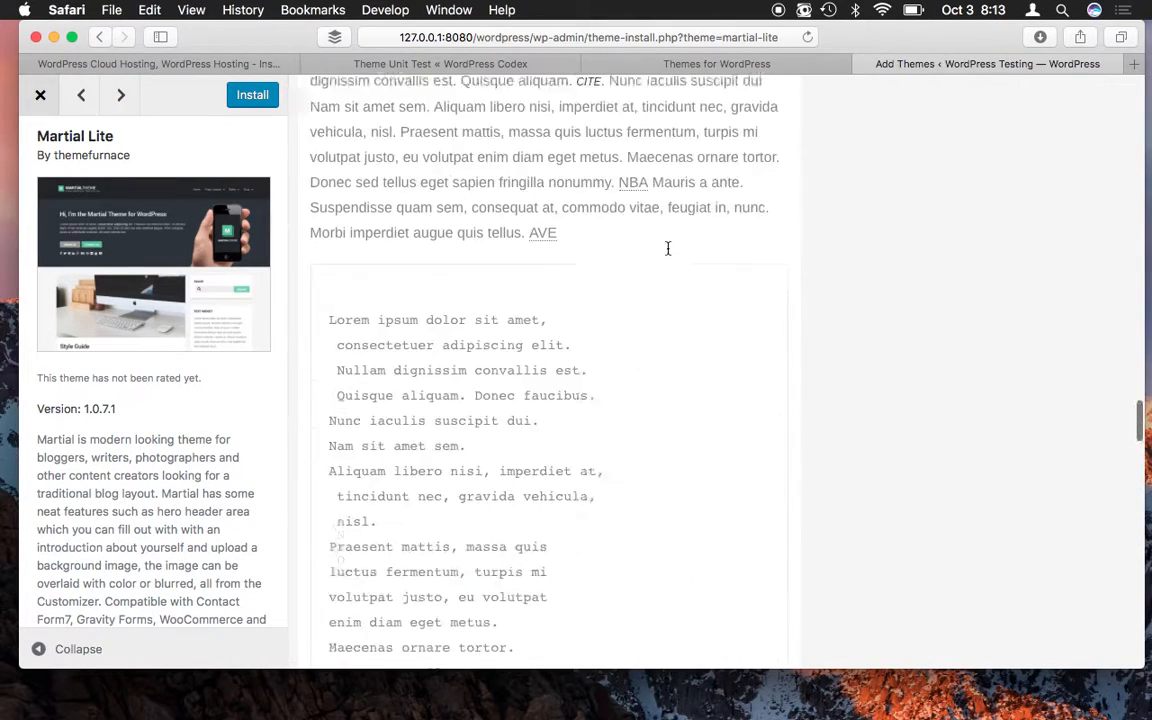
{"action": "scroll", "coordinate": [669, 254], "scroll_direction": "down", "scroll_amount": 10}
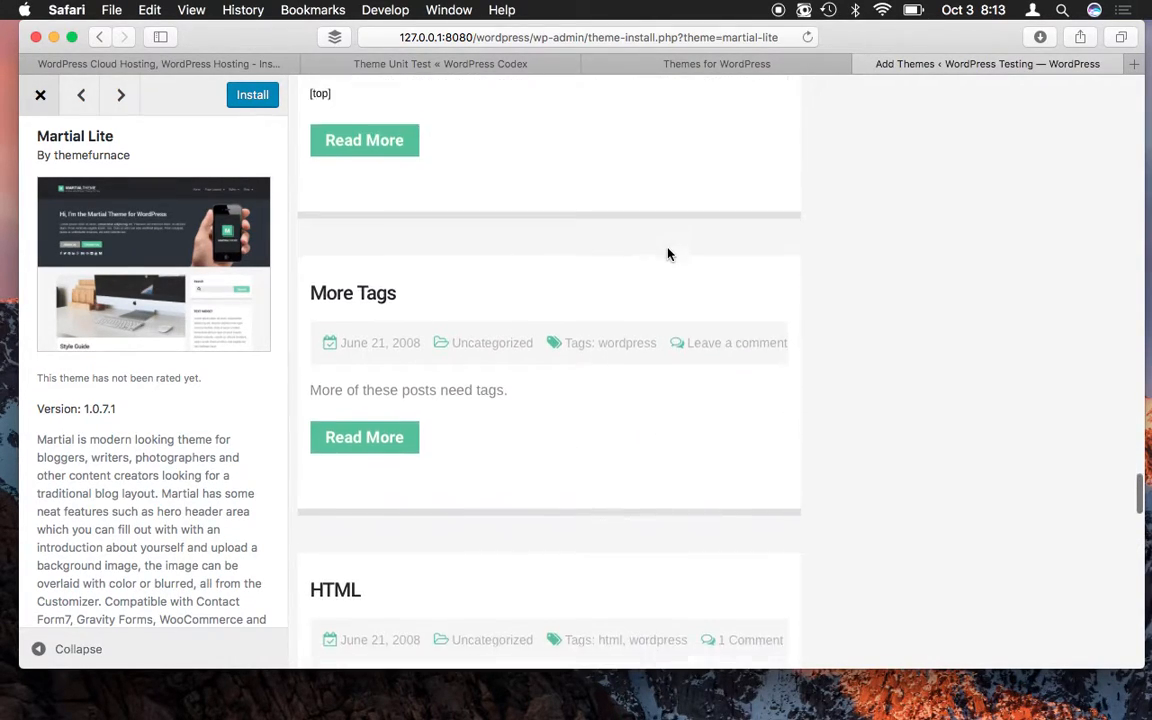
{"action": "scroll", "coordinate": [669, 254], "scroll_direction": "down", "scroll_amount": 10}
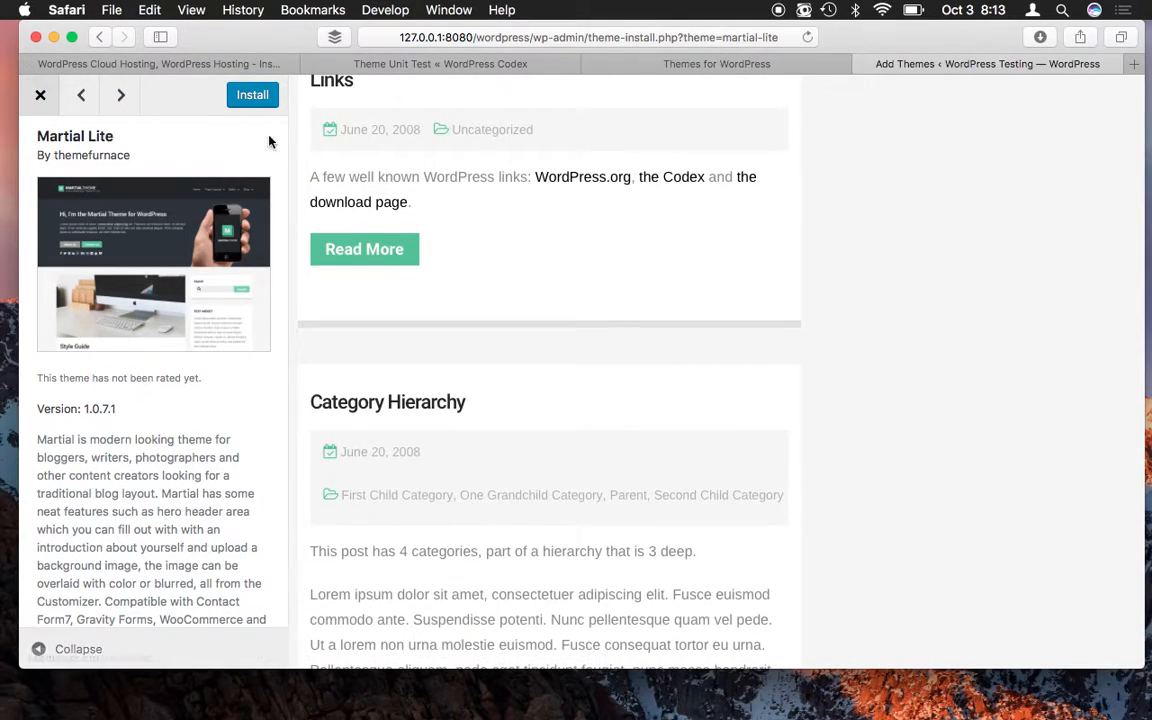
{"action": "left_click", "coordinate": [250, 100]}
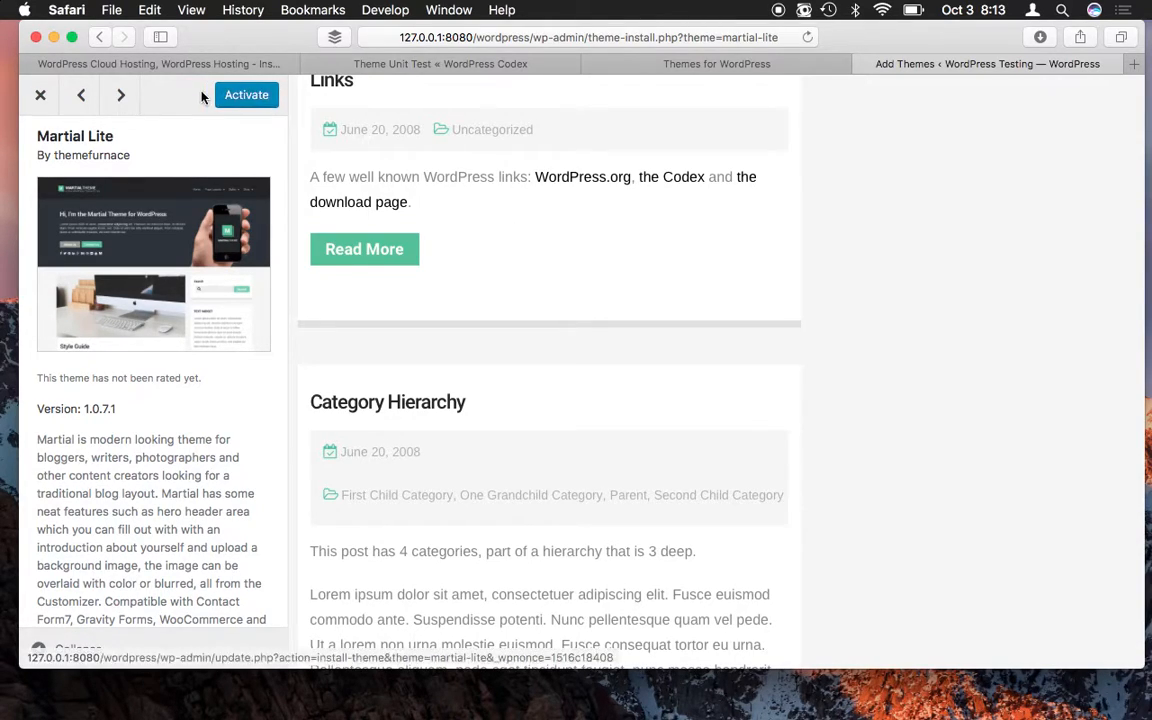
{"action": "left_click", "coordinate": [255, 103]}
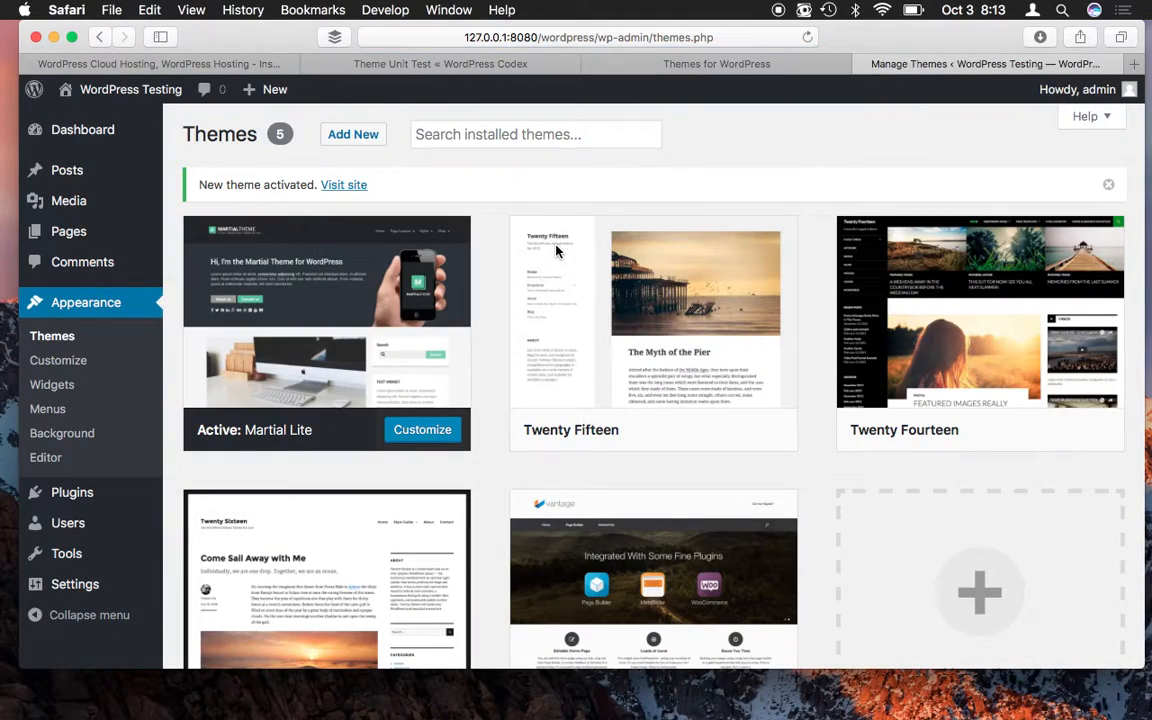
{"action": "mouse_move", "coordinate": [405, 427]}
{"action": "left_click", "coordinate": [347, 322]}
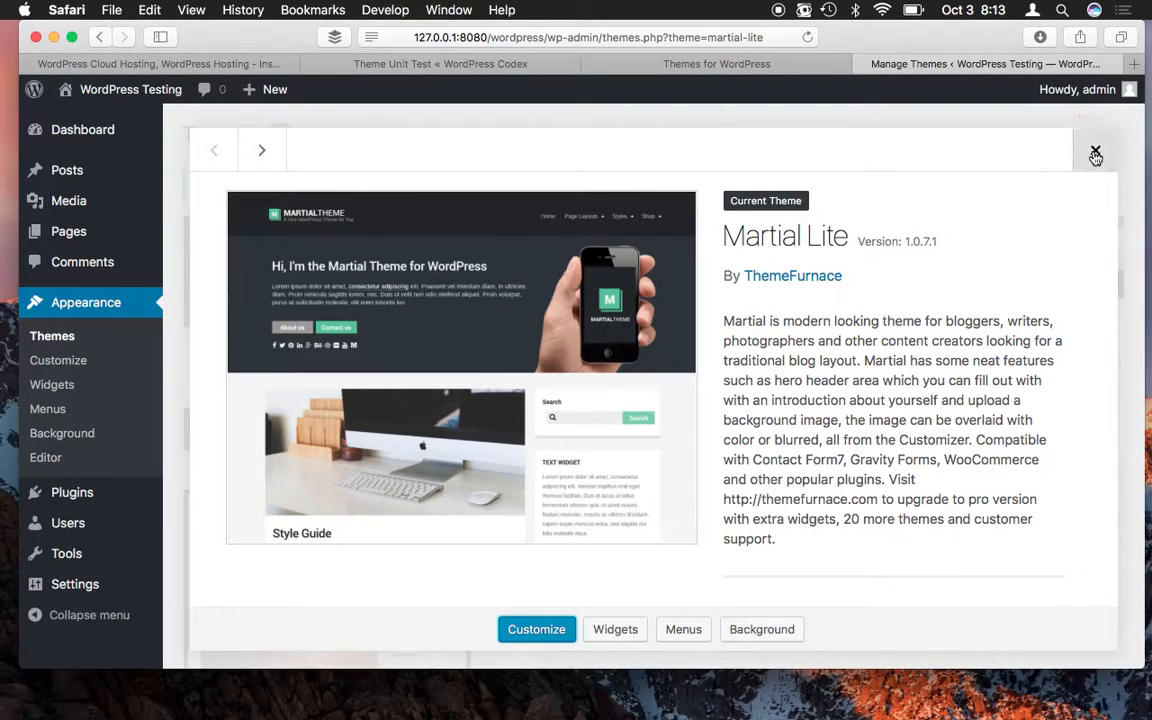
{"action": "left_click", "coordinate": [1095, 151]}
{"action": "left_click", "coordinate": [422, 429]}
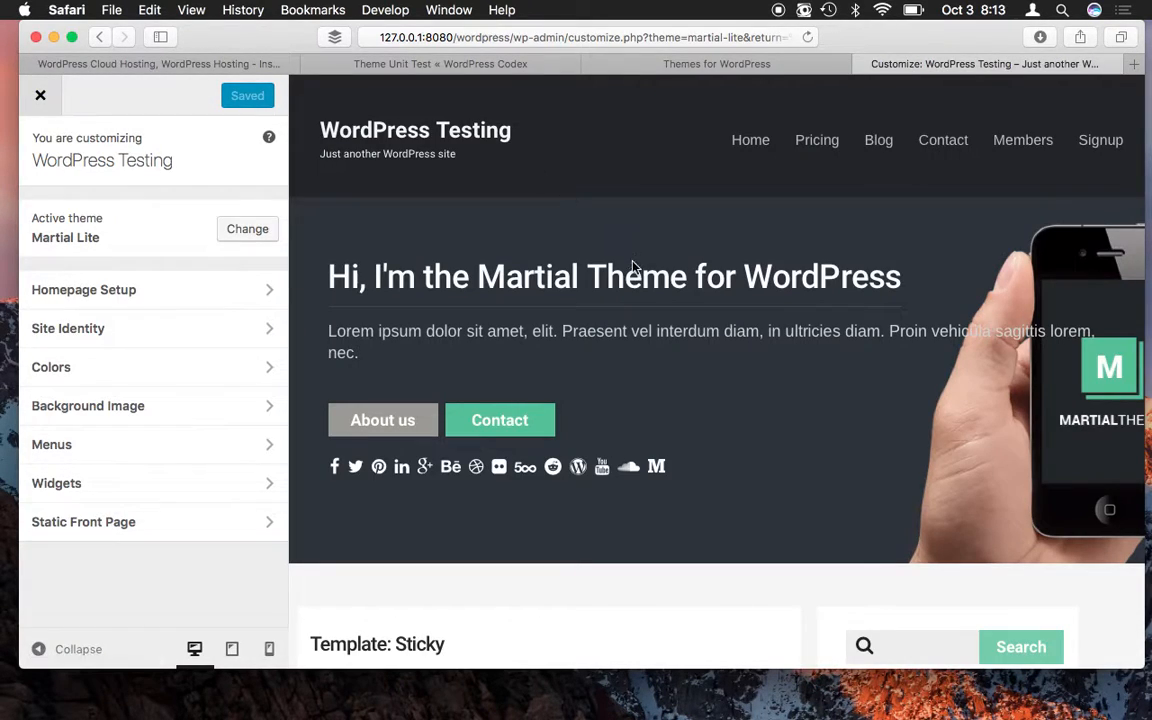
{"action": "scroll", "coordinate": [633, 265], "scroll_direction": "down", "scroll_amount": 3}
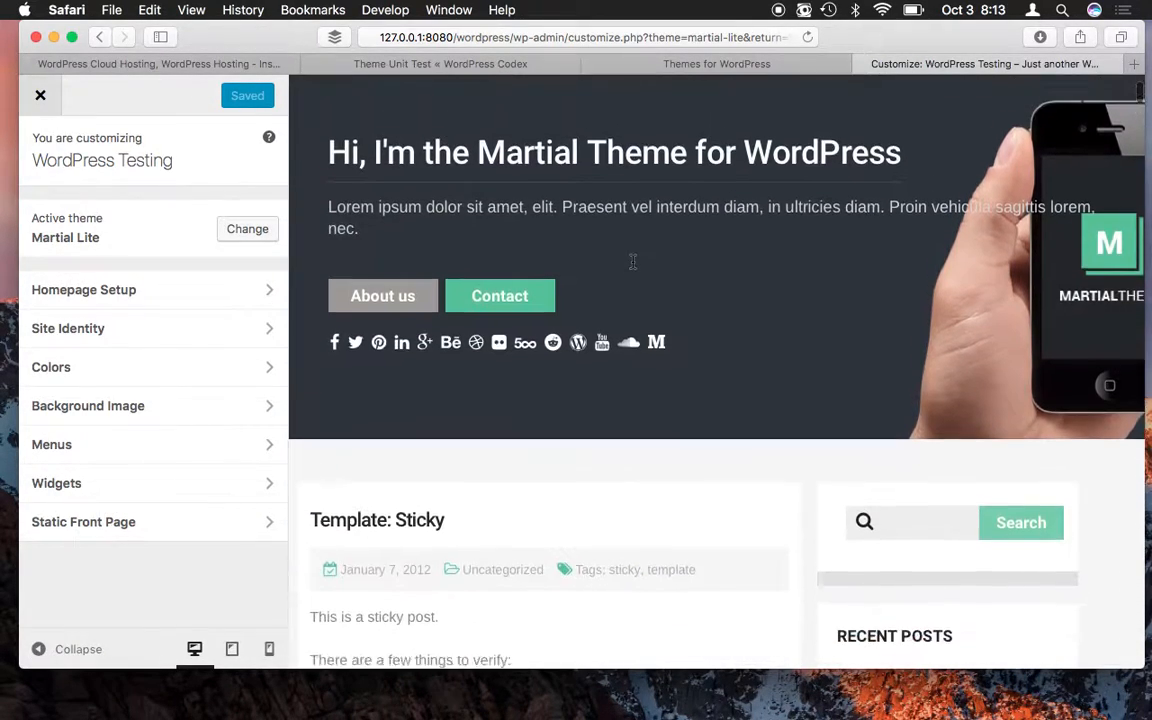
{"action": "scroll", "coordinate": [633, 262], "scroll_direction": "up", "scroll_amount": 3}
{"action": "scroll", "coordinate": [633, 265], "scroll_direction": "down", "scroll_amount": 5}
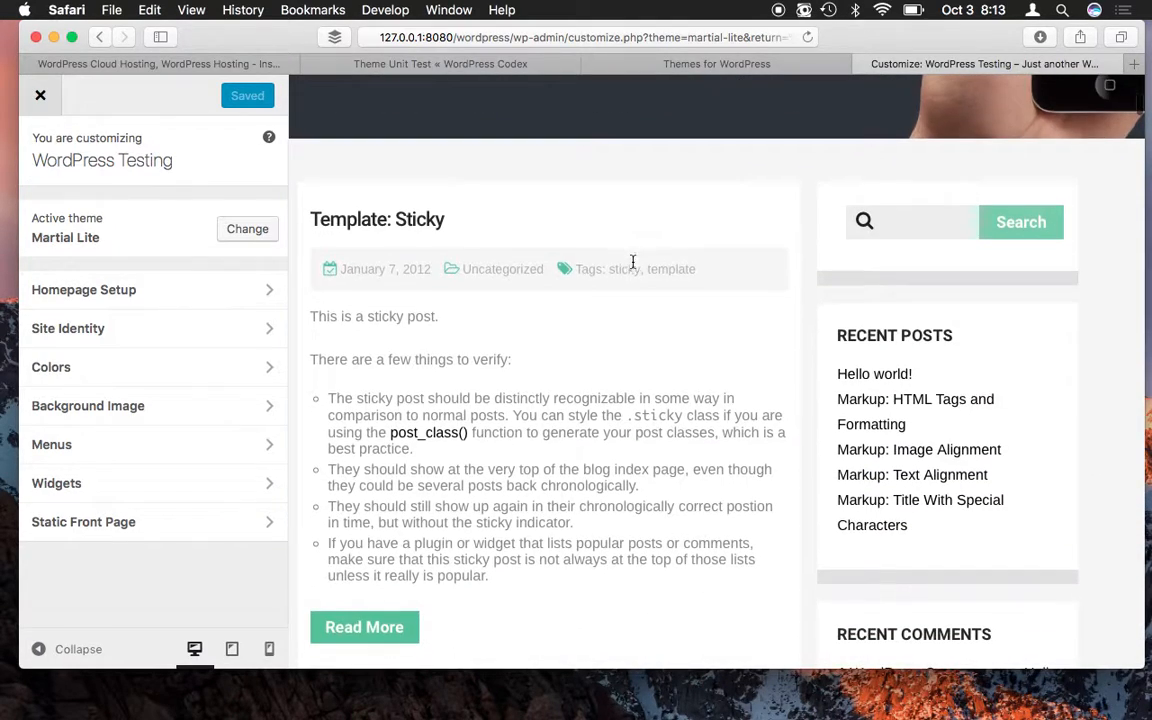
{"action": "scroll", "coordinate": [633, 265], "scroll_direction": "down", "scroll_amount": 2}
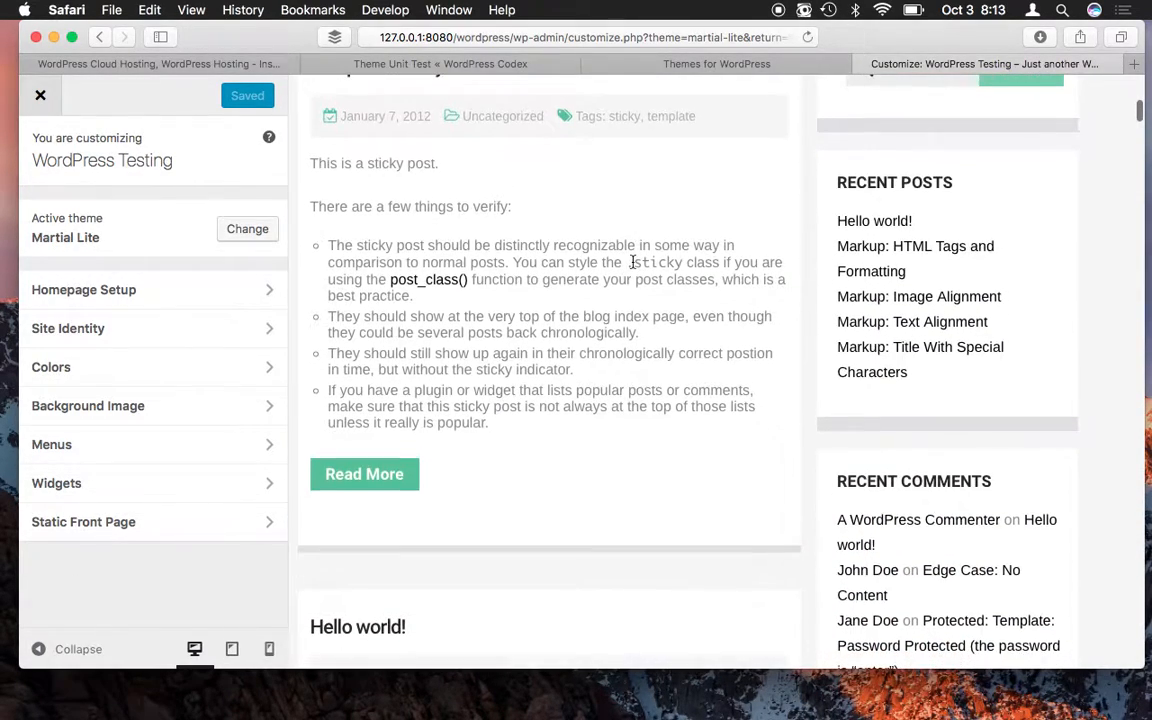
{"action": "scroll", "coordinate": [633, 263], "scroll_direction": "down", "scroll_amount": 8}
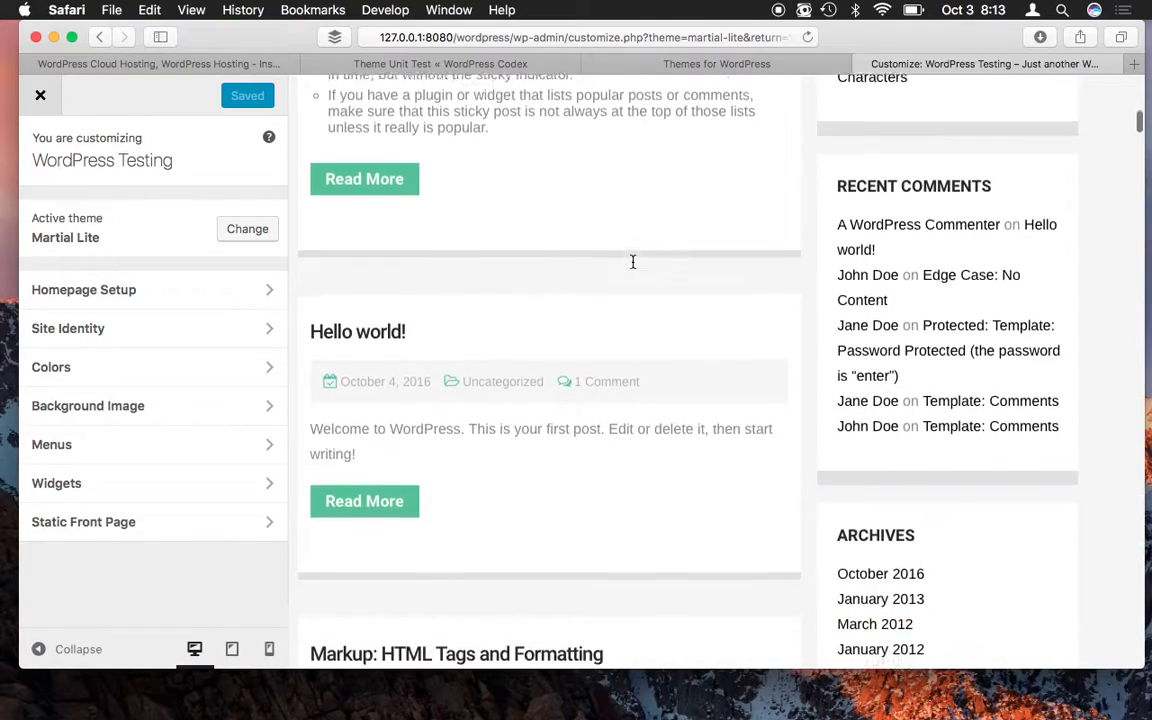
{"action": "scroll", "coordinate": [633, 265], "scroll_direction": "down", "scroll_amount": 7}
{"action": "scroll", "coordinate": [633, 265], "scroll_direction": "up", "scroll_amount": 2}
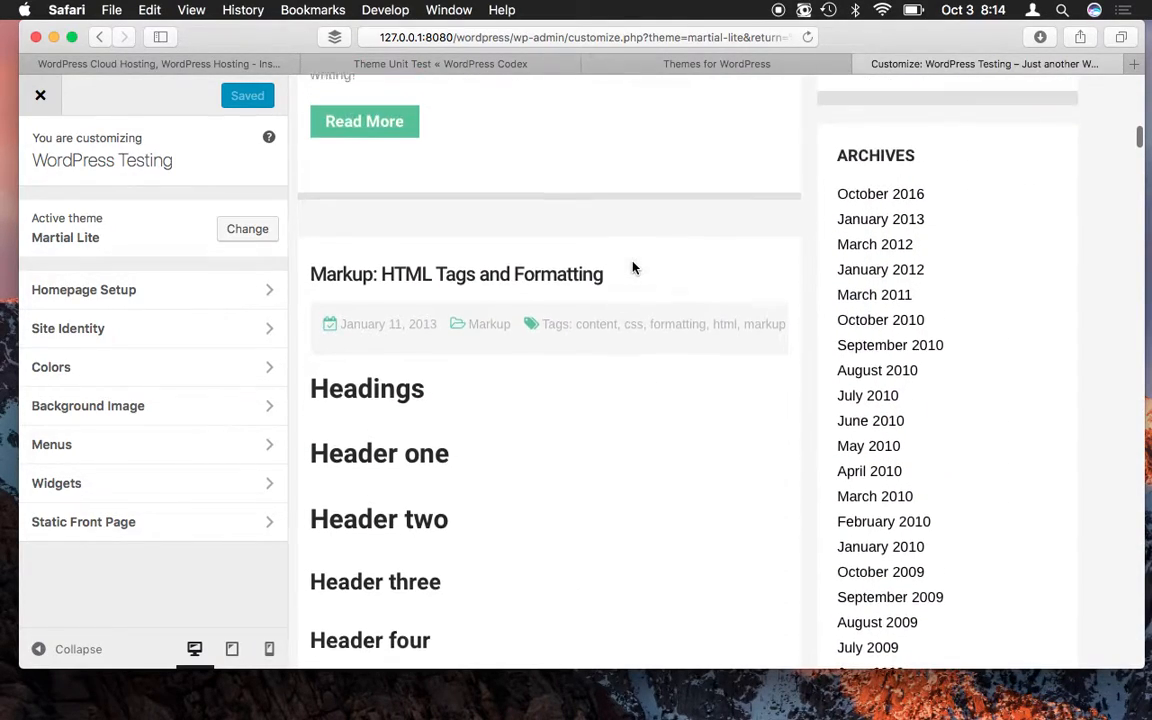
{"action": "scroll", "coordinate": [884, 288], "scroll_direction": "down", "scroll_amount": 15}
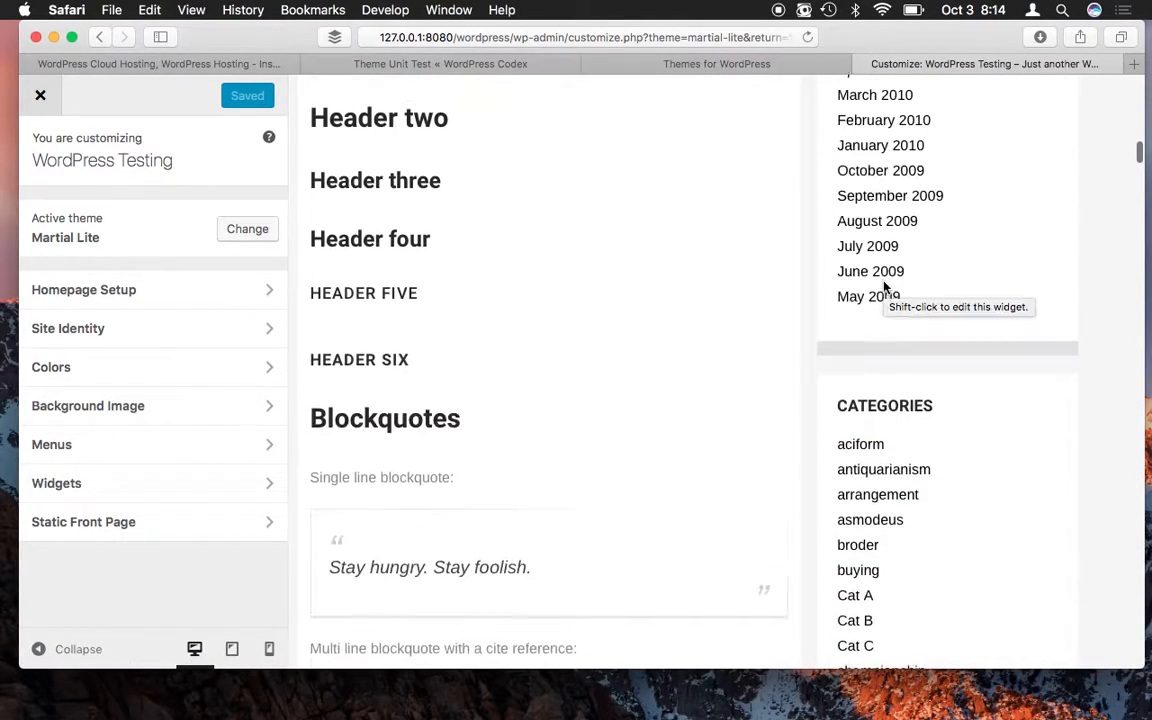
{"action": "scroll", "coordinate": [884, 288], "scroll_direction": "up", "scroll_amount": 2}
{"action": "scroll", "coordinate": [884, 288], "scroll_direction": "up", "scroll_amount": 20}
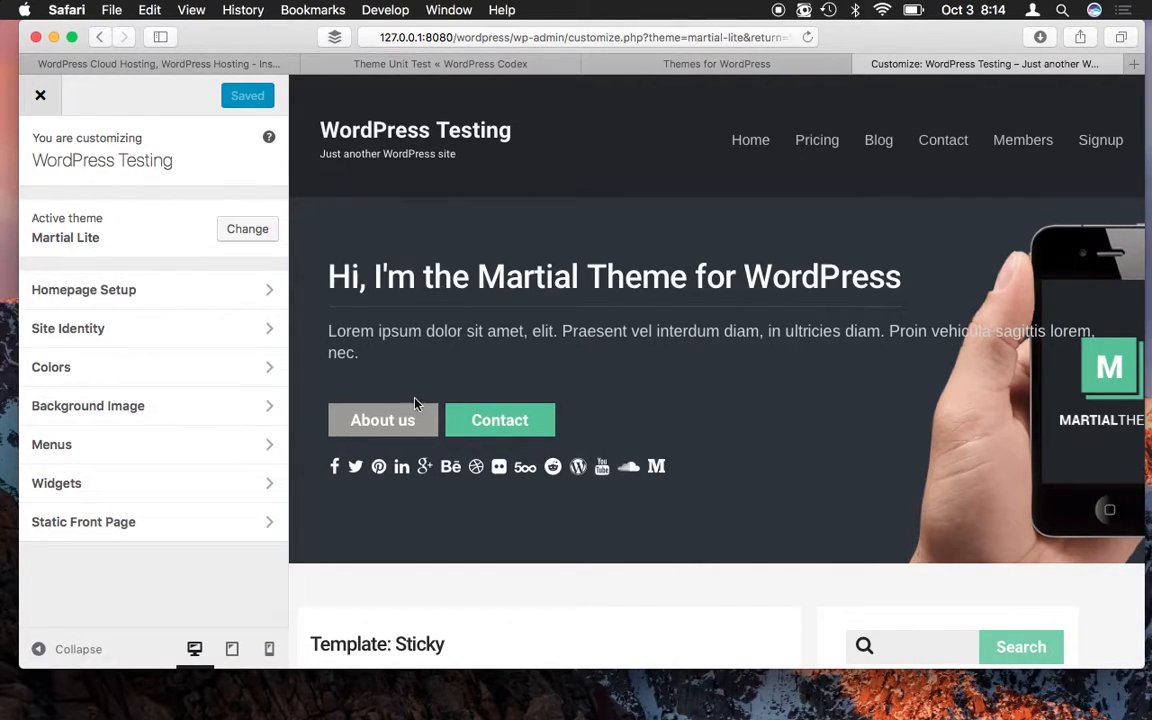
{"action": "left_click_drag", "start_coordinate": [450, 279], "coordinate": [727, 283]}
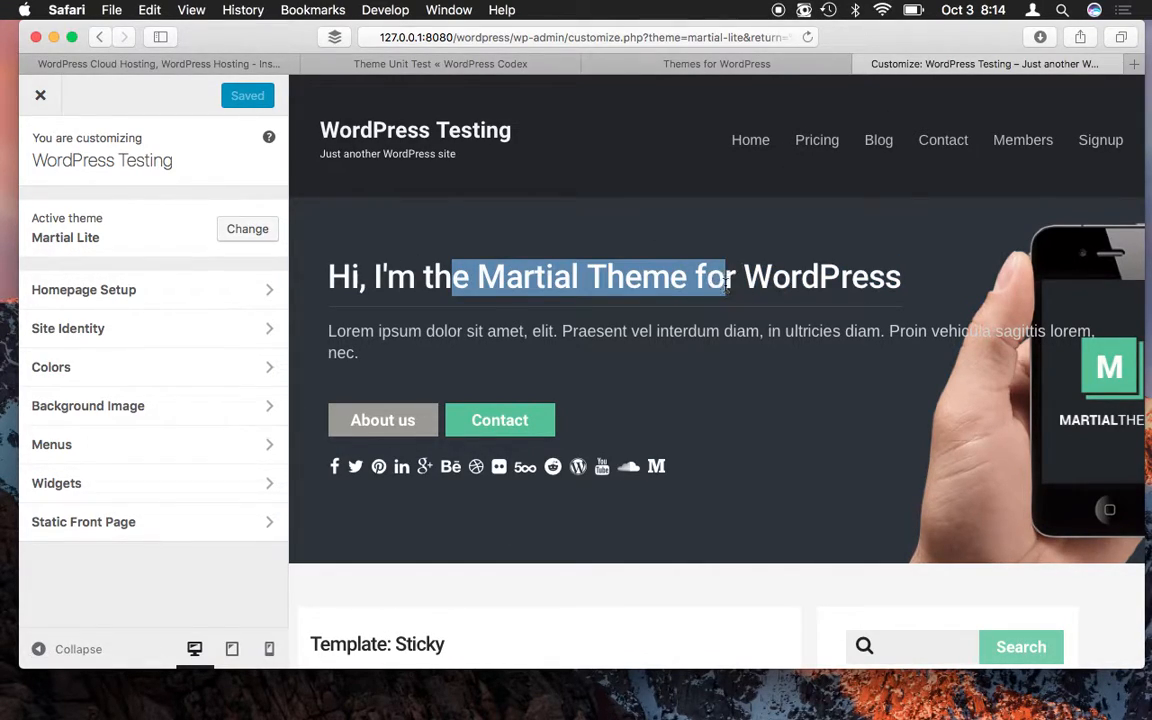
{"action": "left_click", "coordinate": [598, 286]}
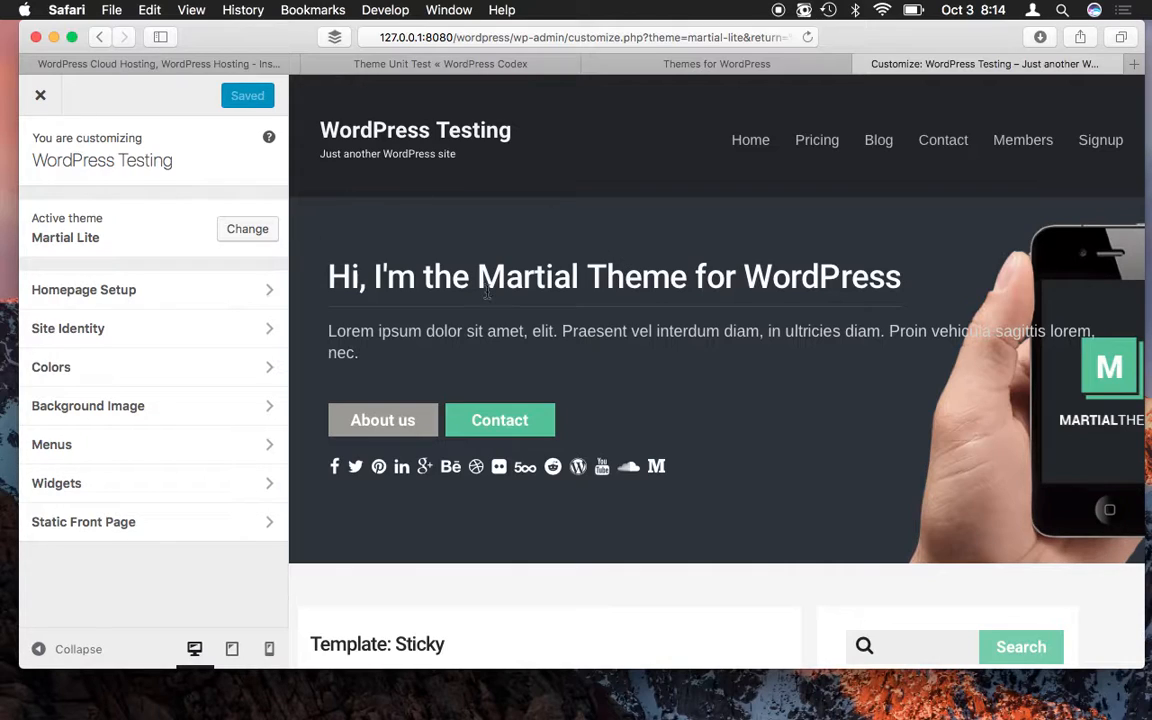
- Under Homepage Setup > Hero Banner, replace 'Martial' with 'Fancy' in the banner title
{"action": "left_click", "coordinate": [112, 296]}
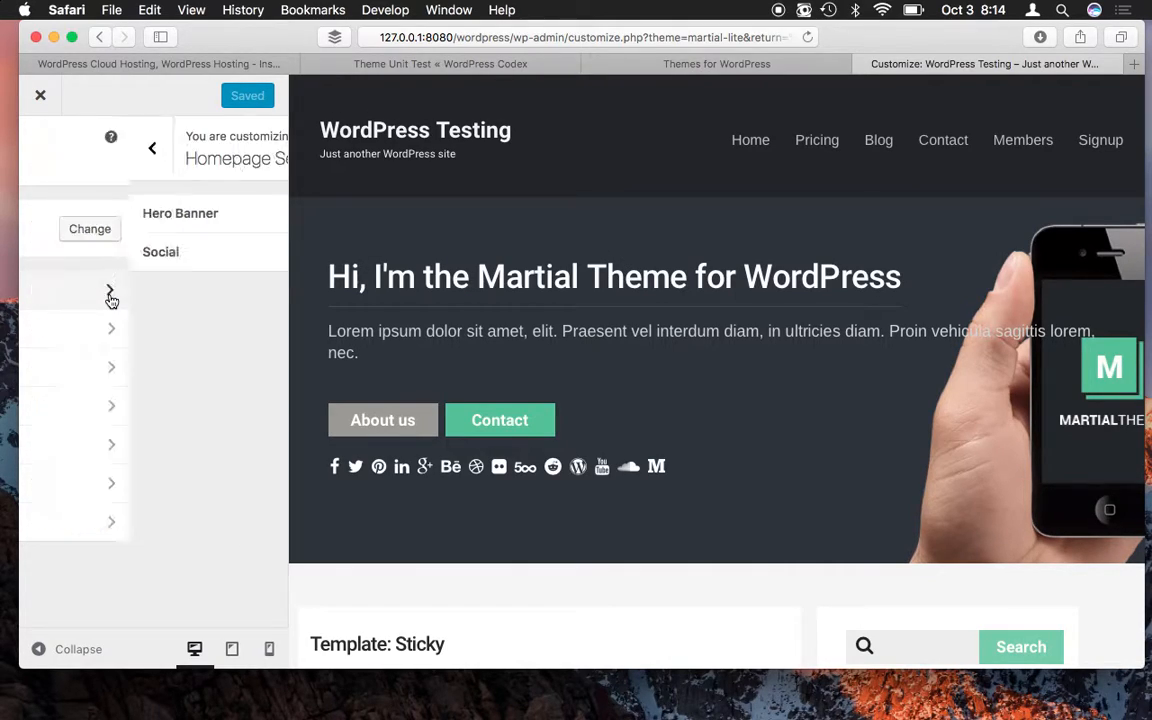
{"action": "left_click", "coordinate": [175, 222]}
{"action": "scroll", "coordinate": [194, 353], "scroll_direction": "down", "scroll_amount": 3}
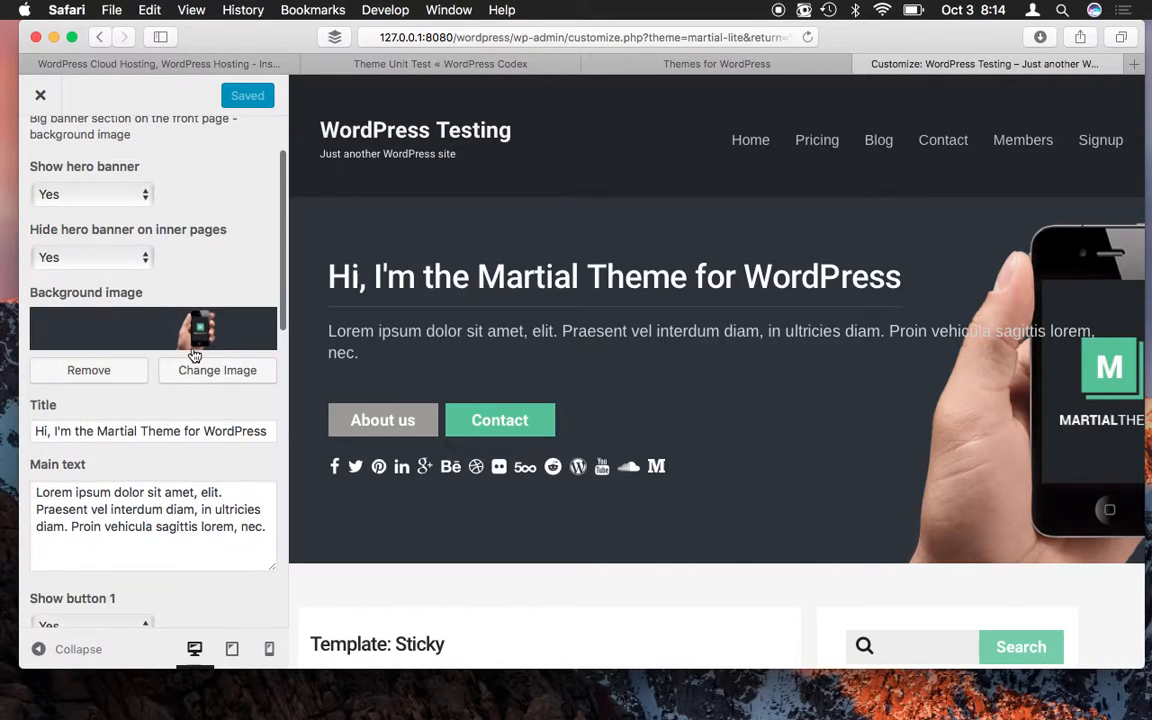
{"action": "scroll", "coordinate": [166, 480], "scroll_direction": "down", "scroll_amount": 4}
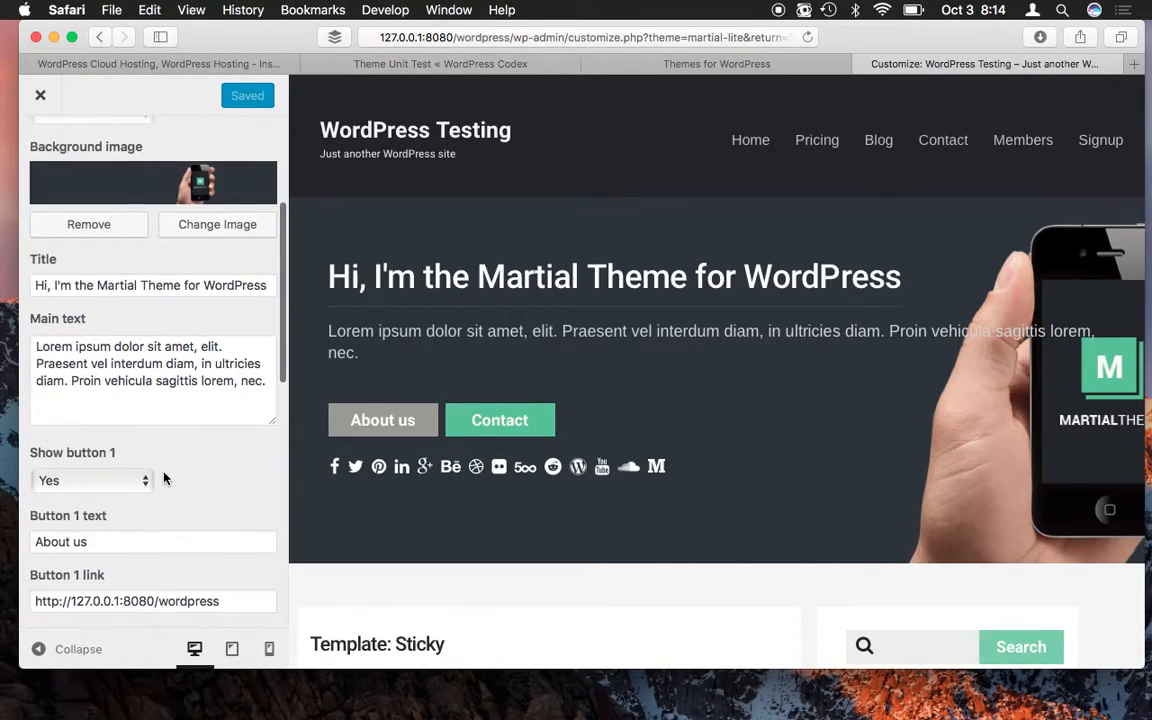
{"action": "left_click", "coordinate": [117, 284]}
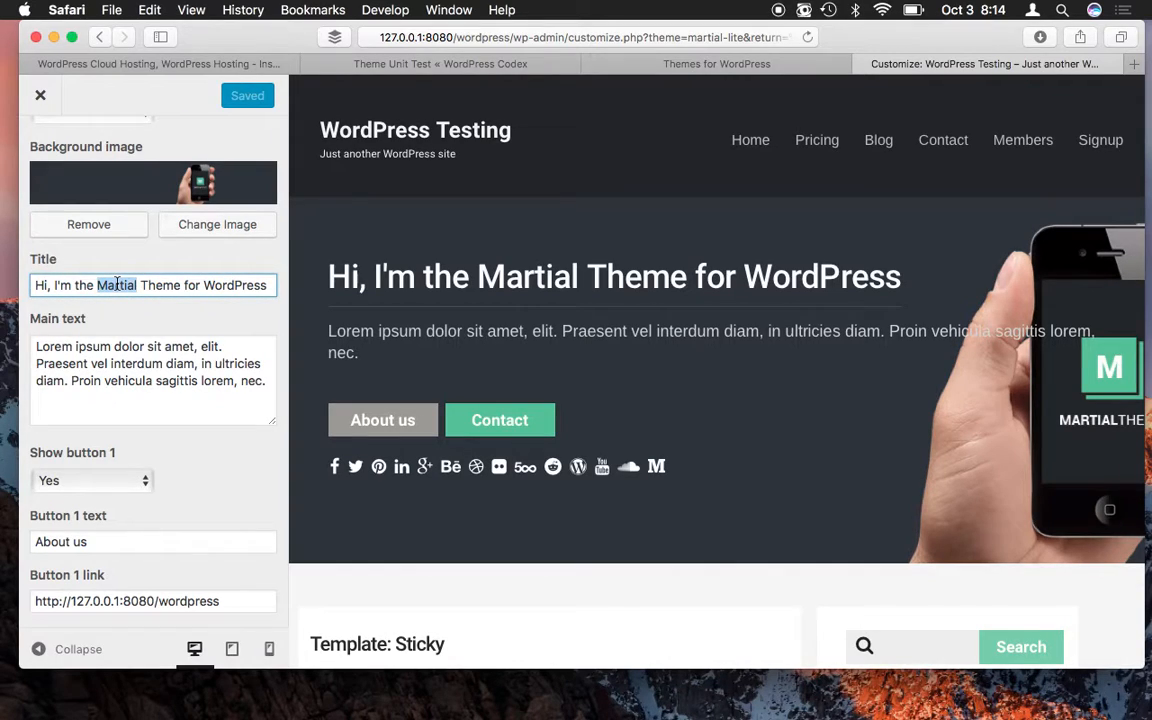
{"action": "type", "text": "Fancy"}
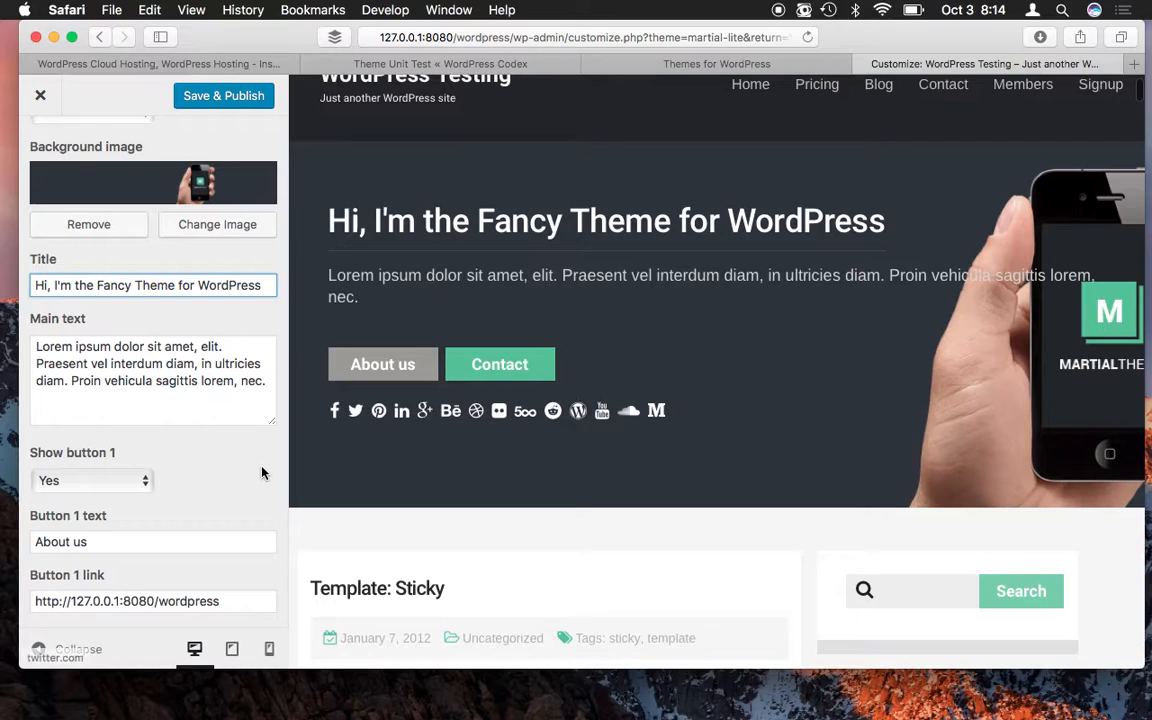
{"action": "scroll", "coordinate": [262, 473], "scroll_direction": "down", "scroll_amount": 6}
{"action": "scroll", "coordinate": [262, 473], "scroll_direction": "down", "scroll_amount": 5}
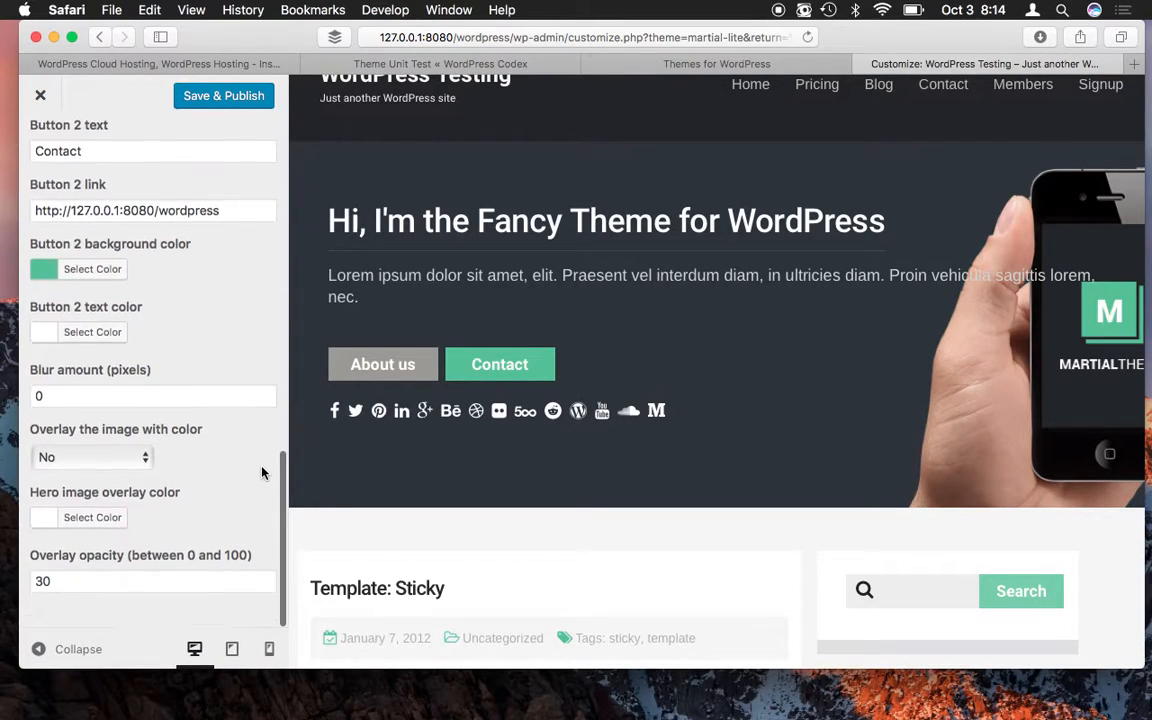
{"action": "scroll", "coordinate": [262, 473], "scroll_direction": "up", "scroll_amount": 15}
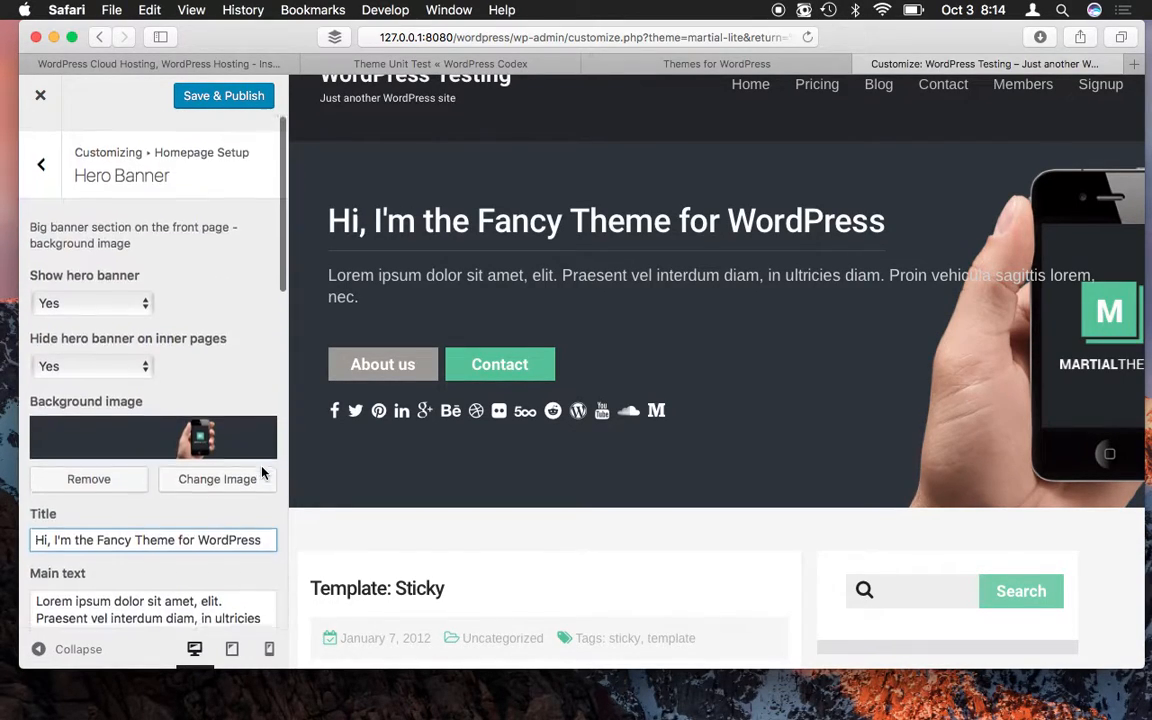
- Back out of the Hero Banner settings two levels in the Customizer
{"action": "left_click", "coordinate": [39, 149]}
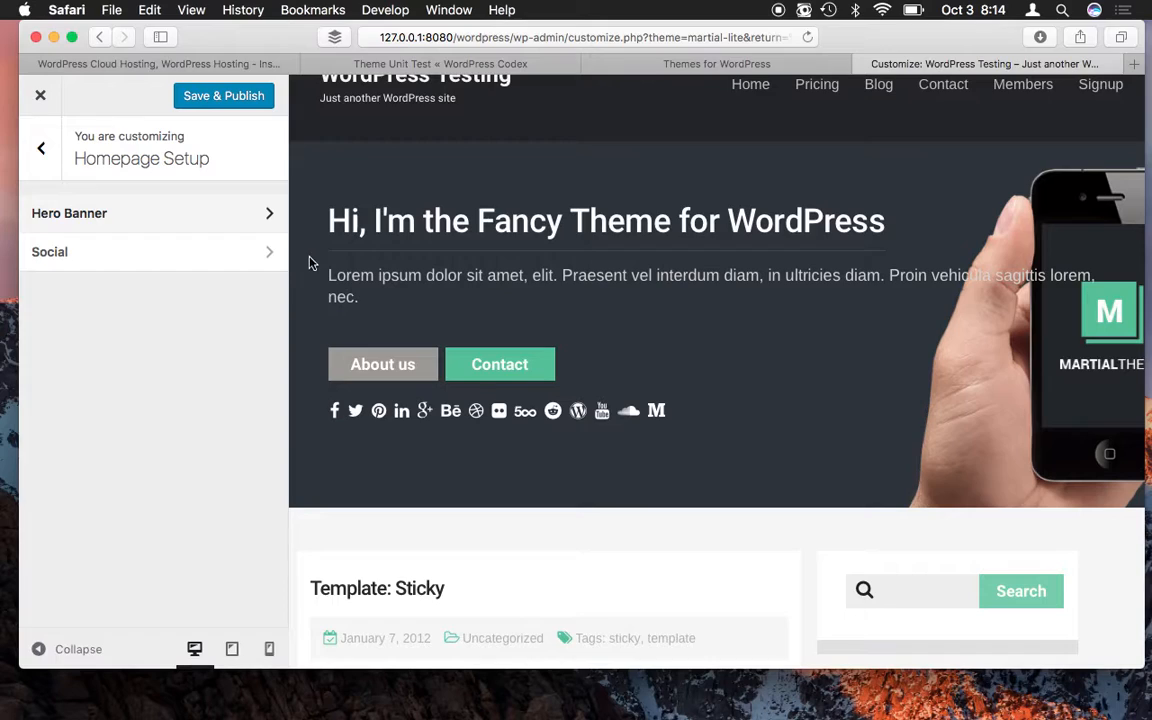
{"action": "left_click", "coordinate": [43, 150]}
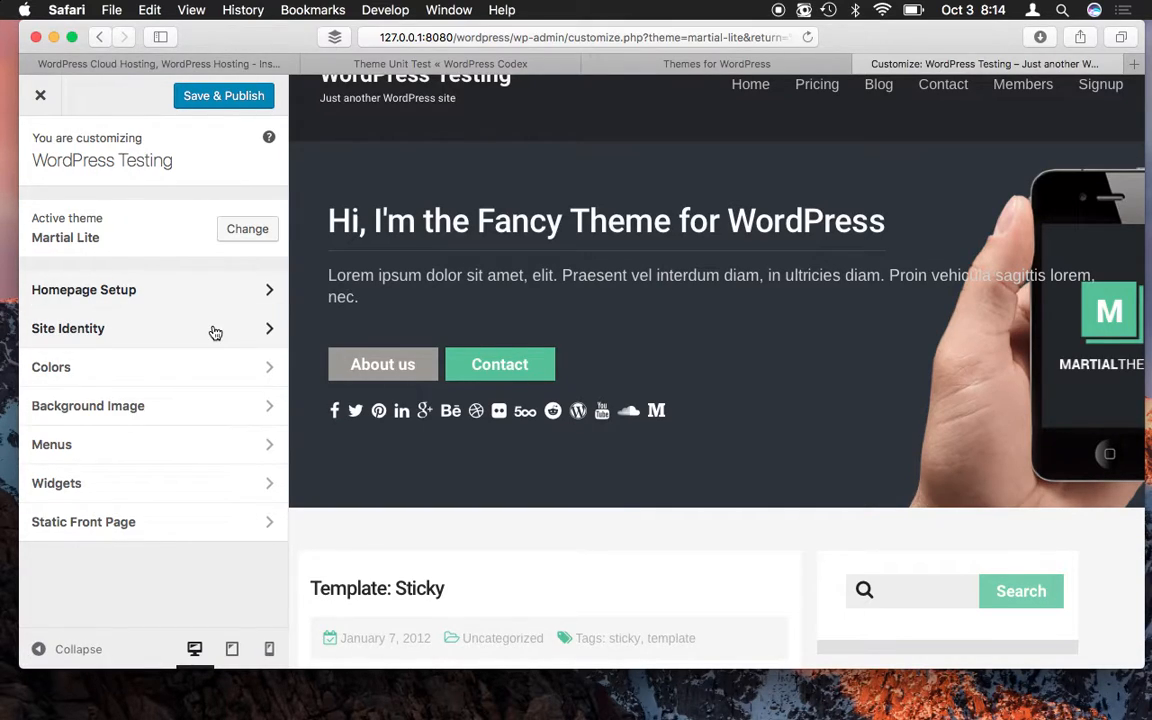
- Close the customizer discarding the unpublished title change, and go to Plugins > Installed Plugins
{"action": "left_click", "coordinate": [42, 97]}
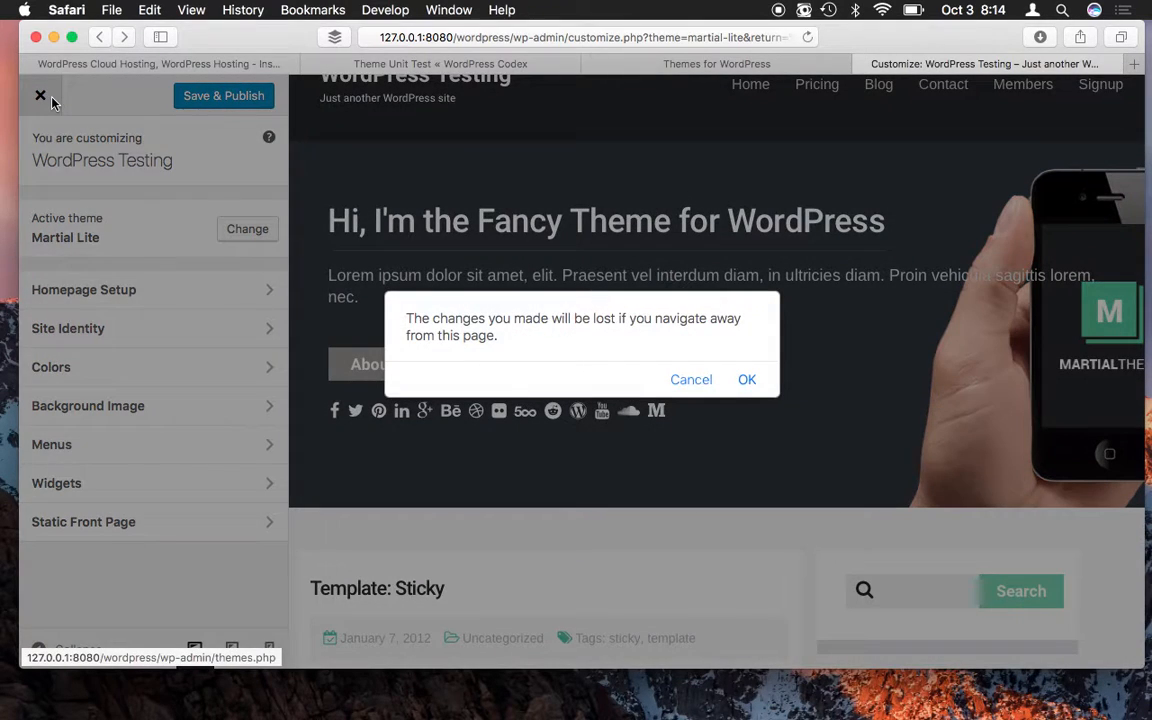
{"action": "left_click", "coordinate": [748, 381]}
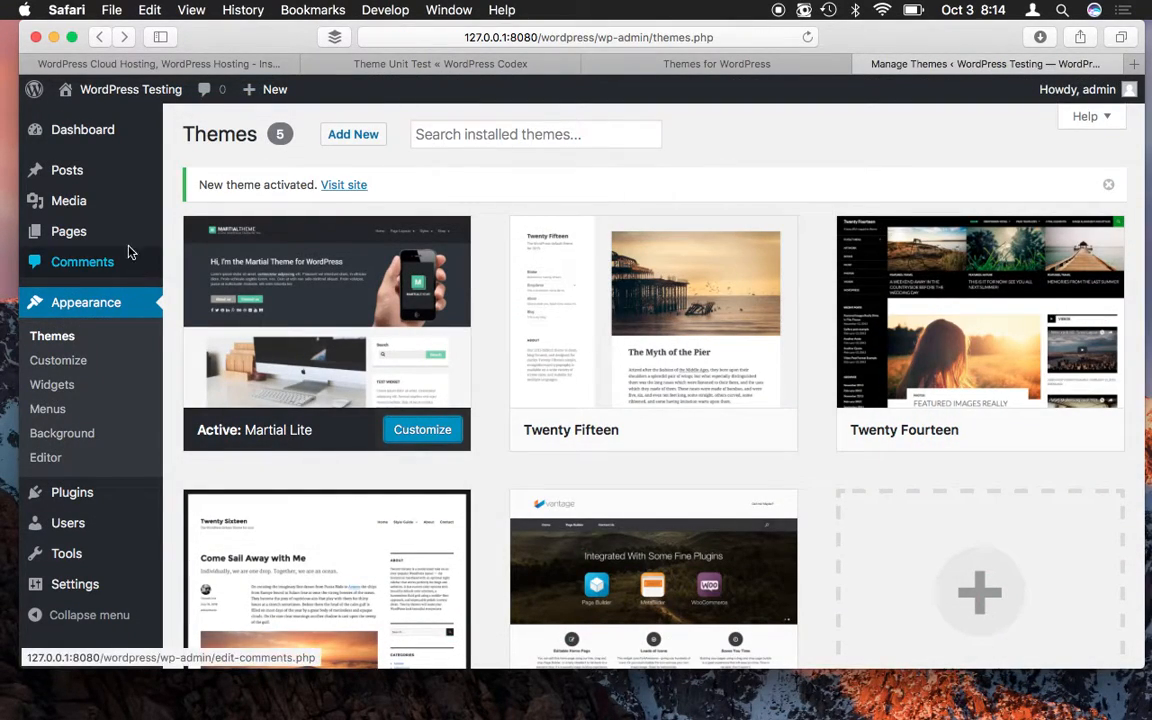
{"action": "scroll", "coordinate": [141, 304], "scroll_direction": "down", "scroll_amount": 3}
{"action": "mouse_move", "coordinate": [68, 498]}
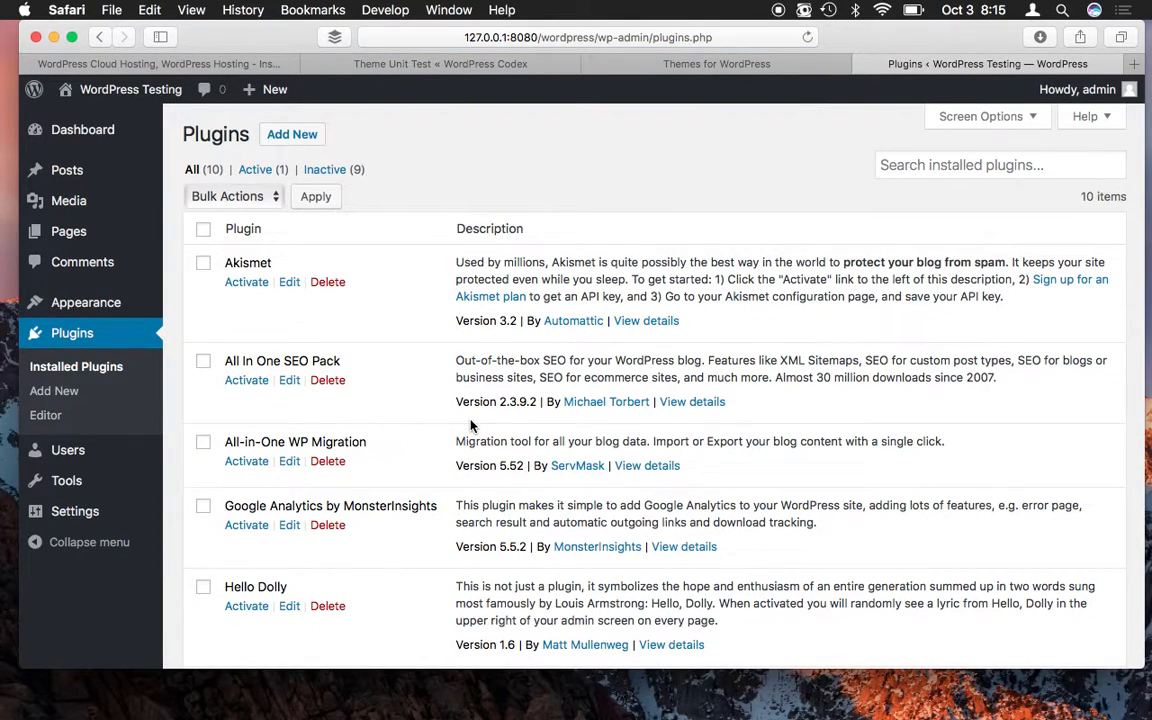
- Open Add New plugins and put the cursor in the Search Plugins field
{"action": "left_click", "coordinate": [282, 137]}
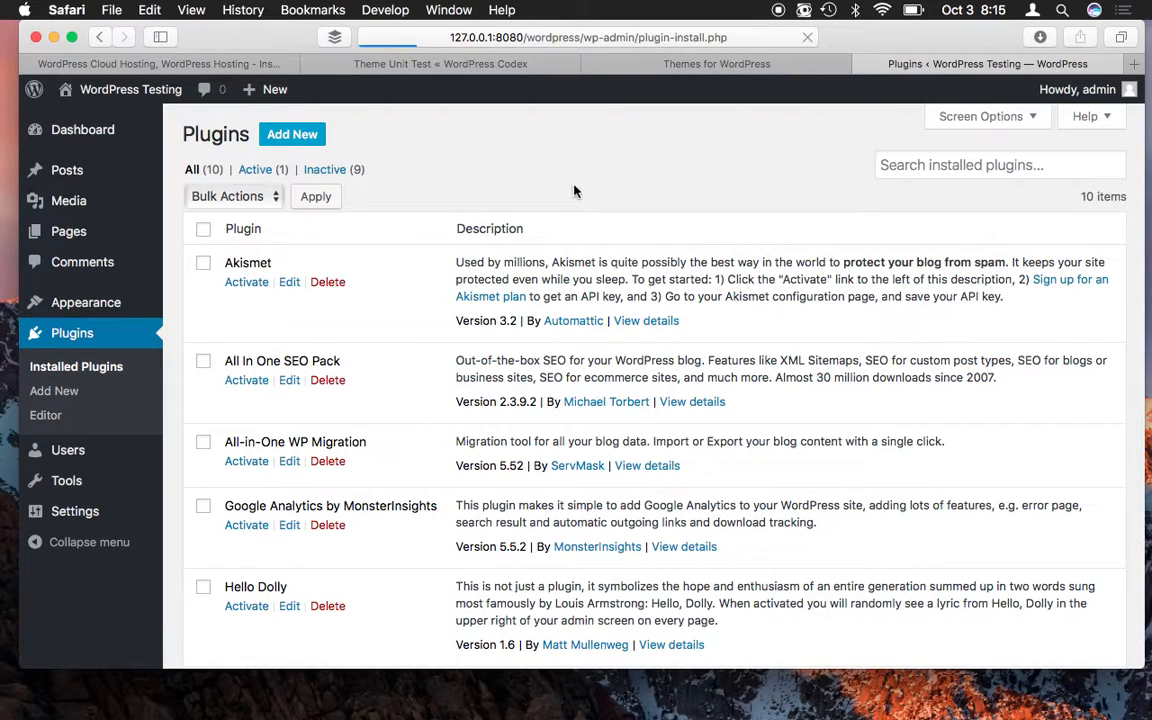
{"action": "left_click", "coordinate": [944, 189]}
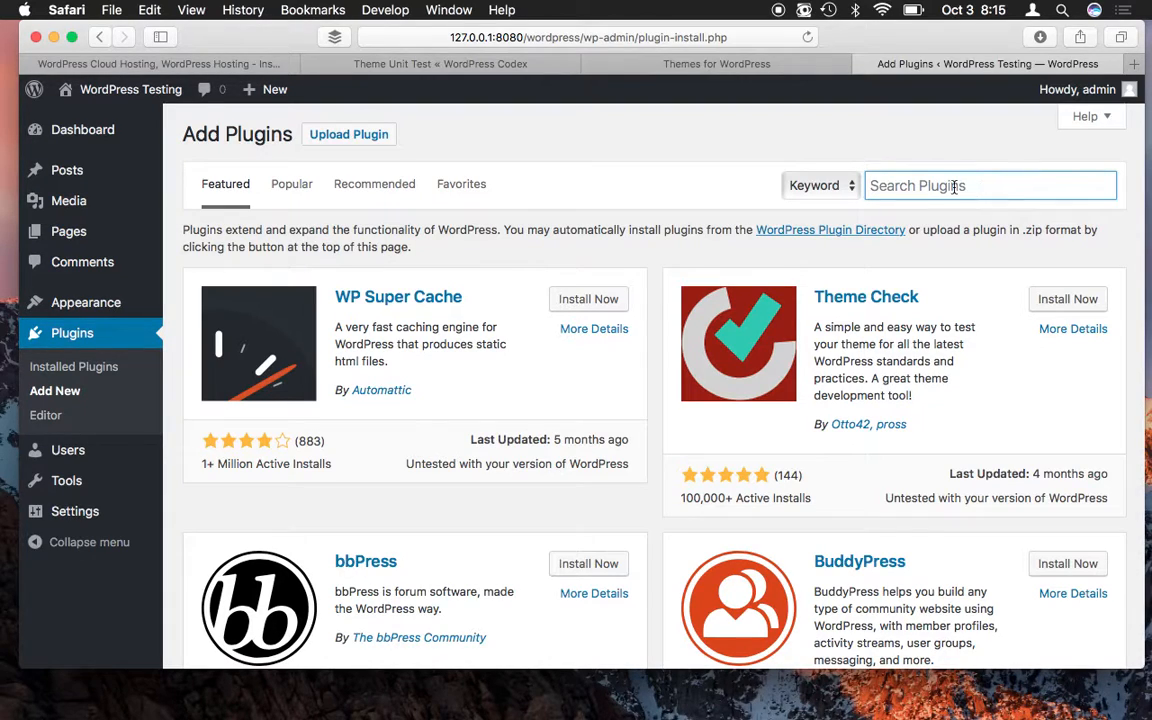
- Search plugins for 'event calendar' and scroll through results like Events Calendar and Event Tickets
{"action": "type", "text": "event calendar"}
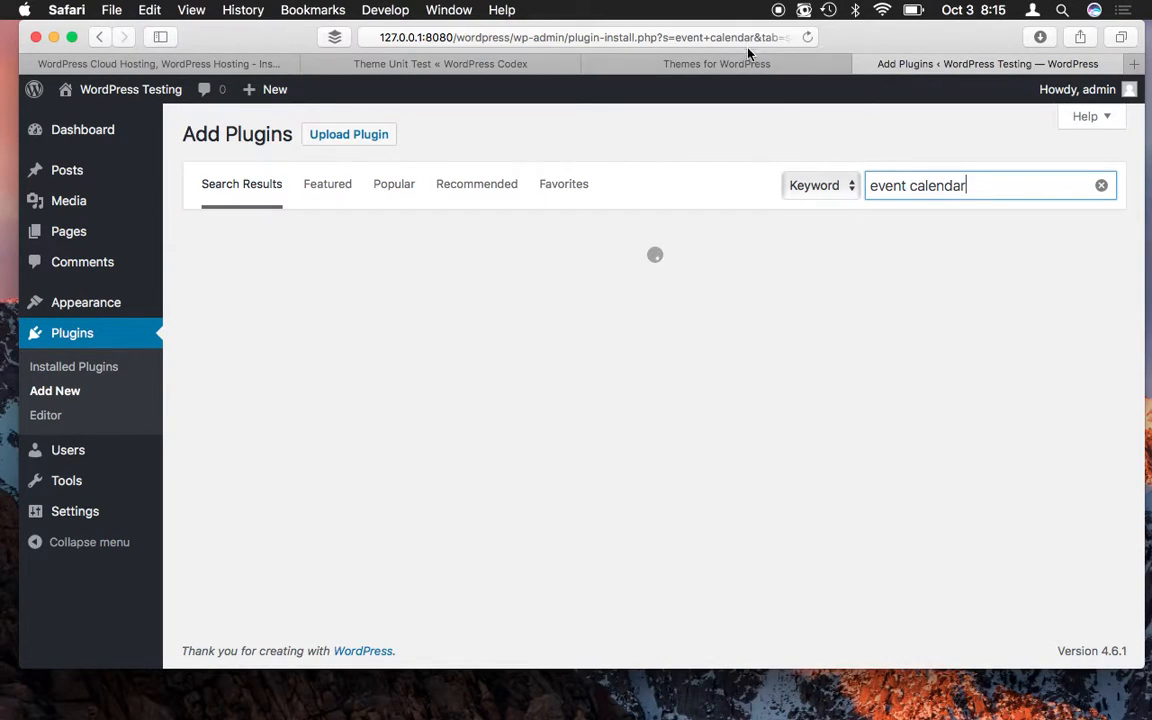
{"action": "scroll", "coordinate": [745, 256], "scroll_direction": "down", "scroll_amount": 10}
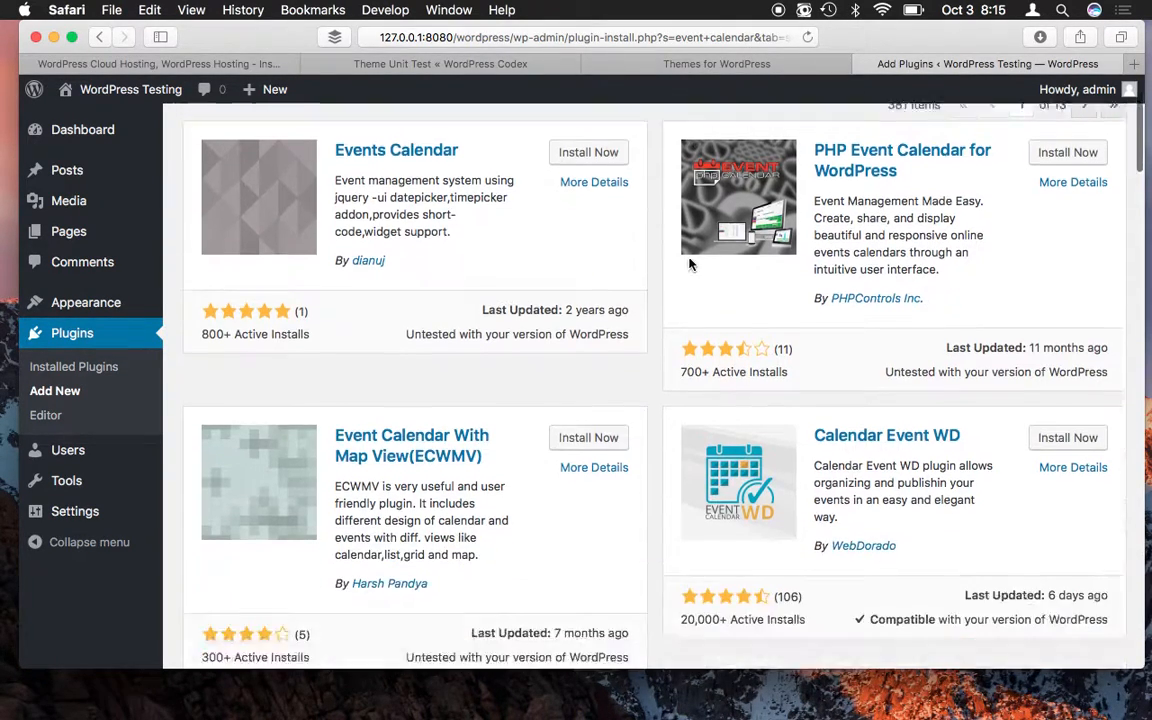
{"action": "scroll", "coordinate": [689, 263], "scroll_direction": "down", "scroll_amount": 12}
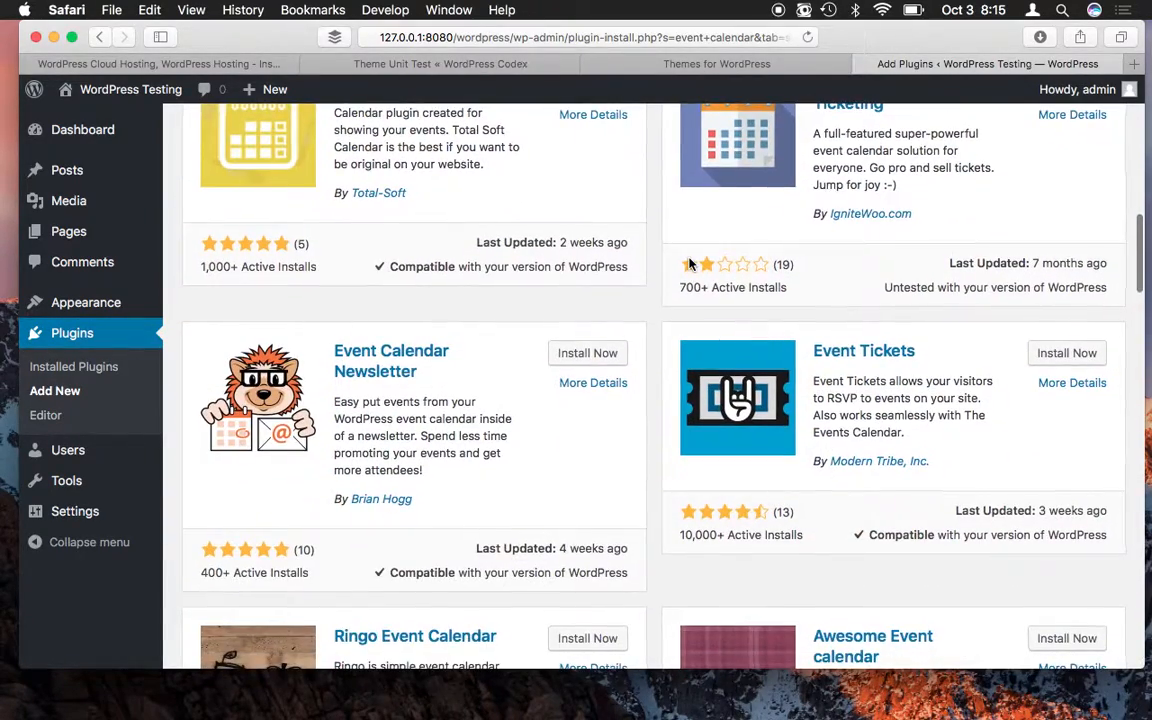
{"action": "scroll", "coordinate": [689, 264], "scroll_direction": "down", "scroll_amount": 2}
{"action": "scroll", "coordinate": [690, 265], "scroll_direction": "down", "scroll_amount": 1}
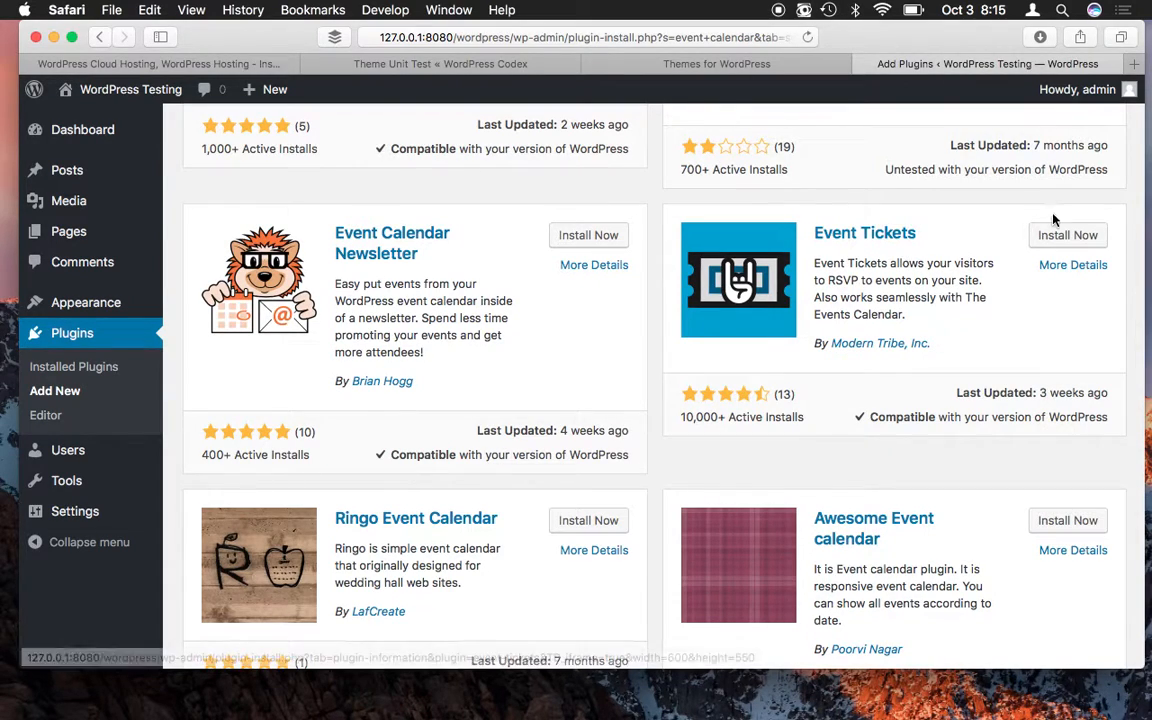
{"action": "scroll", "coordinate": [1040, 268], "scroll_direction": "up", "scroll_amount": 5}
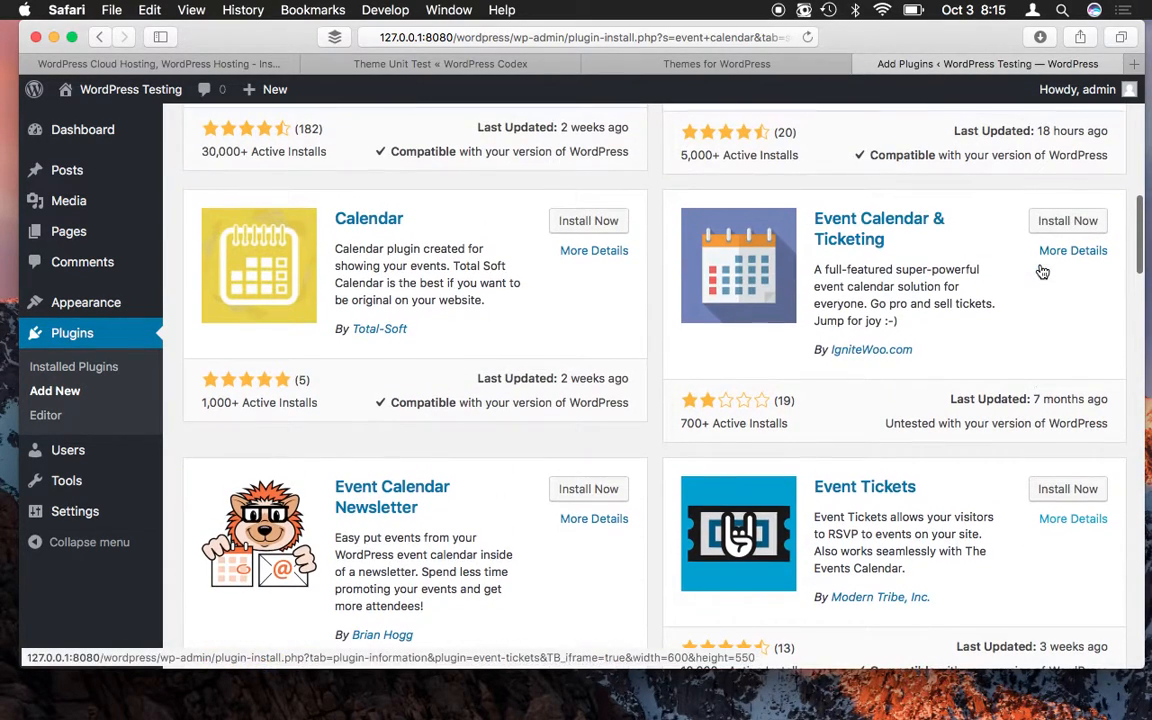
- Install the Event Tickets and Event Calendar & Ticketing plugins from the 'event calendar' results
{"action": "left_click", "coordinate": [1082, 490]}
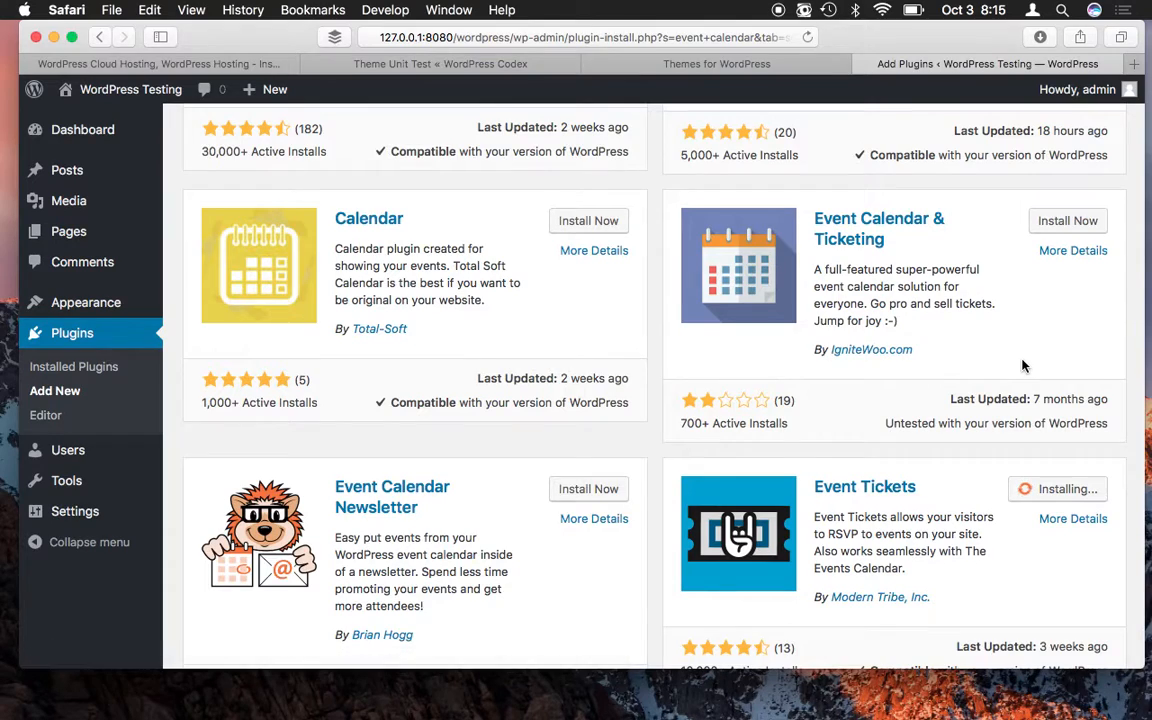
{"action": "scroll", "coordinate": [1022, 366], "scroll_direction": "up", "scroll_amount": 1}
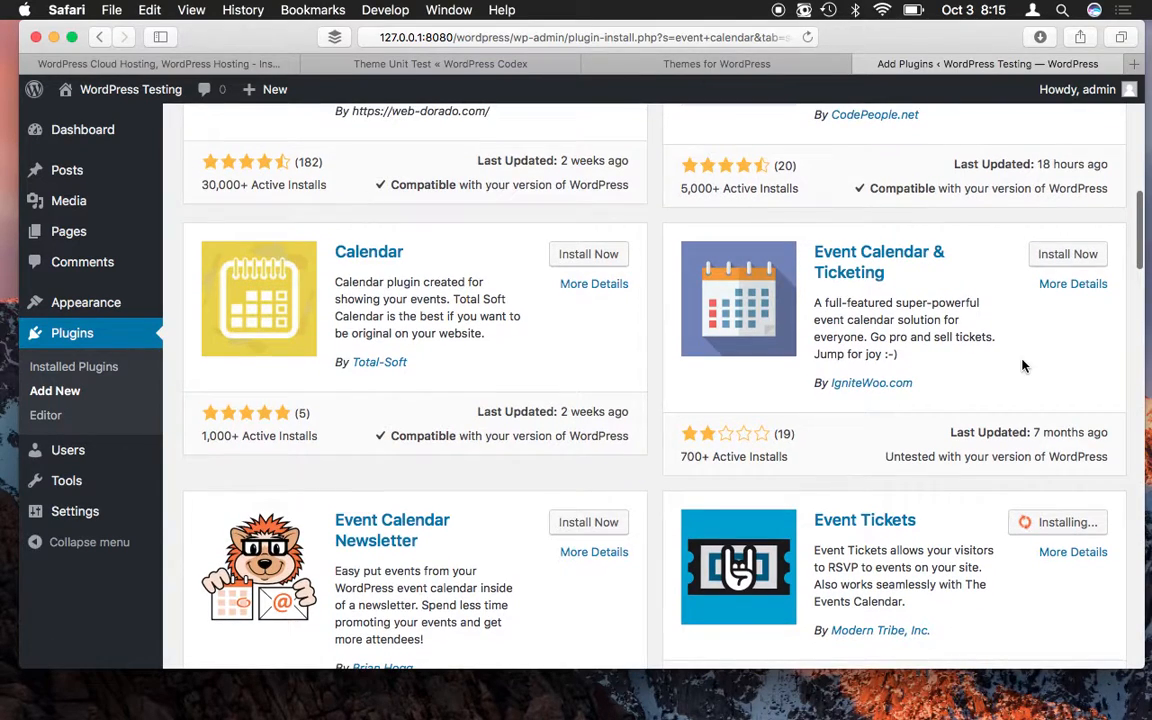
{"action": "left_click", "coordinate": [1052, 258]}
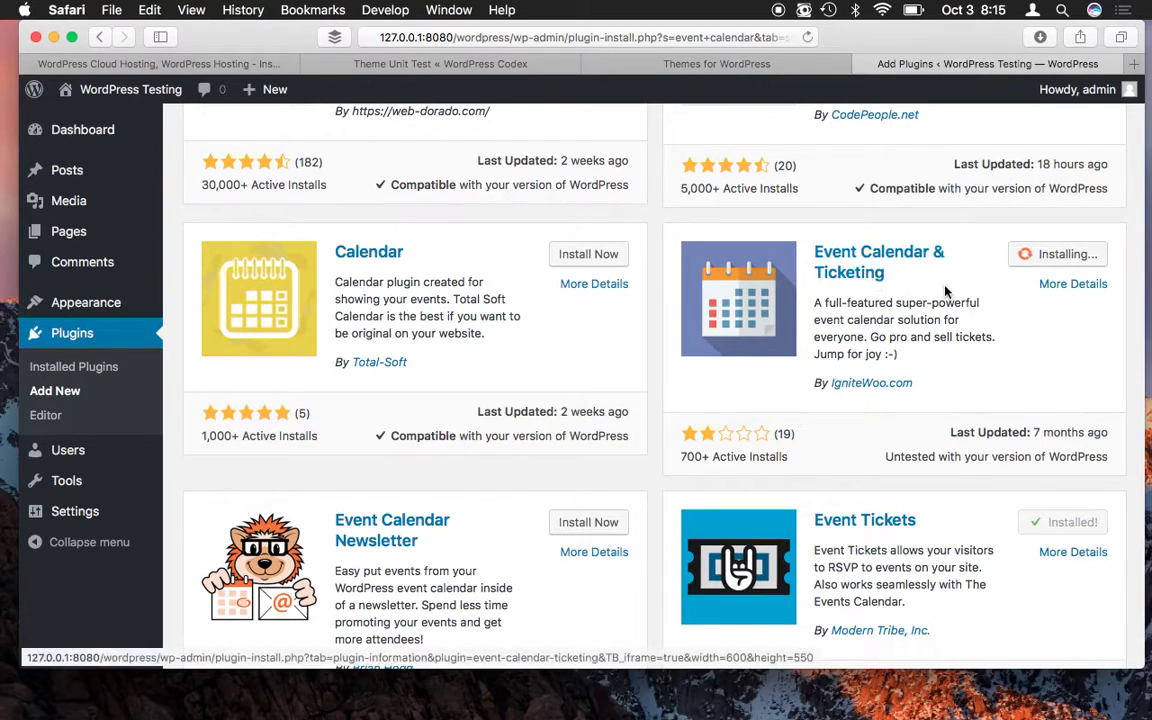
{"action": "scroll", "coordinate": [946, 290], "scroll_direction": "up", "scroll_amount": 5}
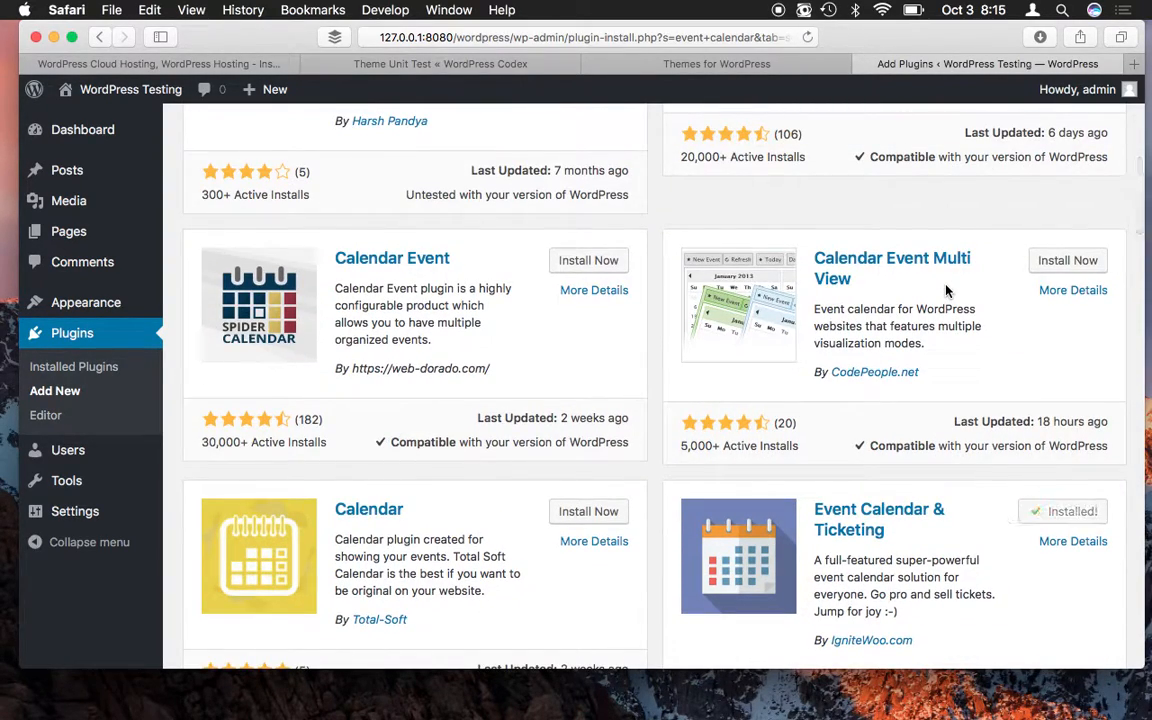
{"action": "scroll", "coordinate": [946, 290], "scroll_direction": "up", "scroll_amount": 2}
{"action": "scroll", "coordinate": [946, 290], "scroll_direction": "up", "scroll_amount": 3}
{"action": "scroll", "coordinate": [946, 290], "scroll_direction": "up", "scroll_amount": 5}
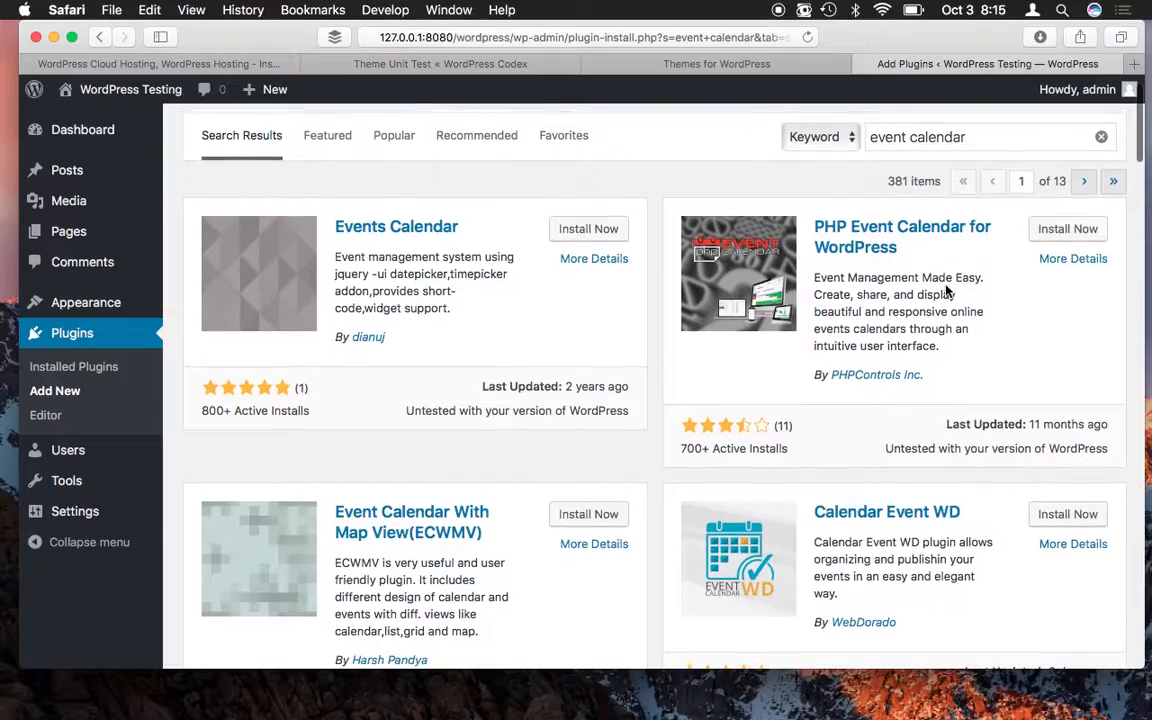
{"action": "scroll", "coordinate": [946, 290], "scroll_direction": "down", "scroll_amount": 20}
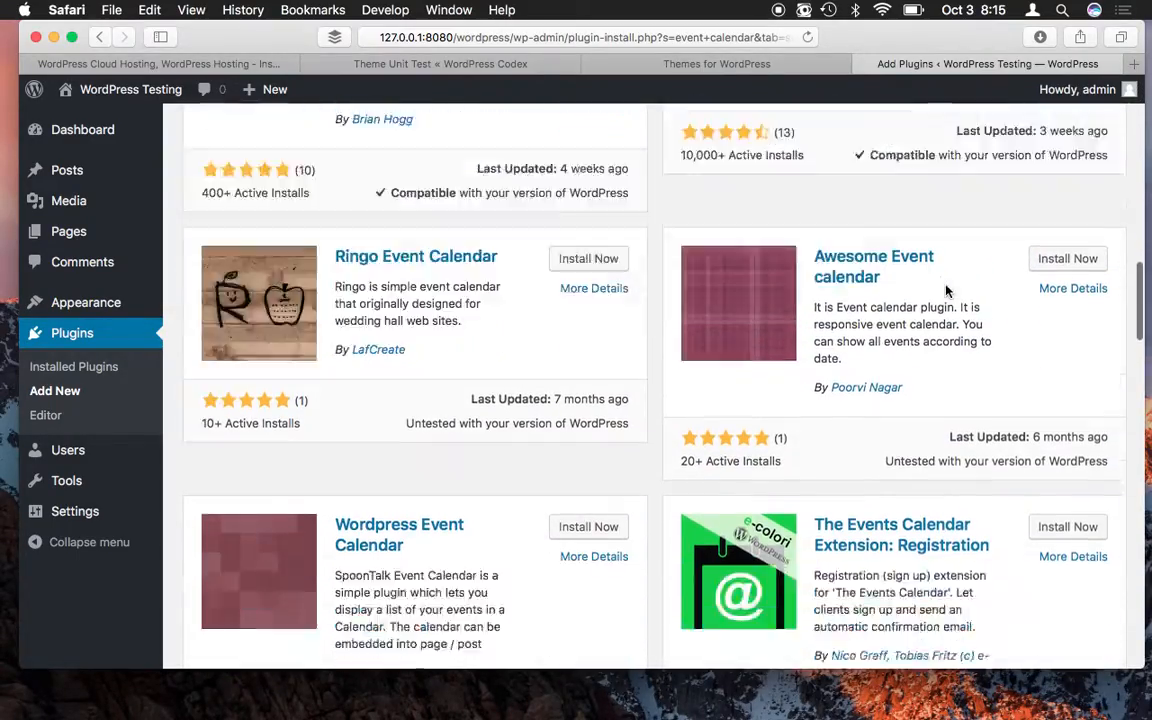
{"action": "scroll", "coordinate": [946, 290], "scroll_direction": "down", "scroll_amount": 10}
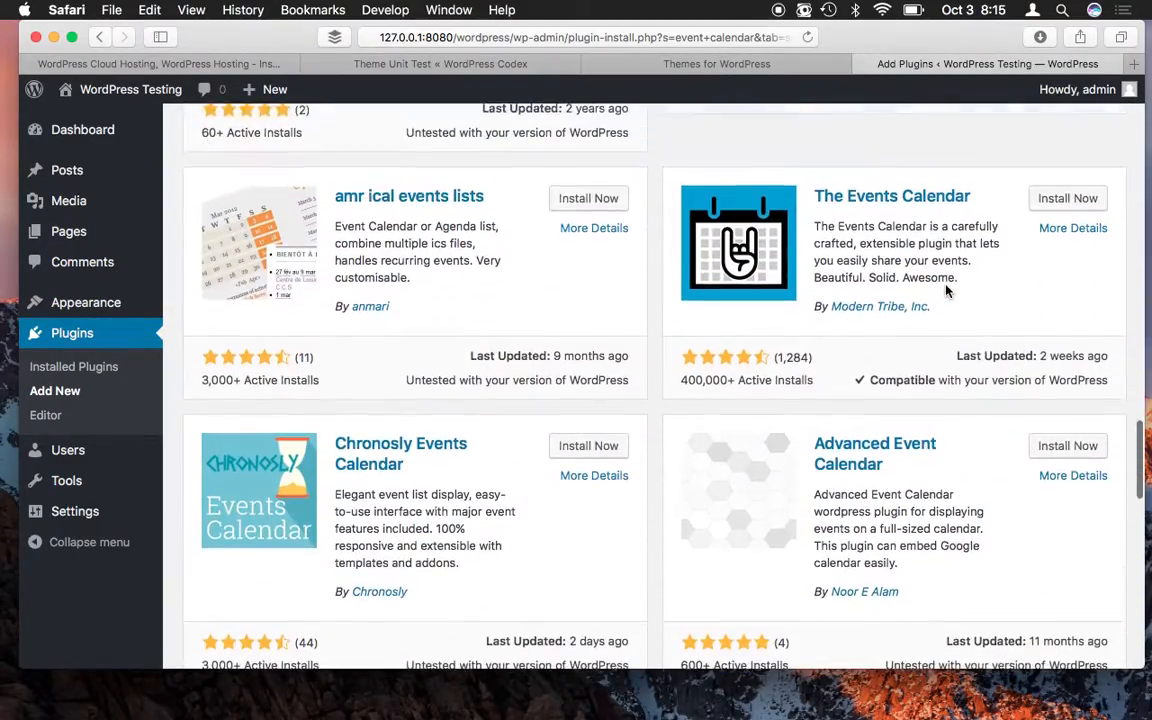
{"action": "scroll", "coordinate": [946, 290], "scroll_direction": "down", "scroll_amount": 2}
- Install The Events Calendar and Tockify Events Calendar plugins from the same results
{"action": "left_click", "coordinate": [1086, 177]}
{"action": "scroll", "coordinate": [1044, 388], "scroll_direction": "down", "scroll_amount": 12}
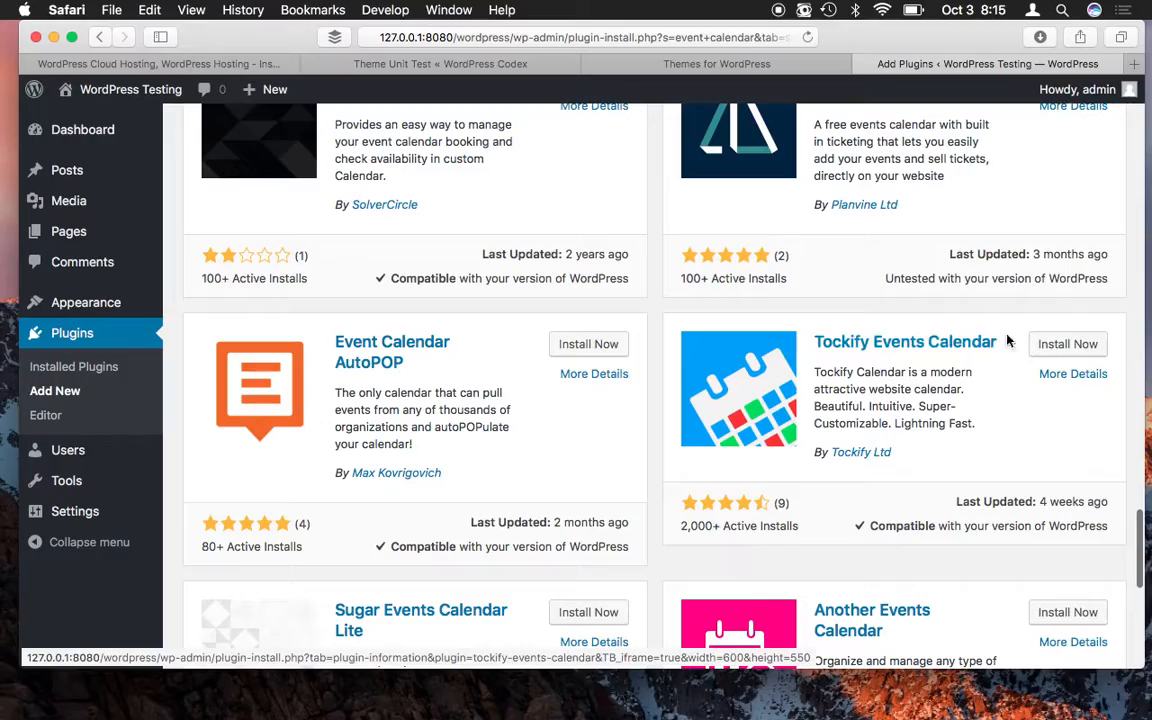
{"action": "left_click", "coordinate": [1066, 344]}
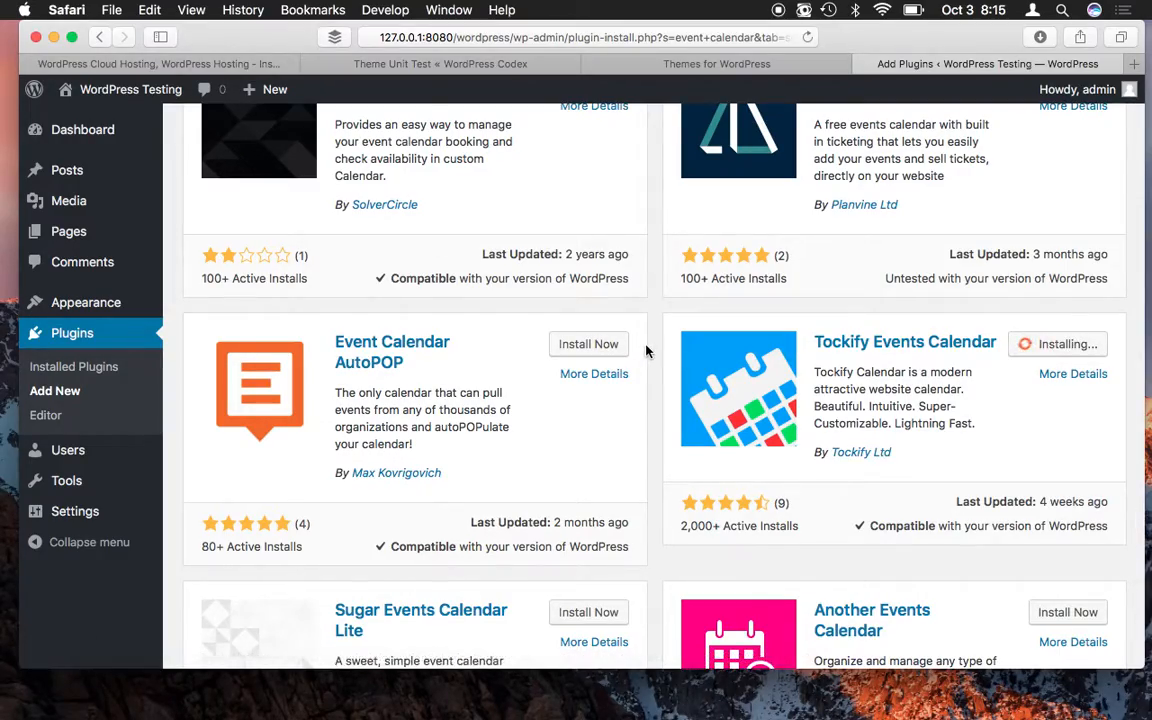
{"action": "scroll", "coordinate": [645, 330], "scroll_direction": "up", "scroll_amount": 15}
{"action": "scroll", "coordinate": [646, 320], "scroll_direction": "up", "scroll_amount": 5}
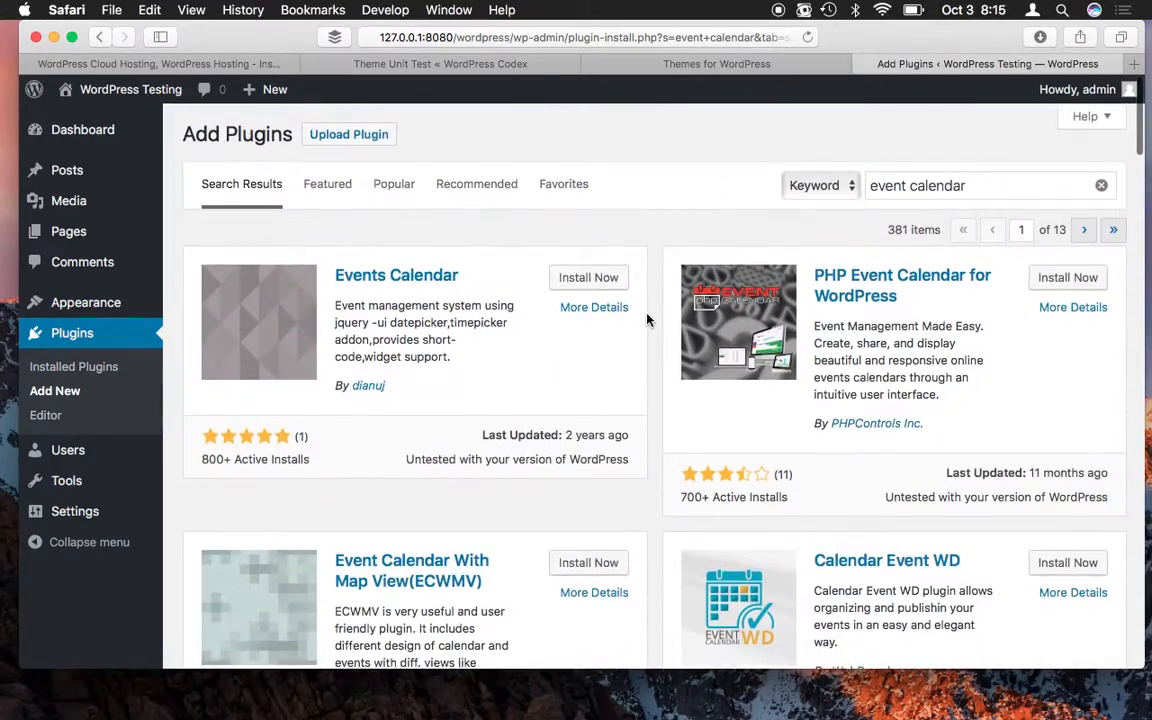
{"action": "scroll", "coordinate": [646, 320], "scroll_direction": "down", "scroll_amount": 10}
{"action": "scroll", "coordinate": [646, 320], "scroll_direction": "down", "scroll_amount": 4}
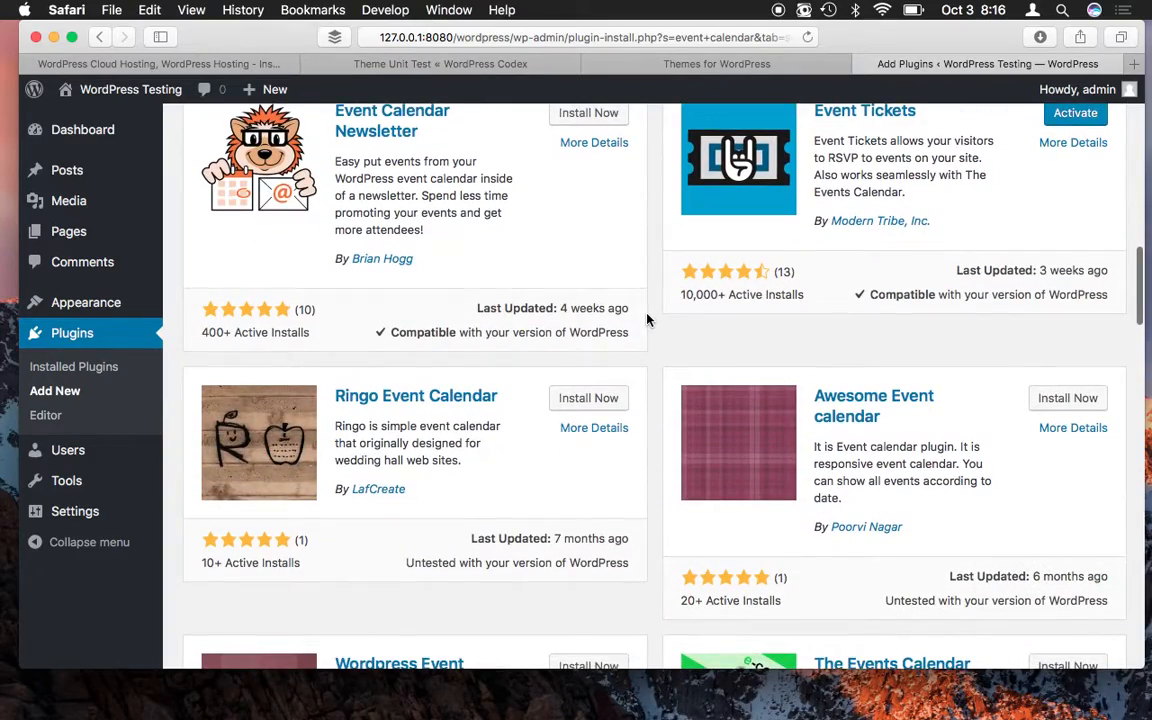
{"action": "scroll", "coordinate": [646, 320], "scroll_direction": "up", "scroll_amount": 10}
{"action": "scroll", "coordinate": [646, 320], "scroll_direction": "up", "scroll_amount": 5}
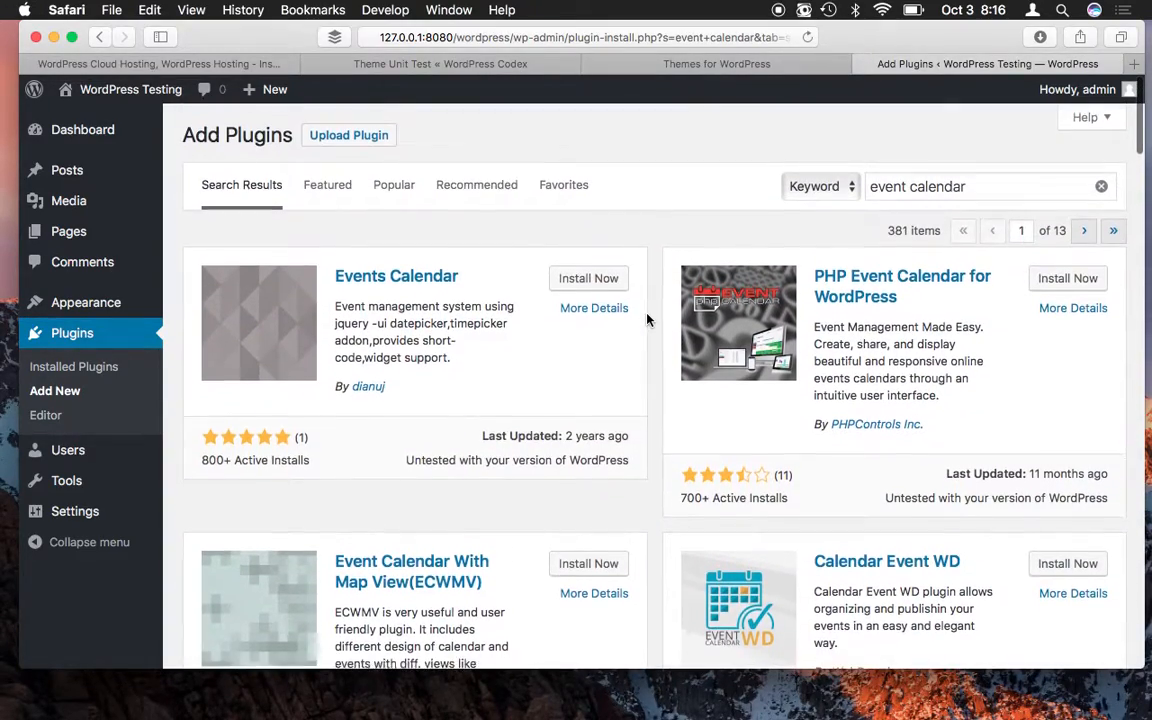
- Stay on the search page until both calendar installs show Activate, then go to Installed Plugins
{"action": "left_click", "coordinate": [70, 378]}
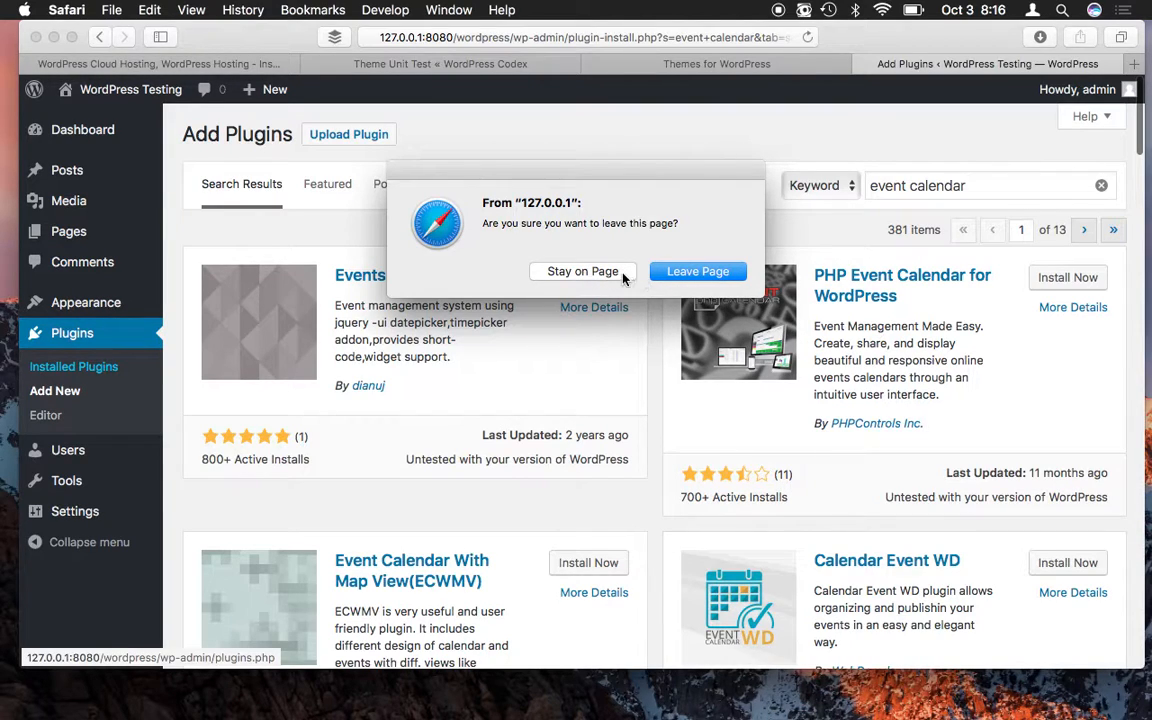
{"action": "left_click", "coordinate": [583, 272]}
{"action": "scroll", "coordinate": [705, 500], "scroll_direction": "down", "scroll_amount": 10}
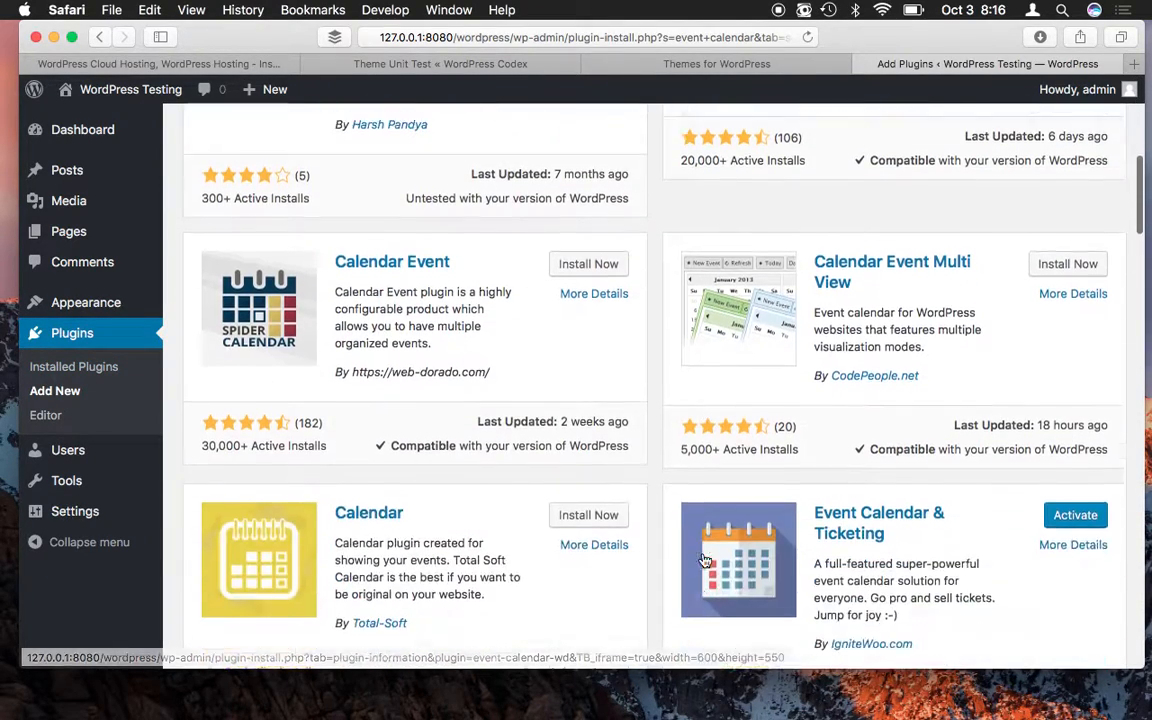
{"action": "scroll", "coordinate": [705, 561], "scroll_direction": "down", "scroll_amount": 15}
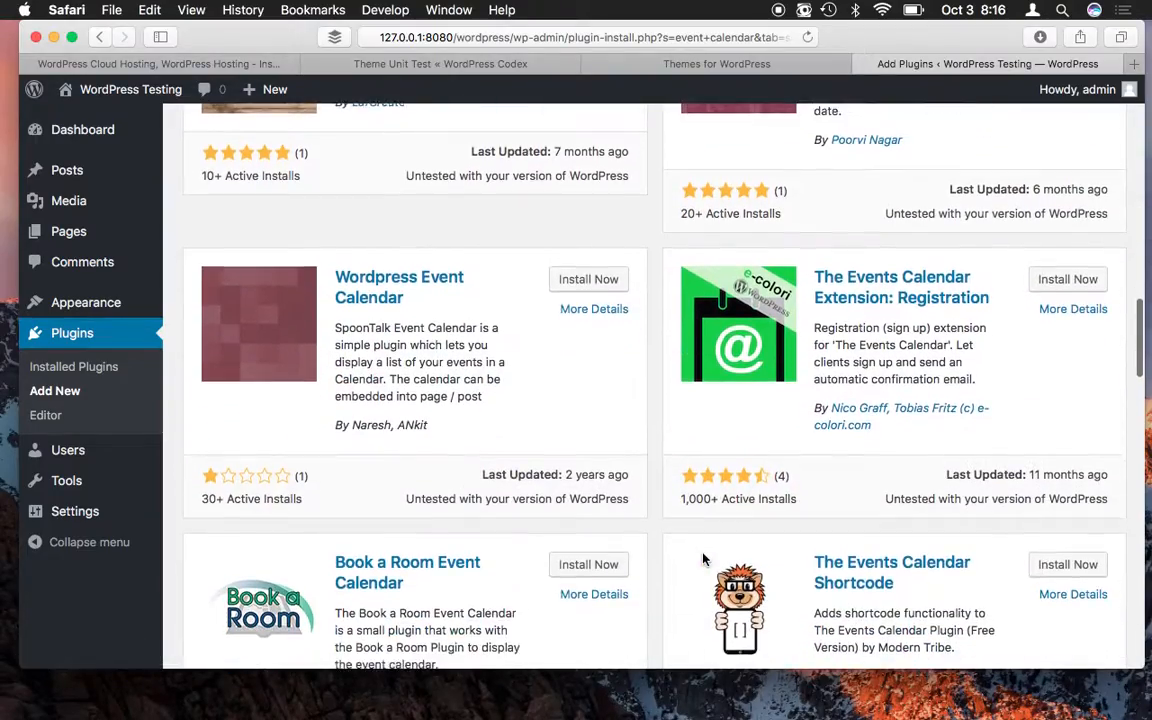
{"action": "scroll", "coordinate": [705, 561], "scroll_direction": "down", "scroll_amount": 15}
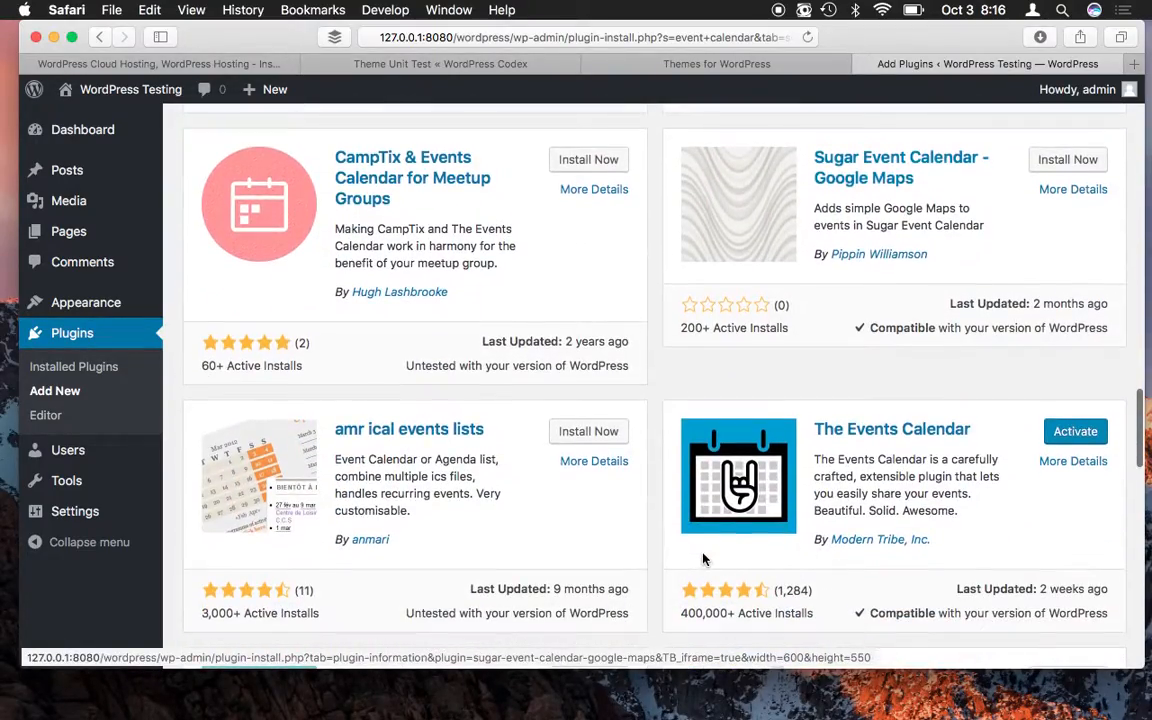
{"action": "scroll", "coordinate": [703, 560], "scroll_direction": "down", "scroll_amount": 8}
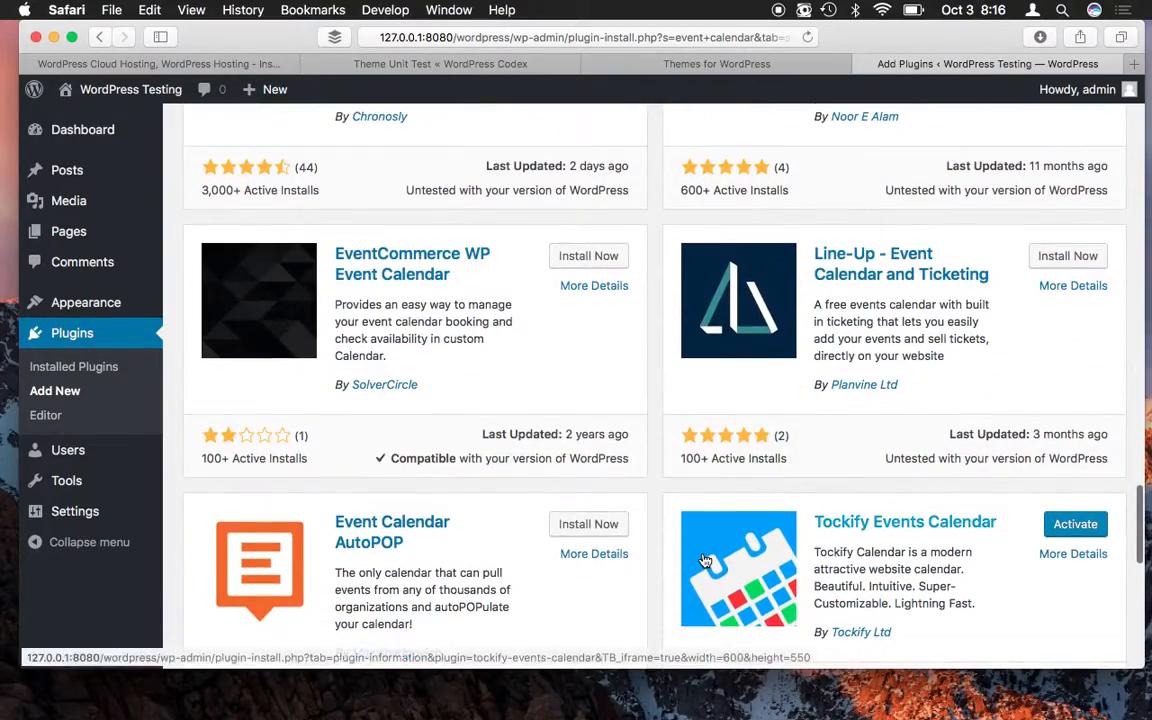
{"action": "scroll", "coordinate": [705, 561], "scroll_direction": "up", "scroll_amount": 10}
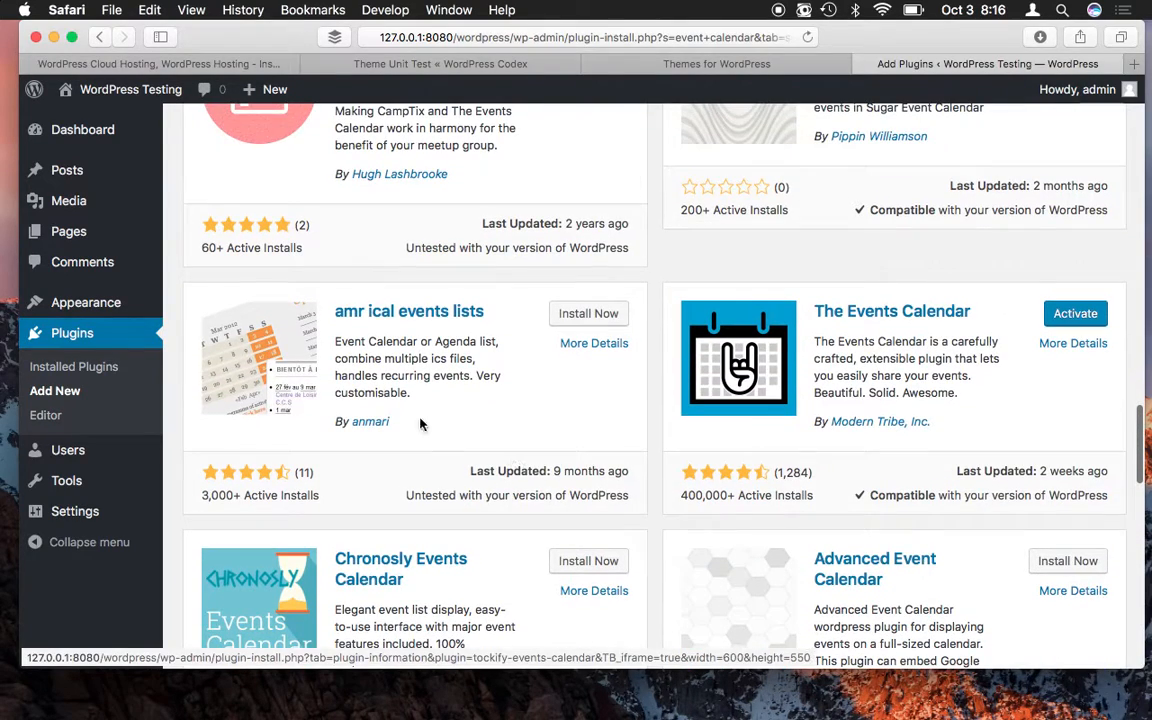
{"action": "left_click", "coordinate": [73, 366]}
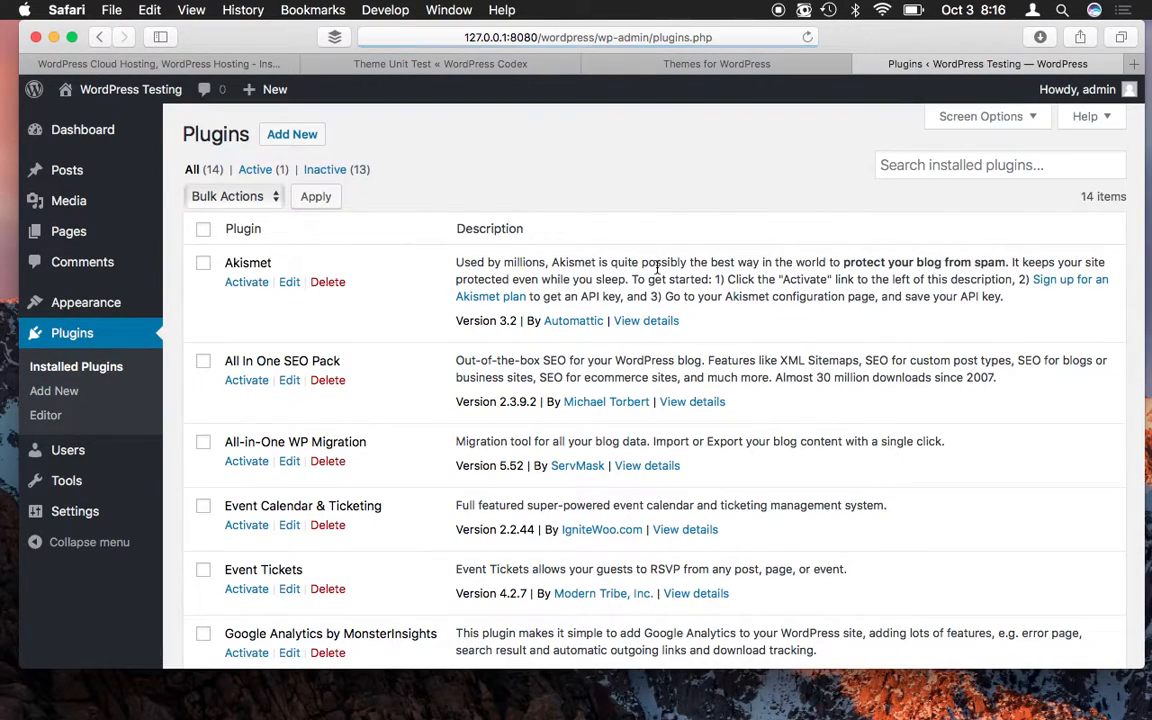
- Activate Event Calendar & Ticketing, leaving 2 of 14 installed plugins active
{"action": "scroll", "coordinate": [672, 320], "scroll_direction": "down", "scroll_amount": 5}
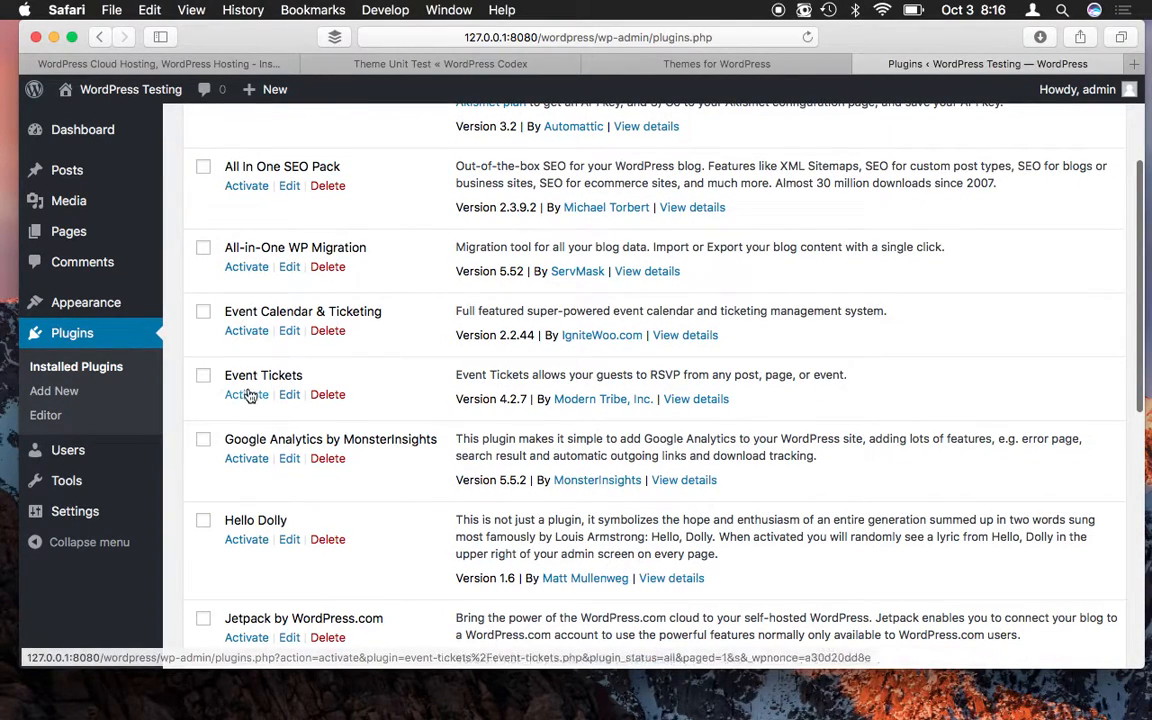
{"action": "scroll", "coordinate": [250, 397], "scroll_direction": "down", "scroll_amount": 2}
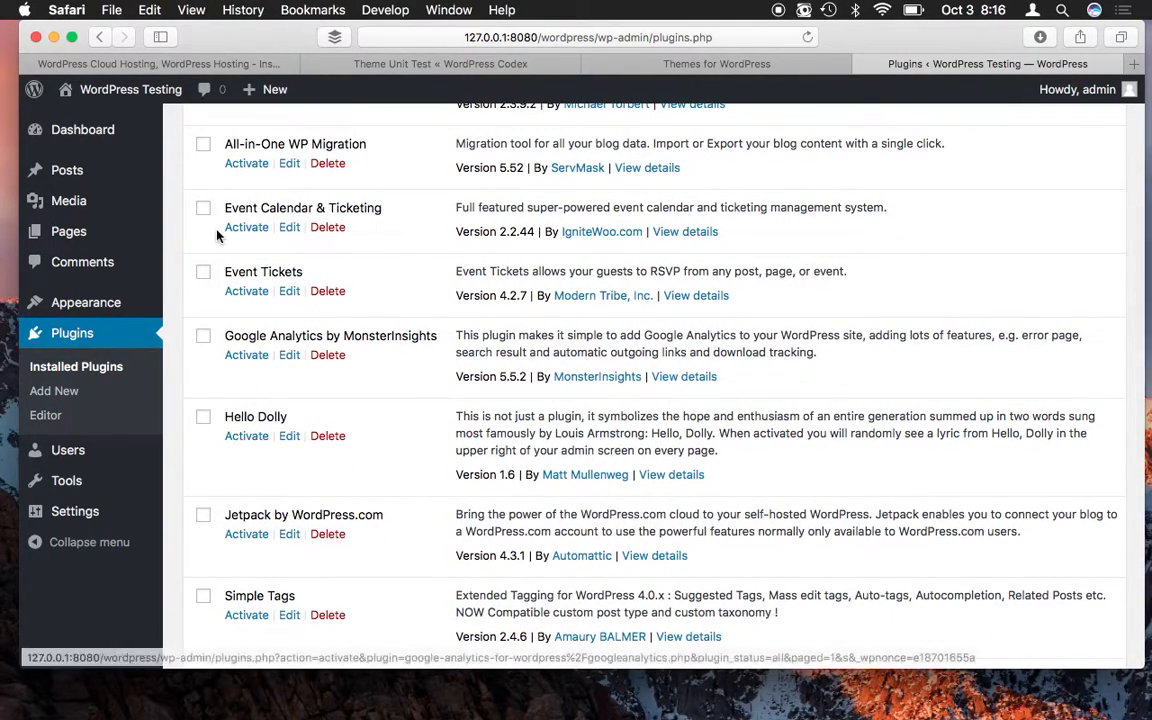
{"action": "scroll", "coordinate": [290, 275], "scroll_direction": "down", "scroll_amount": 5}
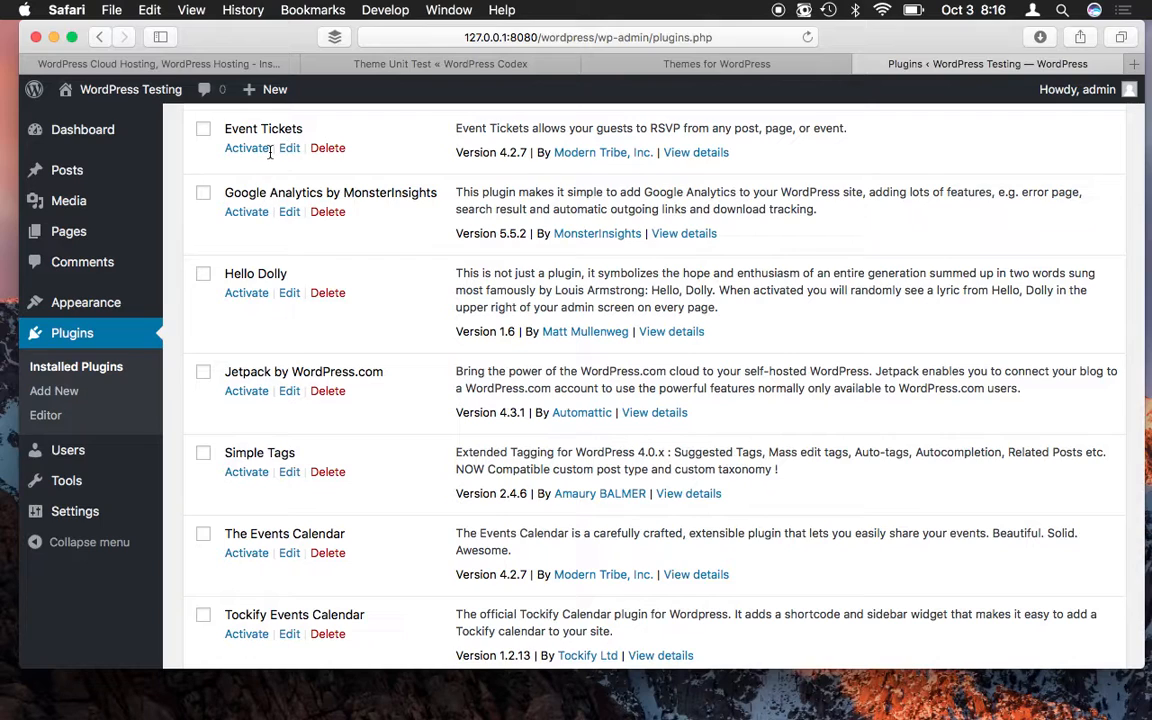
{"action": "scroll", "coordinate": [365, 165], "scroll_direction": "up", "scroll_amount": 3}
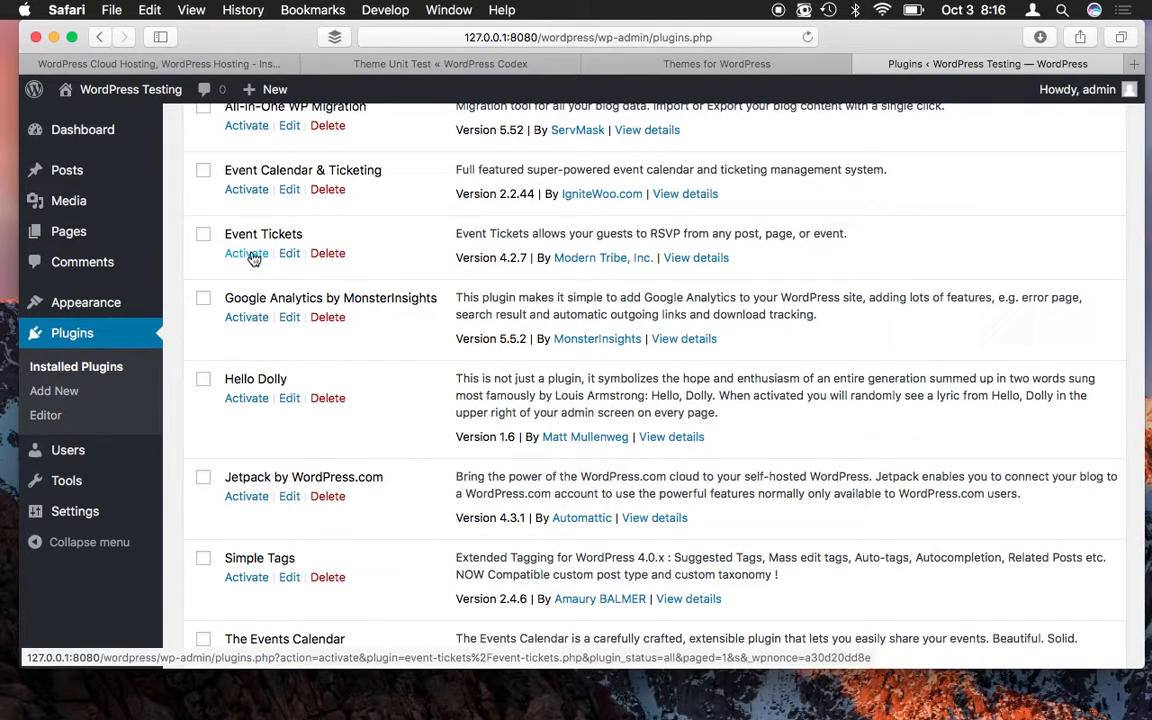
{"action": "left_click", "coordinate": [249, 193]}
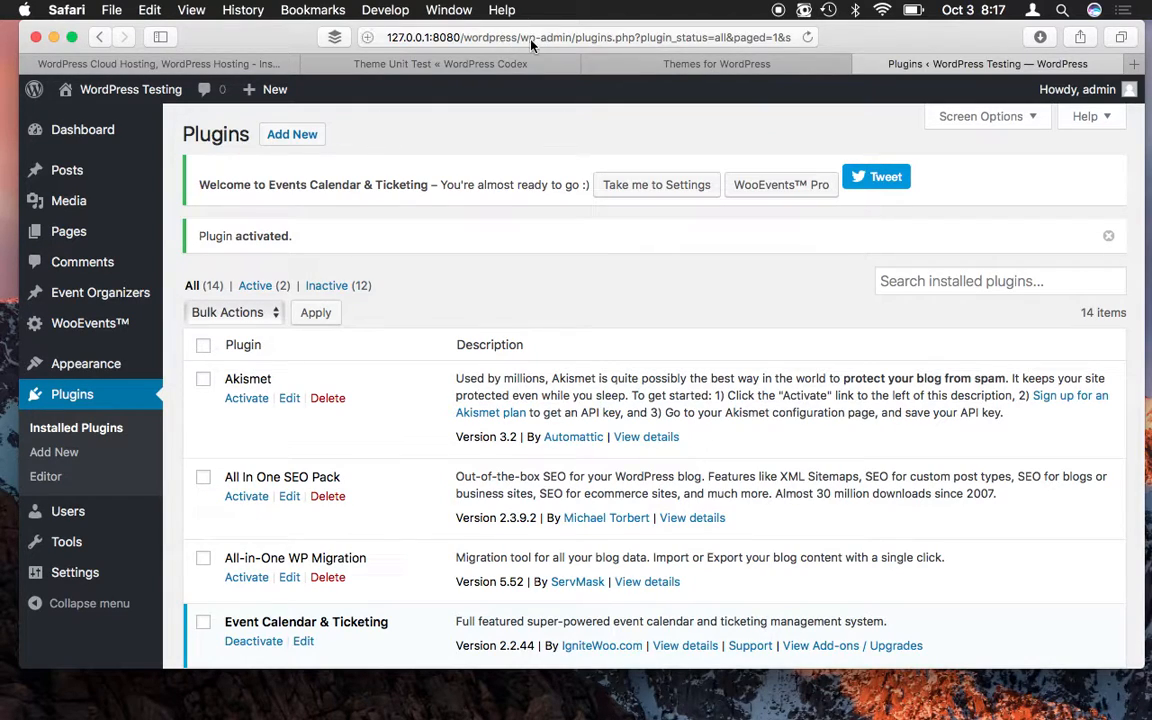
- Search installed plugins for 'reset', find no match, and move to Add Plugins
{"action": "left_click", "coordinate": [1065, 283]}
{"action": "type", "text": "reset"}
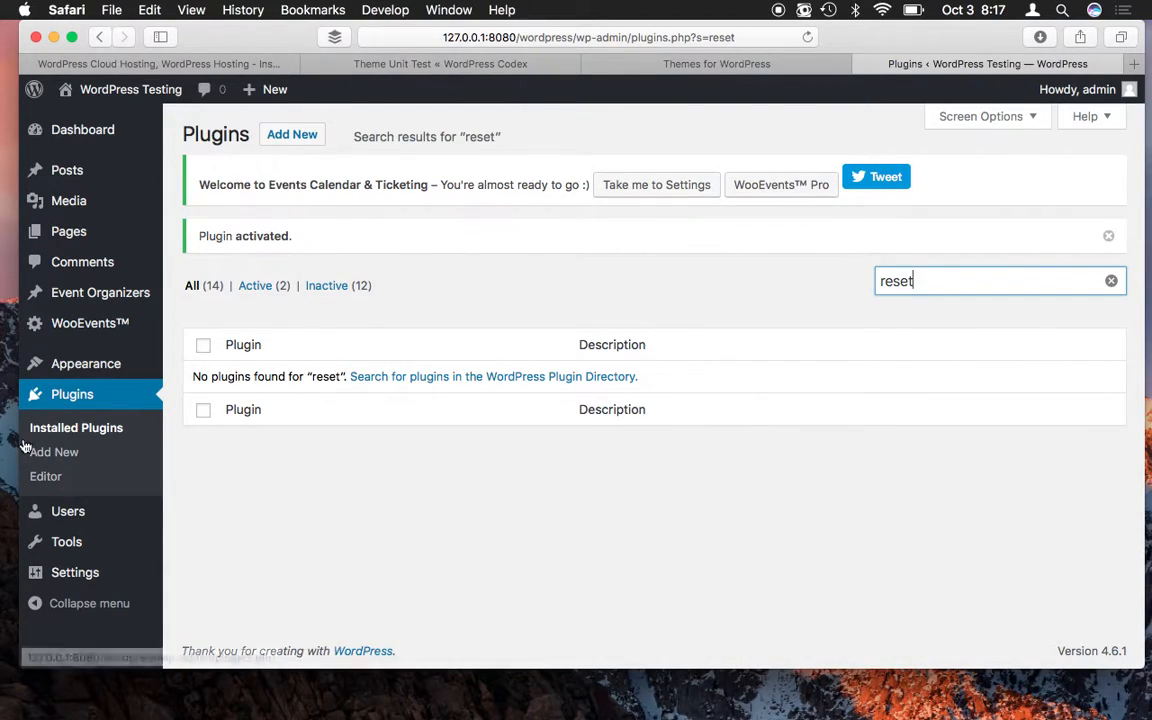
{"action": "left_click", "coordinate": [62, 452]}
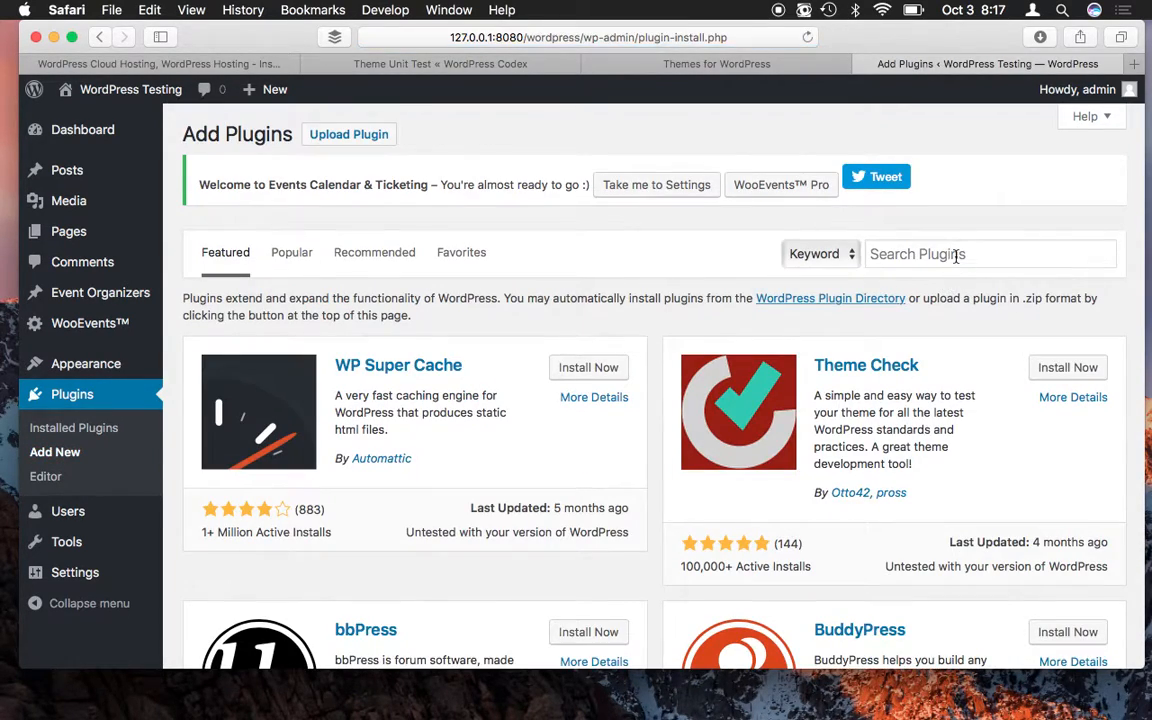
- Search the plugin directory for 'reset' and install the WordPress Reset plugin
{"action": "left_click", "coordinate": [957, 256]}
{"action": "type", "text": "reset"}
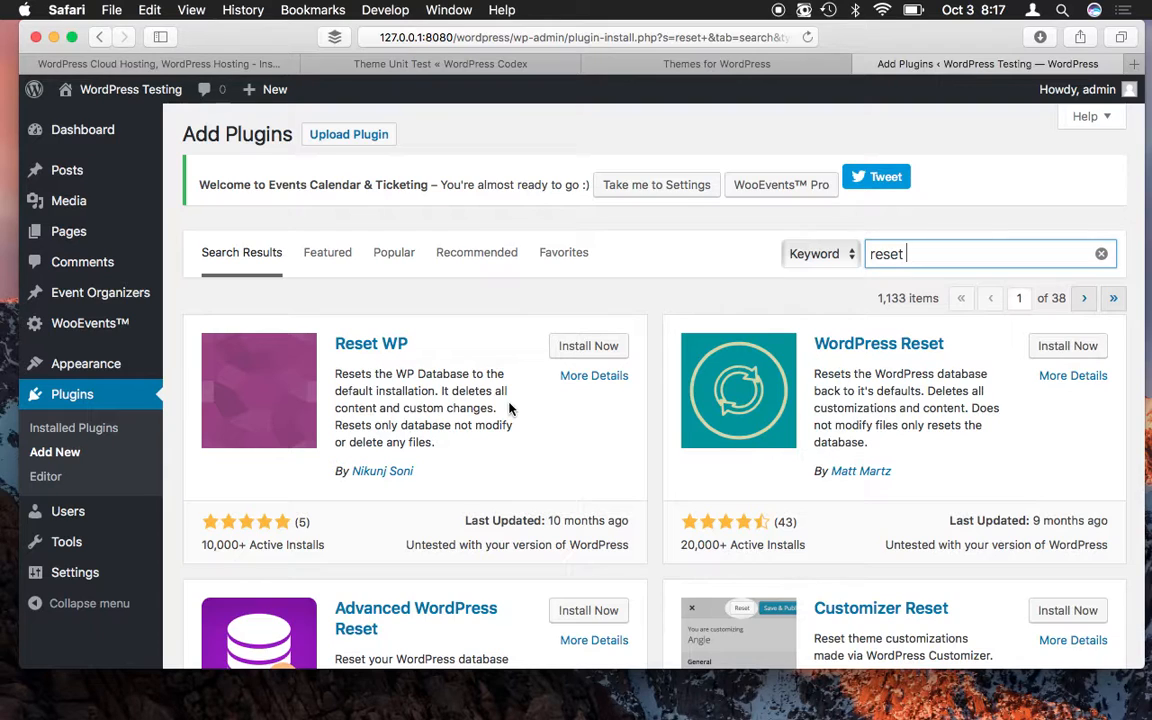
{"action": "scroll", "coordinate": [509, 408], "scroll_direction": "down", "scroll_amount": 3}
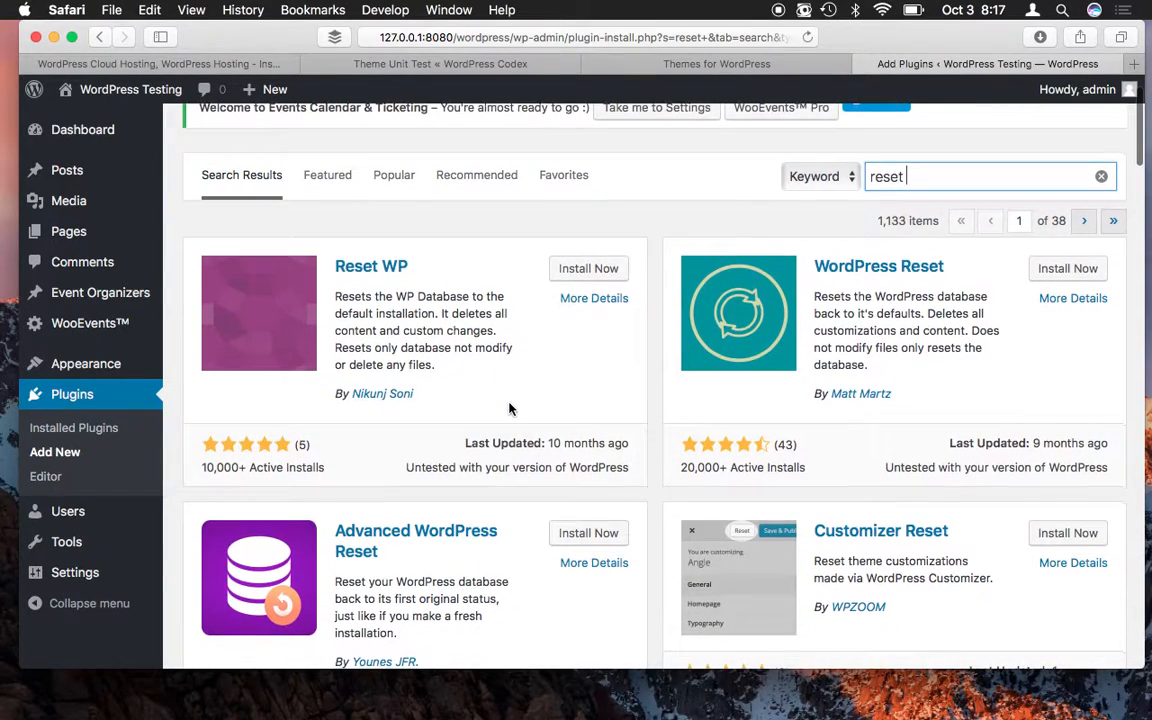
{"action": "scroll", "coordinate": [509, 408], "scroll_direction": "down", "scroll_amount": 1}
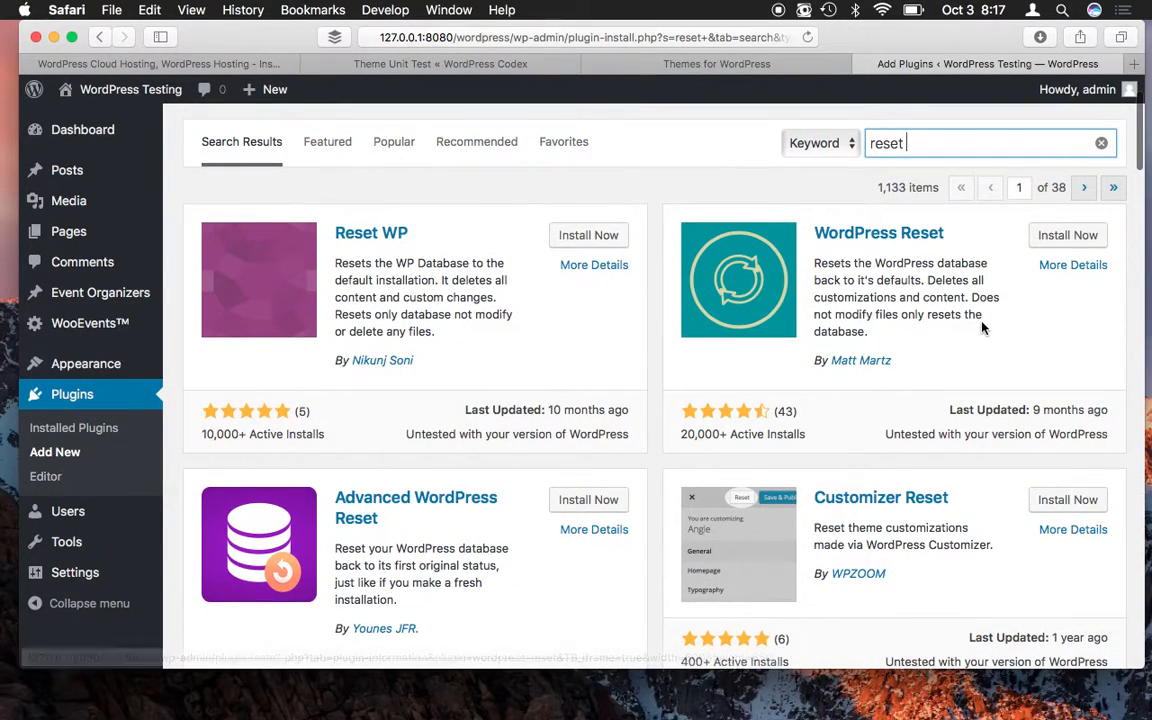
{"action": "scroll", "coordinate": [776, 257], "scroll_direction": "down", "scroll_amount": 3}
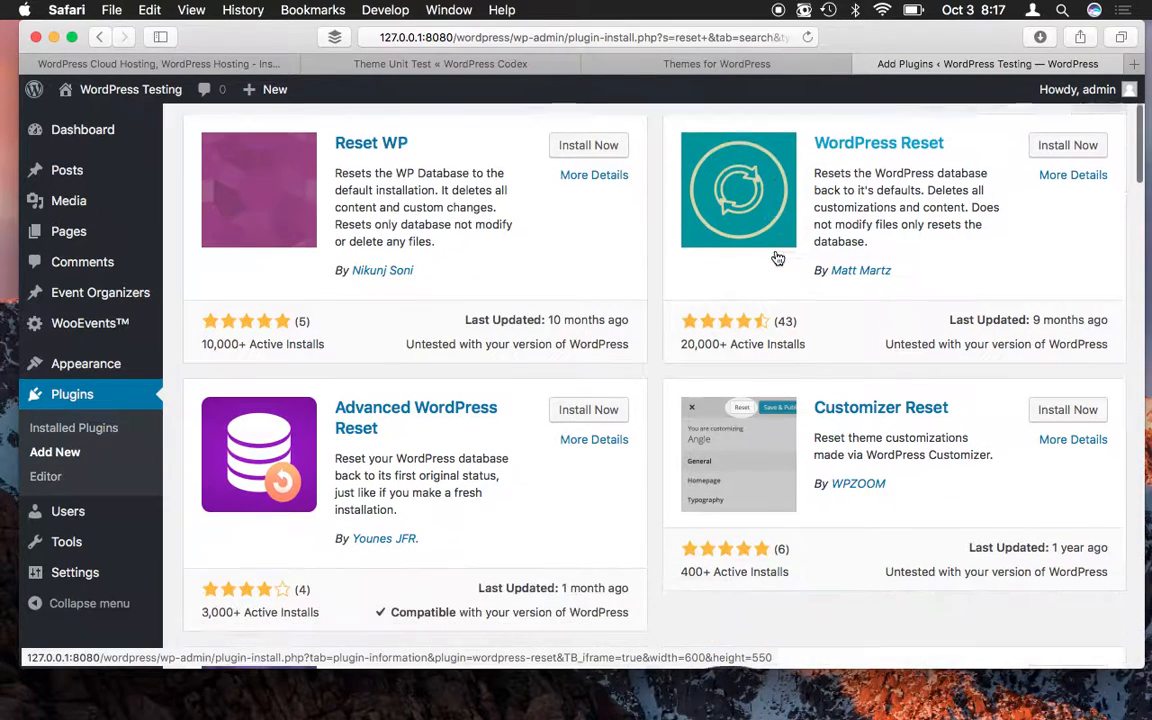
{"action": "scroll", "coordinate": [776, 257], "scroll_direction": "down", "scroll_amount": 4}
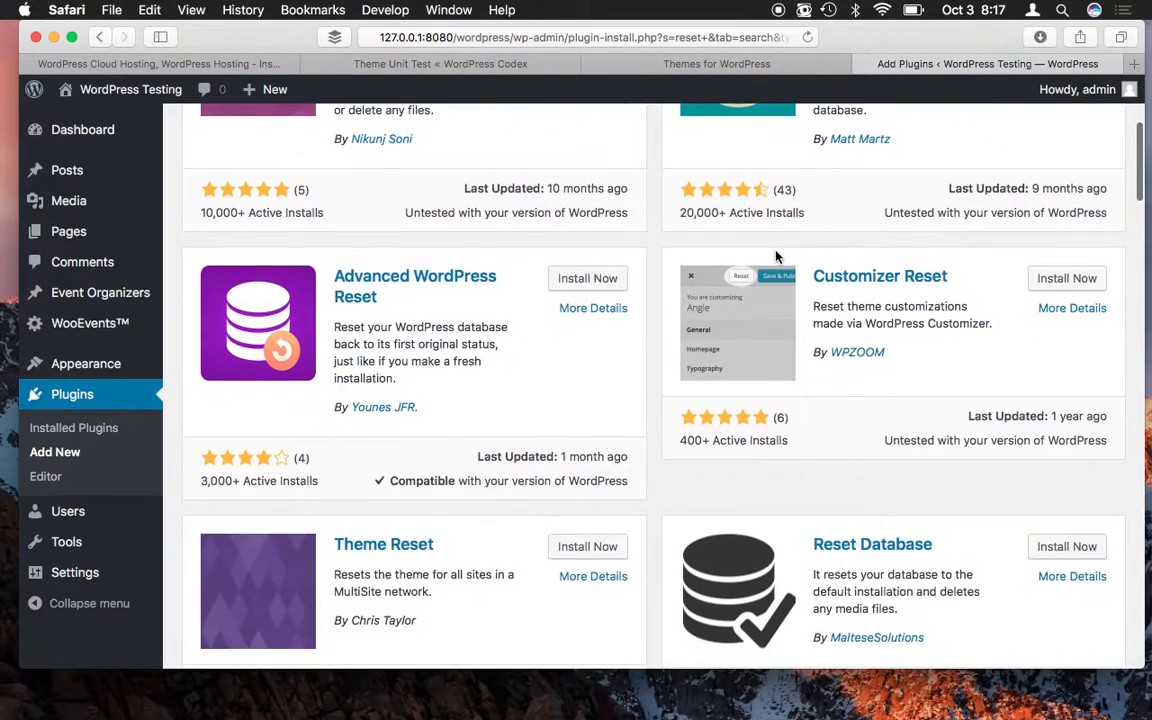
{"action": "scroll", "coordinate": [776, 257], "scroll_direction": "up", "scroll_amount": 9}
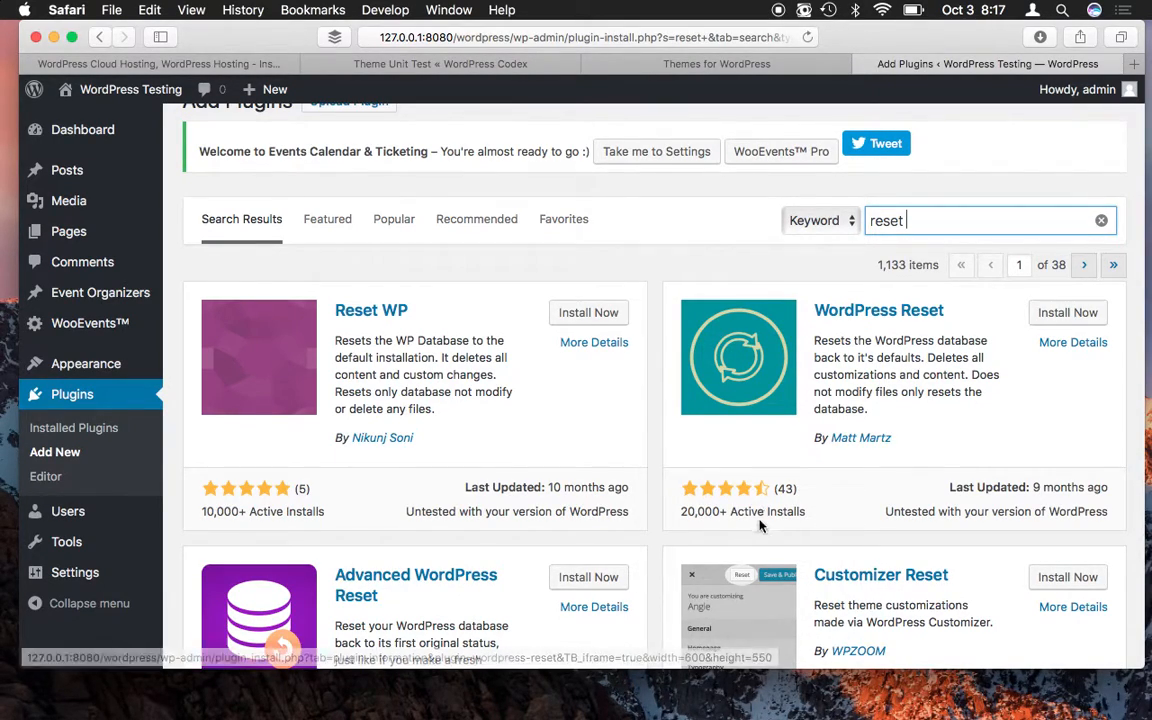
{"action": "left_click", "coordinate": [1083, 316]}
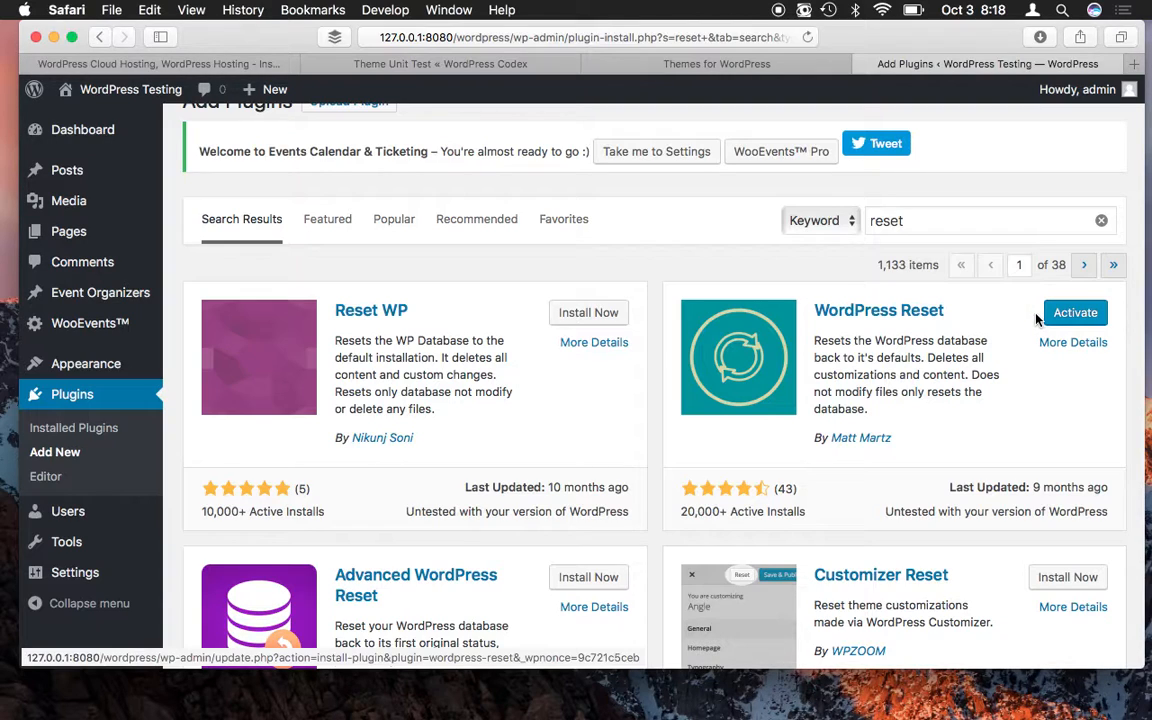
{"action": "left_click", "coordinate": [1090, 314]}
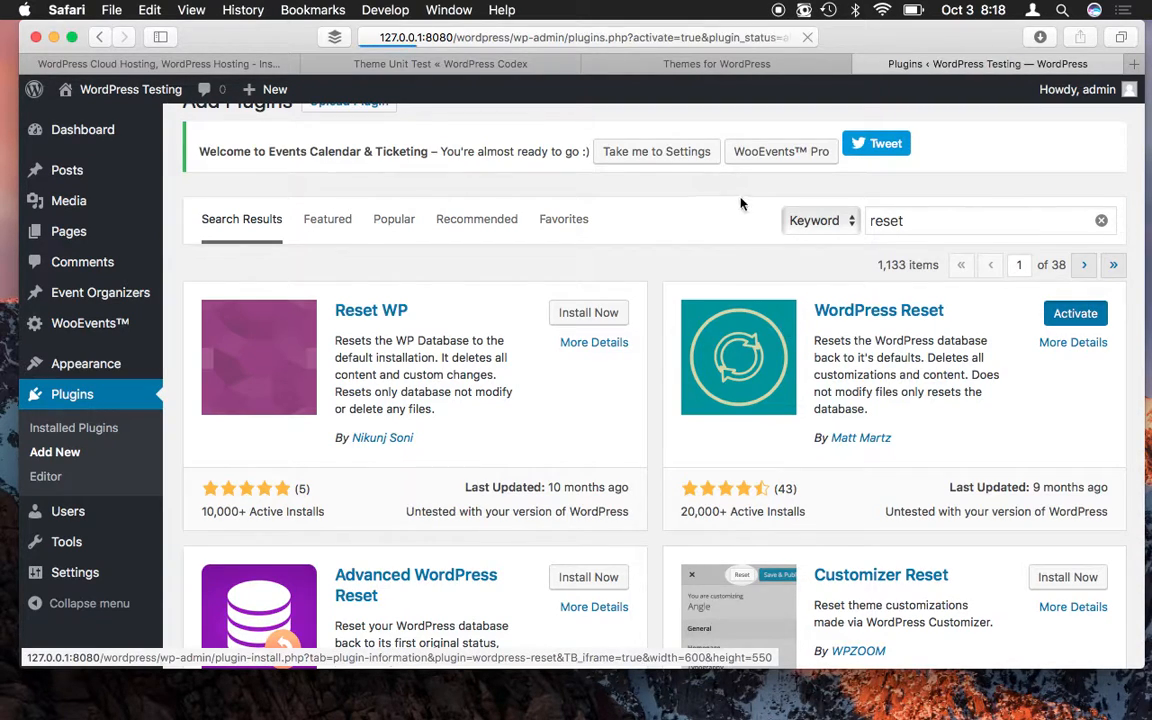
{"action": "scroll", "coordinate": [591, 309], "scroll_direction": "down", "scroll_amount": 5}
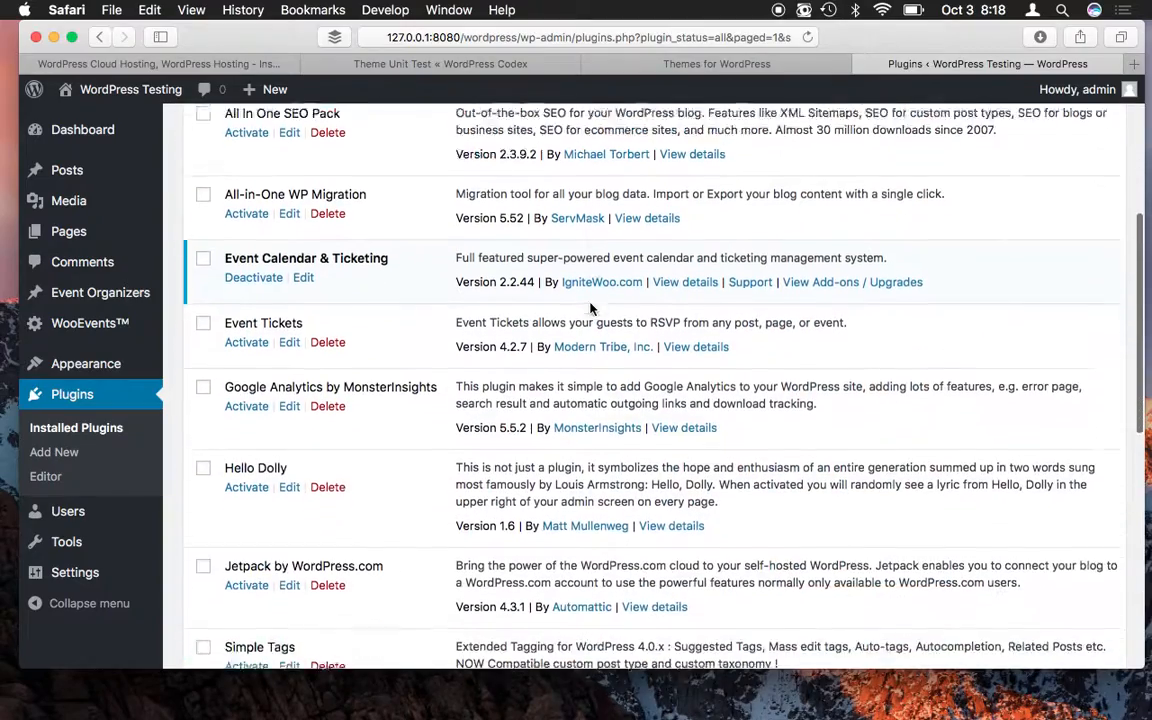
{"action": "scroll", "coordinate": [591, 305], "scroll_direction": "down", "scroll_amount": 8}
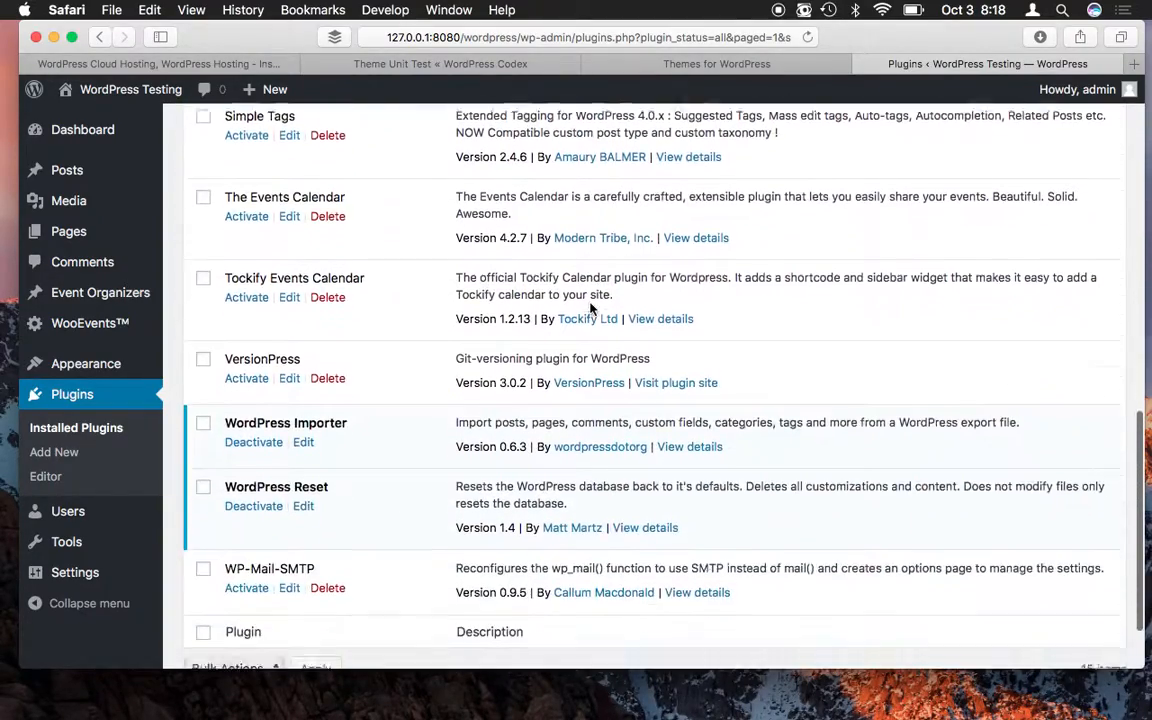
{"action": "scroll", "coordinate": [591, 309], "scroll_direction": "down", "scroll_amount": 2}
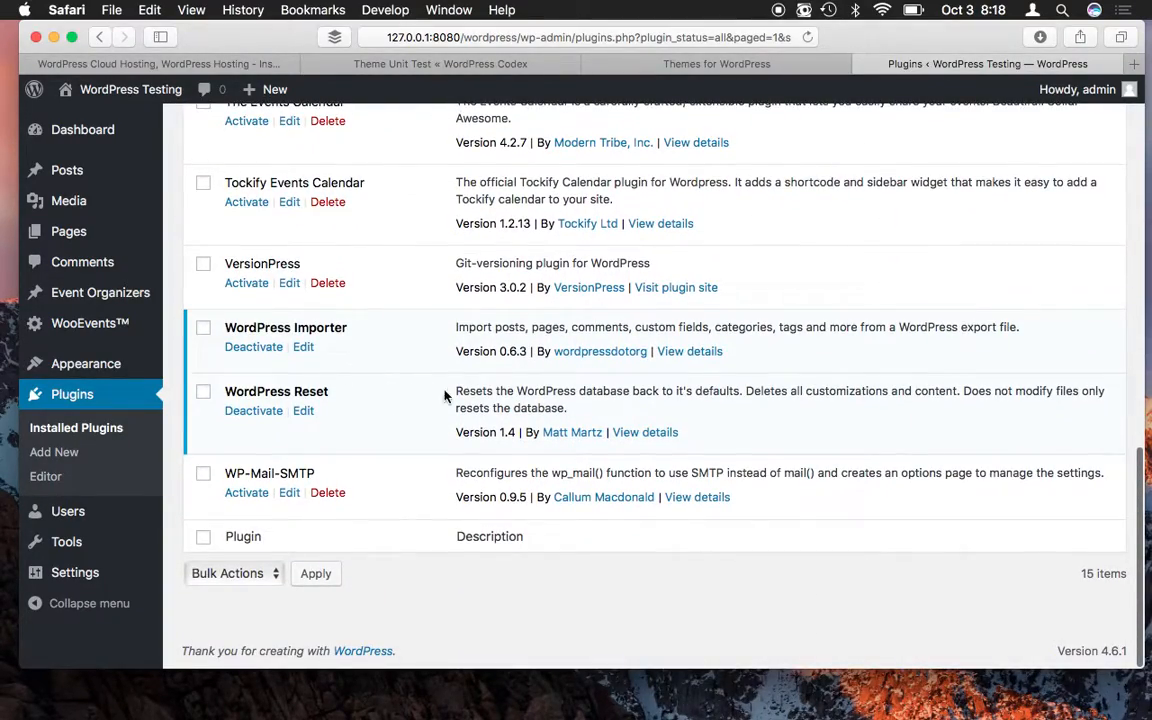
{"action": "mouse_move", "coordinate": [128, 577]}
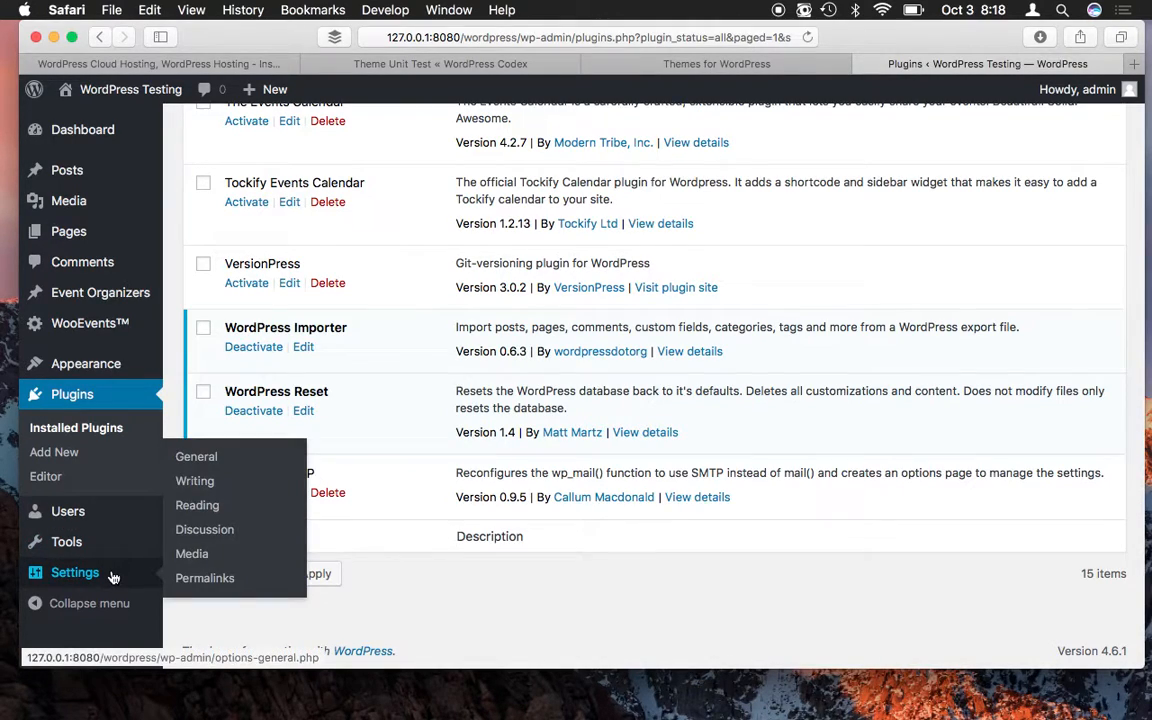
{"action": "mouse_move", "coordinate": [110, 554]}
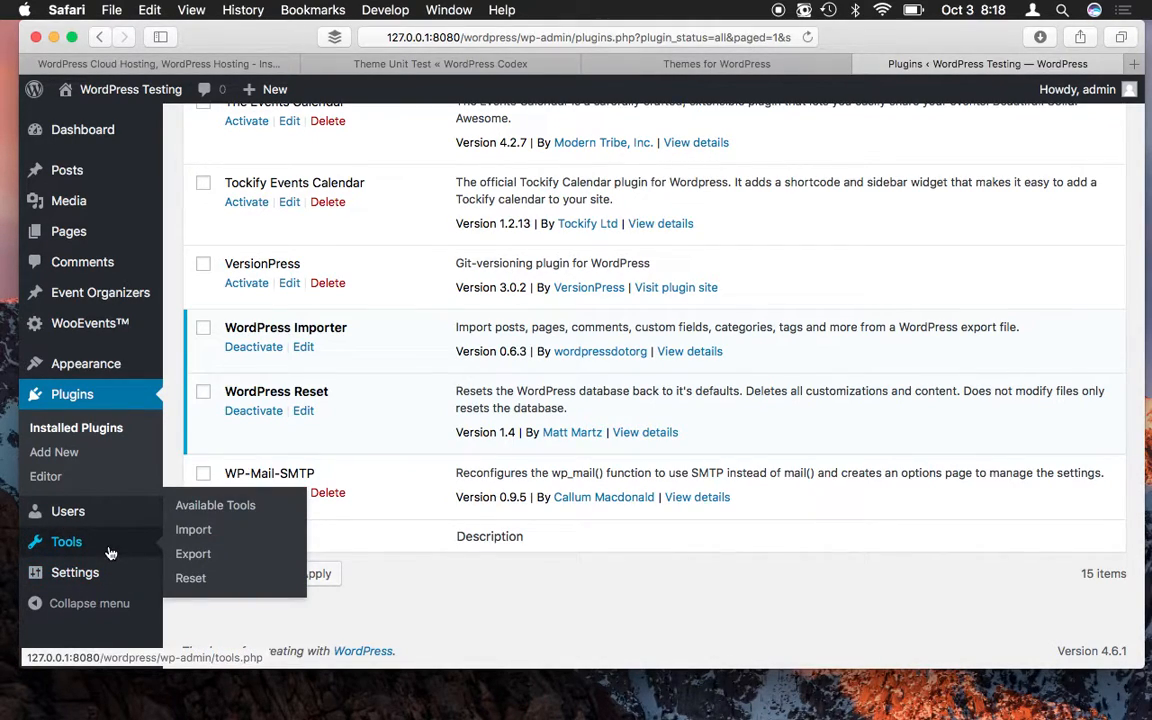
{"action": "mouse_move", "coordinate": [143, 530]}
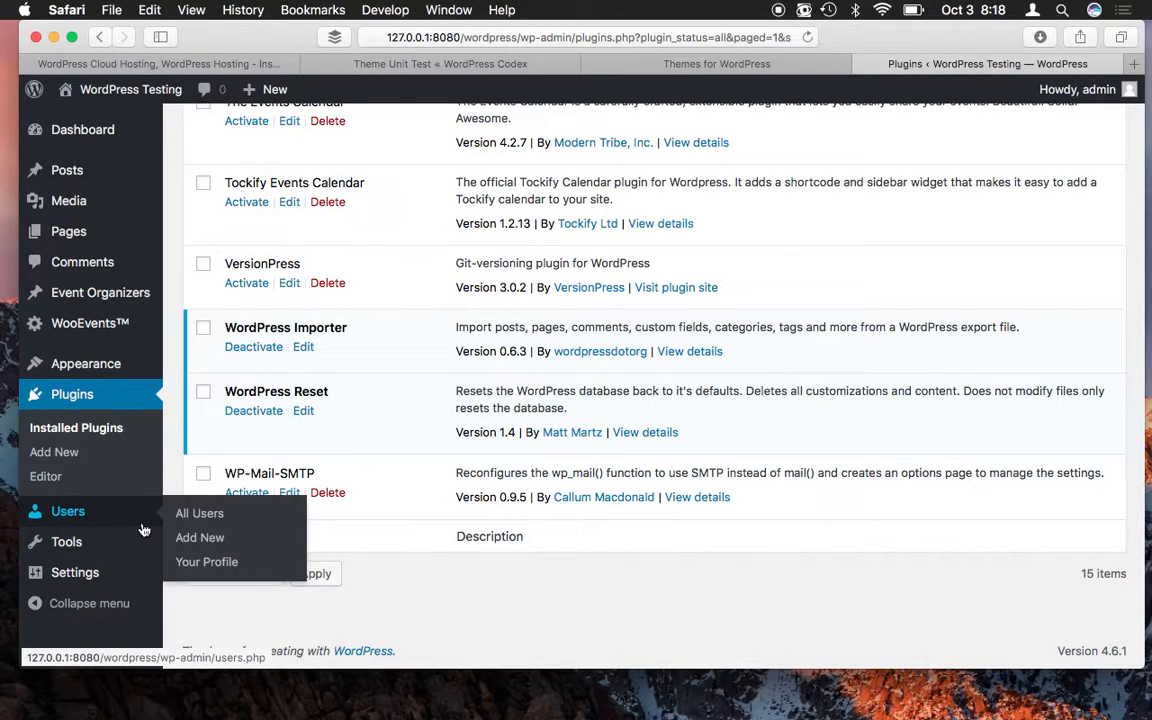
{"action": "mouse_move", "coordinate": [51, 548]}
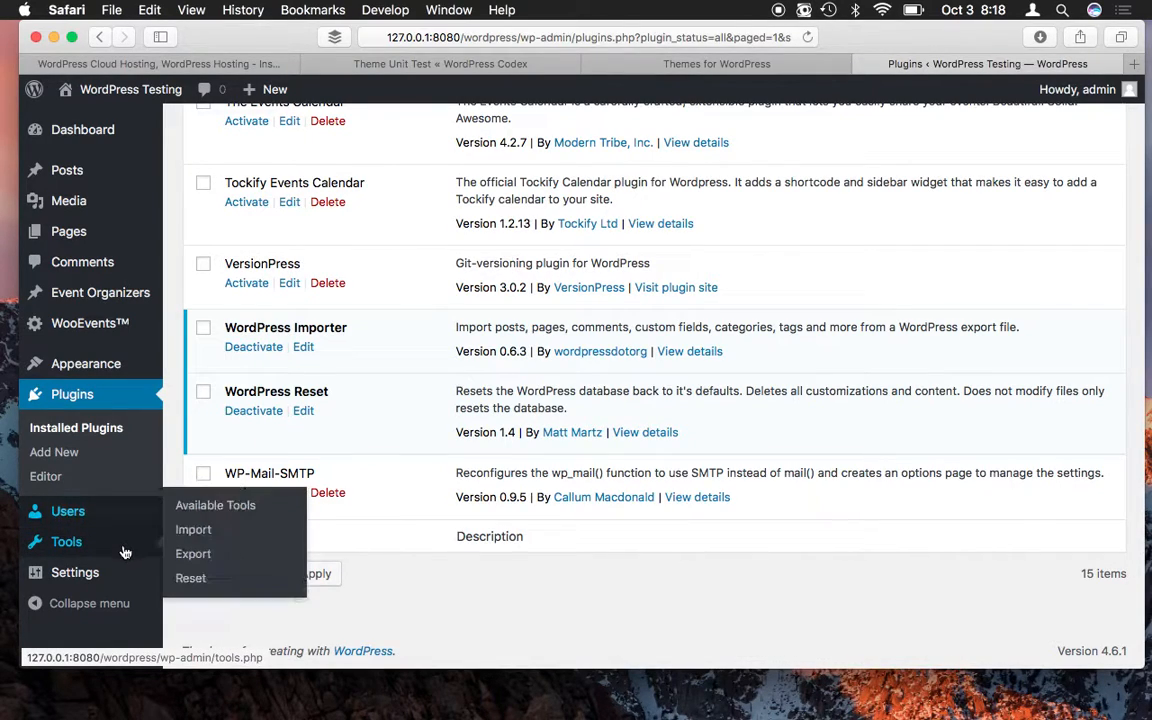
- On Tools > Reset, enter 'reset' as confirmation and reset the database to defaults
{"action": "left_click", "coordinate": [195, 580]}
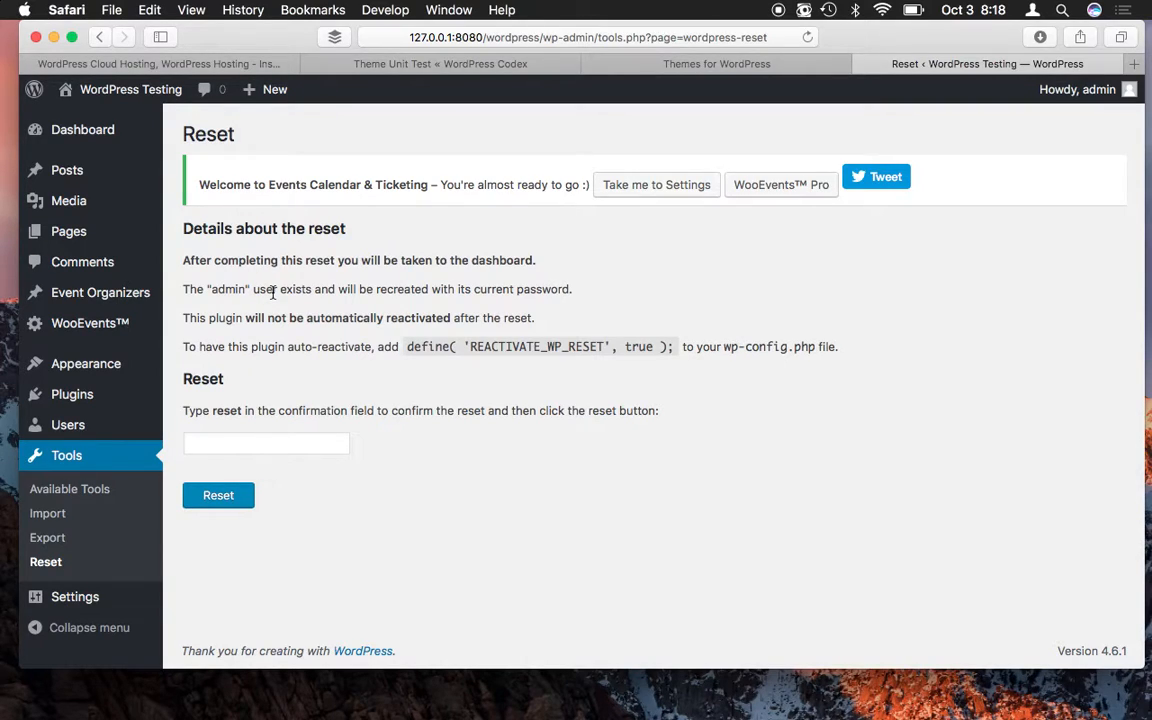
{"action": "left_click", "coordinate": [271, 436]}
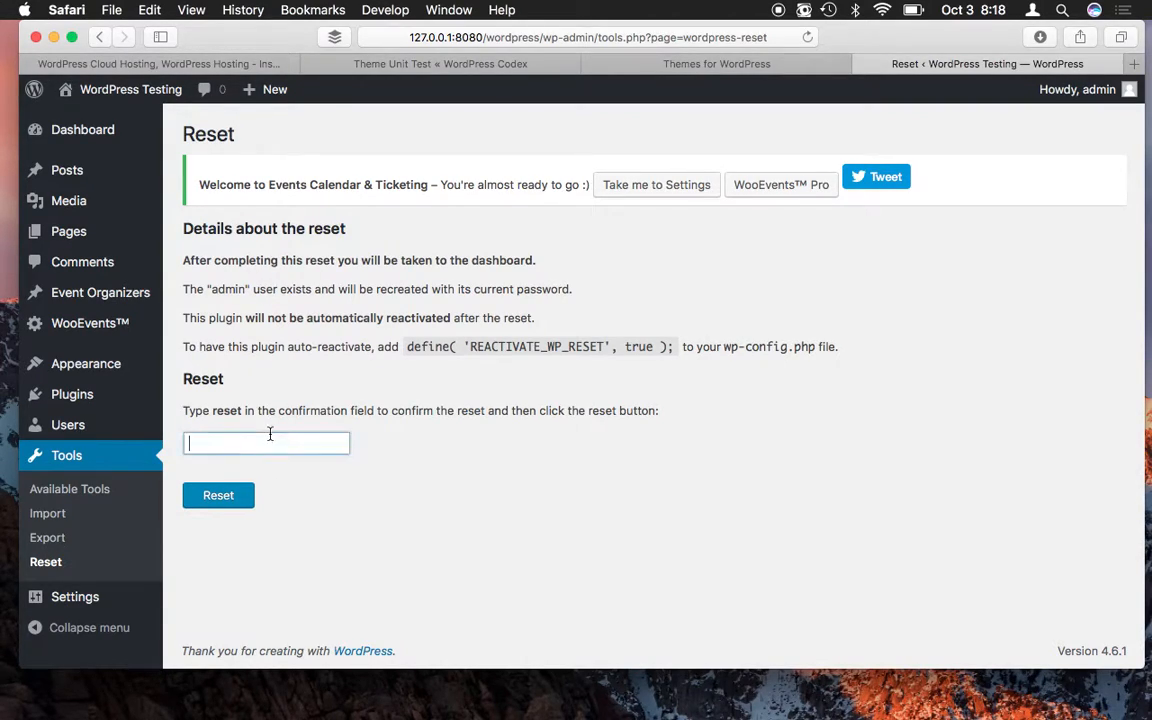
{"action": "type", "text": "reset"}
{"action": "left_click", "coordinate": [220, 496]}
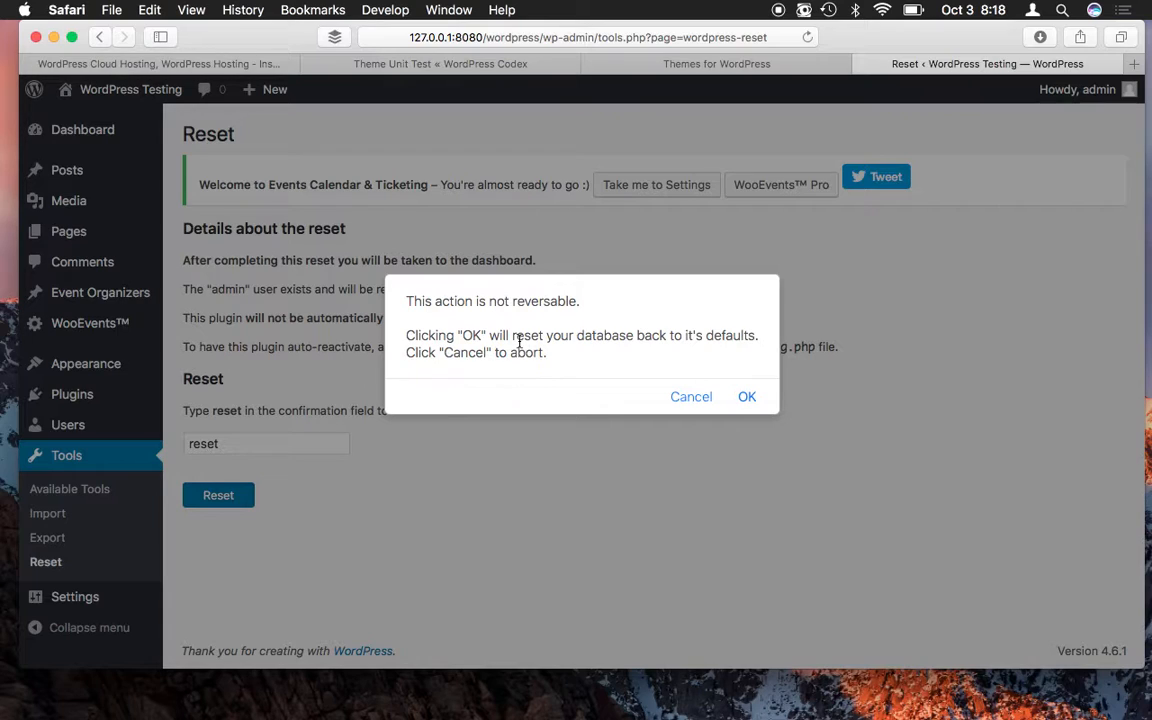
{"action": "left_click", "coordinate": [748, 397]}
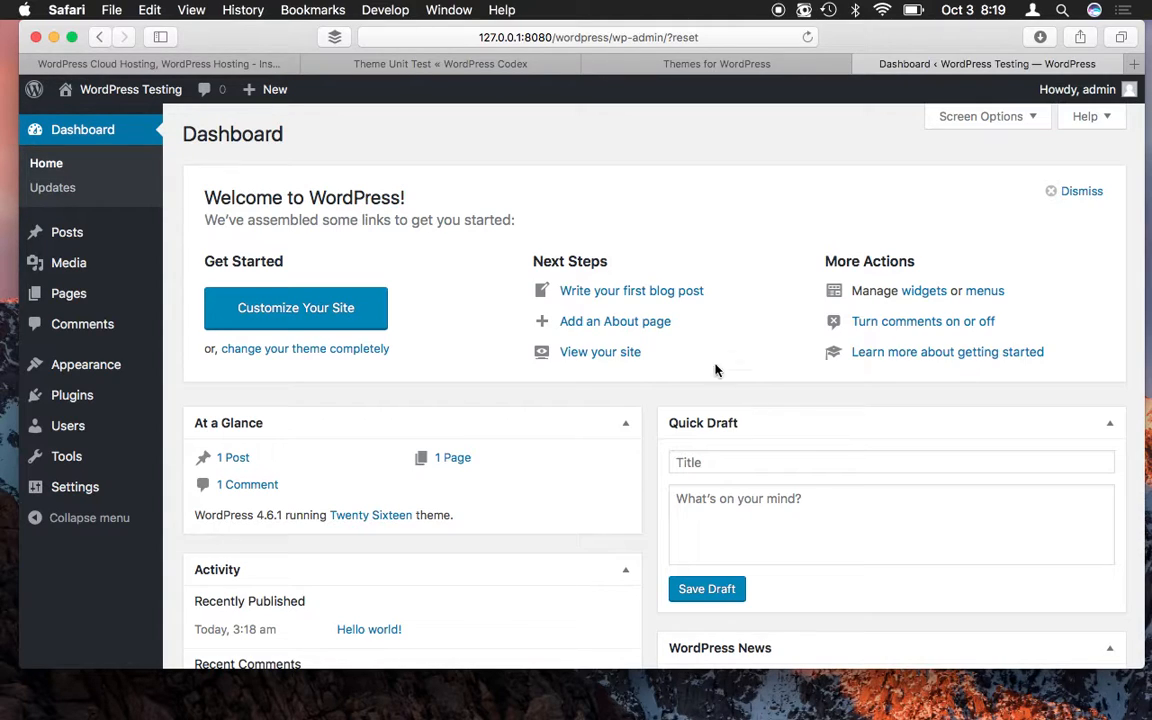
- Visit the reset site's front page, scroll through it, and go back to the admin
{"action": "mouse_move", "coordinate": [155, 98]}
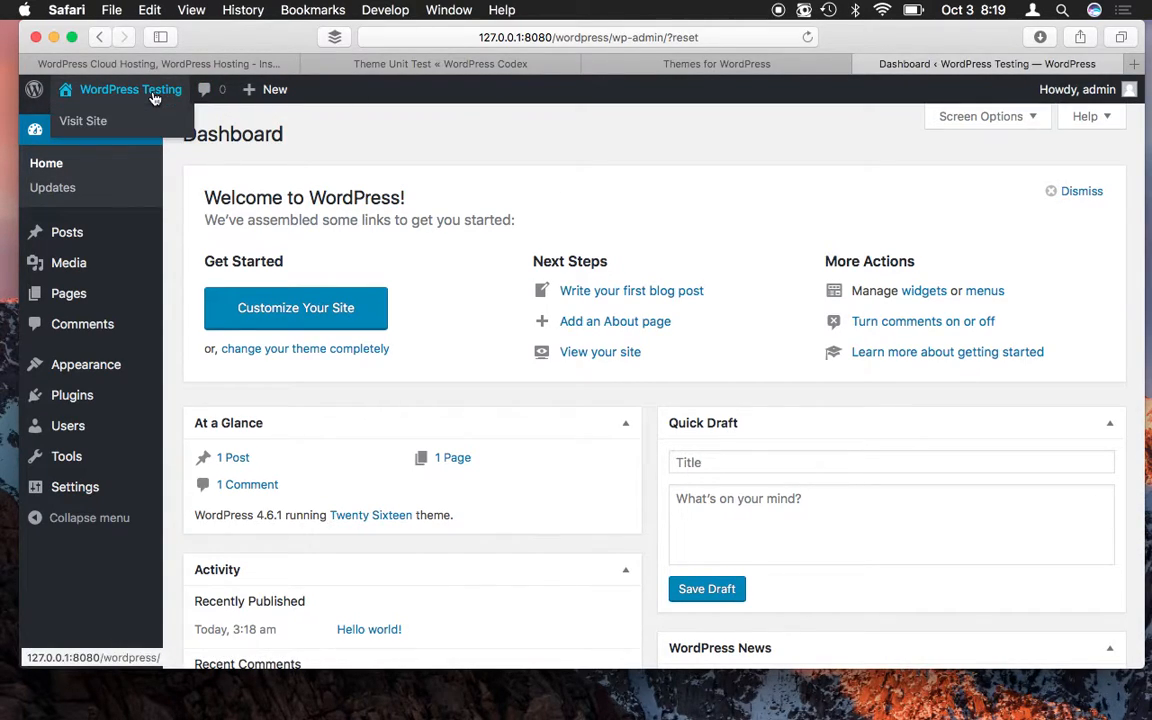
{"action": "left_click", "coordinate": [83, 120]}
{"action": "scroll", "coordinate": [550, 224], "scroll_direction": "down", "scroll_amount": 15}
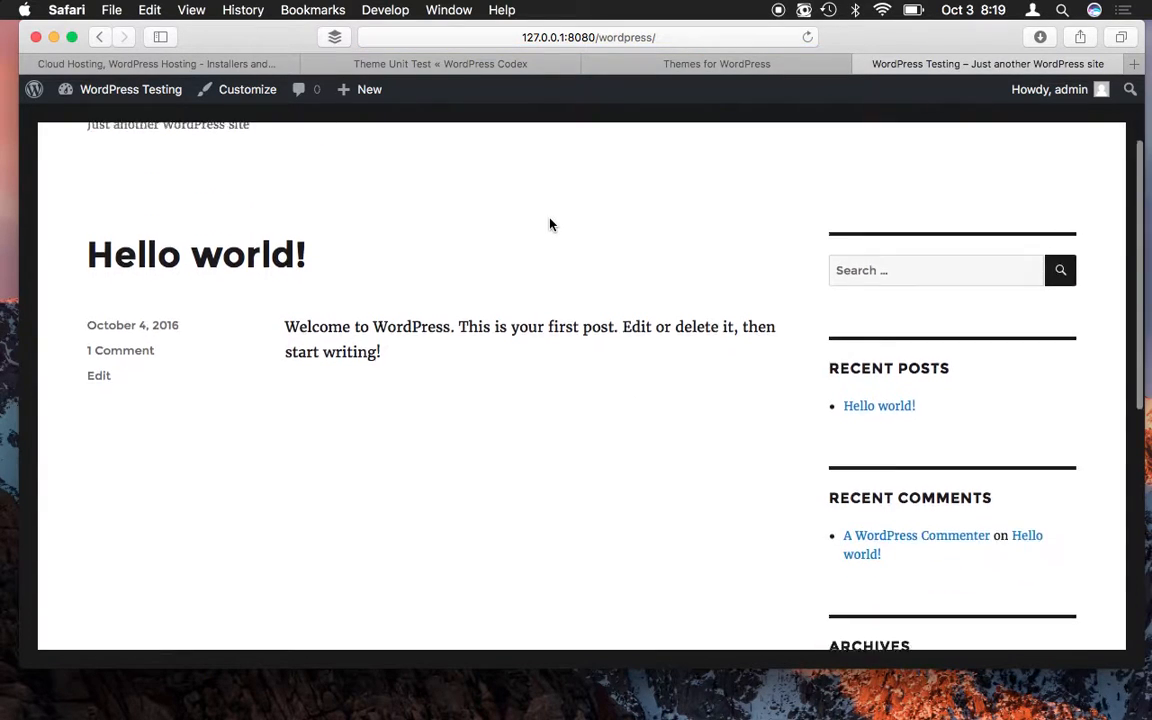
{"action": "scroll", "coordinate": [550, 224], "scroll_direction": "up", "scroll_amount": 15}
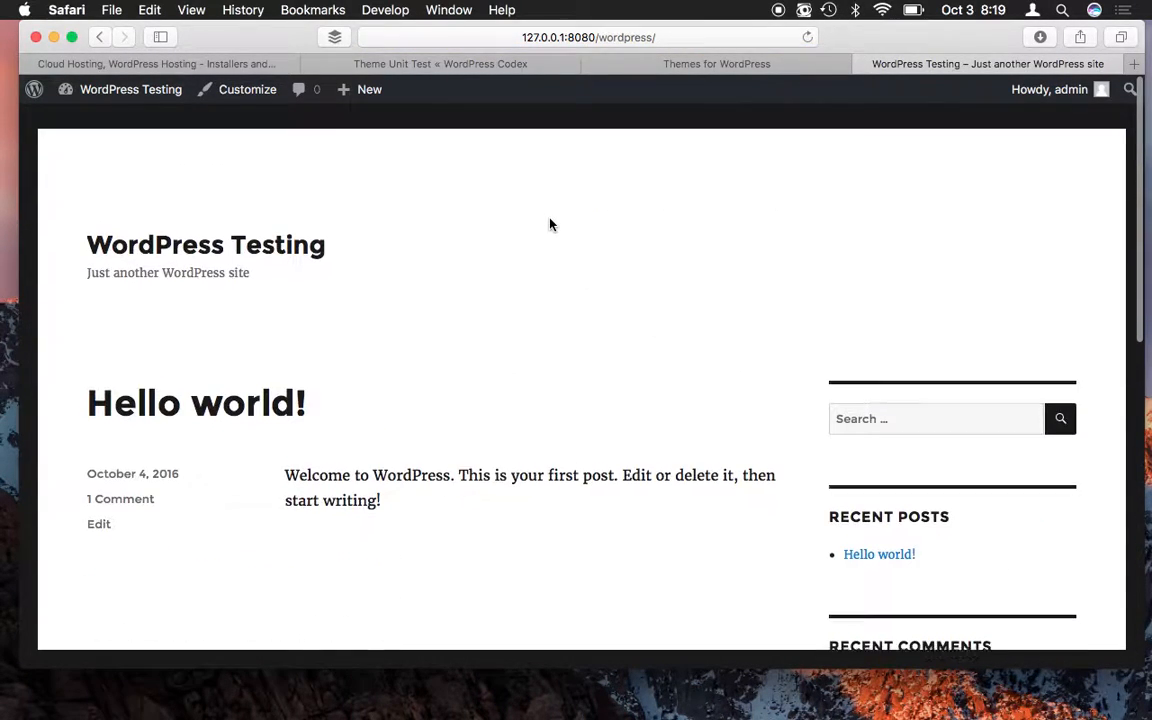
{"action": "left_click", "coordinate": [99, 38]}
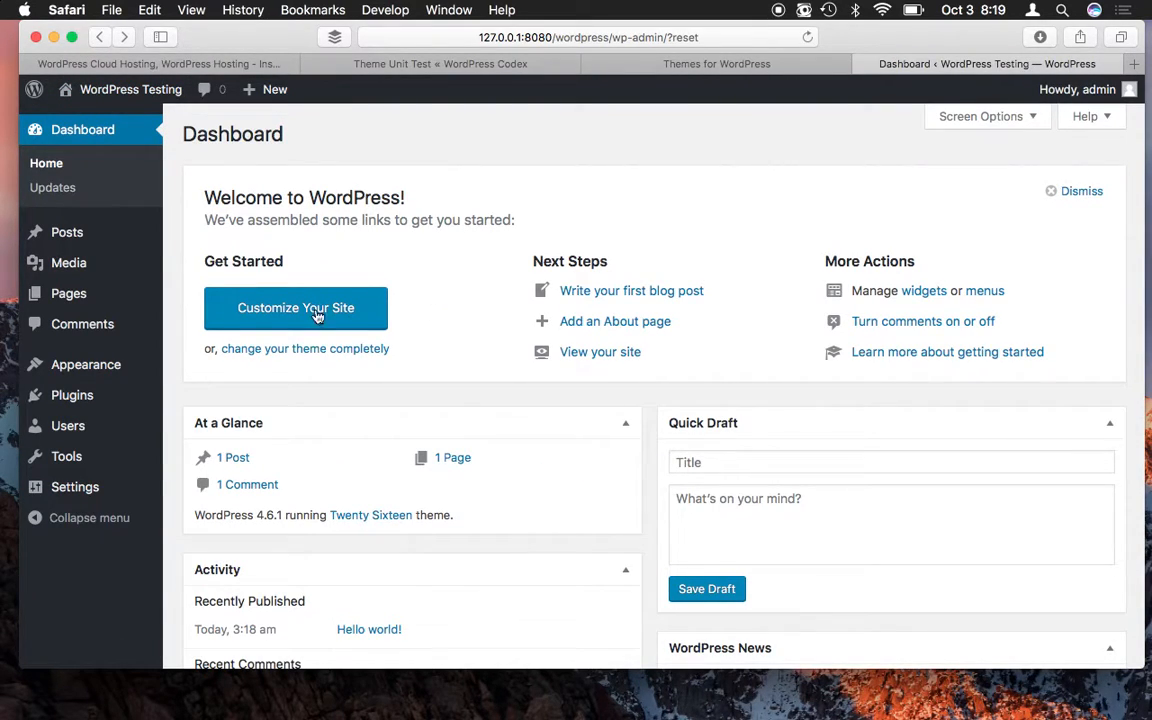
- Scroll through the 15 inactive installed plugins and highlight the WordPress Reset entry
{"action": "mouse_move", "coordinate": [72, 395]}
{"action": "left_click", "coordinate": [224, 399]}
{"action": "scroll", "coordinate": [641, 436], "scroll_direction": "down", "scroll_amount": 2}
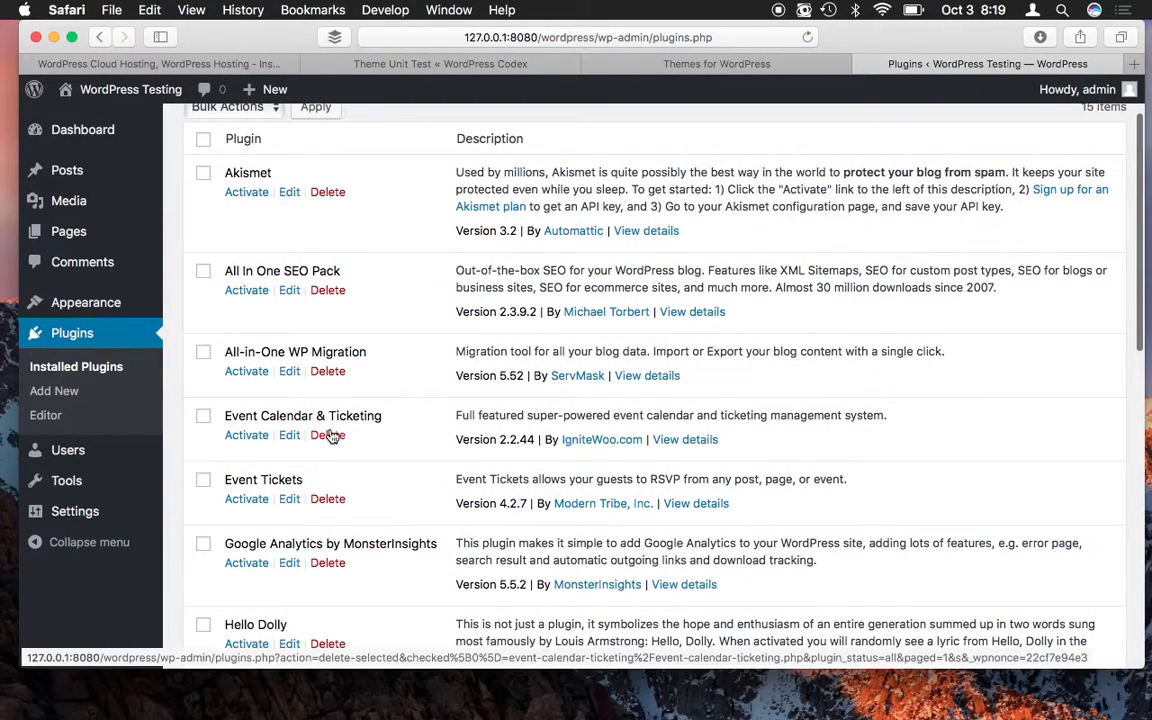
{"action": "scroll", "coordinate": [284, 289], "scroll_direction": "down", "scroll_amount": 1}
{"action": "scroll", "coordinate": [284, 289], "scroll_direction": "down", "scroll_amount": 1}
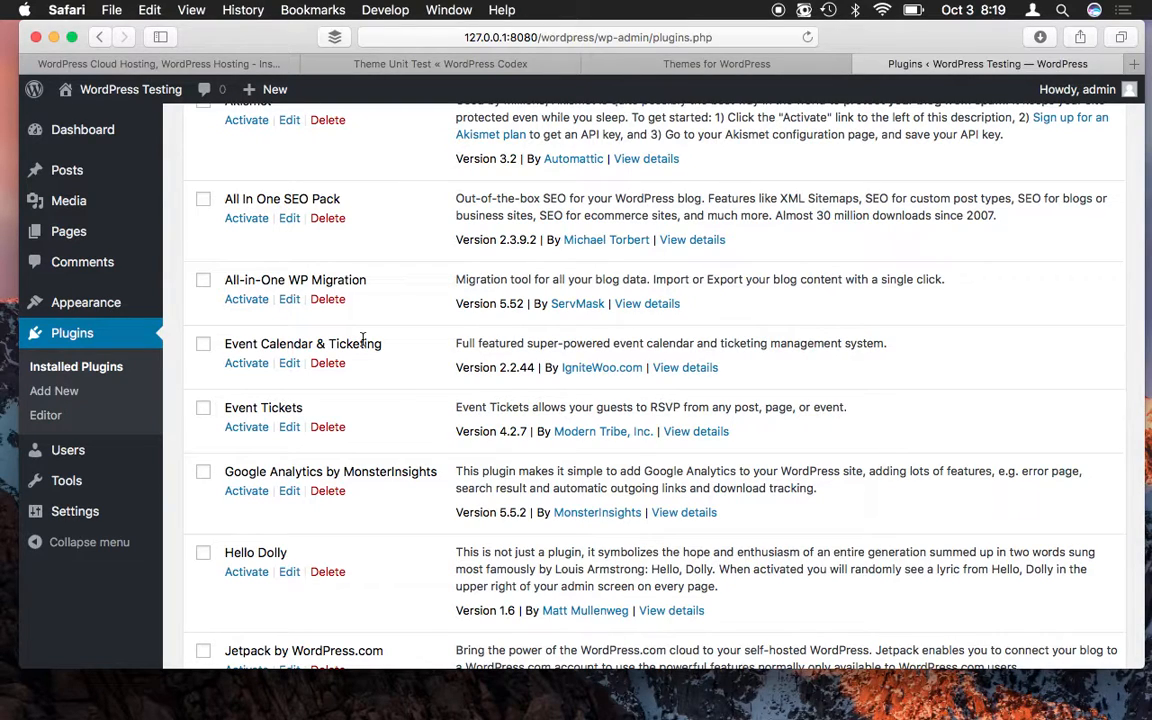
{"action": "scroll", "coordinate": [365, 340], "scroll_direction": "down", "scroll_amount": 1}
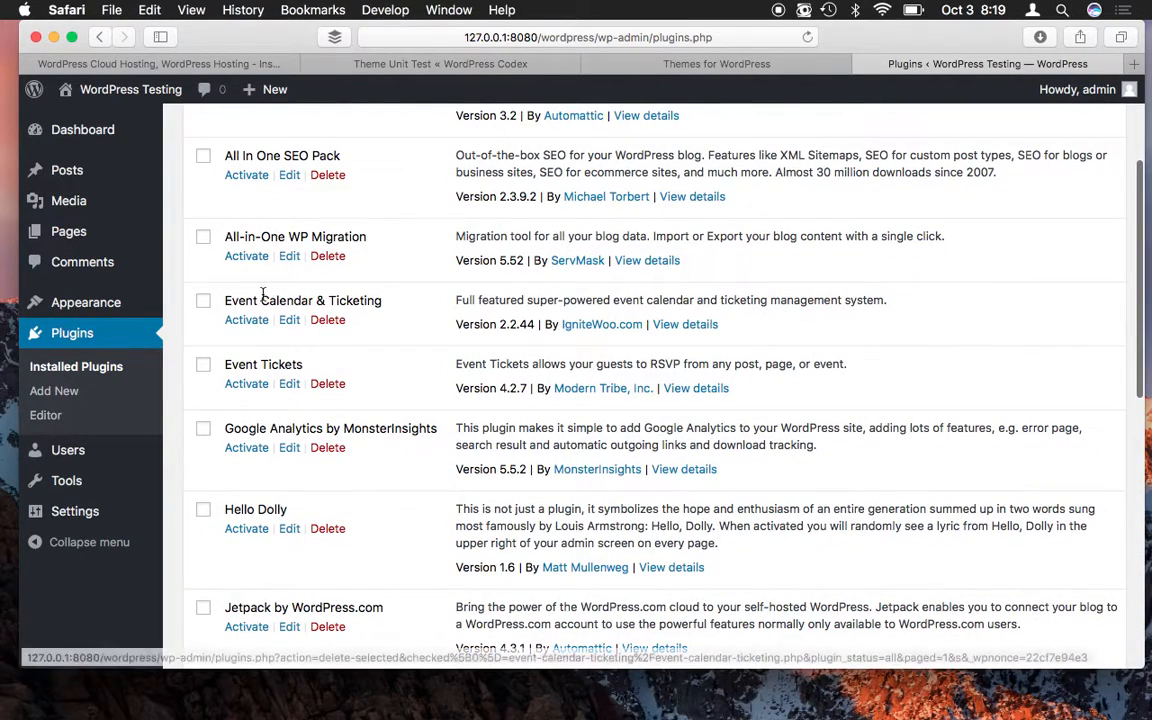
{"action": "scroll", "coordinate": [265, 300], "scroll_direction": "down", "scroll_amount": 3}
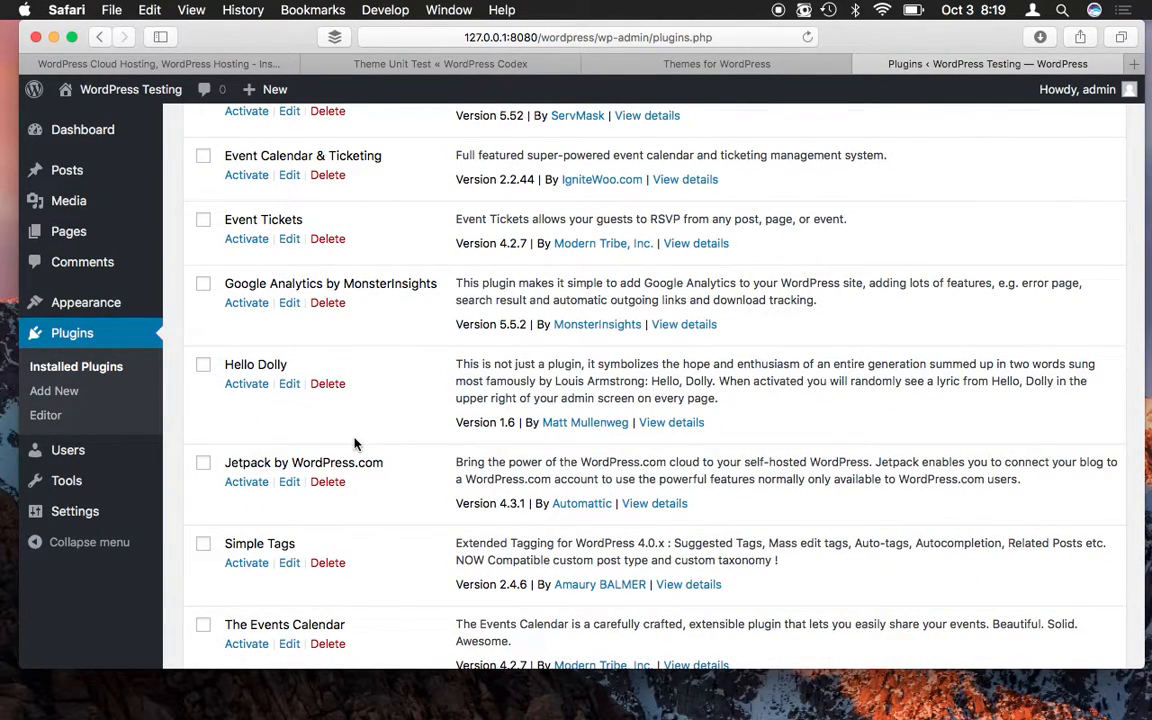
{"action": "scroll", "coordinate": [358, 411], "scroll_direction": "up", "scroll_amount": 5}
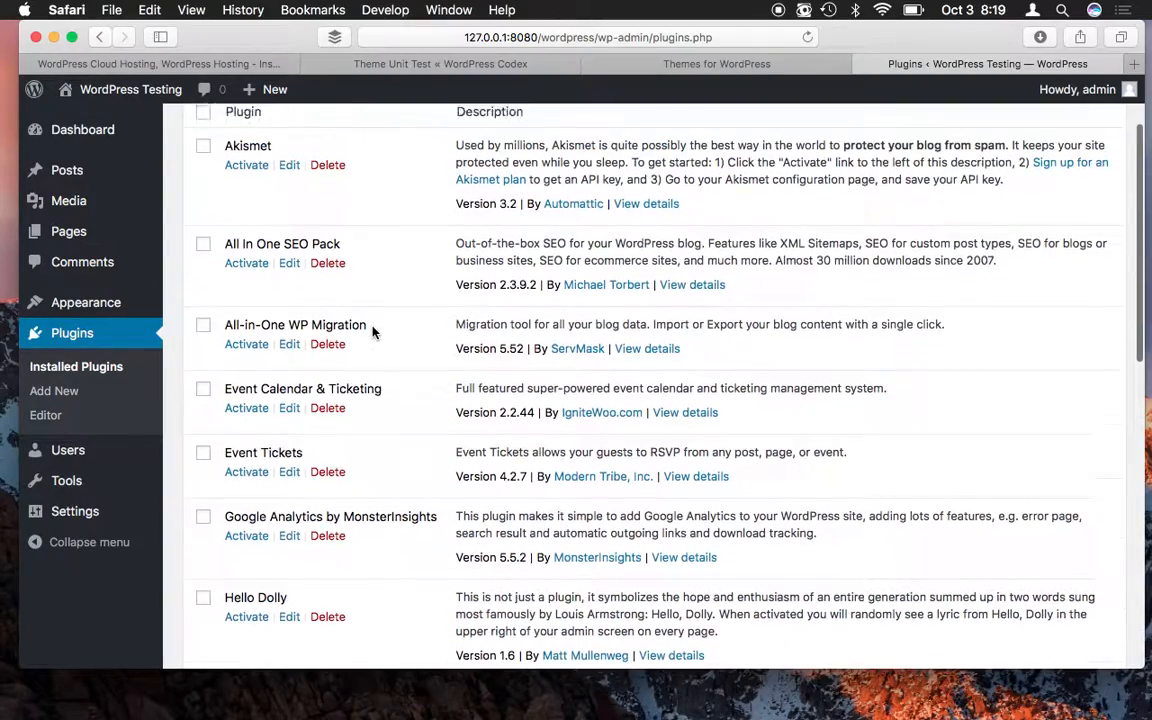
{"action": "scroll", "coordinate": [373, 332], "scroll_direction": "up", "scroll_amount": 1}
{"action": "scroll", "coordinate": [373, 332], "scroll_direction": "down", "scroll_amount": 2}
{"action": "scroll", "coordinate": [373, 332], "scroll_direction": "down", "scroll_amount": 3}
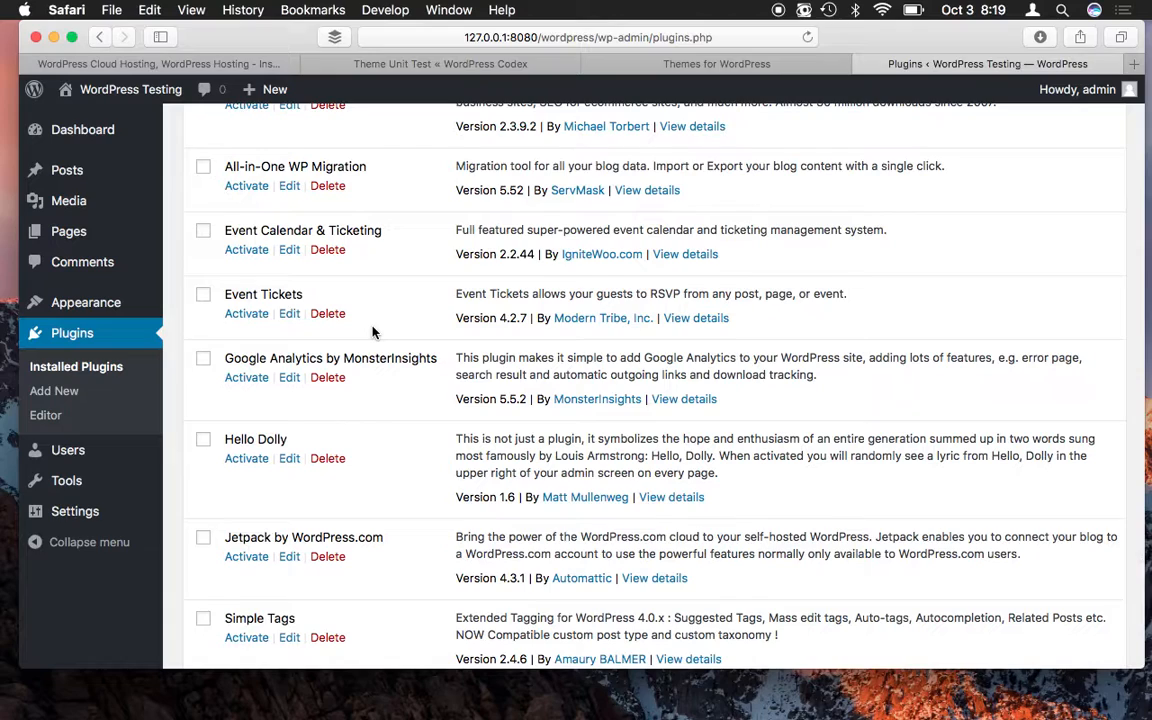
{"action": "scroll", "coordinate": [373, 332], "scroll_direction": "down", "scroll_amount": 3}
{"action": "scroll", "coordinate": [373, 333], "scroll_direction": "down", "scroll_amount": 3}
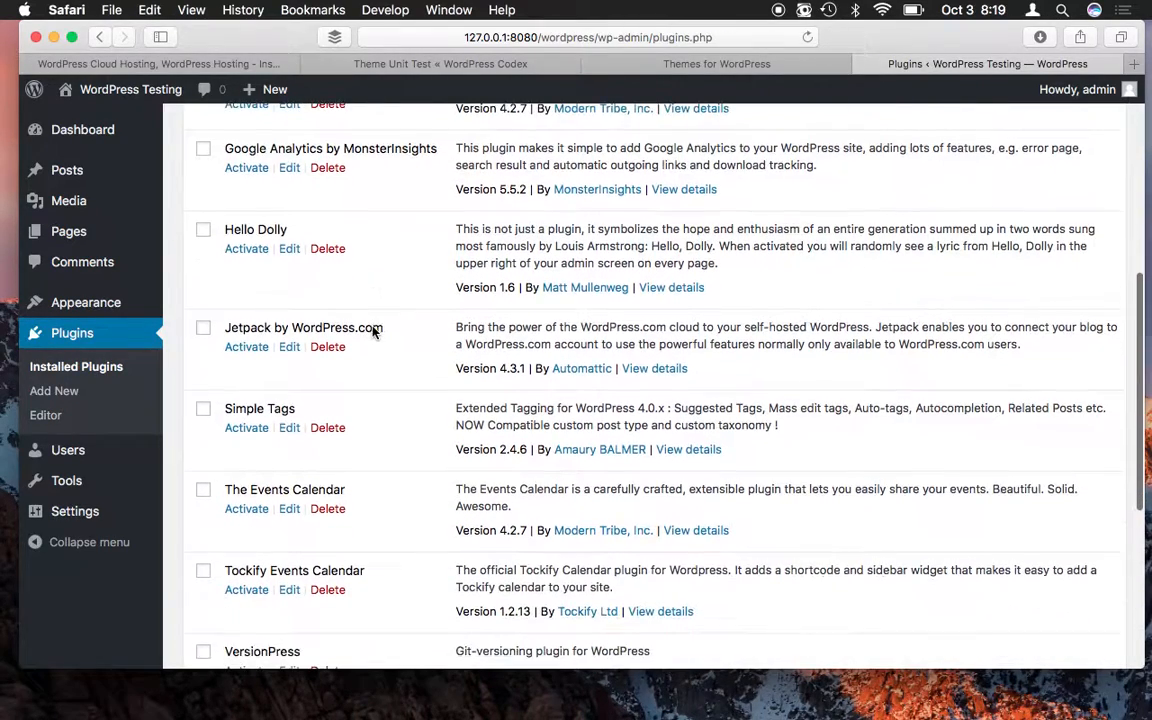
{"action": "scroll", "coordinate": [373, 330], "scroll_direction": "down", "scroll_amount": 10}
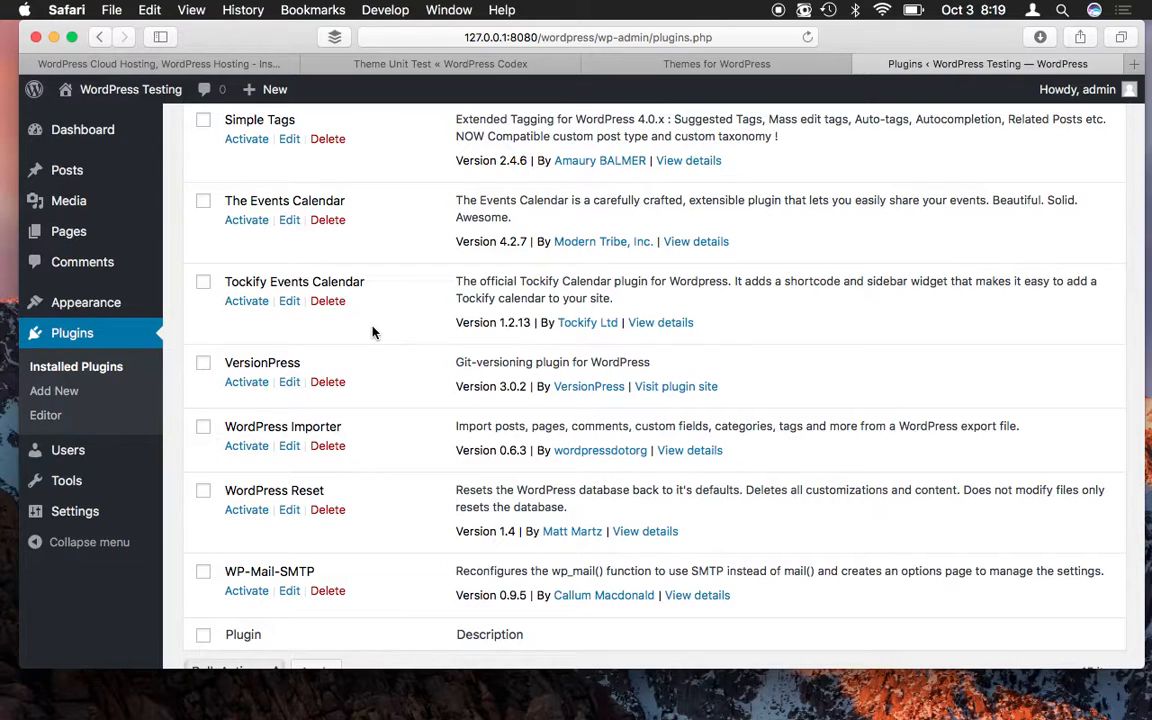
{"action": "scroll", "coordinate": [373, 330], "scroll_direction": "down", "scroll_amount": 3}
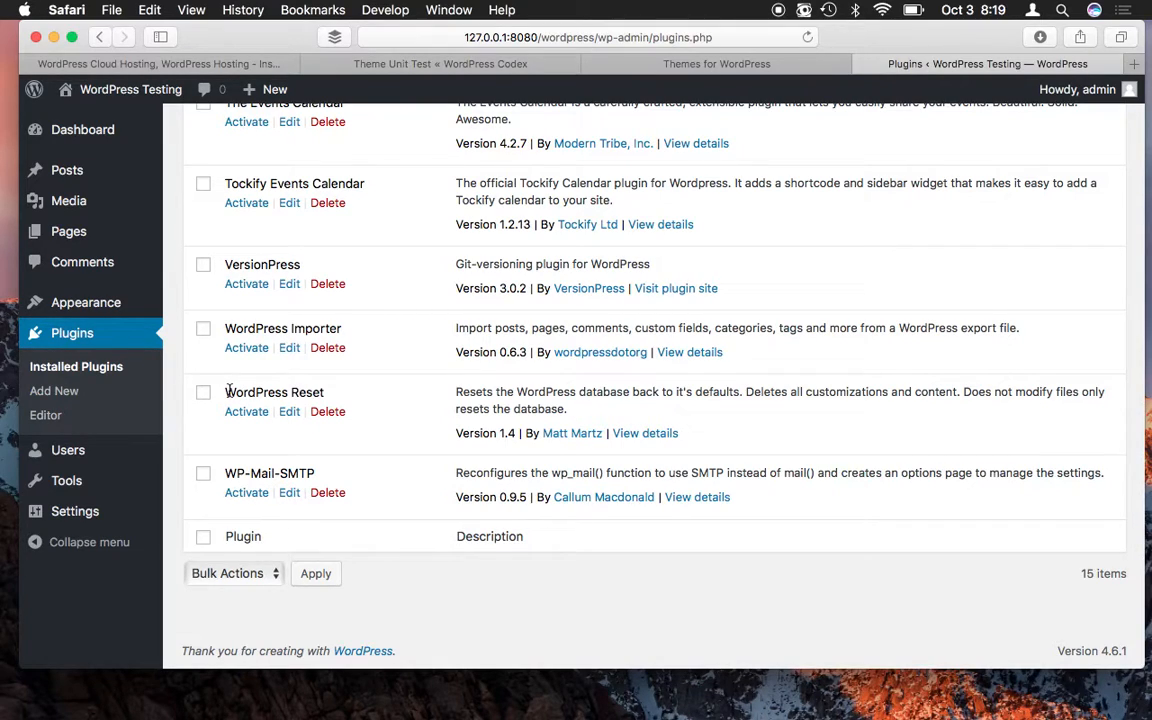
{"action": "left_click_drag", "start_coordinate": [226, 392], "coordinate": [326, 391]}
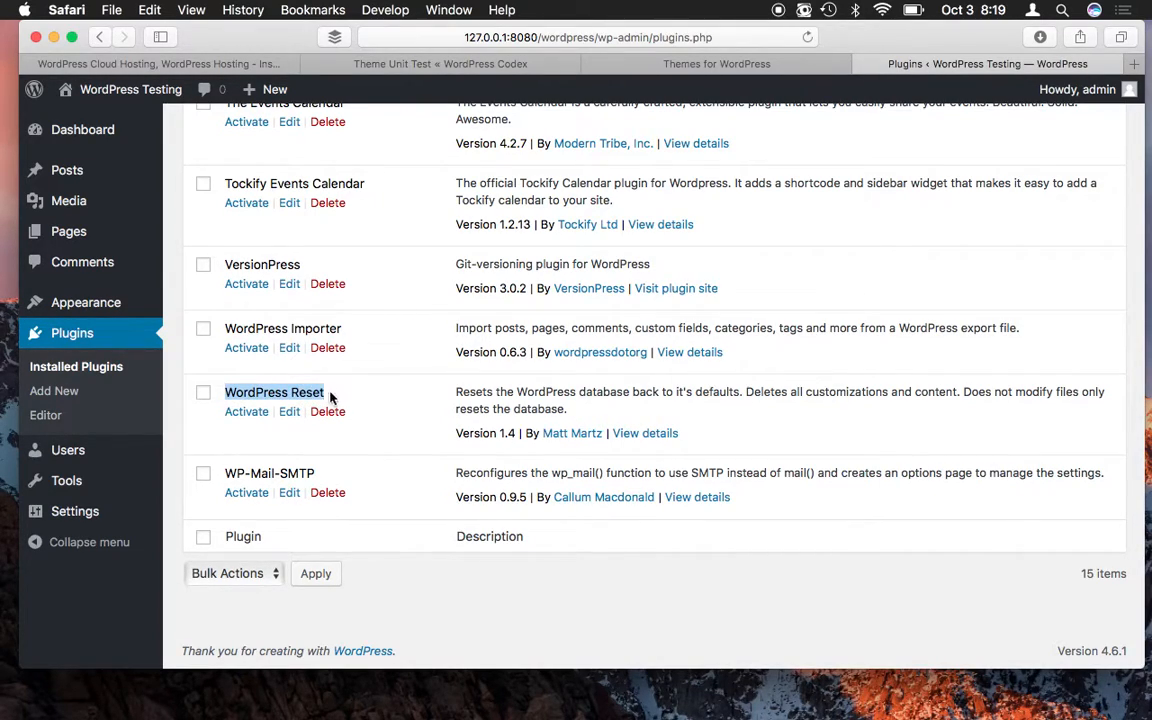
{"action": "left_click", "coordinate": [352, 396]}
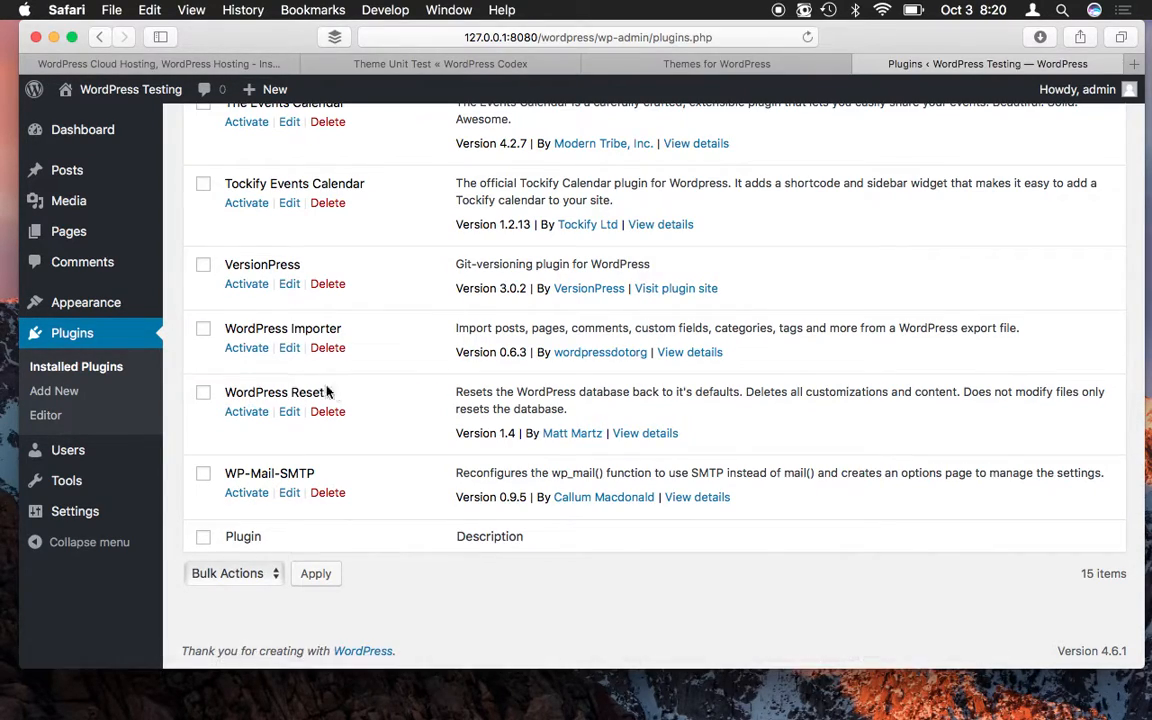
{"action": "mouse_move", "coordinate": [100, 89]}
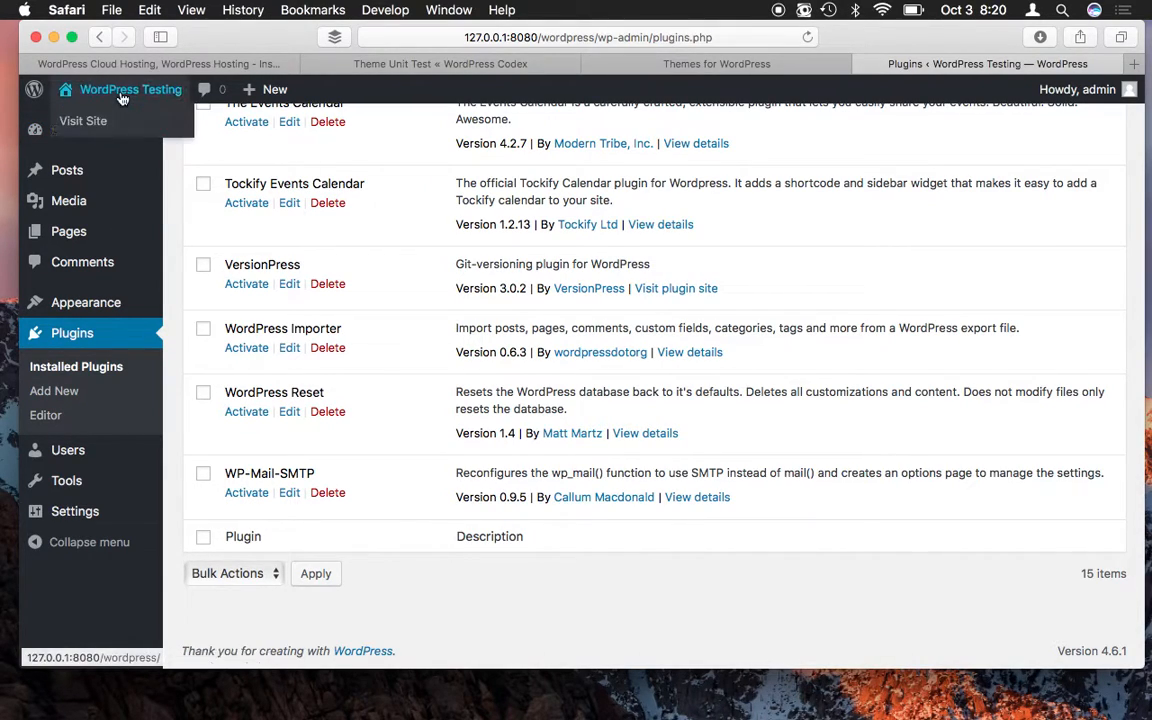
{"action": "left_click", "coordinate": [105, 121]}
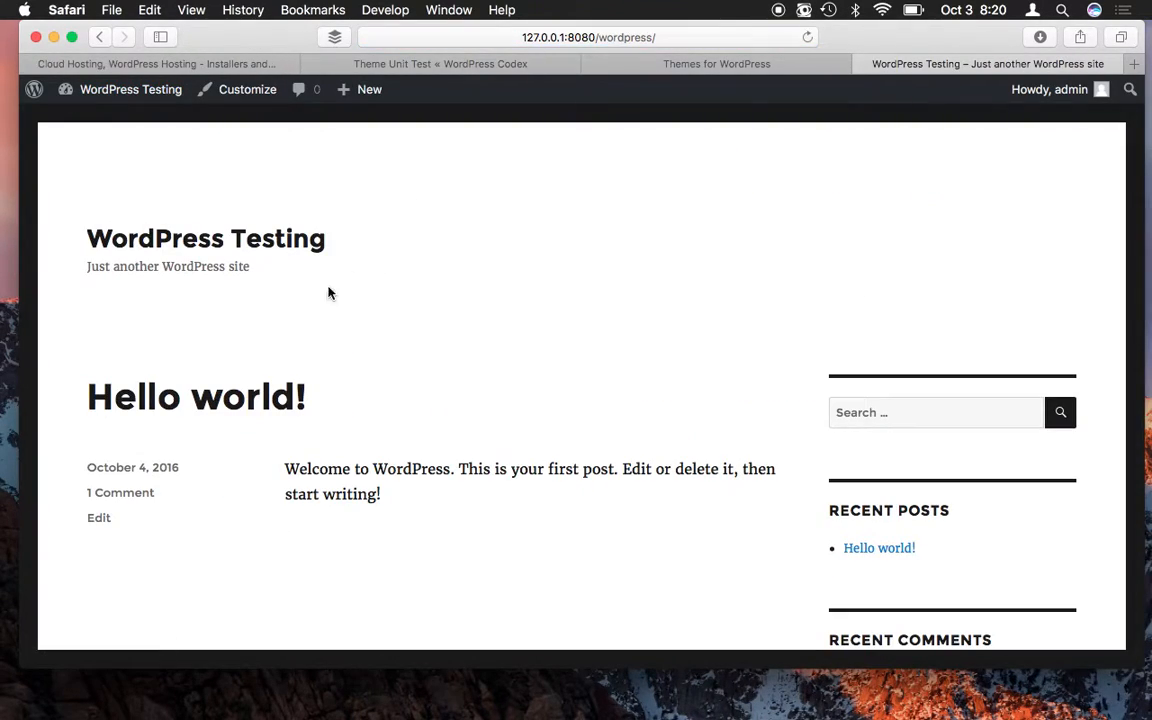
{"action": "scroll", "coordinate": [320, 330], "scroll_direction": "down", "scroll_amount": 2}
{"action": "scroll", "coordinate": [310, 353], "scroll_direction": "down", "scroll_amount": 10}
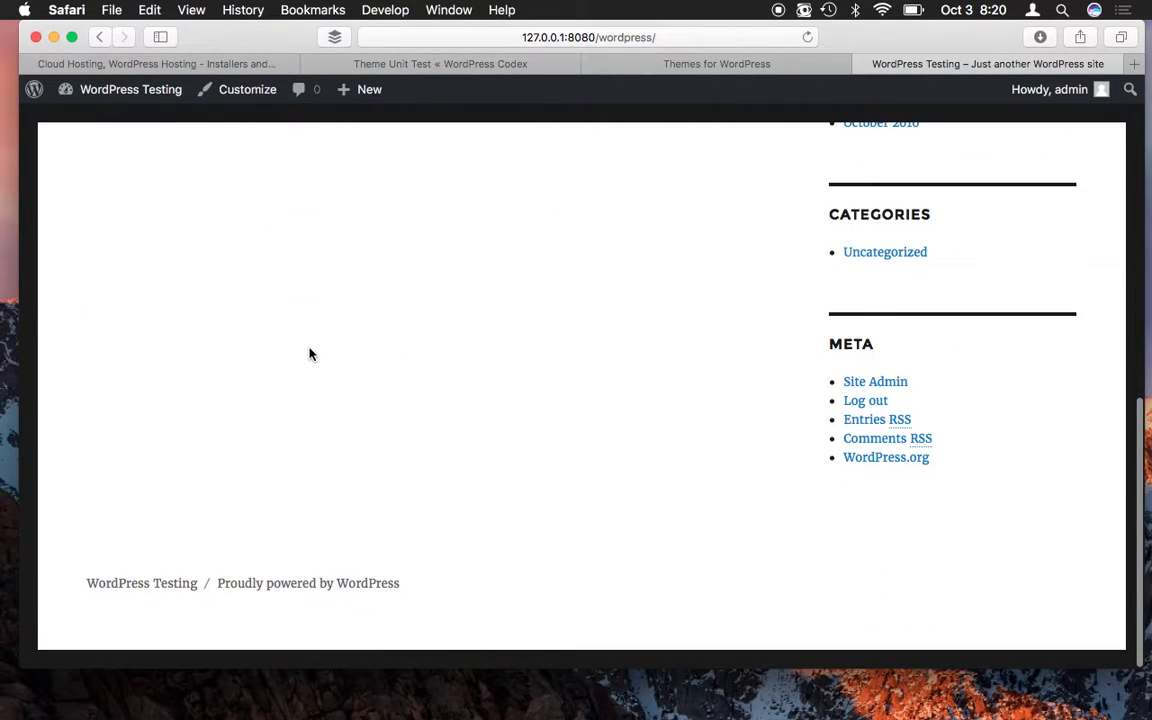
{"action": "scroll", "coordinate": [310, 353], "scroll_direction": "up", "scroll_amount": 10}
{"action": "scroll", "coordinate": [310, 353], "scroll_direction": "up", "scroll_amount": 2}
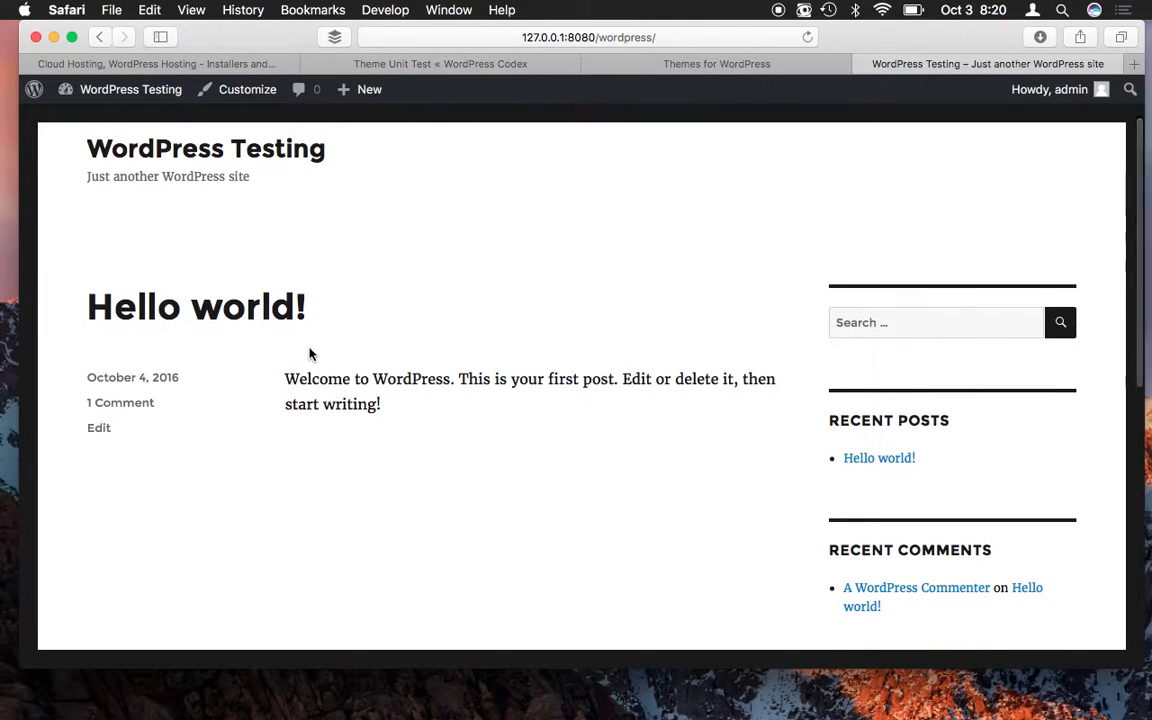
{"action": "left_click", "coordinate": [101, 38]}
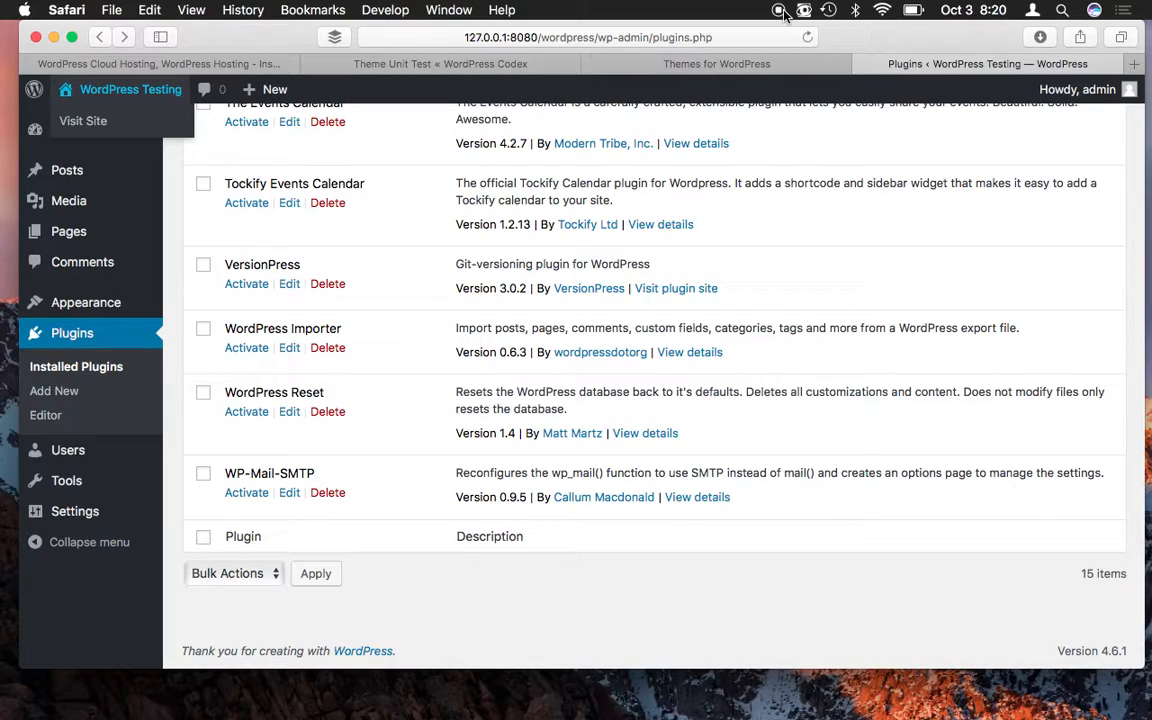
{"action": "left_click", "coordinate": [849, 227]}
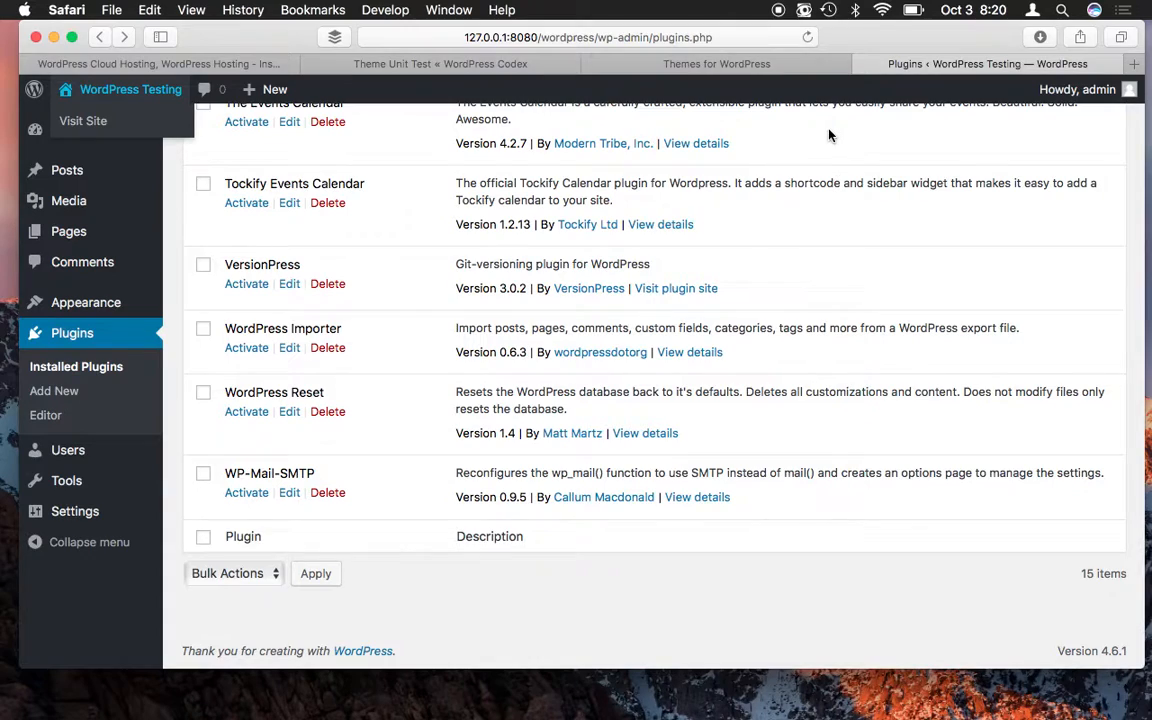